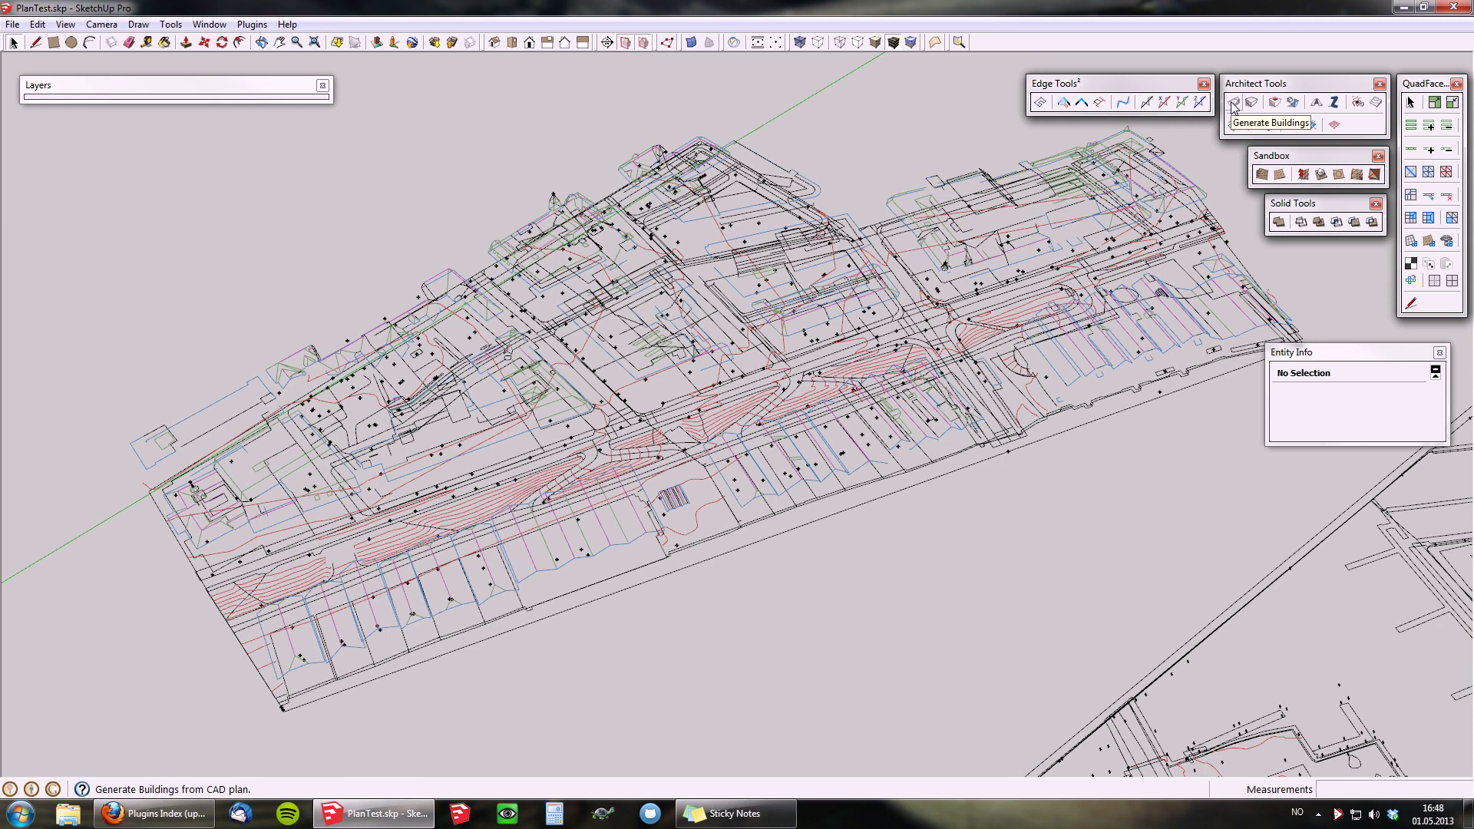
- Generate buildings from the CAD plan component with Lowest Point Above, a 100,0 mm tolerance and grouping set to No
middle_click_drag(681, 500, 686, 585)
left_click(494, 366)
left_click(686, 585)
left_click(596, 560)
middle_click_drag(596, 559, 588, 505)
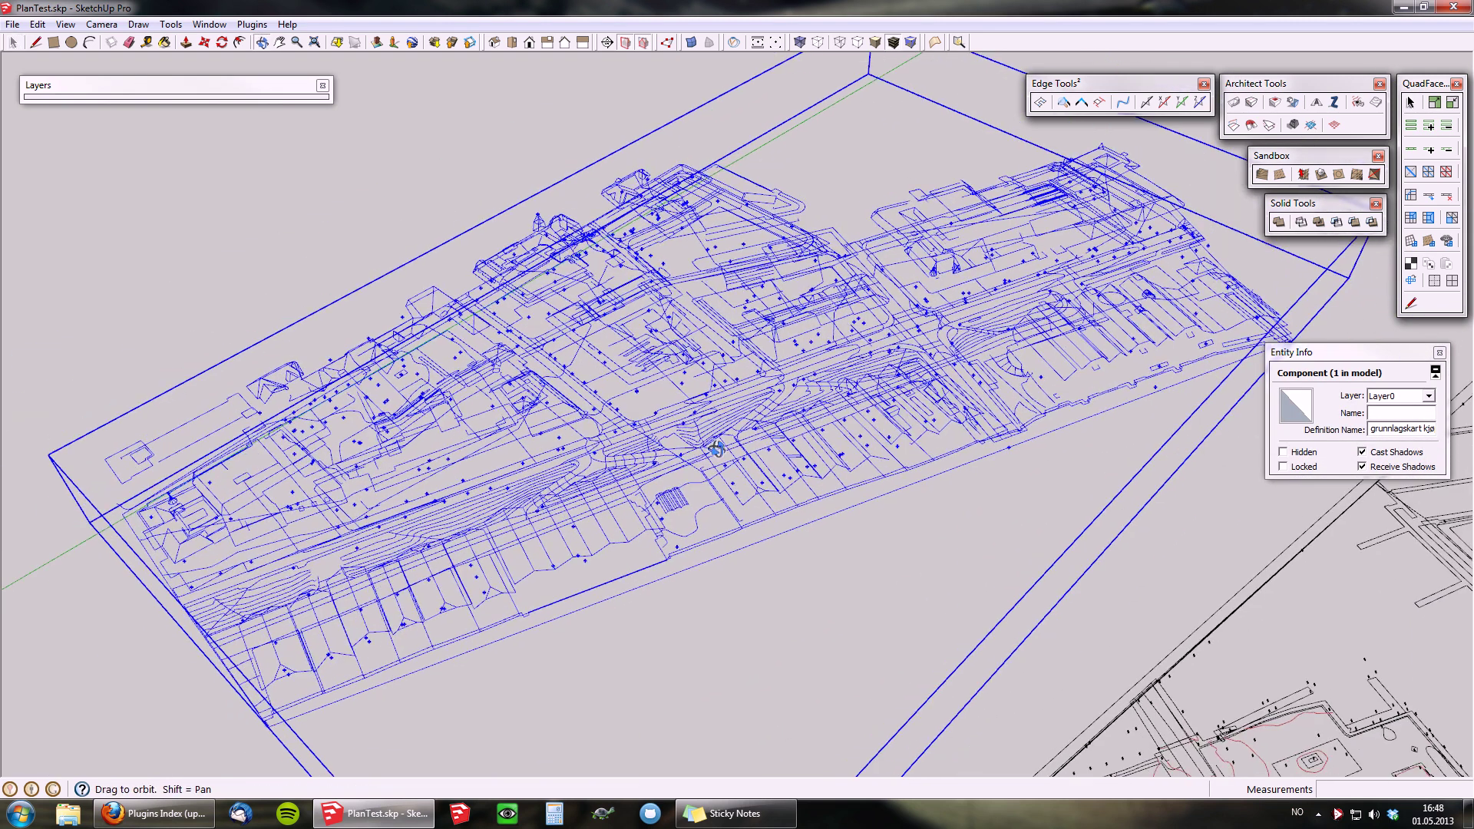
left_click(1230, 104)
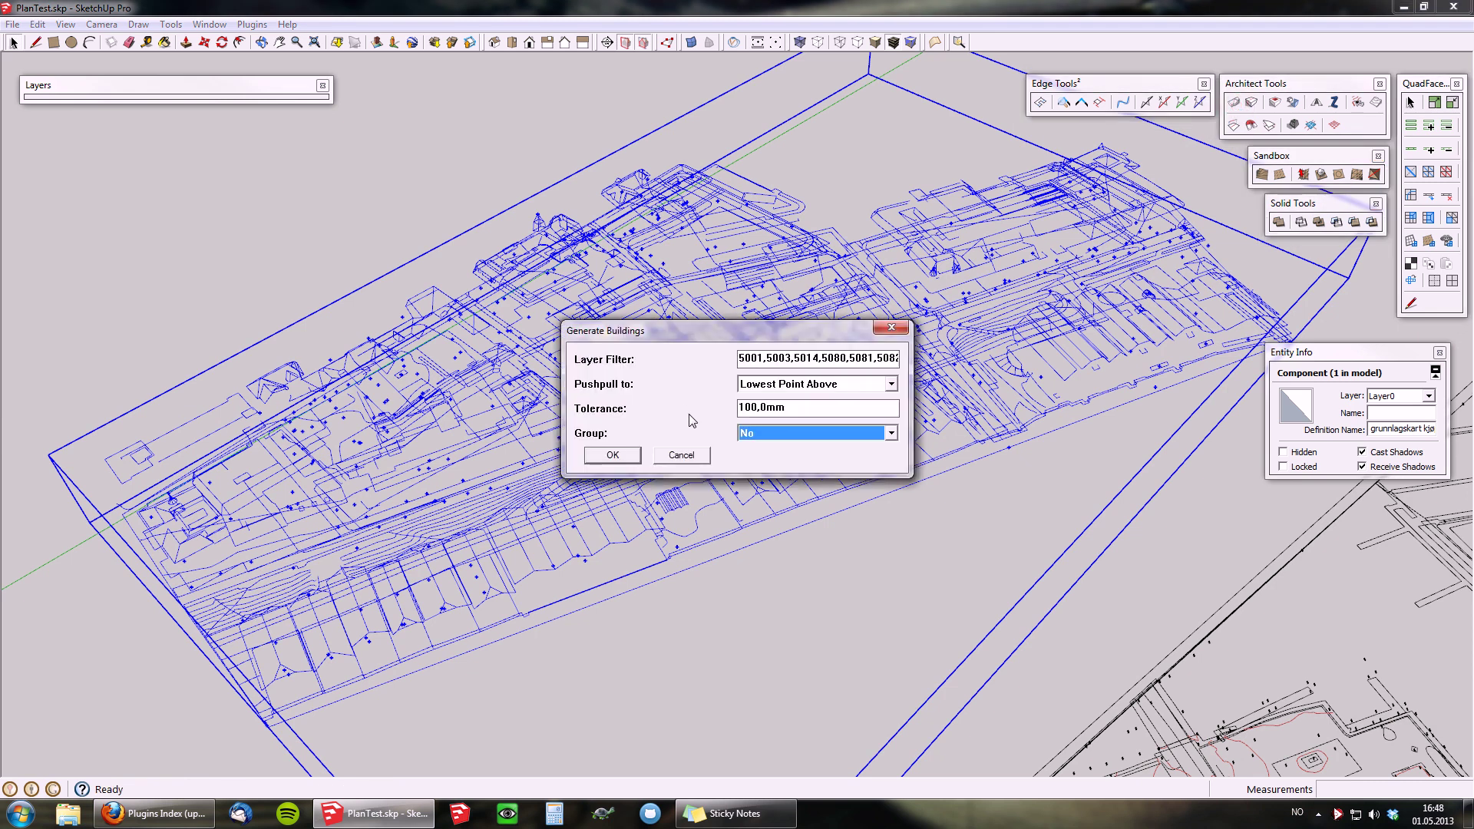
left_click(614, 456)
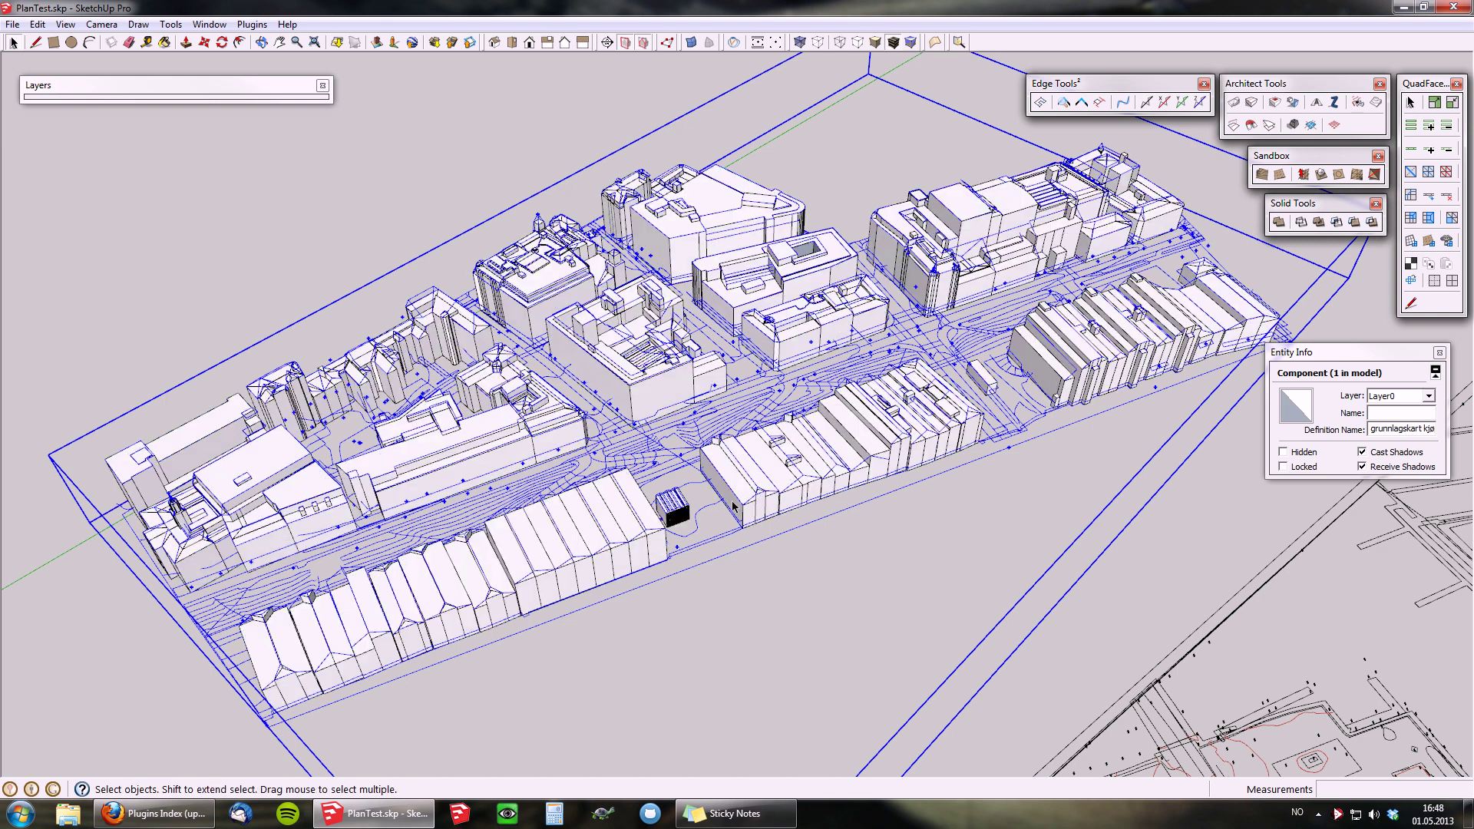
- Delete the CAD plan component and inspect the ungrouped buildings by selecting roof faces and one connected block
scroll(511, 564, "up", 5)
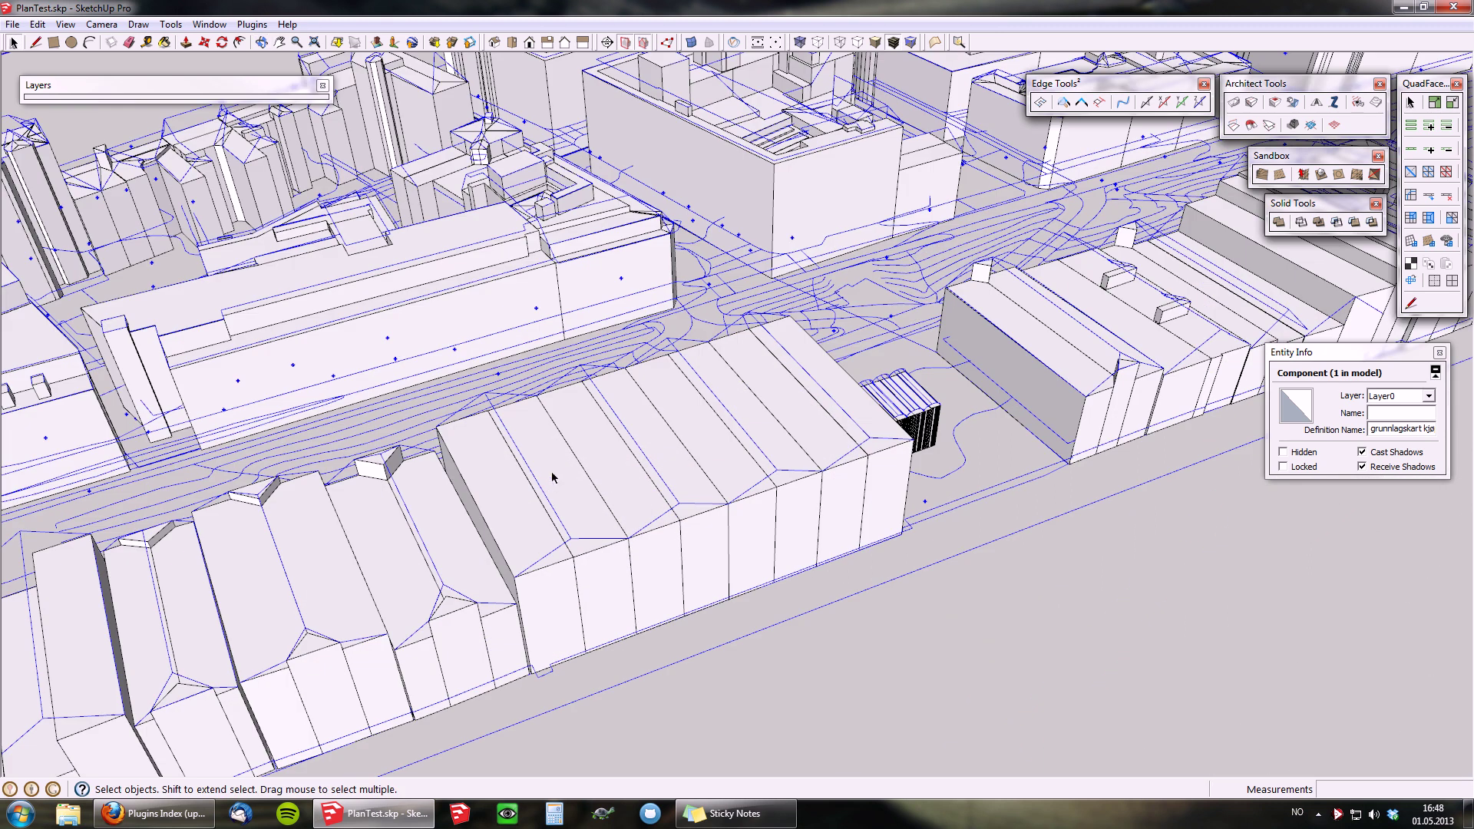
key("Delete")
left_click(556, 470)
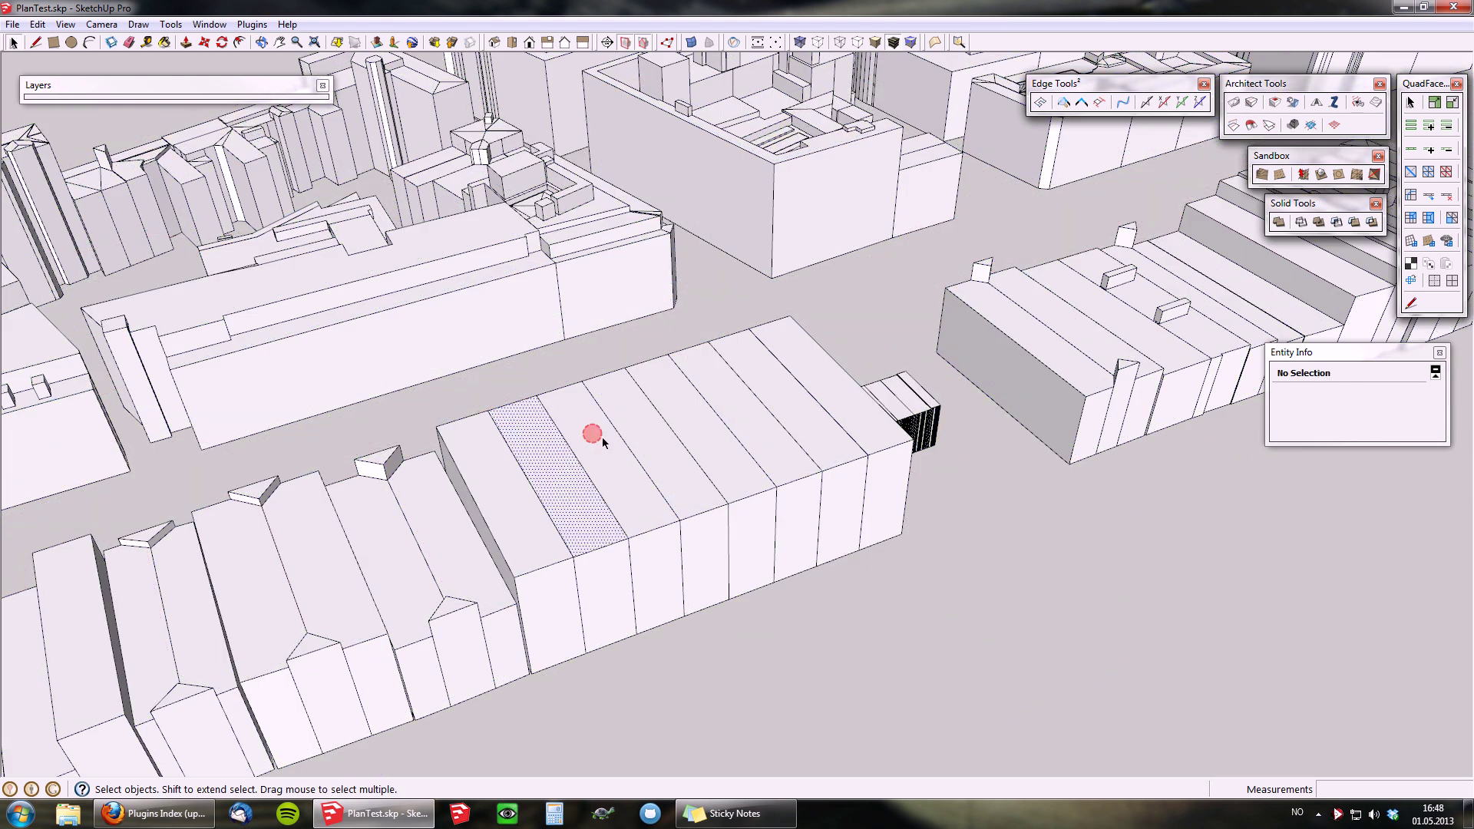
left_click(592, 435)
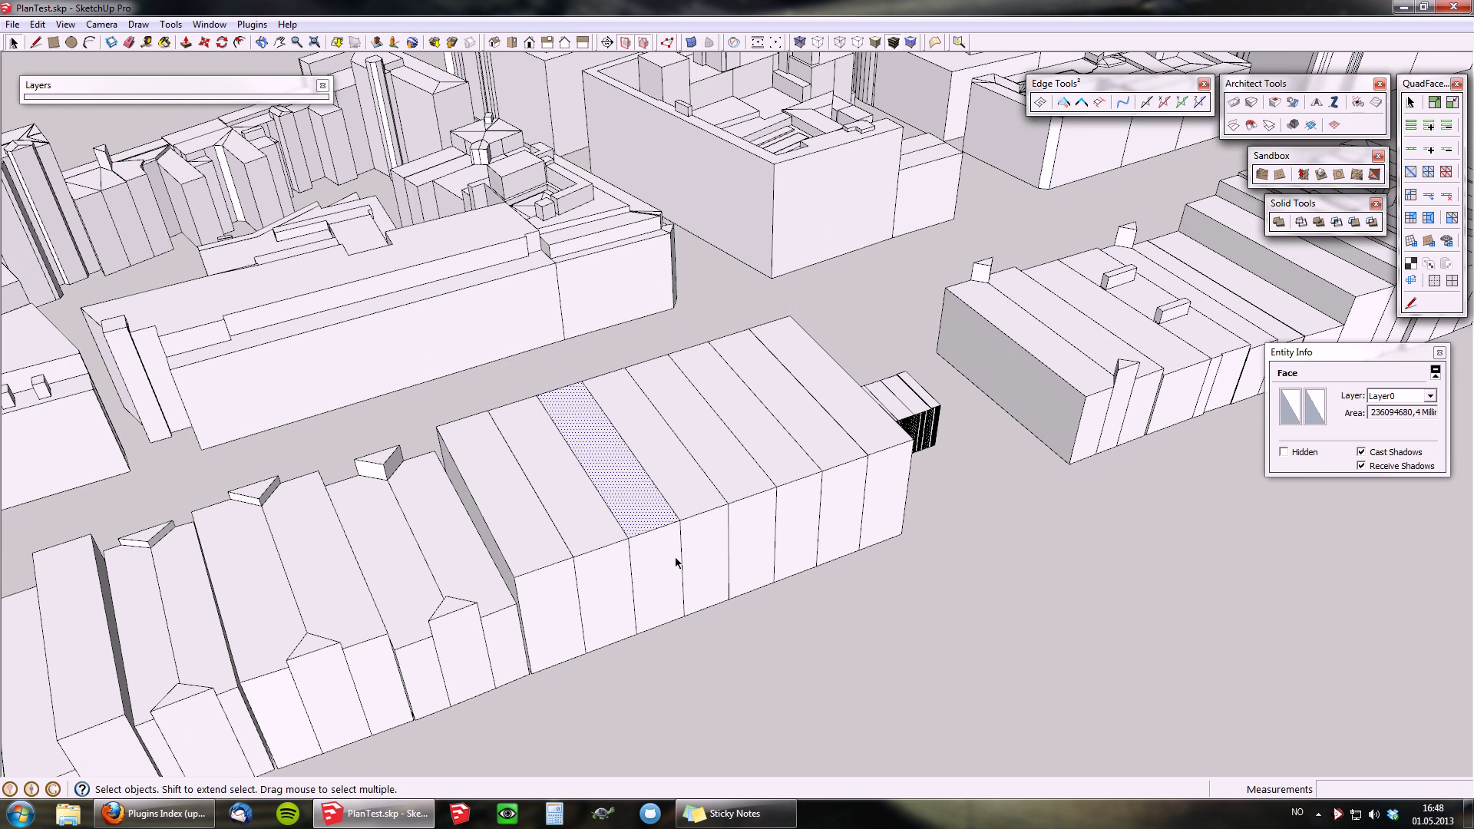
middle_click_drag(647, 539, 638, 191)
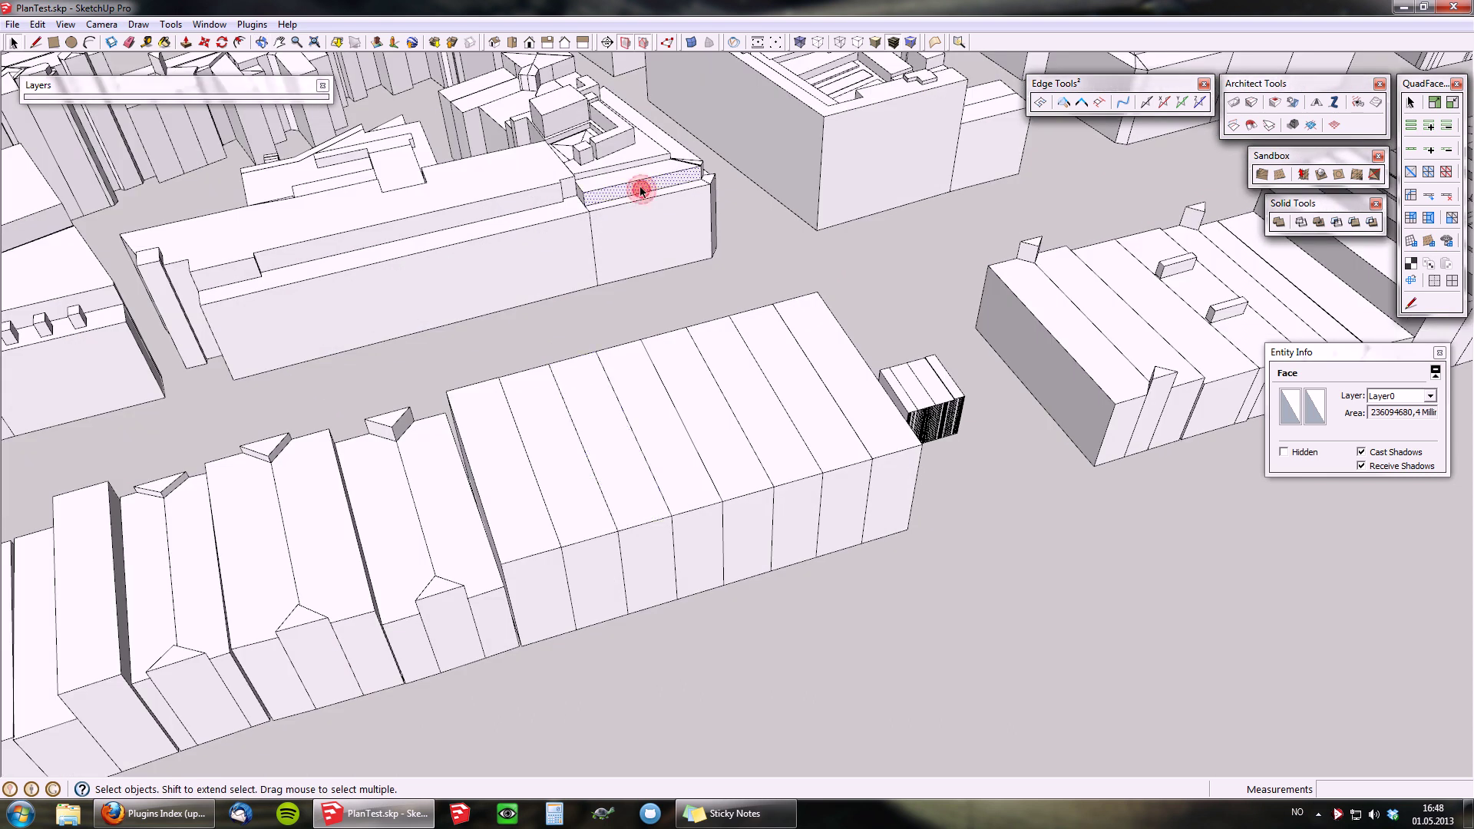
left_click(642, 183)
scroll(581, 274, "down", 2)
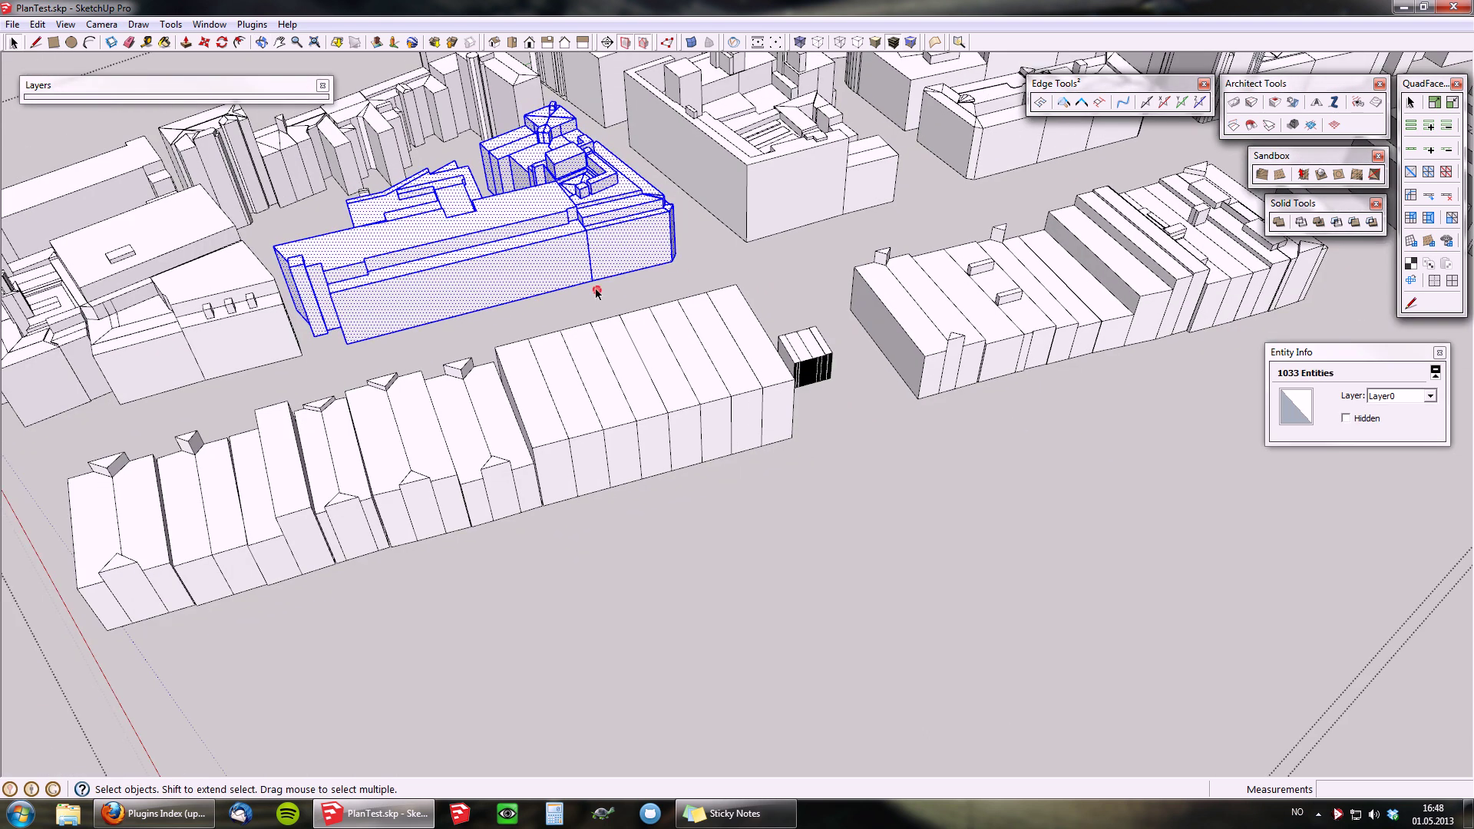
left_click(597, 292)
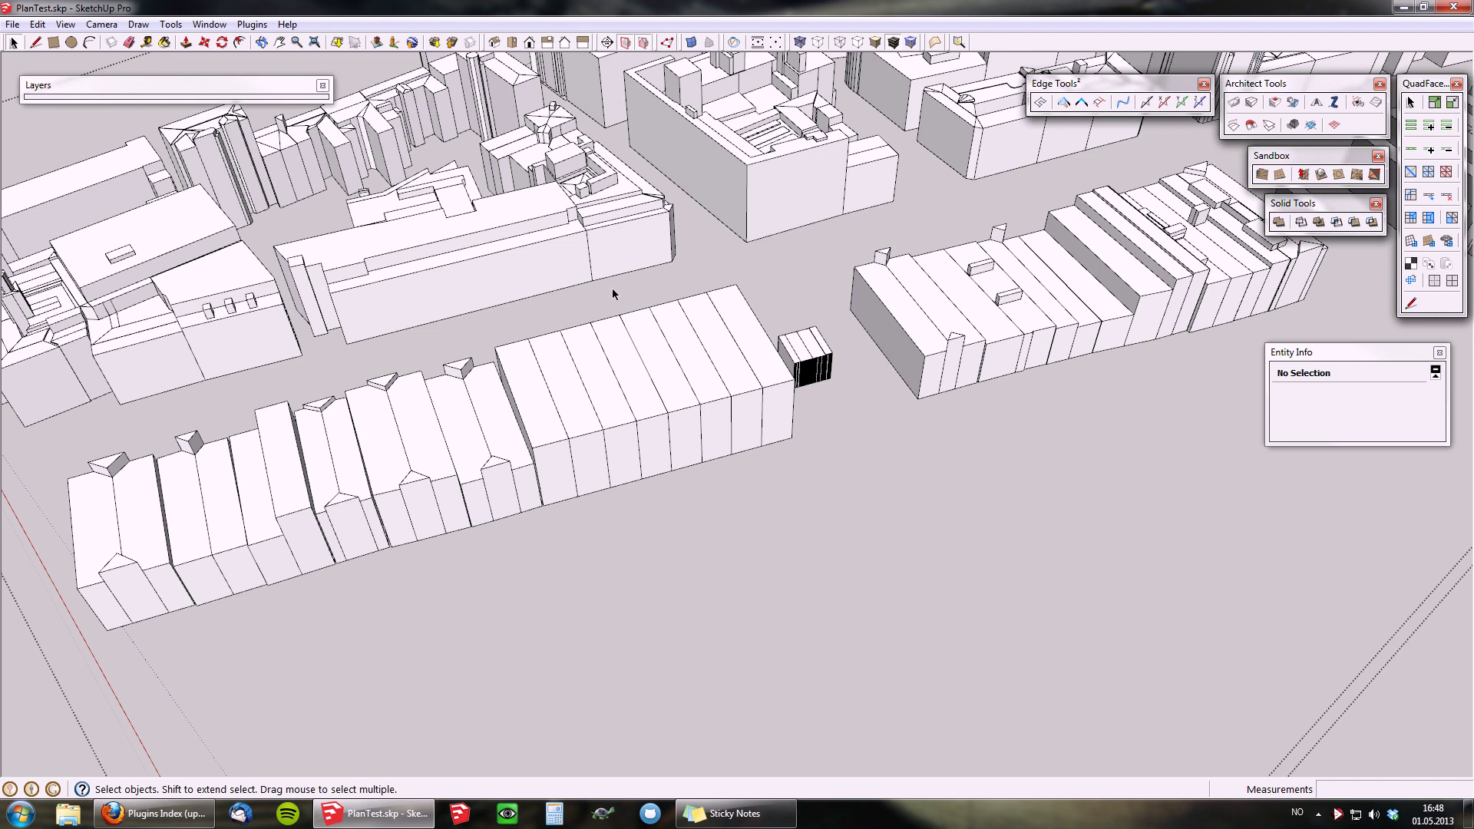
- Restore the deleted CAD plan component and delete the ungrouped generated buildings
middle_click_drag(679, 506, 623, 471)
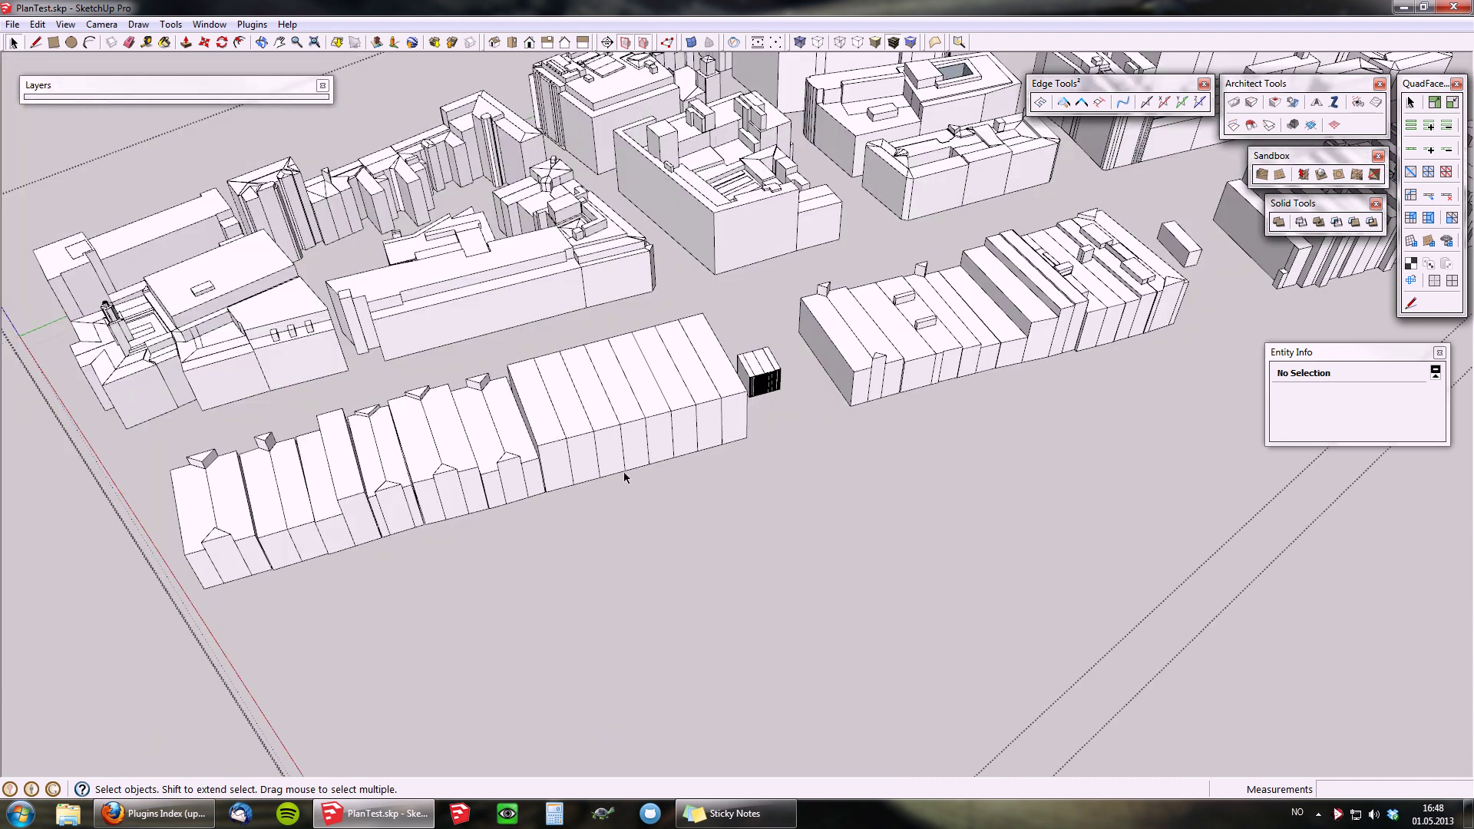
left_click(1259, 651)
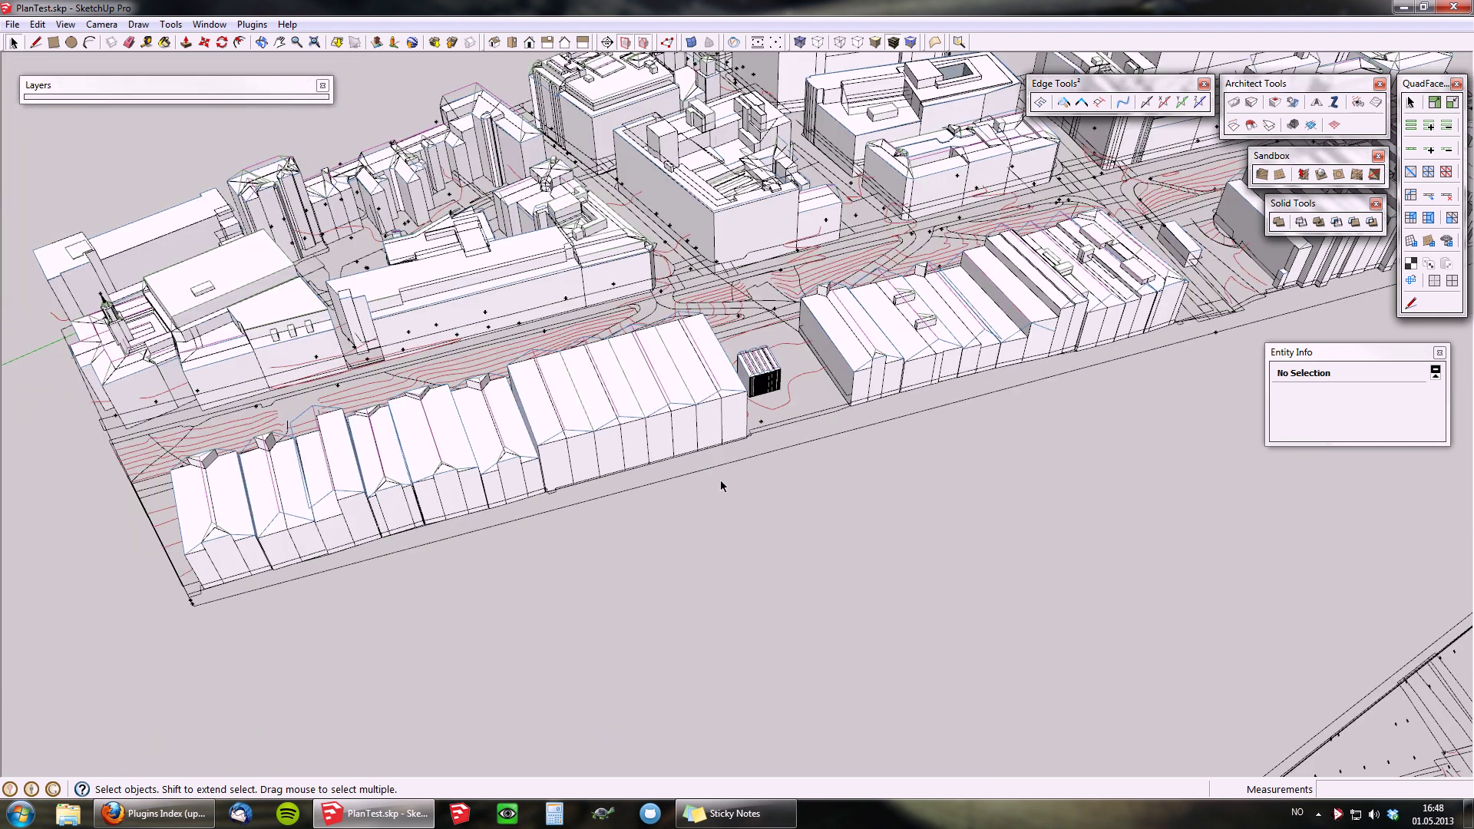
left_click(661, 363)
key("Delete")
middle_click_drag(582, 385, 607, 389)
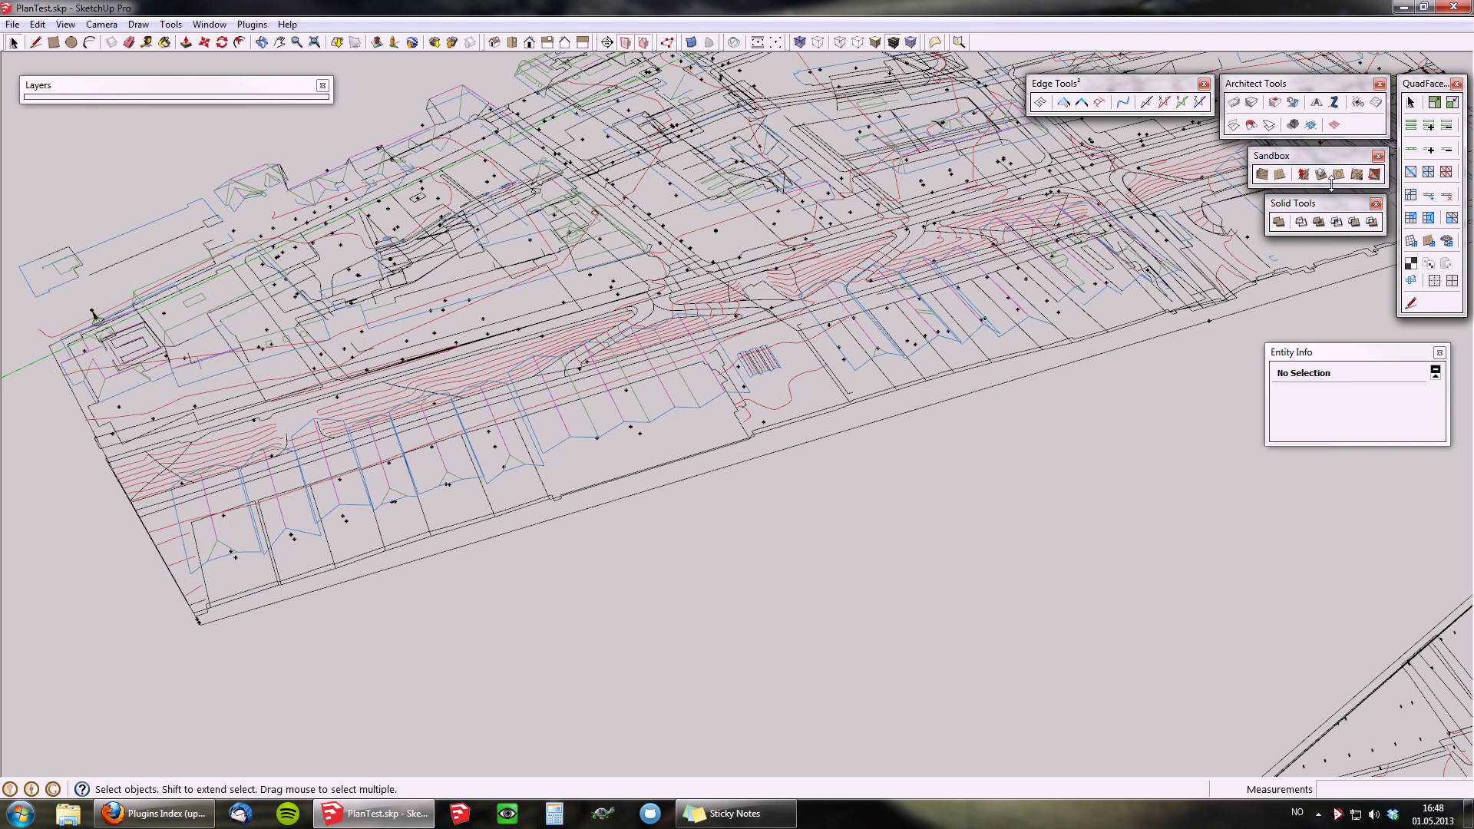
- Generate the buildings from the CAD plan component again with grouping set to Yes, and delete the plan component
left_click(852, 299)
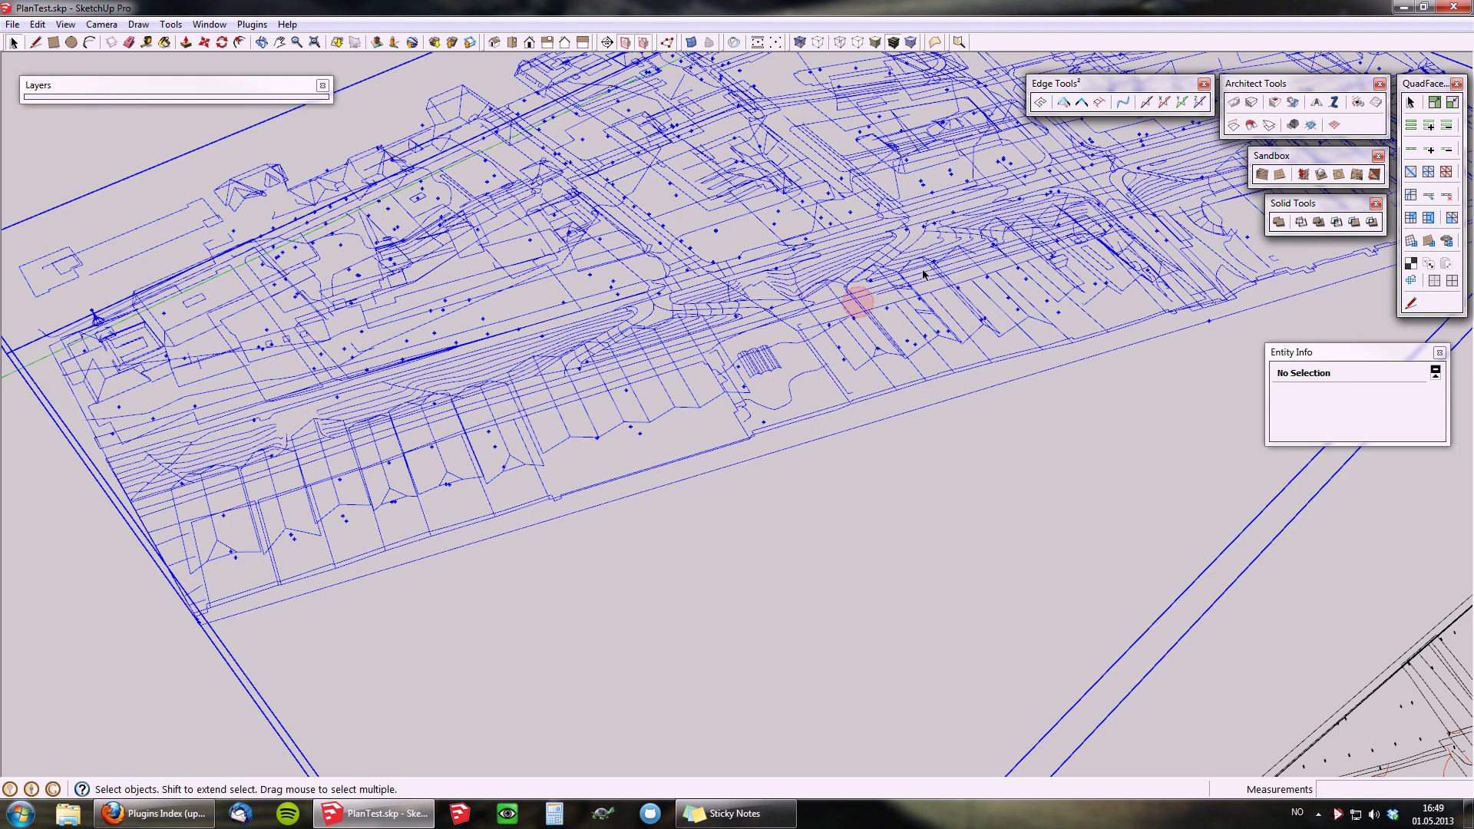
left_click(1234, 103)
left_click(763, 430)
left_click(759, 455)
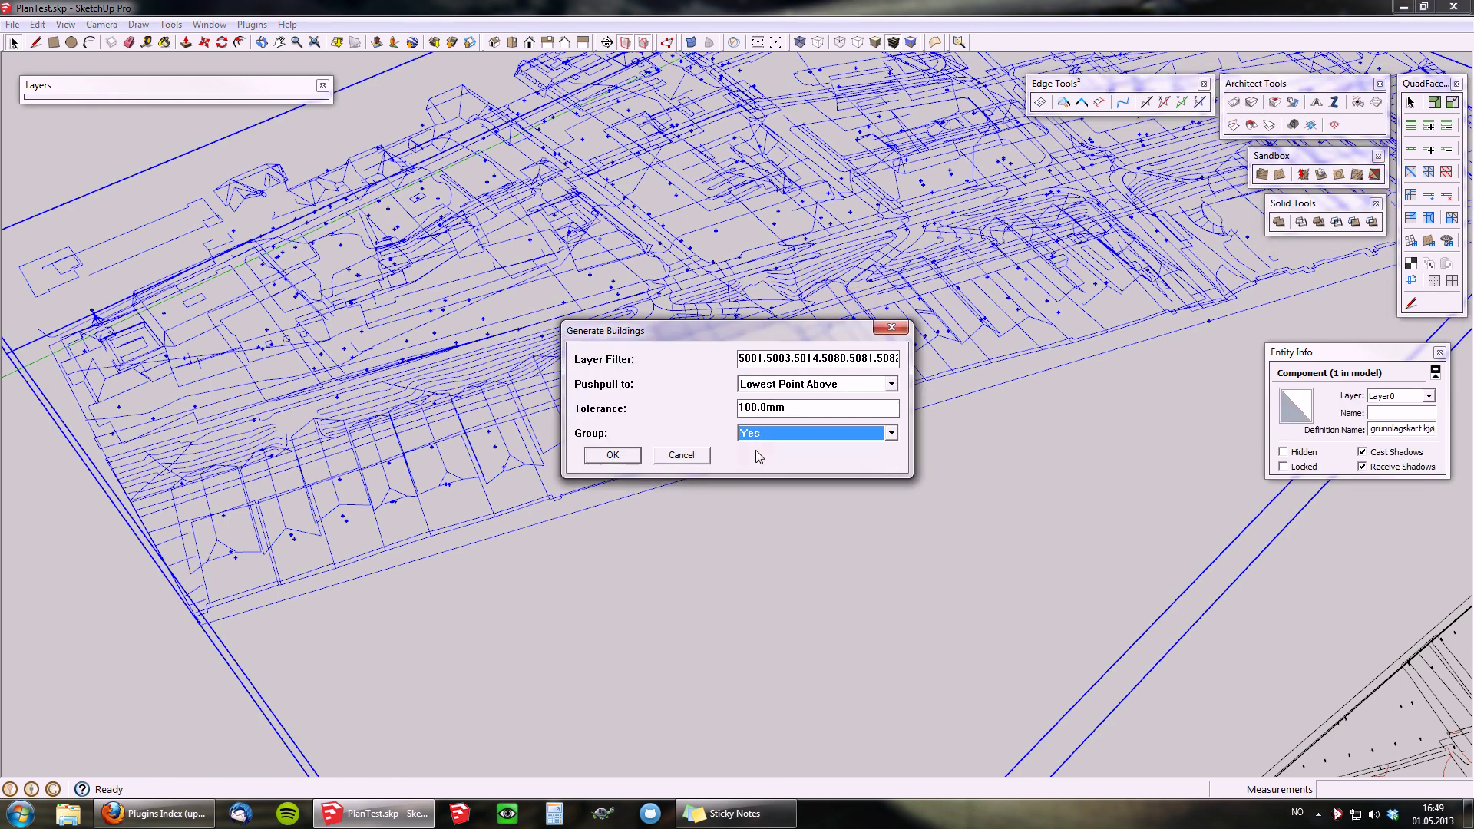
left_click(612, 455)
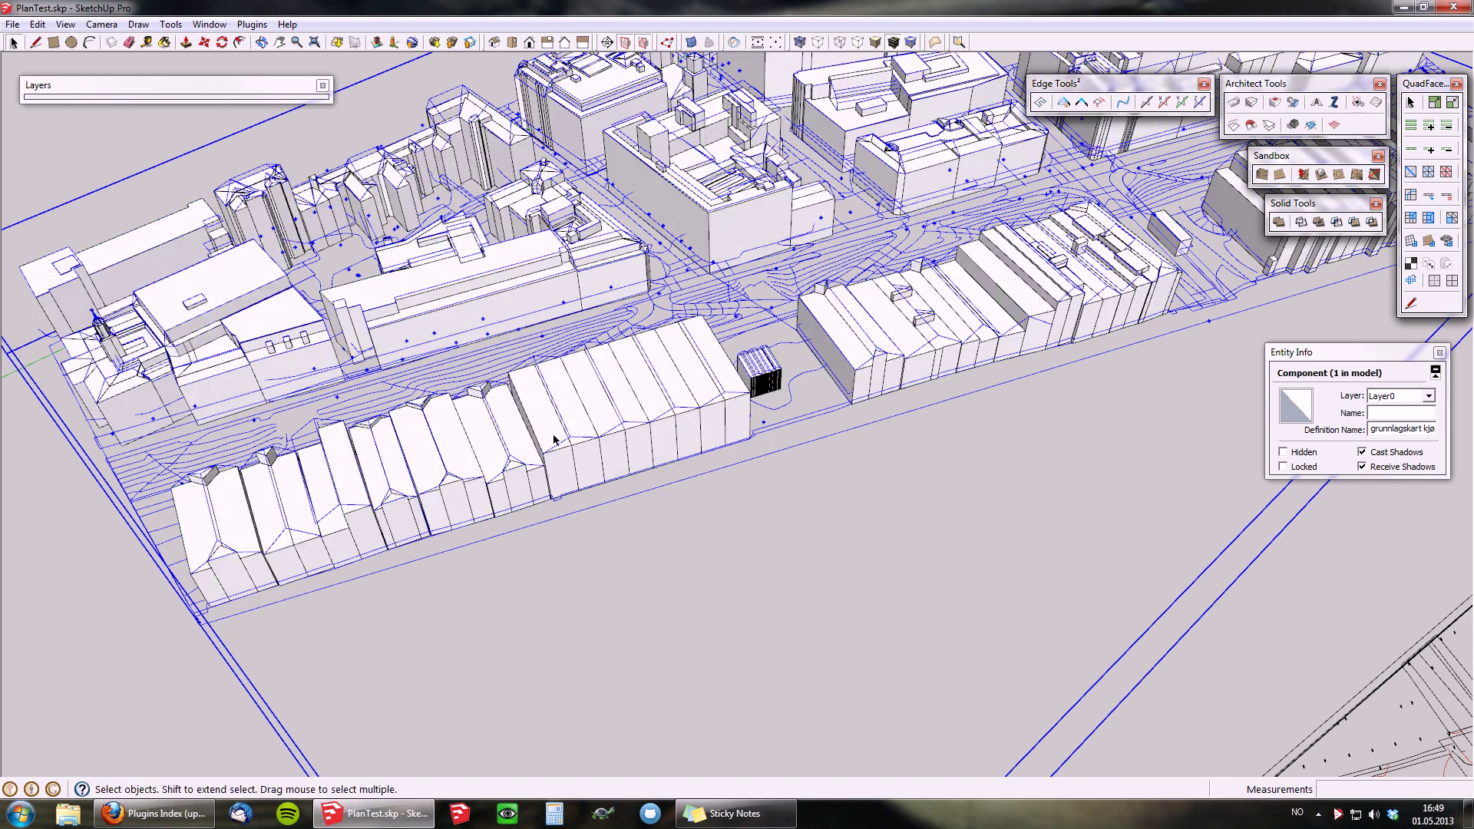
middle_click_drag(606, 438, 563, 437)
key("Delete")
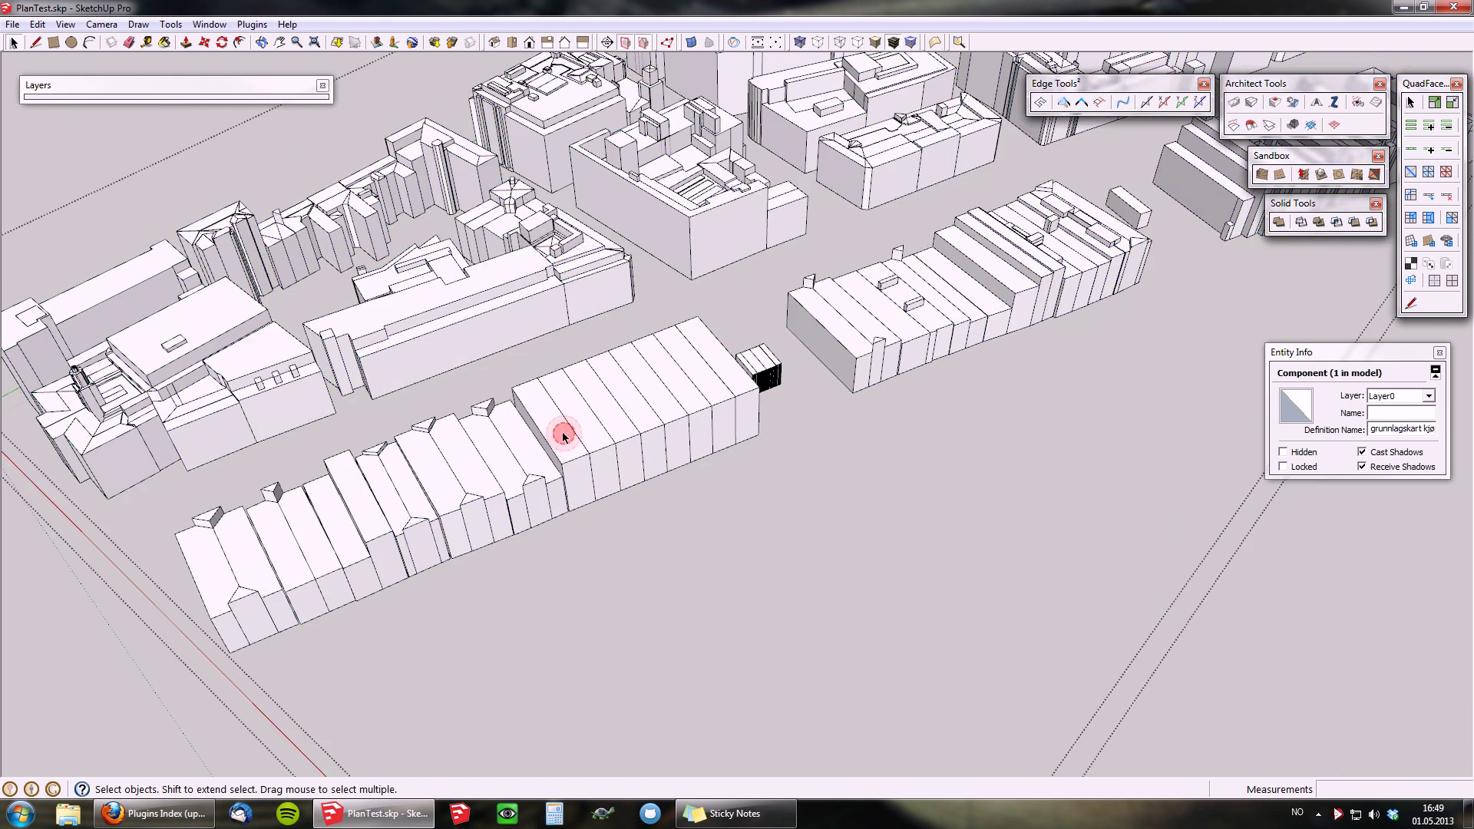
- Examine the grouped buildings by selecting individual solid groups one by one along the front row
scroll(562, 432, "up", 3)
left_click(563, 427)
left_click(576, 385)
left_click(613, 354)
left_click(630, 326)
left_click(684, 315)
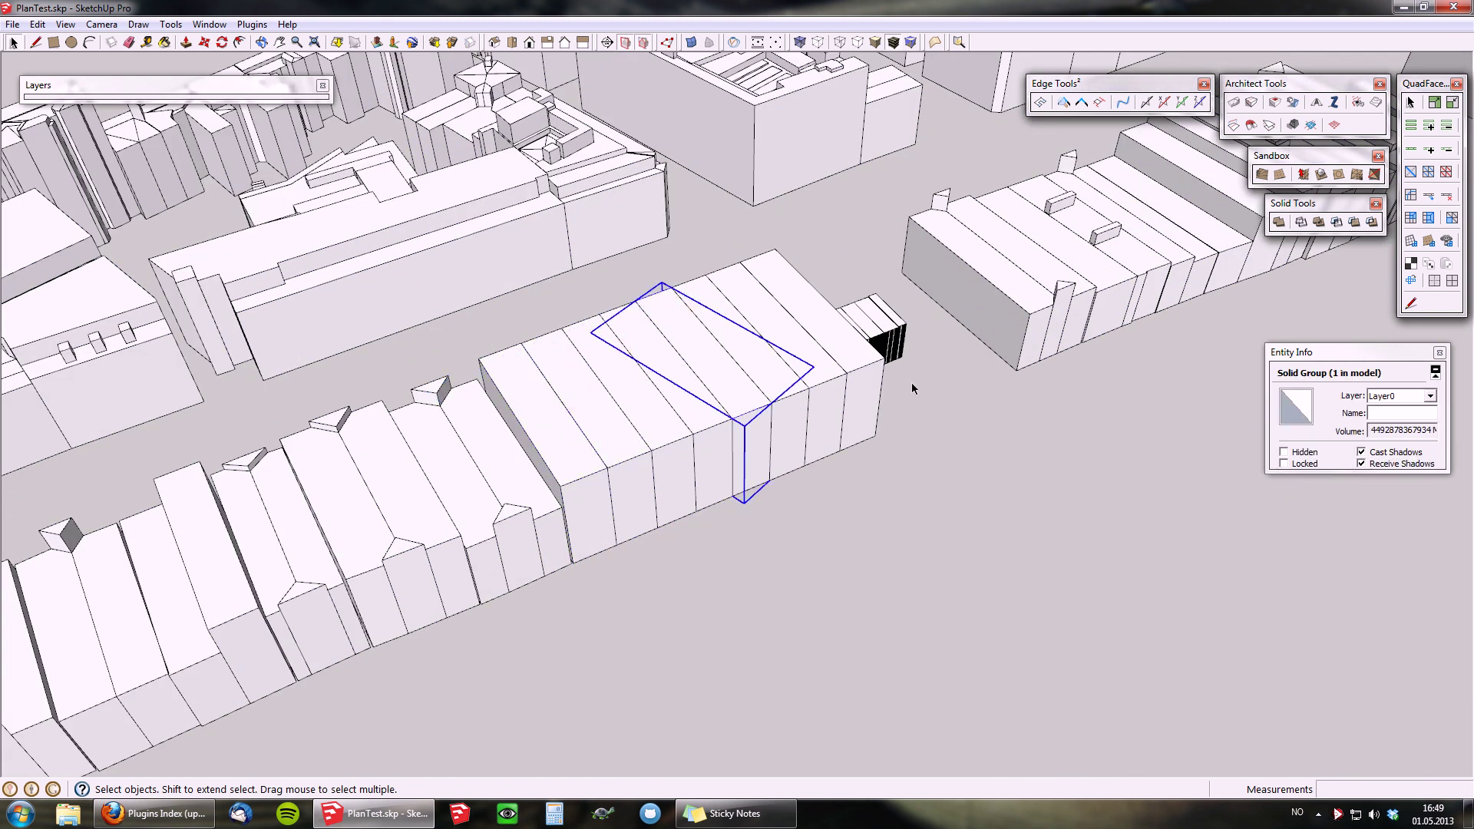
left_click(785, 315)
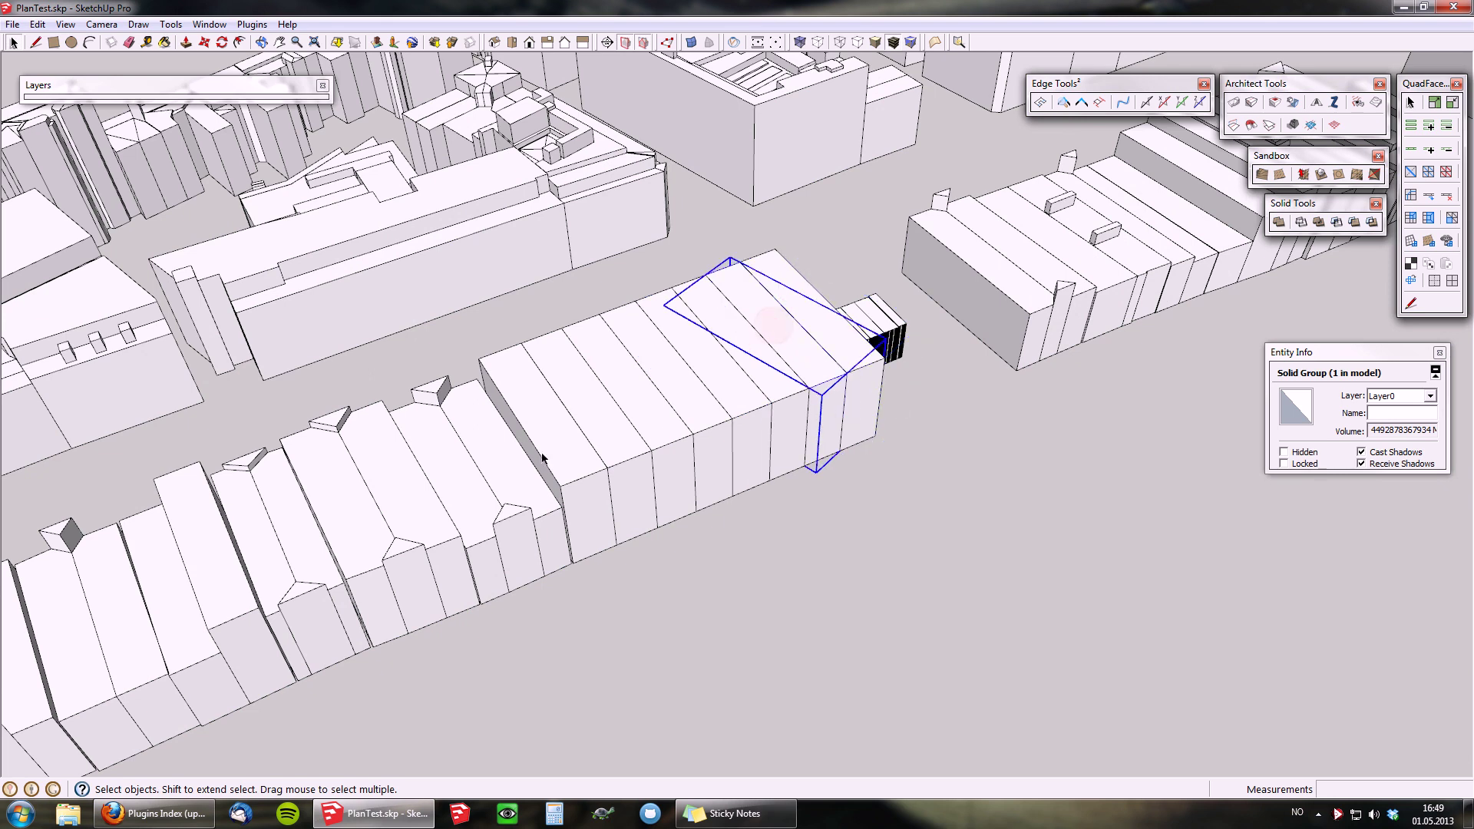
- Examine how a single house is divided by selecting its two adjoining solid groups together
scroll(649, 511, "down", 2)
scroll(585, 474, "up", 2)
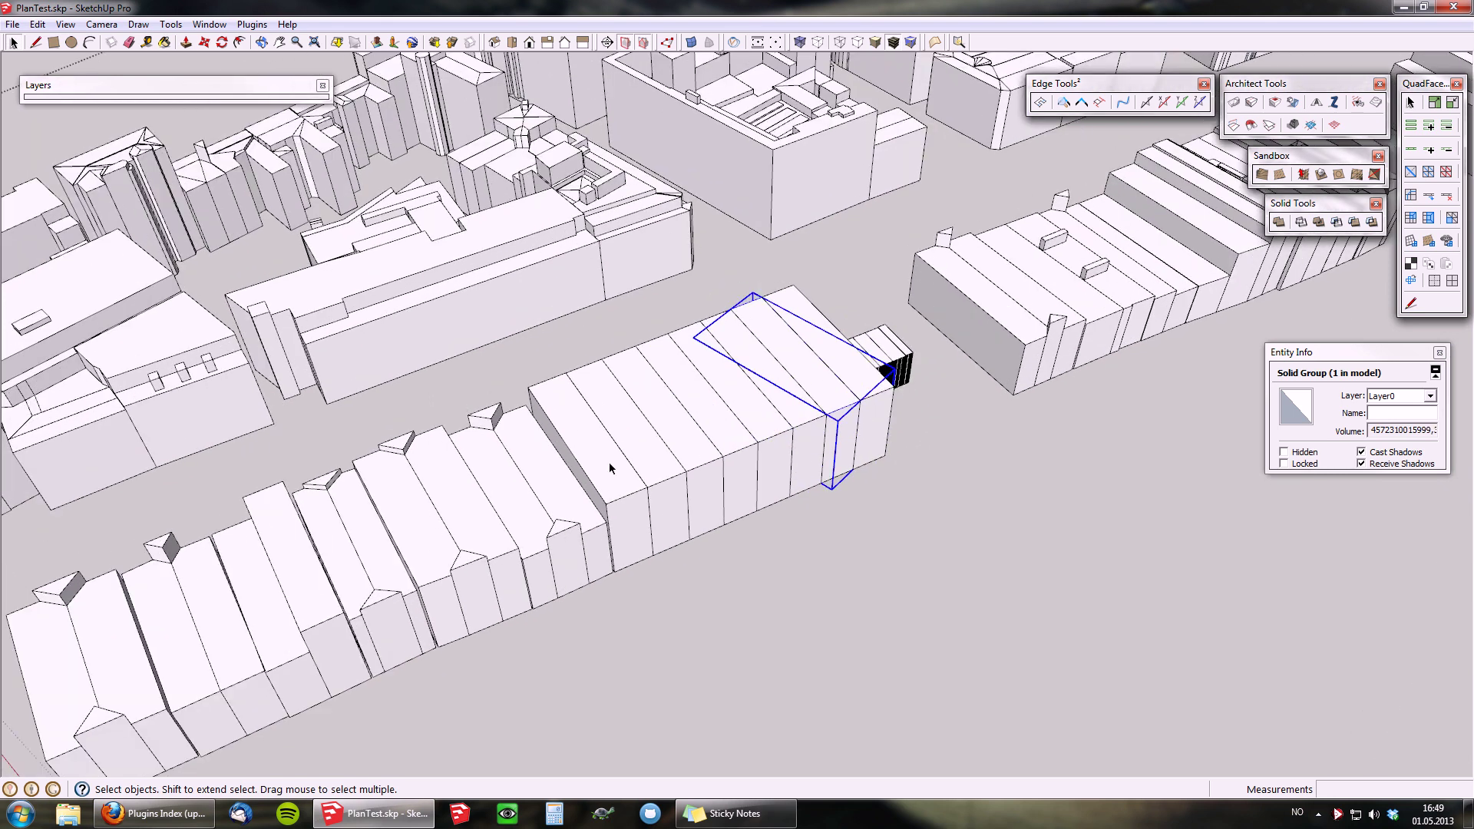
scroll(610, 462, "up", 2)
middle_click_drag(728, 454, 583, 371)
left_click(646, 341, "ctrl")
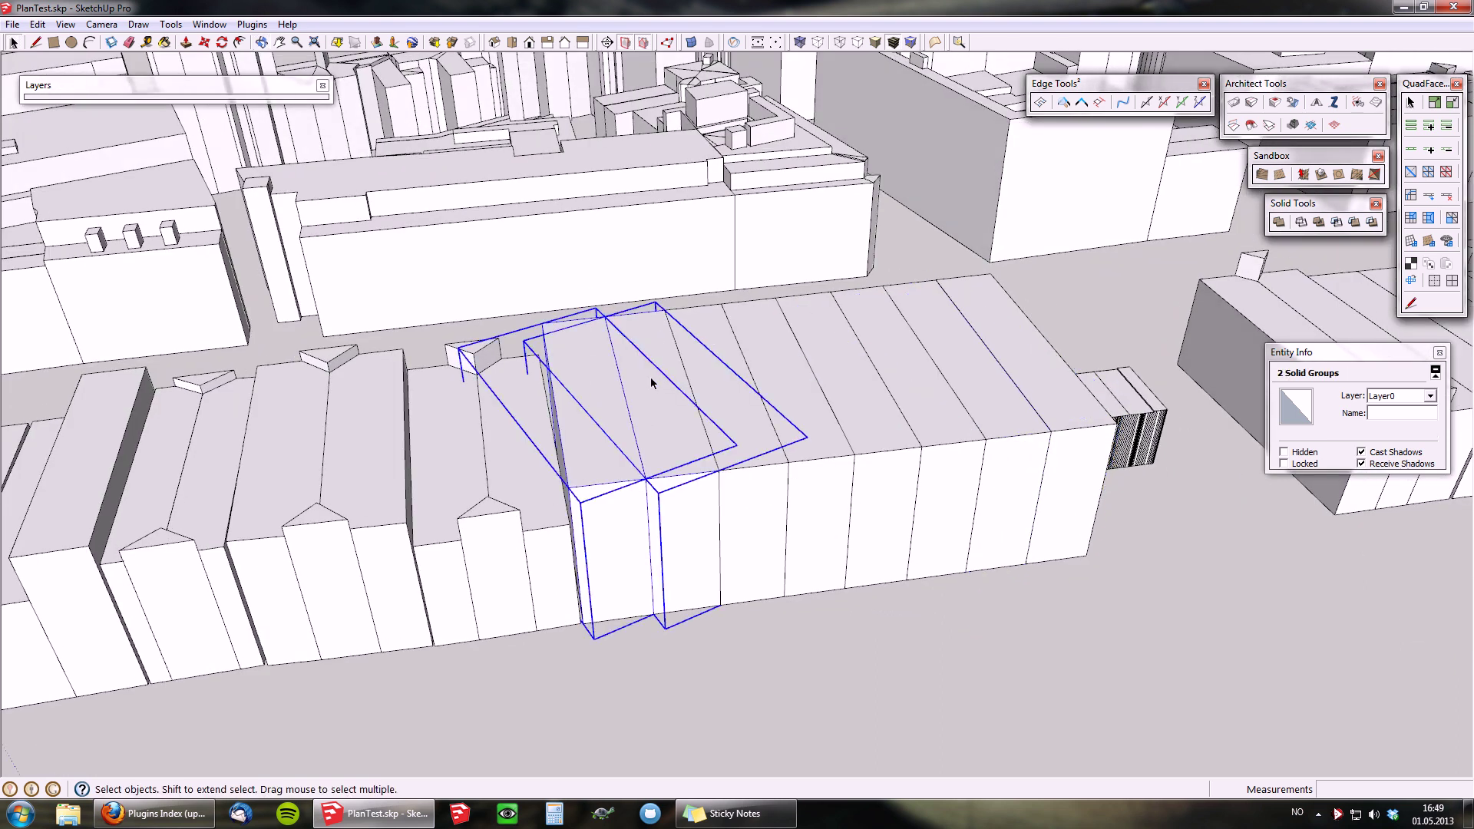
middle_click_drag(615, 399, 704, 395)
scroll(705, 395, "down", 5)
scroll(486, 453, "up", 6)
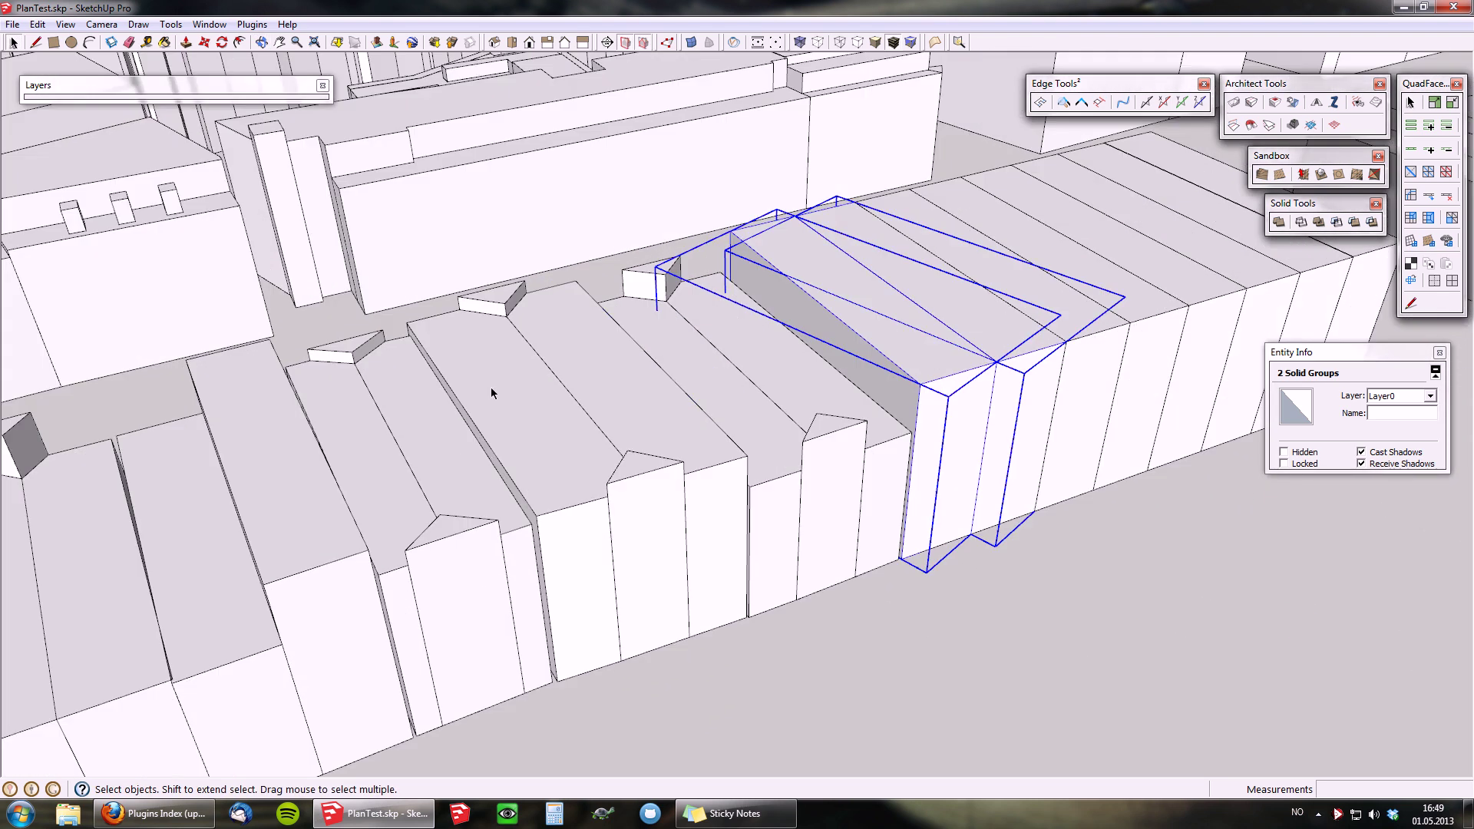
- Group the four solid groups of one house in the row: both roof halves and both dormers
left_click(489, 313)
left_click(494, 389, "shift")
left_click(560, 322, "shift")
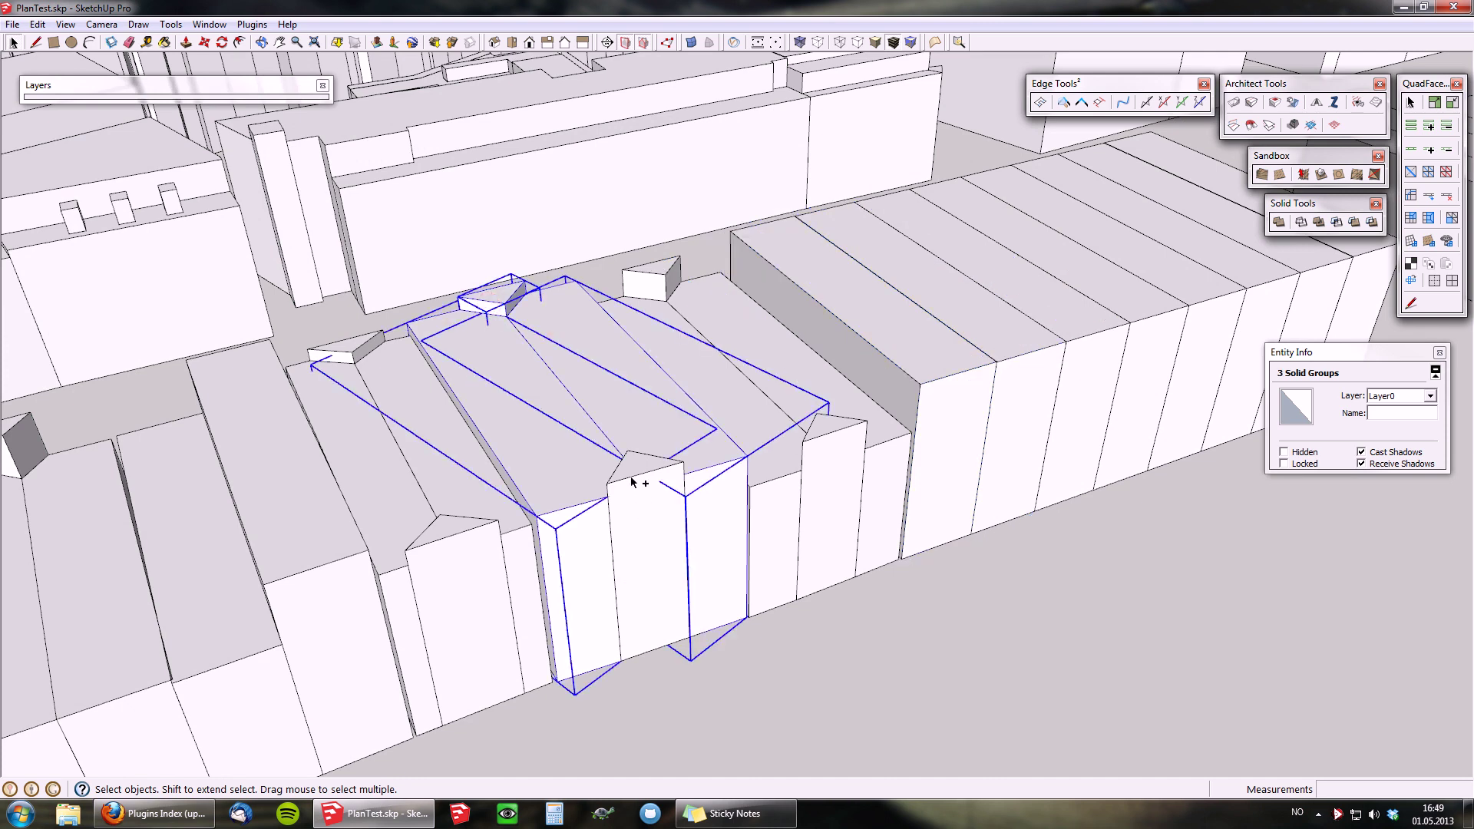
left_click(632, 480, "ctrl")
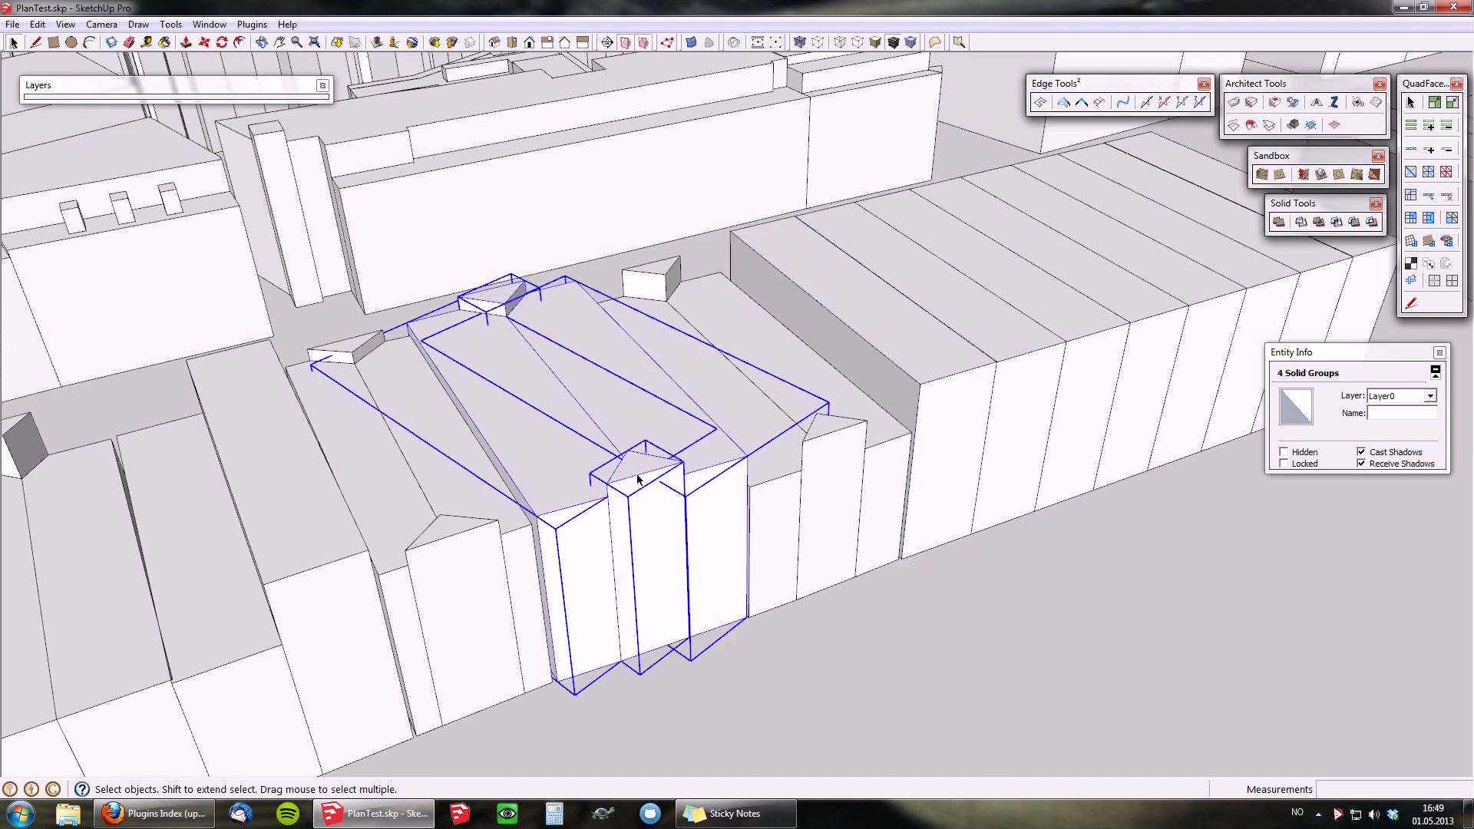
right_click(637, 478)
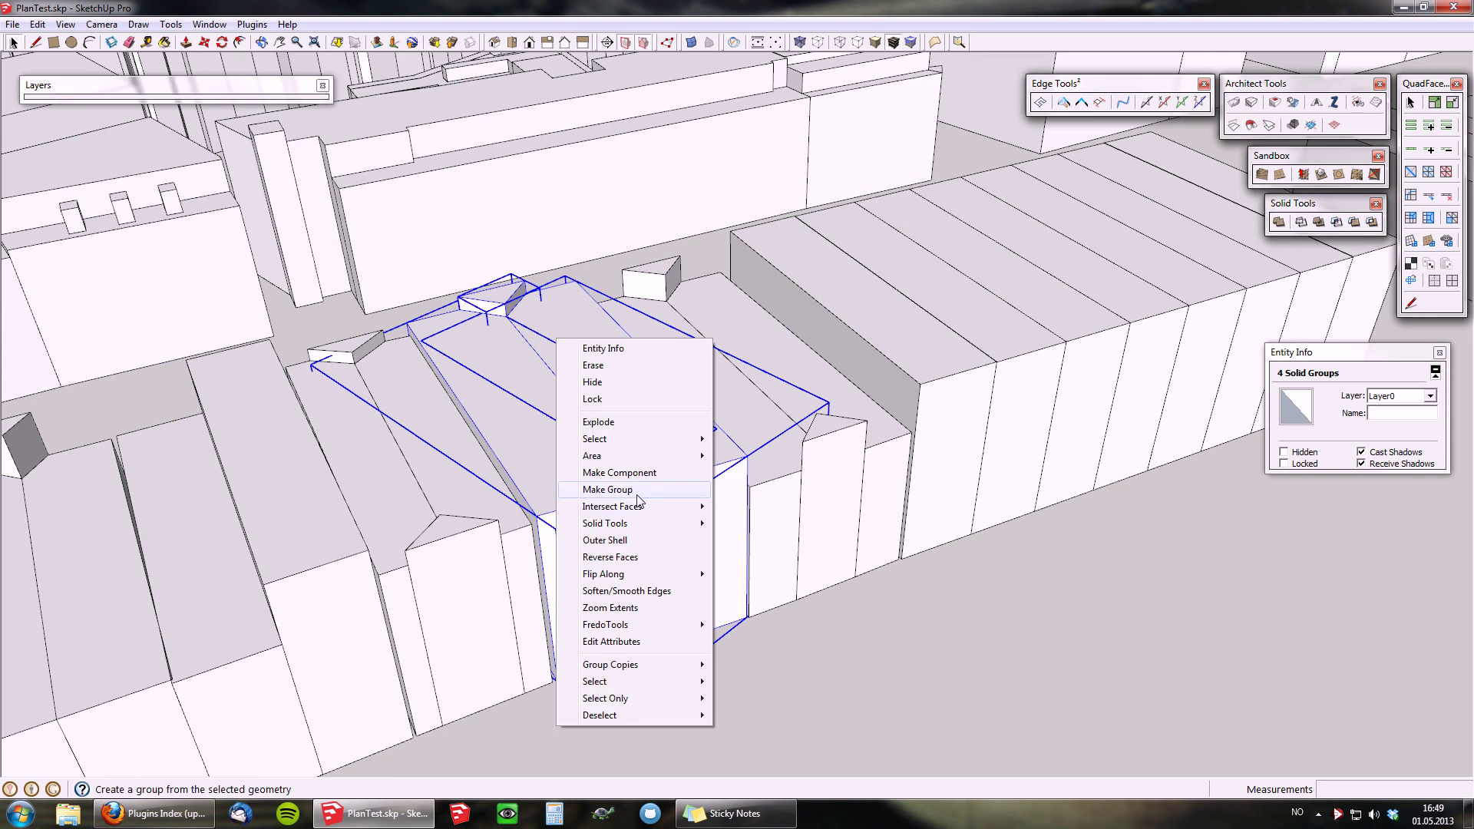
left_click(607, 490)
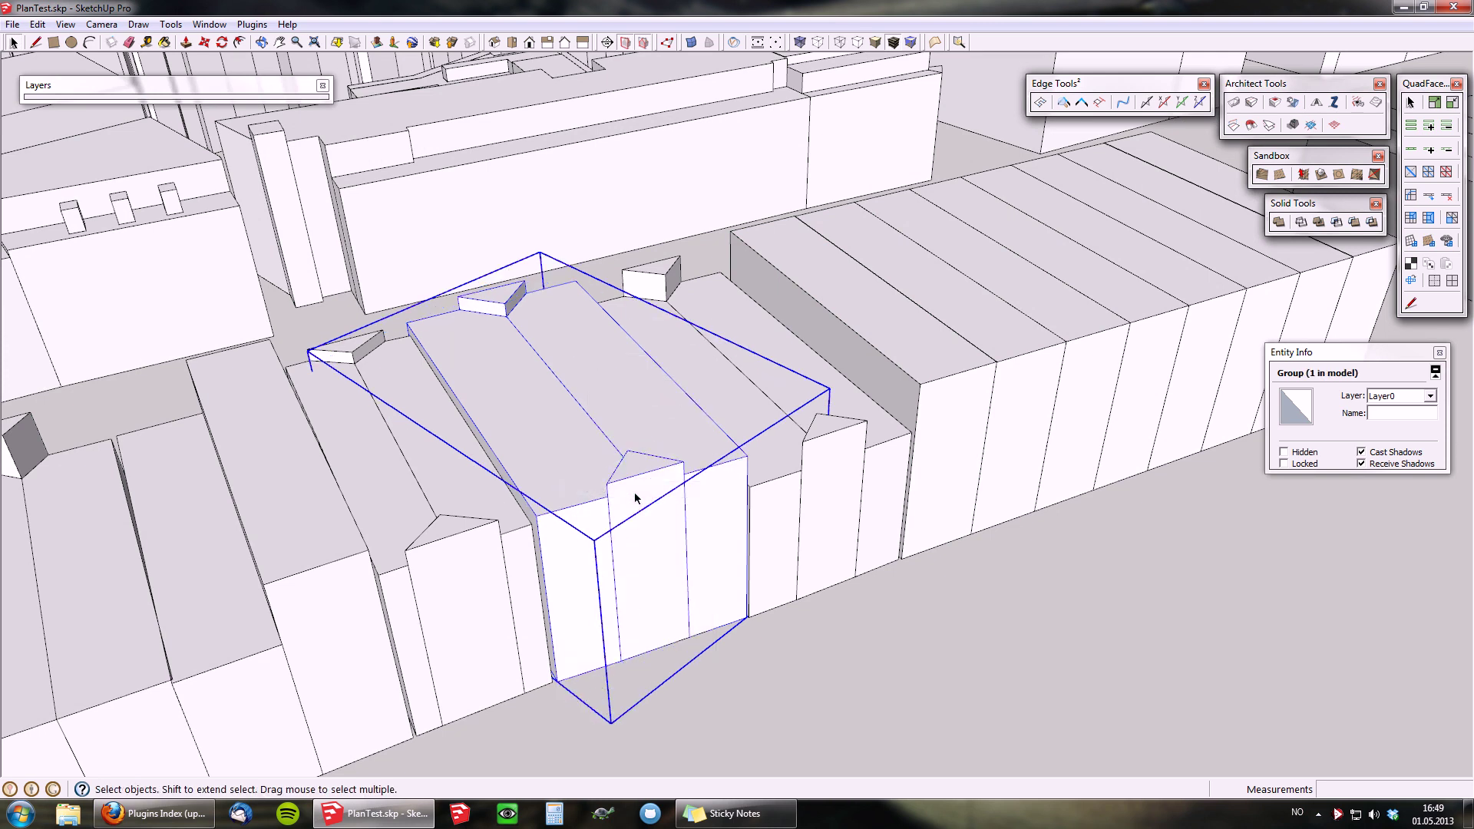
- Try to merge the grouped house with Outer Shell, inspecting its interior in X-ray display
middle_click_drag(667, 459, 570, 432)
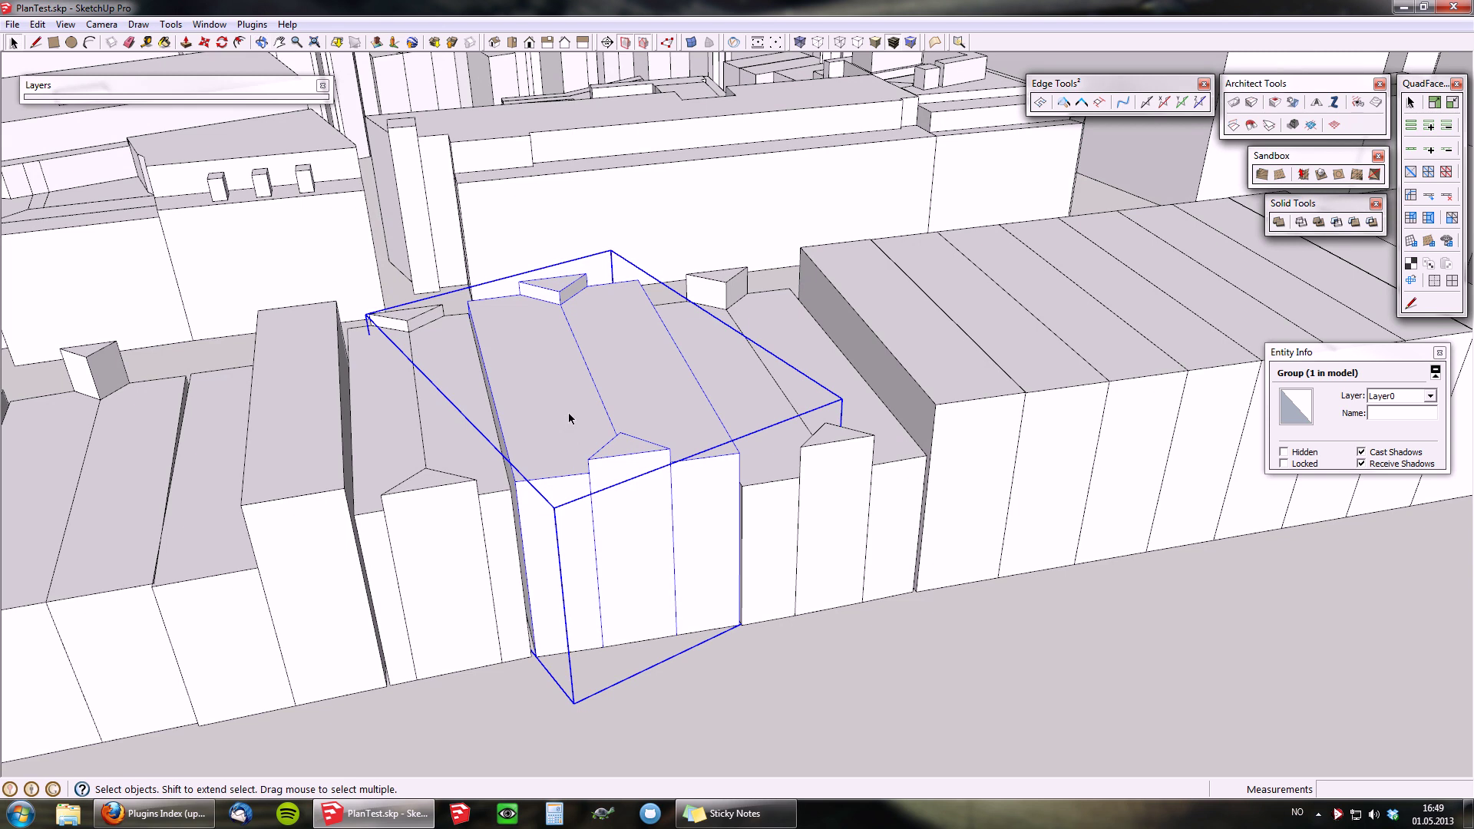
left_click(1278, 222)
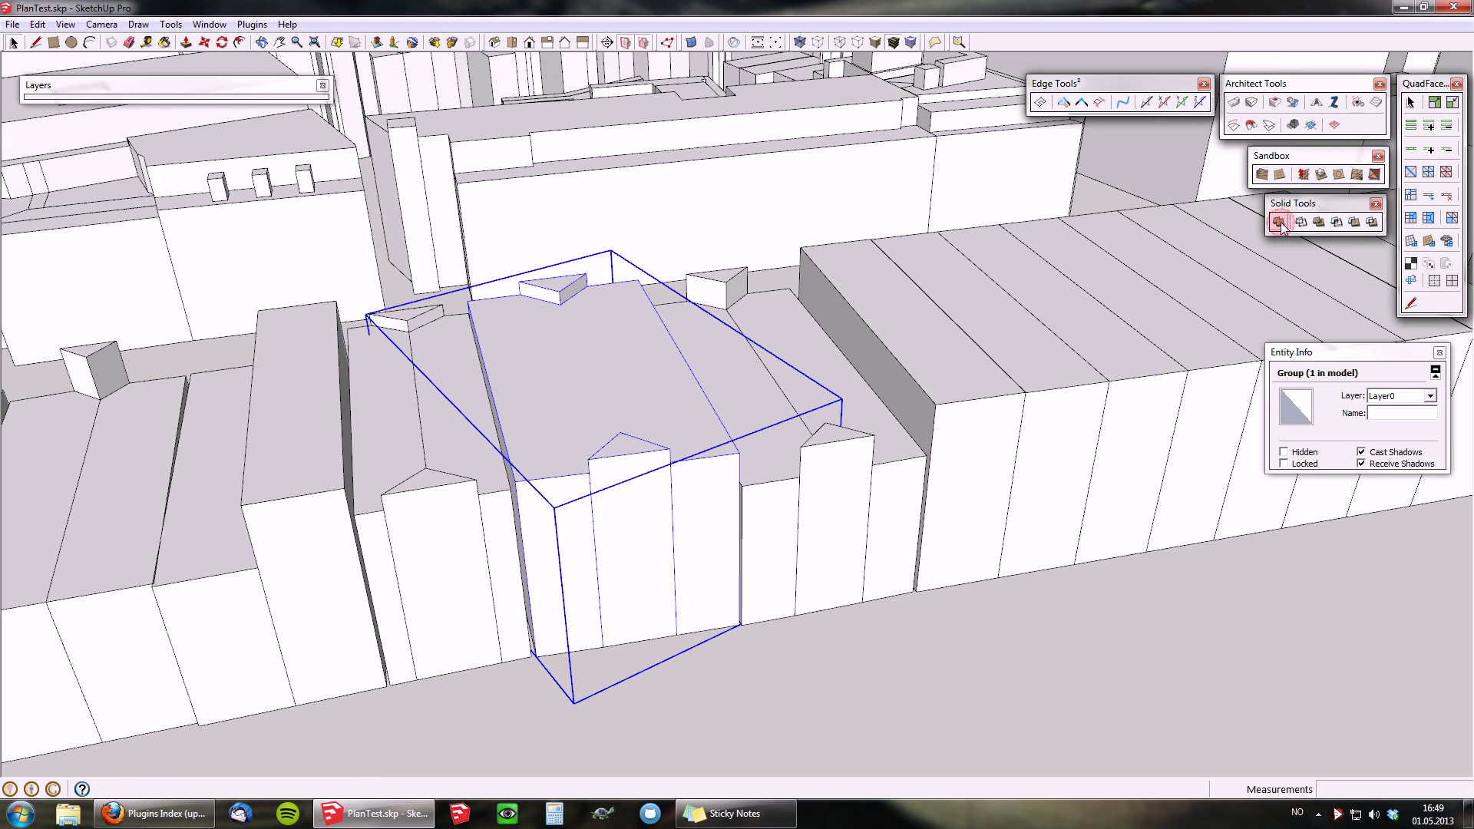
middle_click_drag(567, 370, 666, 495)
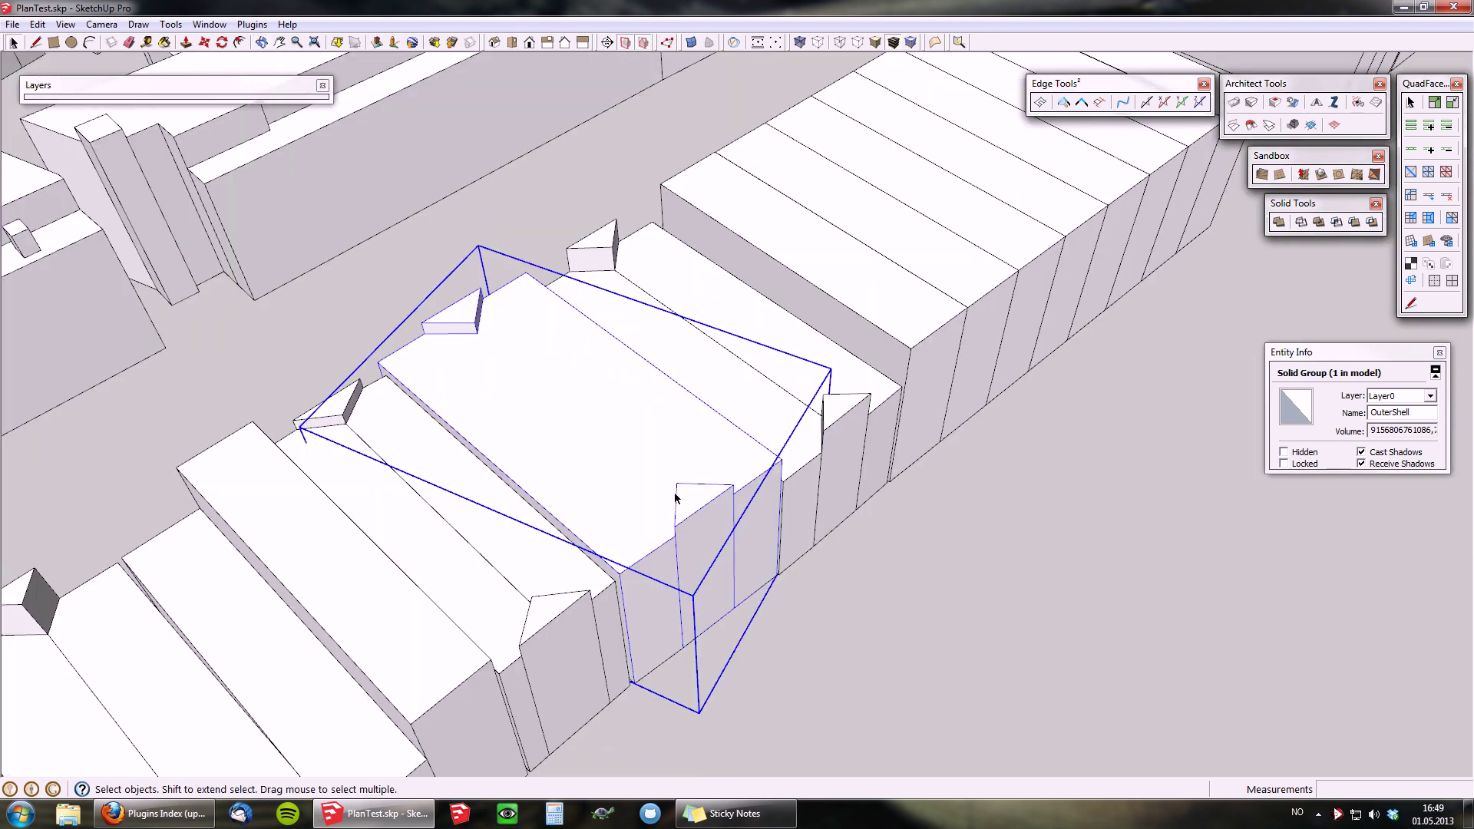
middle_click_drag(702, 542, 551, 453)
key("x")
key("x")
key("x")
key("x")
key("ctrl+z")
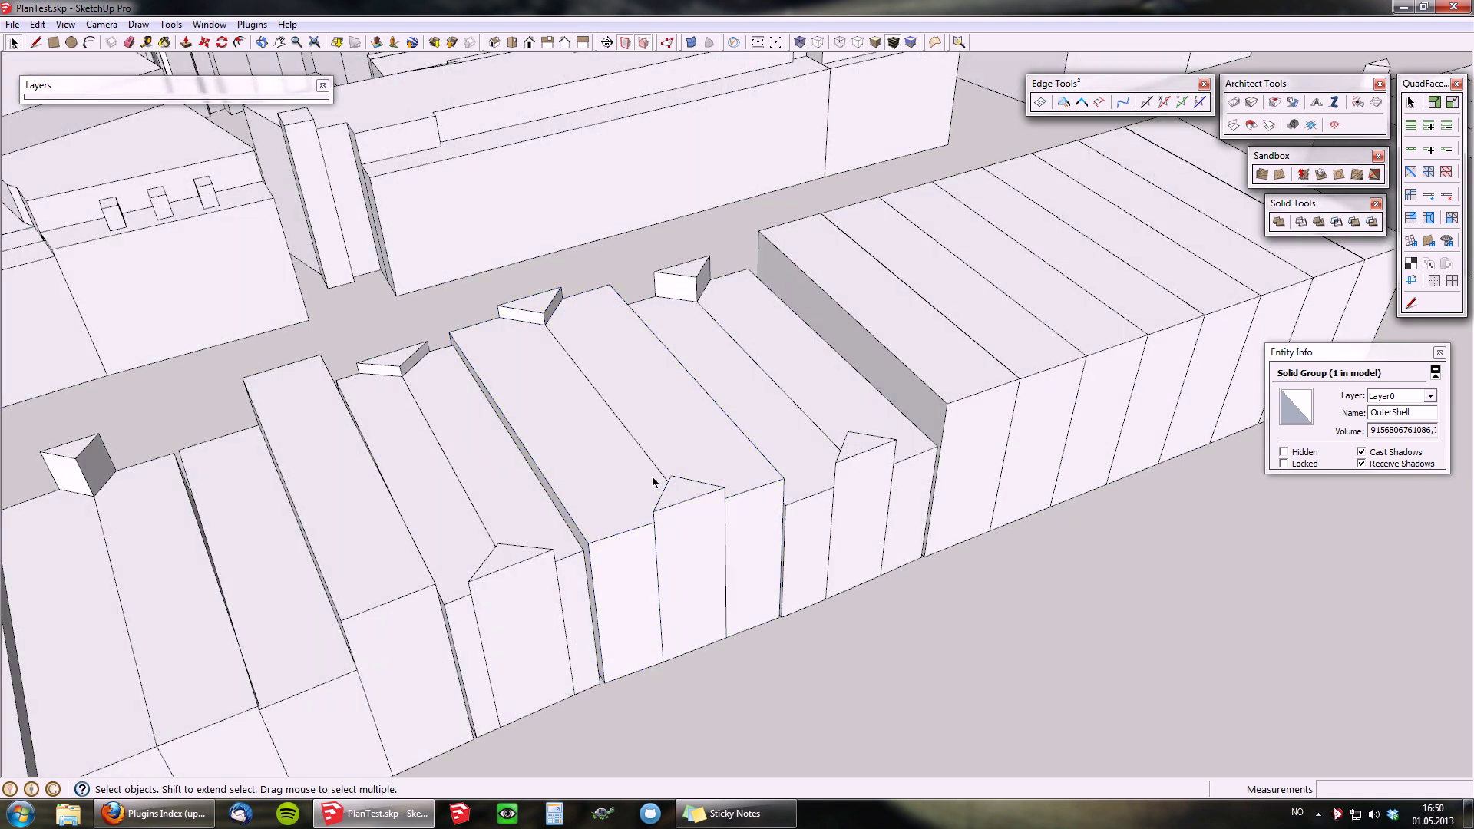
- Open the house group and examine its separate roof halves and dormers
left_click(601, 413)
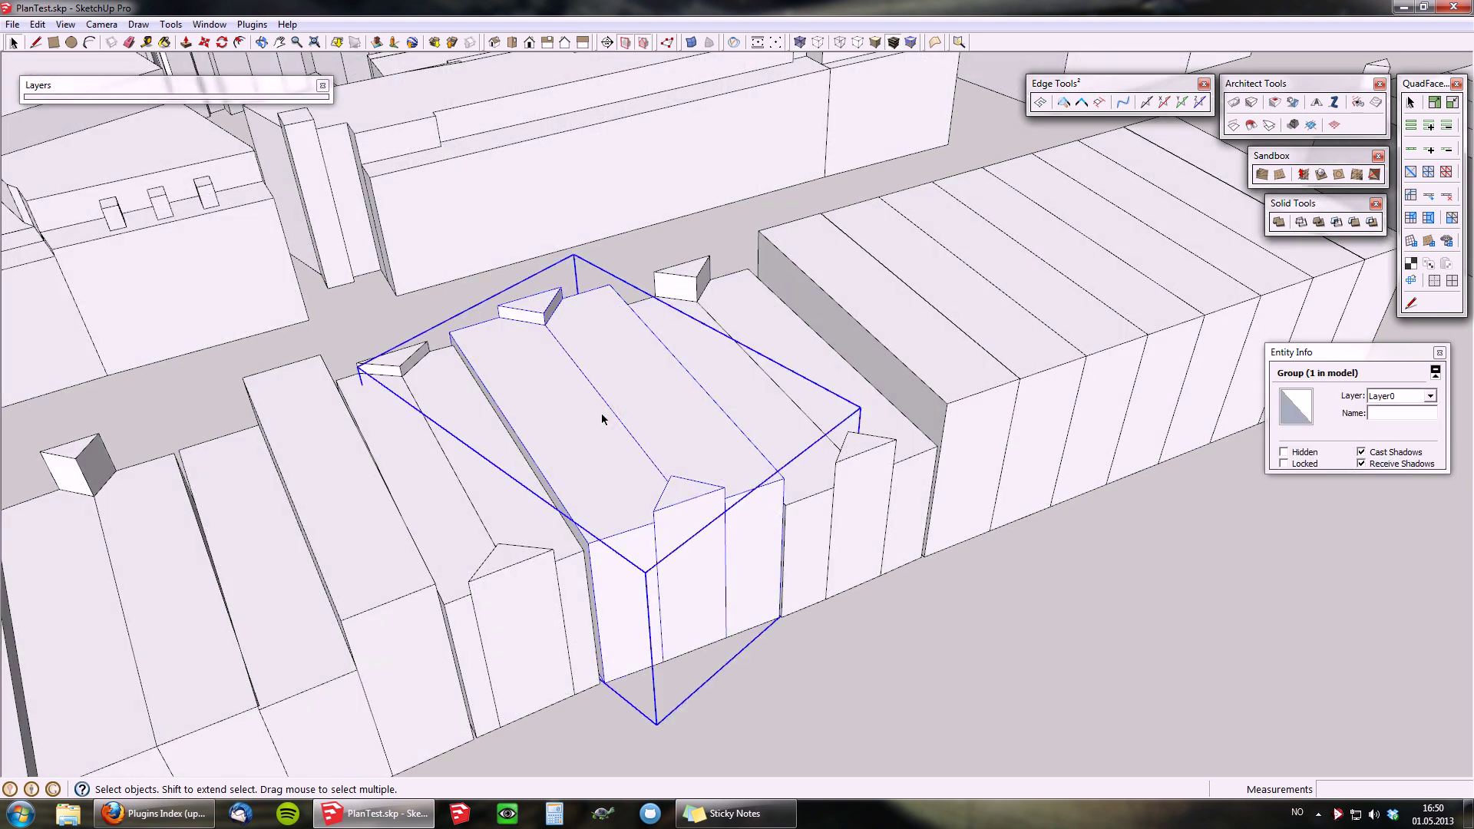
double_click(577, 394)
left_click(579, 306)
left_click(538, 307)
left_click(693, 513)
key("Escape")
- Merge the house group's parts into one body with Architect Tools, and open it to check its faces
left_click(597, 401)
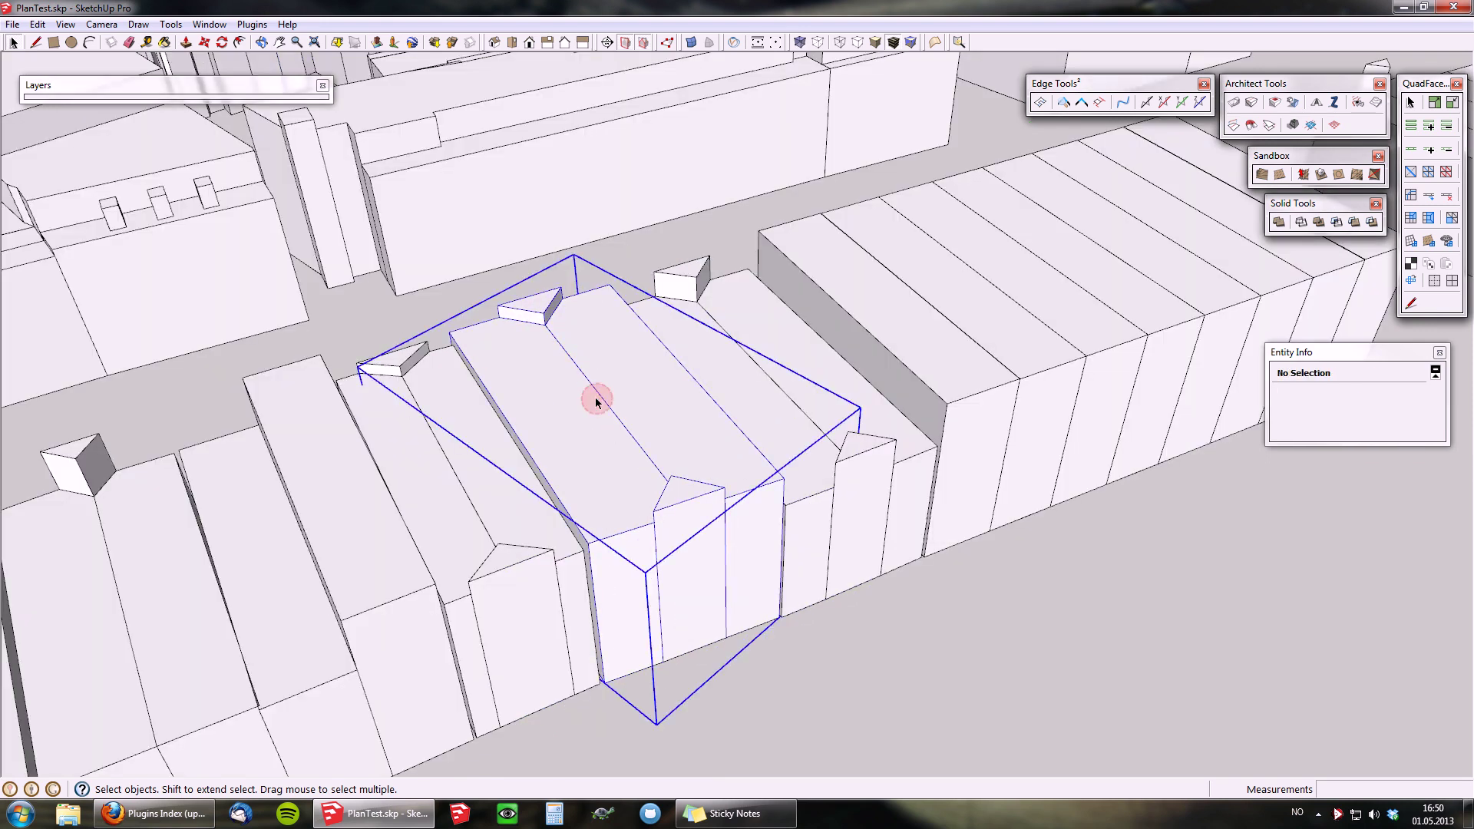
left_click(1251, 102)
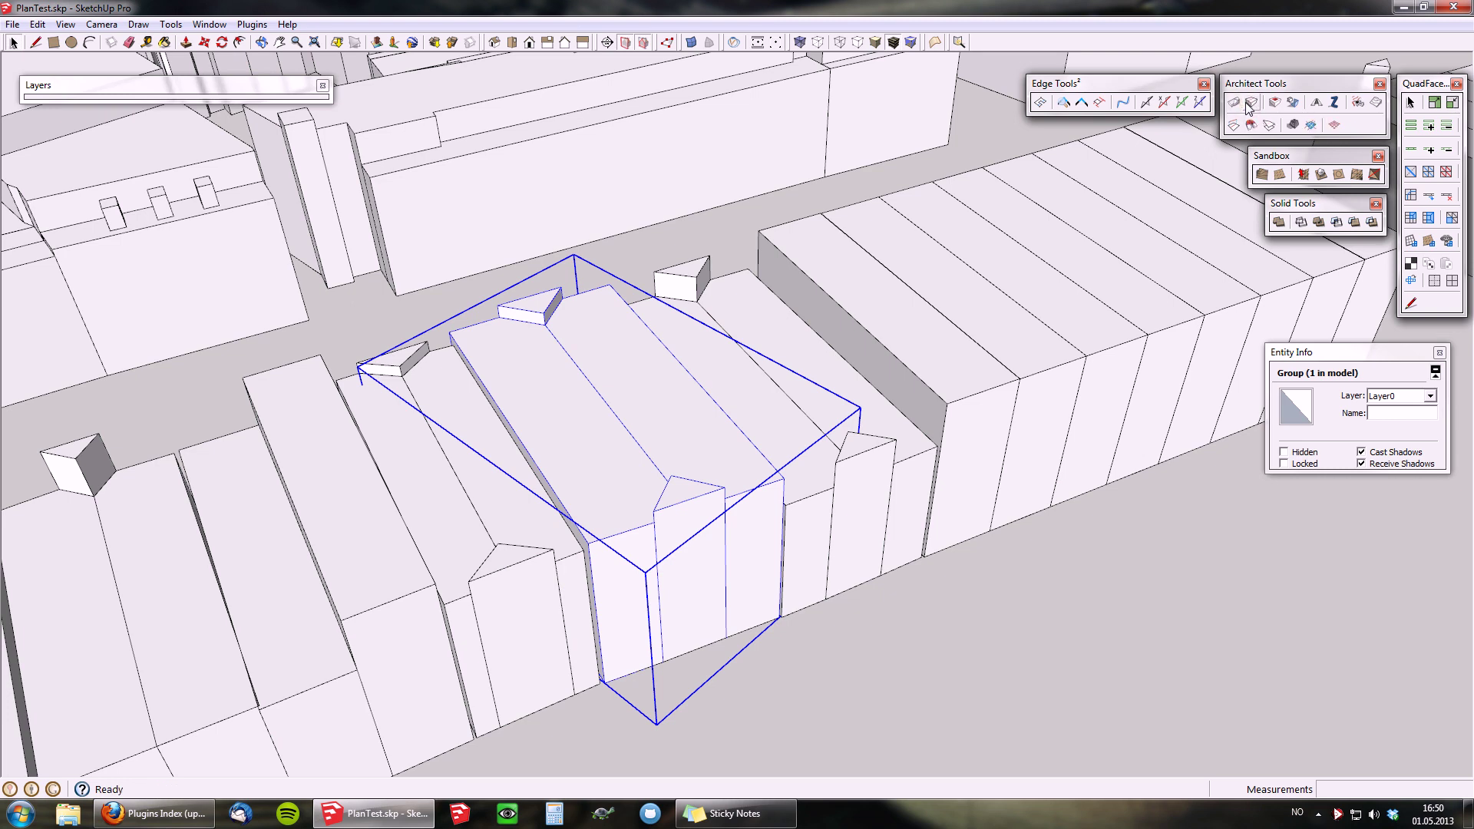
double_click(614, 414)
left_click(610, 370)
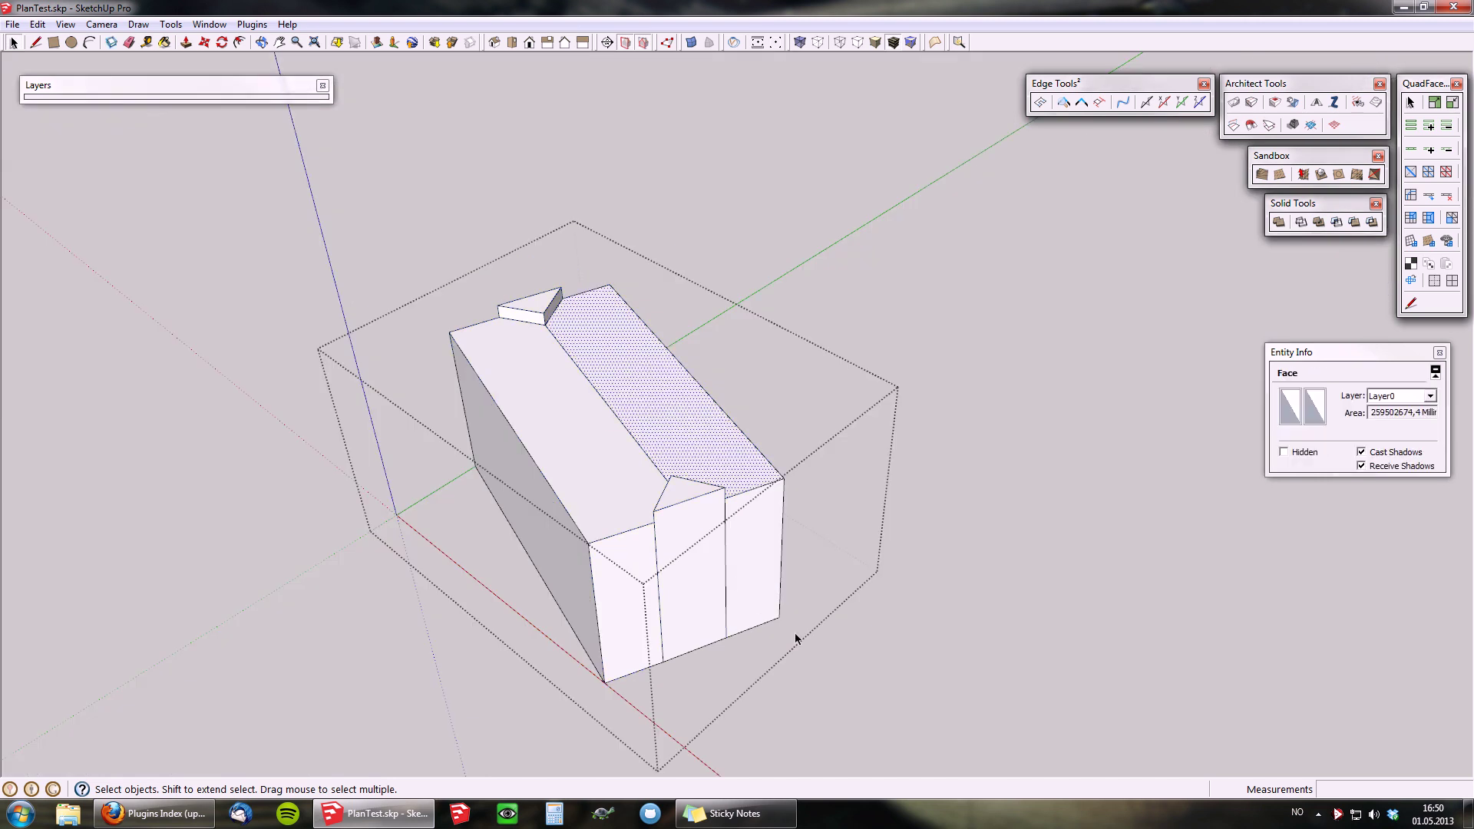
left_click(533, 314)
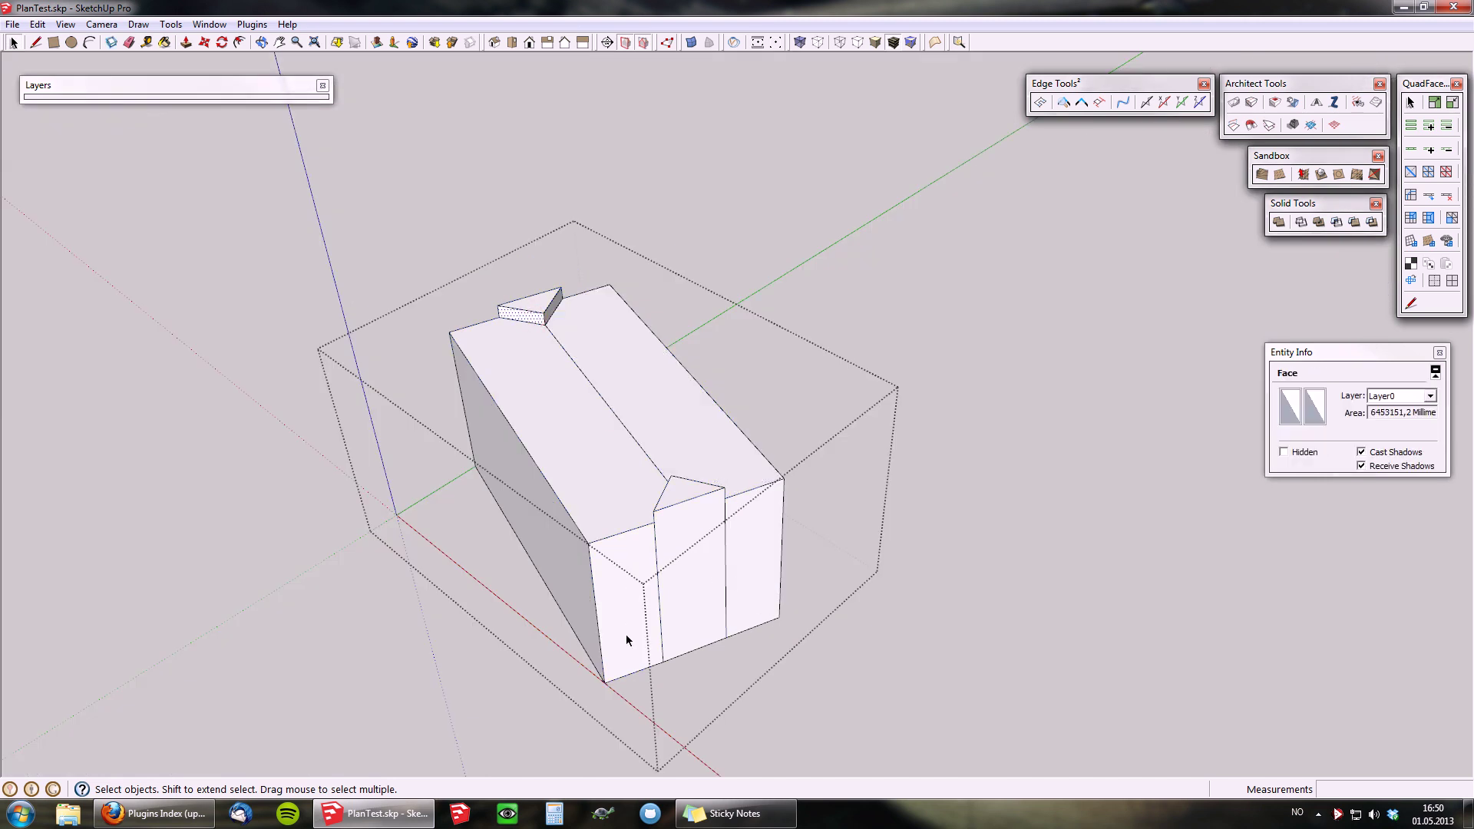
- Erase the stray vertical edge inside the merged house in X-ray display, and close the house group
key("x")
middle_click_drag(573, 460, 574, 522)
key("e")
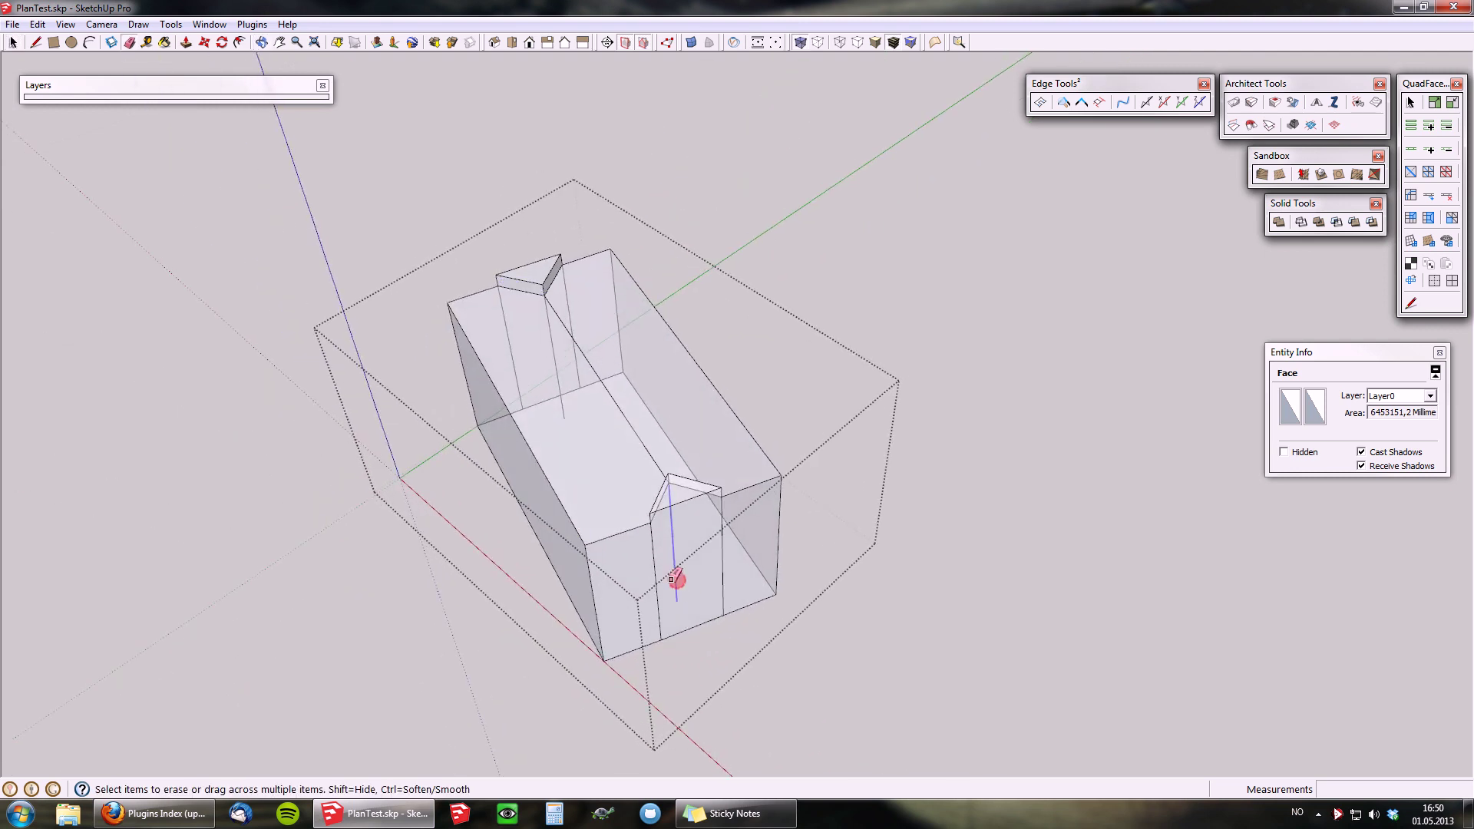
left_click(555, 413)
key("space")
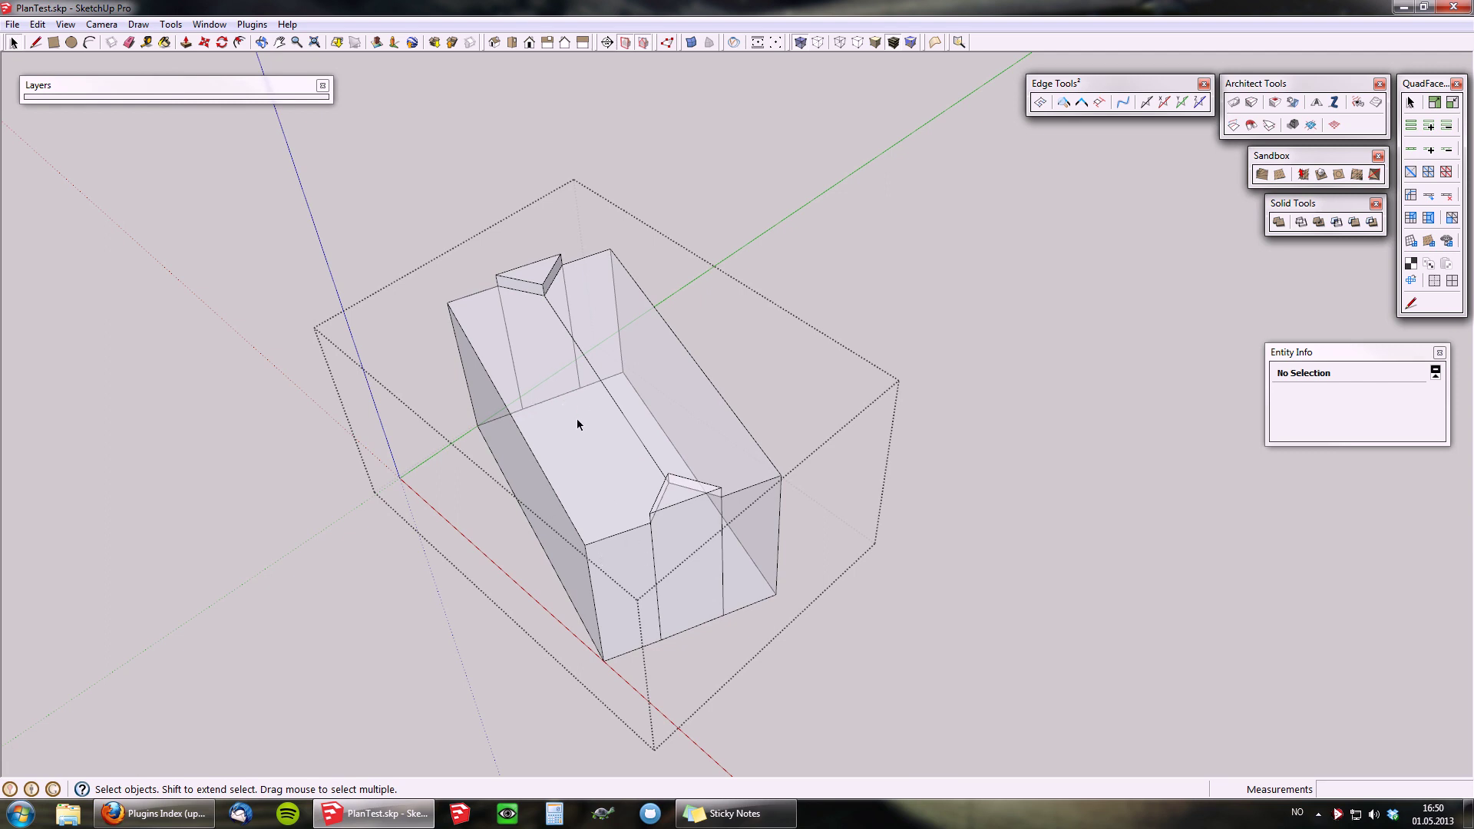
middle_click_drag(603, 595, 575, 367)
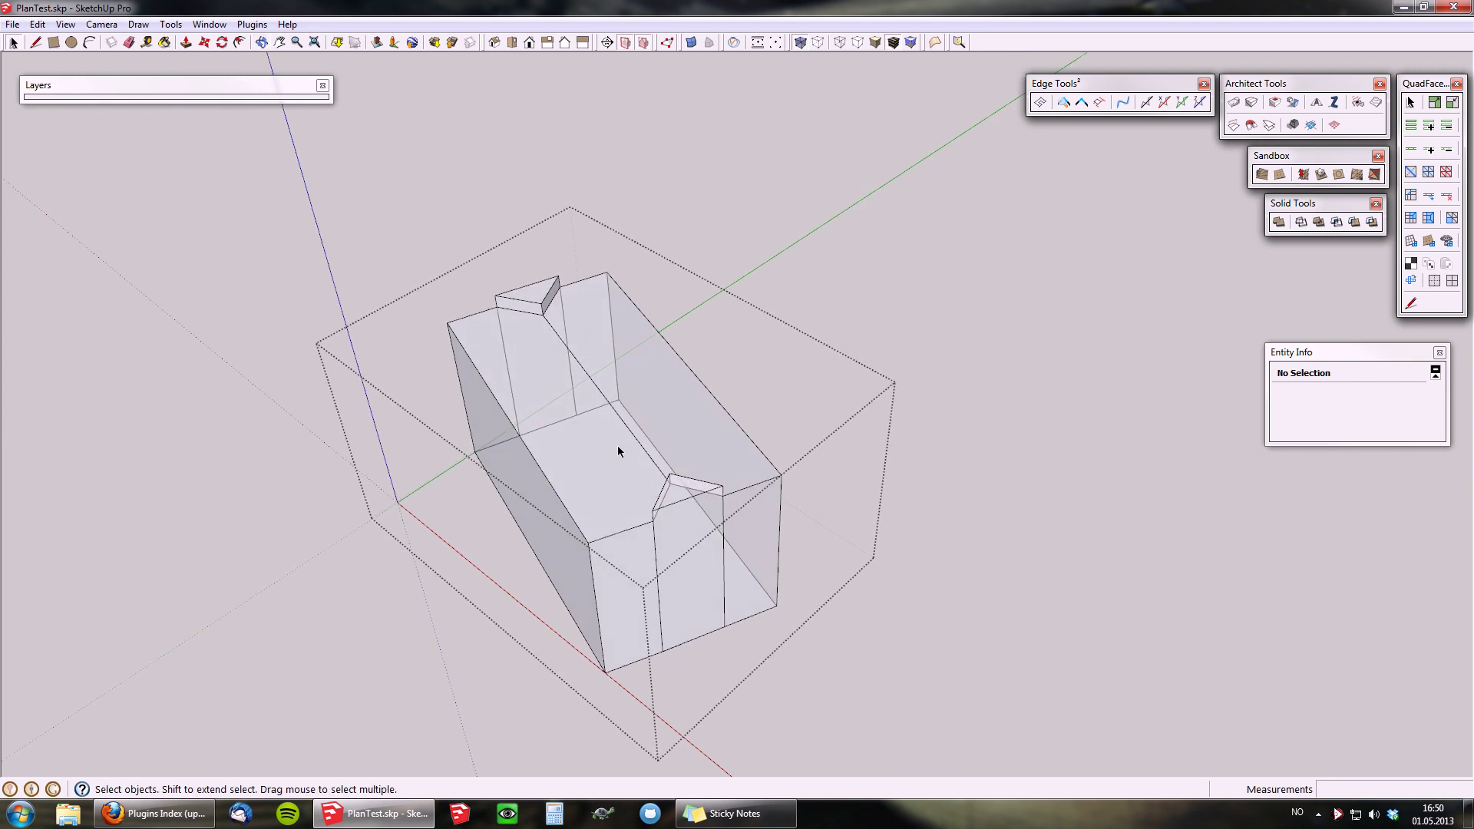
key("Escape")
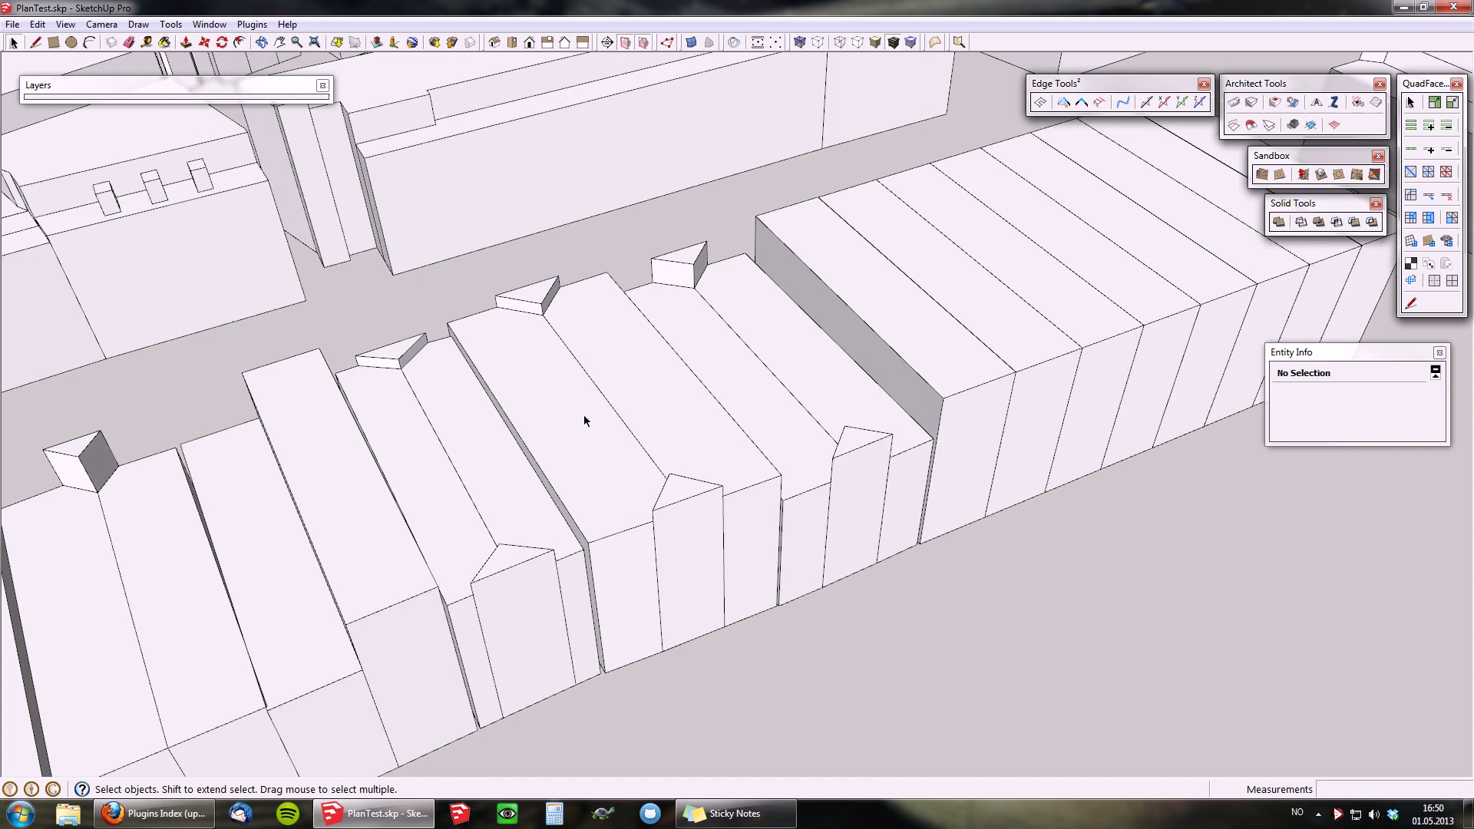
- Push both dormer tops of the merged house down 1180 mm, flush with the roof, and close the group
double_click(583, 414)
scroll(558, 344, "up", 2)
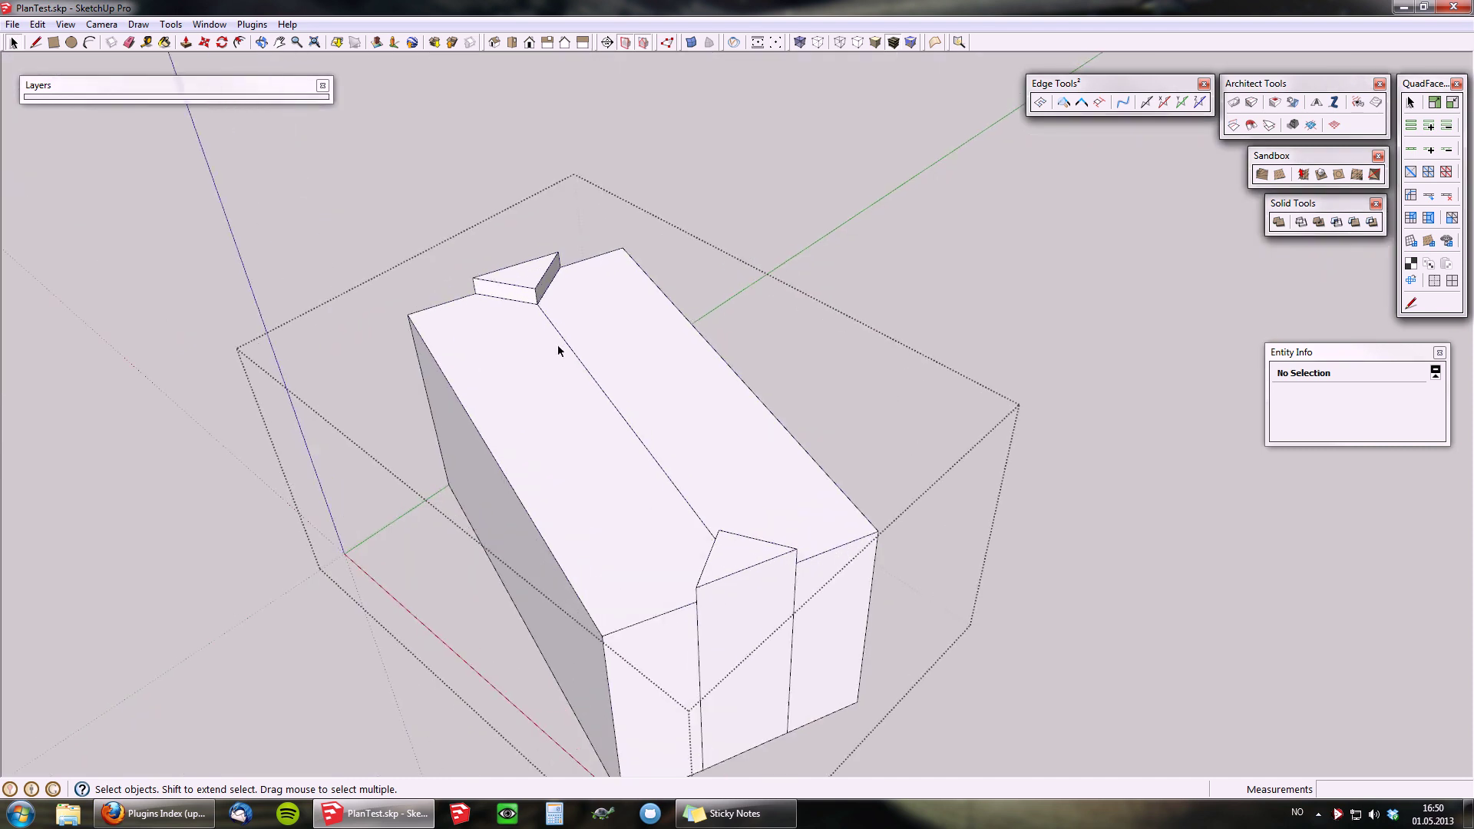
key("p")
left_click_drag(530, 288, 525, 353)
double_click(698, 536)
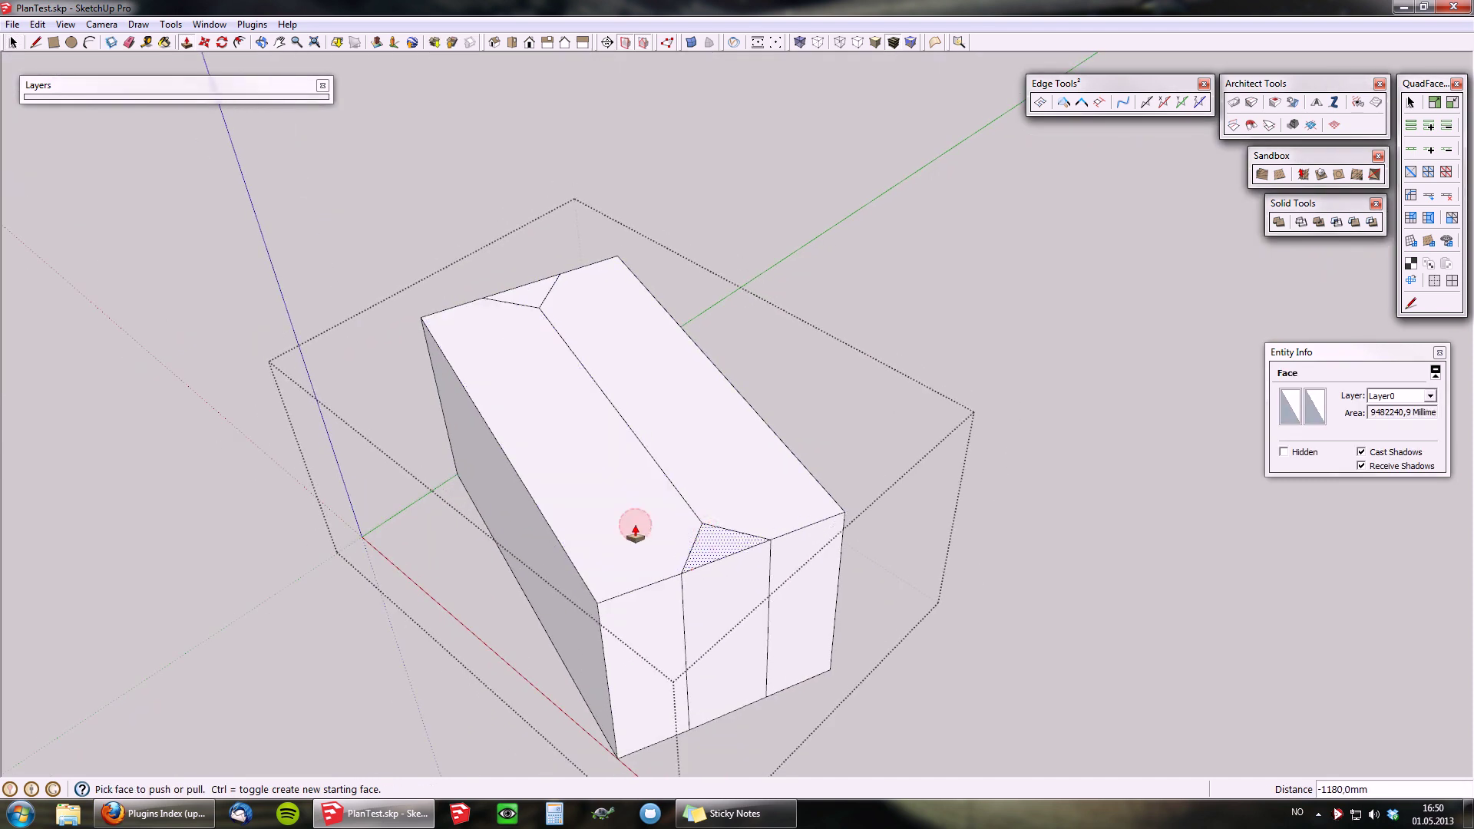
key("space")
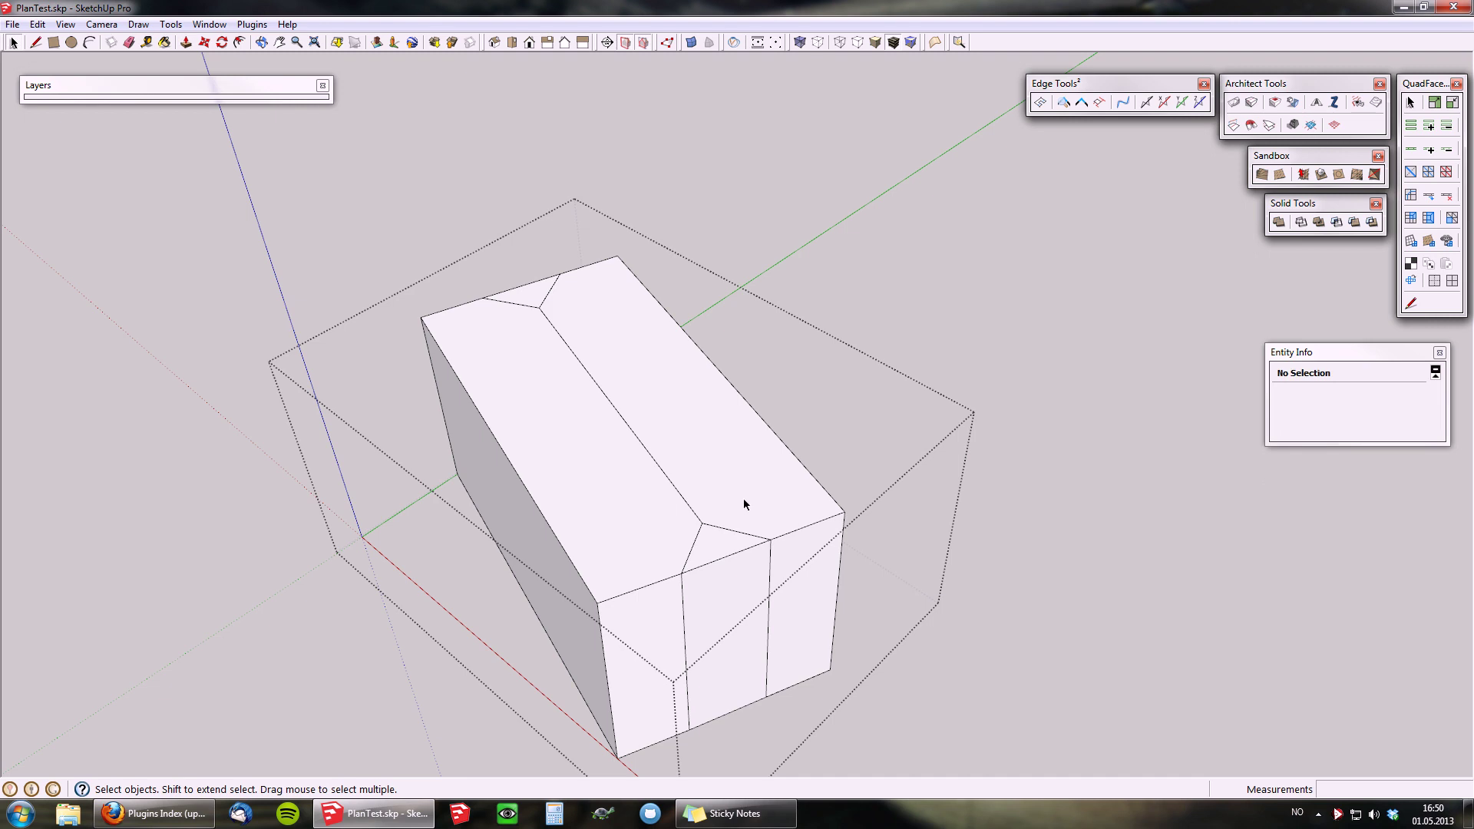
key("Escape")
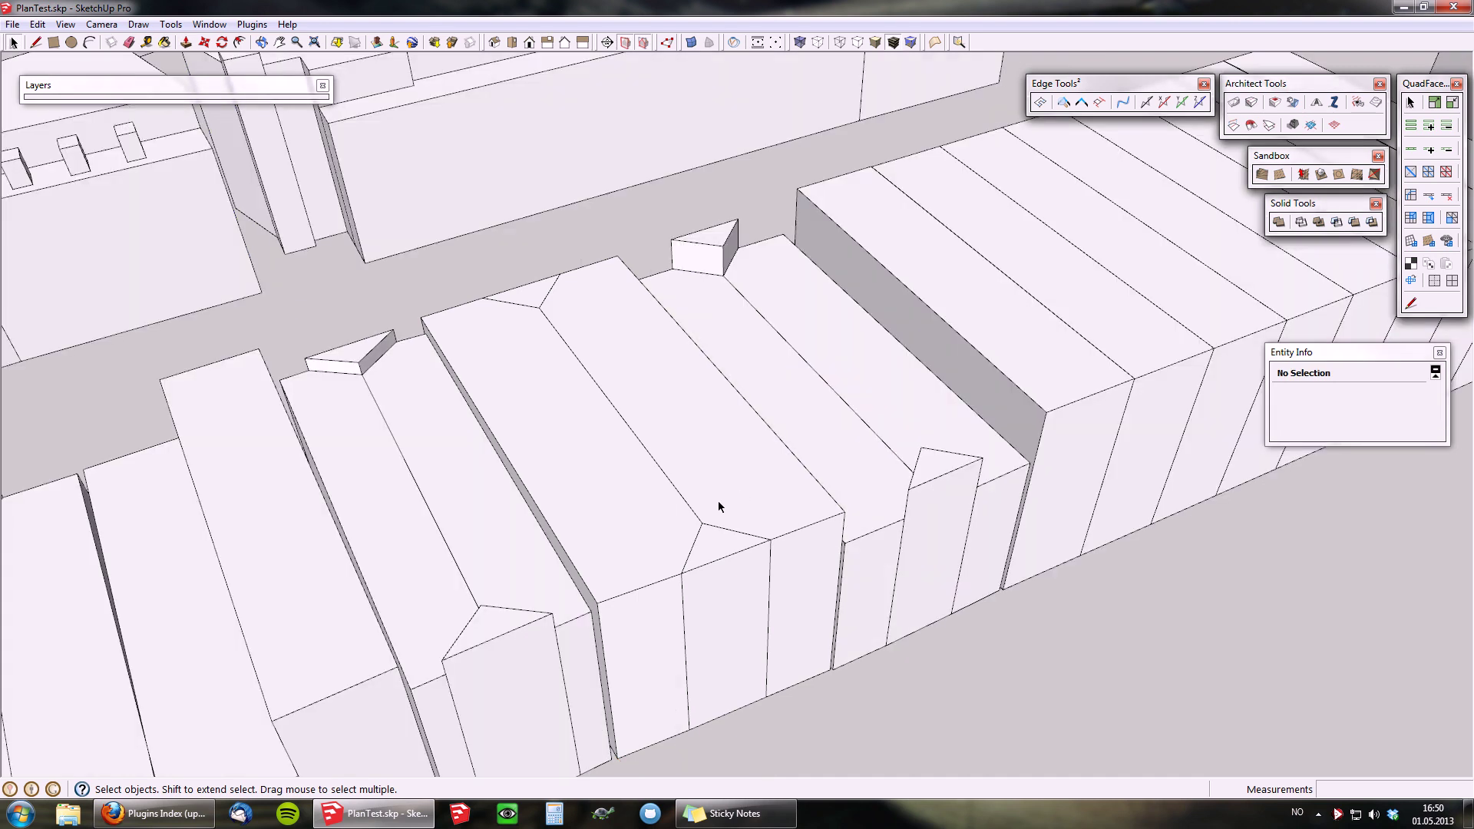
- Magnetize the flattened house's roof faces with Architect Tools and commit the sloped roof shape
middle_click_drag(716, 495, 711, 447)
middle_click_drag(631, 528, 628, 511)
left_click(1251, 125)
left_click(509, 353)
left_click(609, 320)
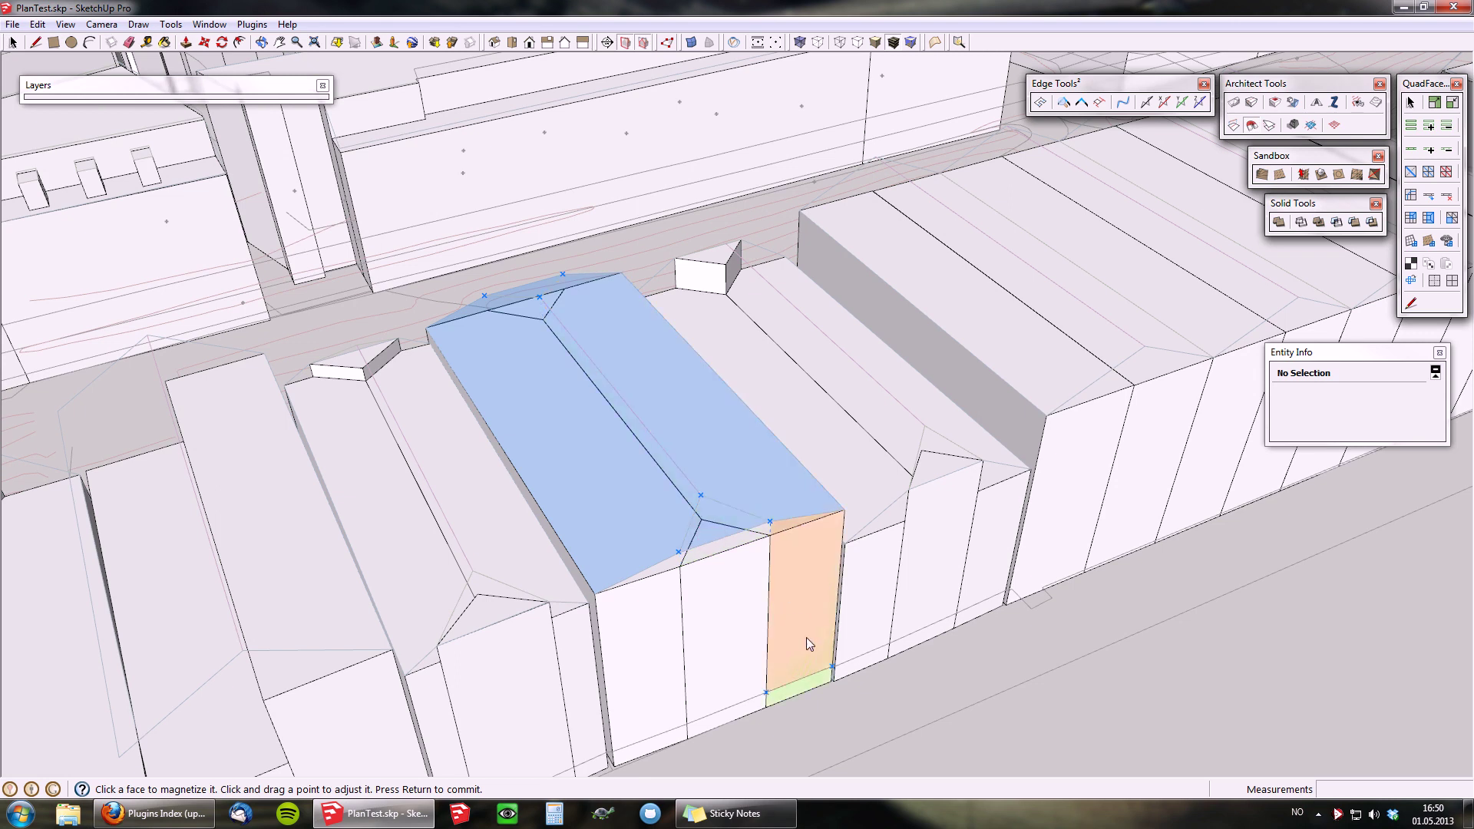
middle_click_drag(744, 658, 722, 507)
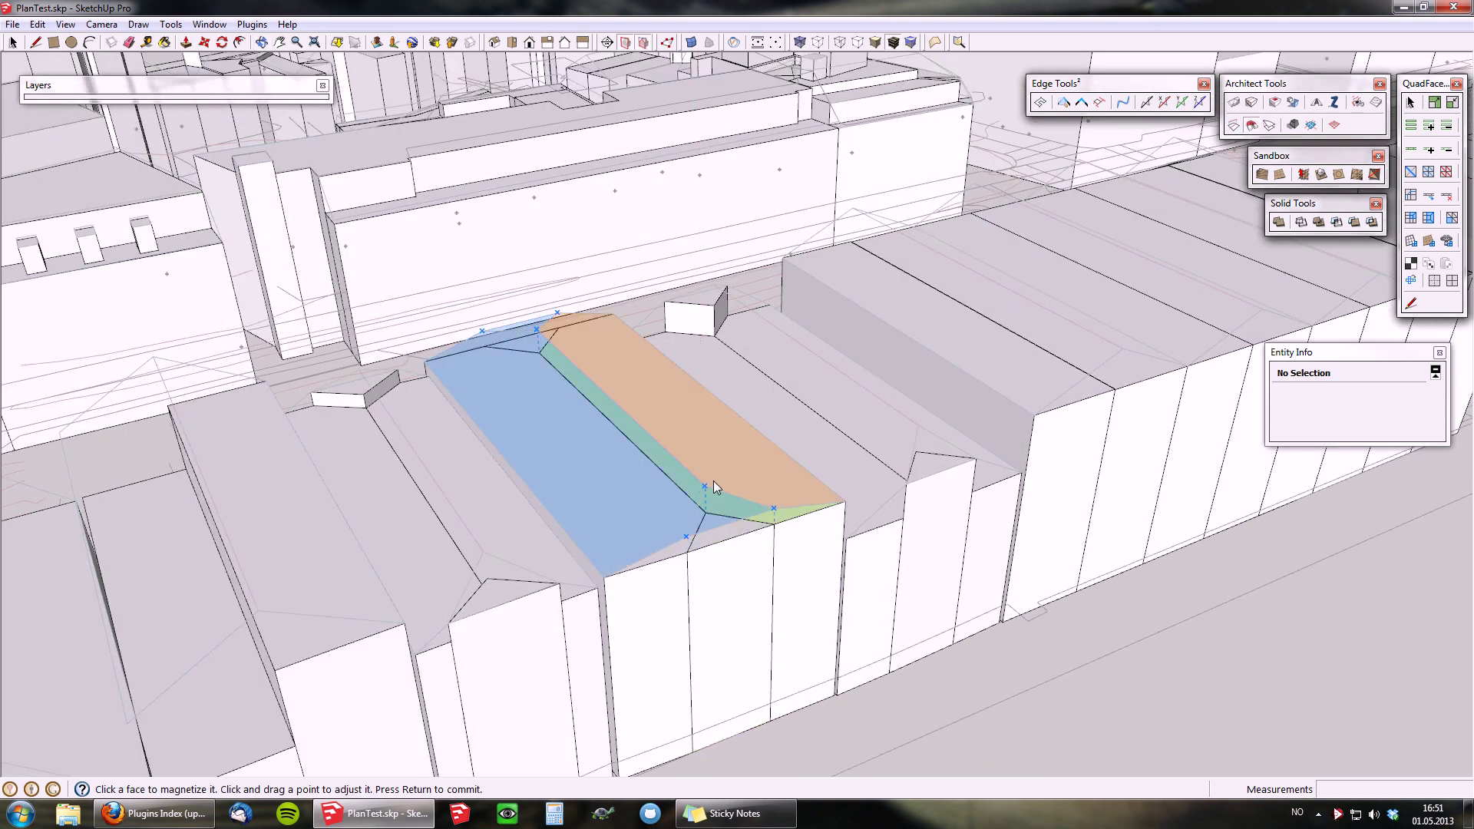
left_click(553, 404)
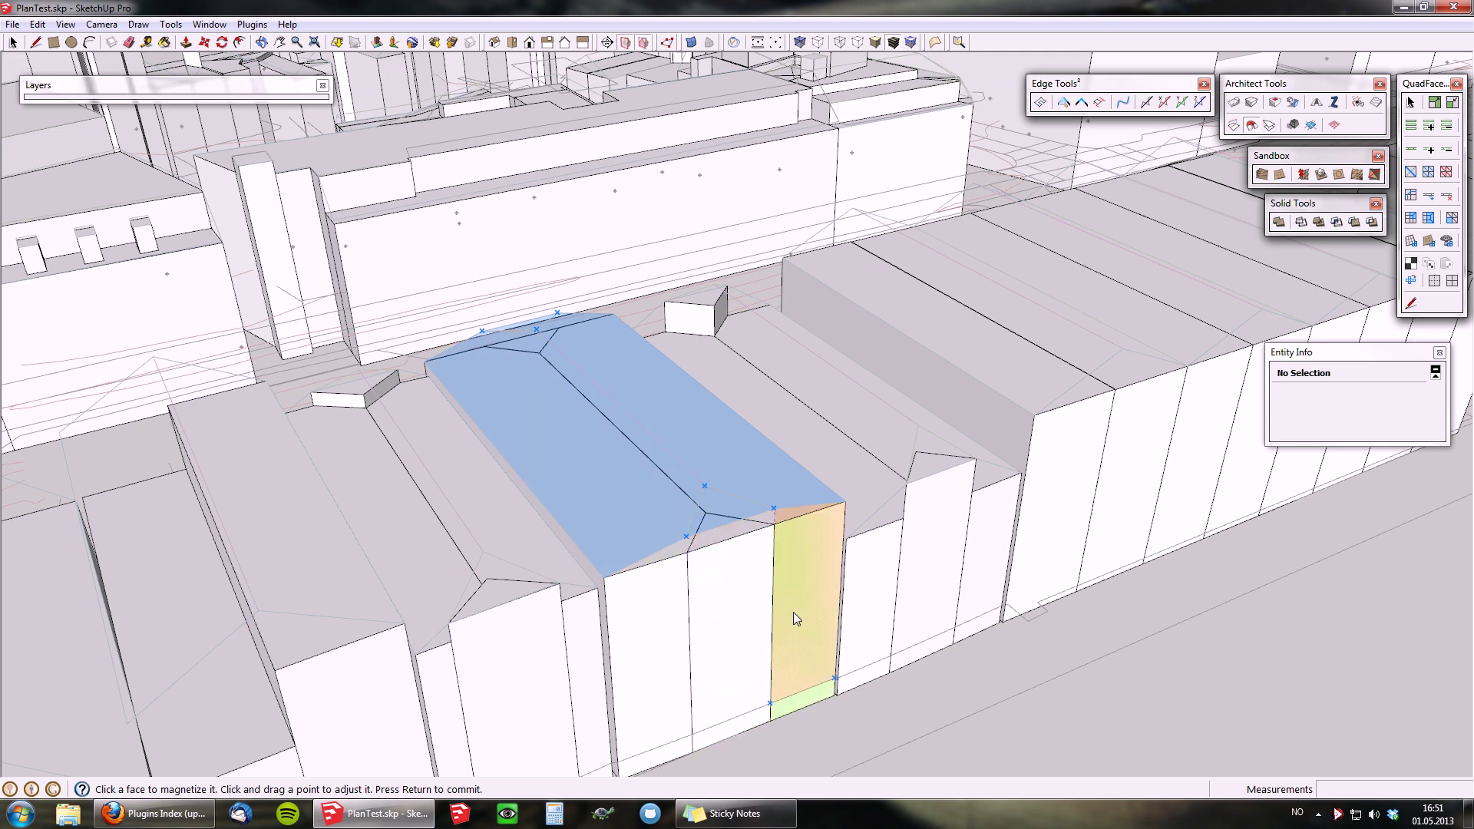
key("Return")
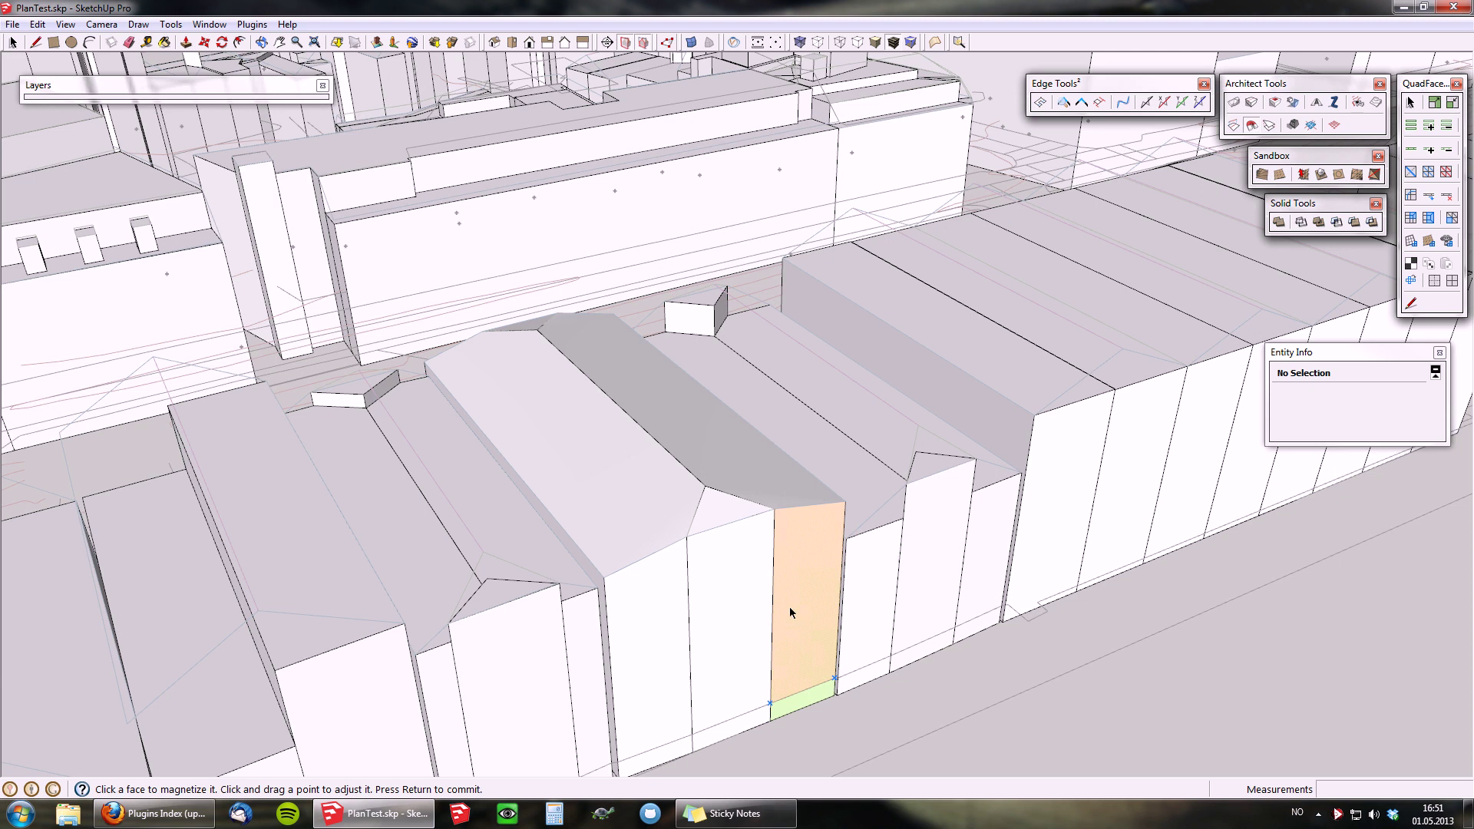
key("space")
- Group the four solid groups of the adjacent house: both roof halves and both dormers
middle_click_drag(842, 549, 794, 526)
double_click(827, 455)
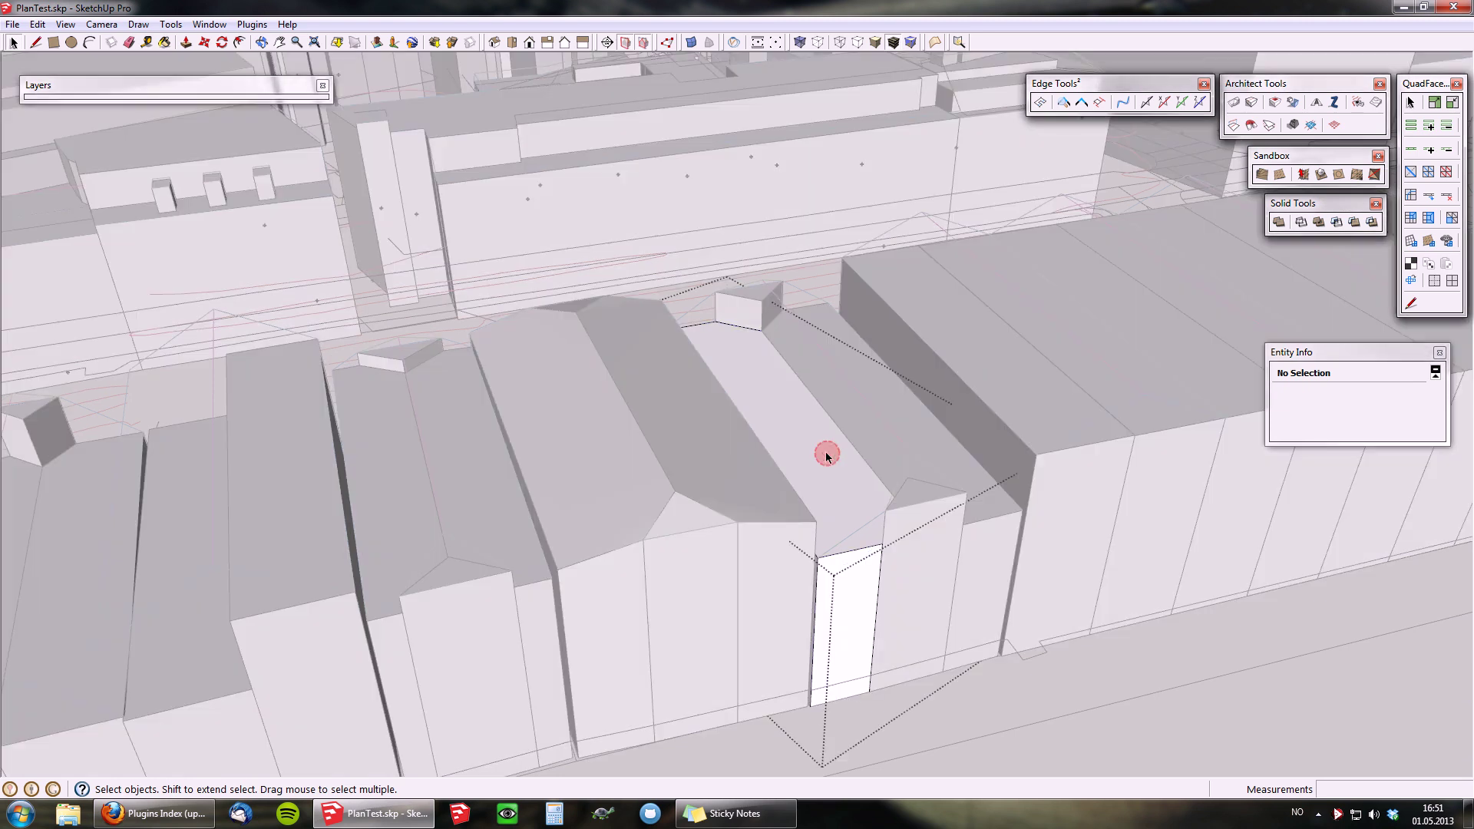
left_click(826, 453)
left_click(927, 504)
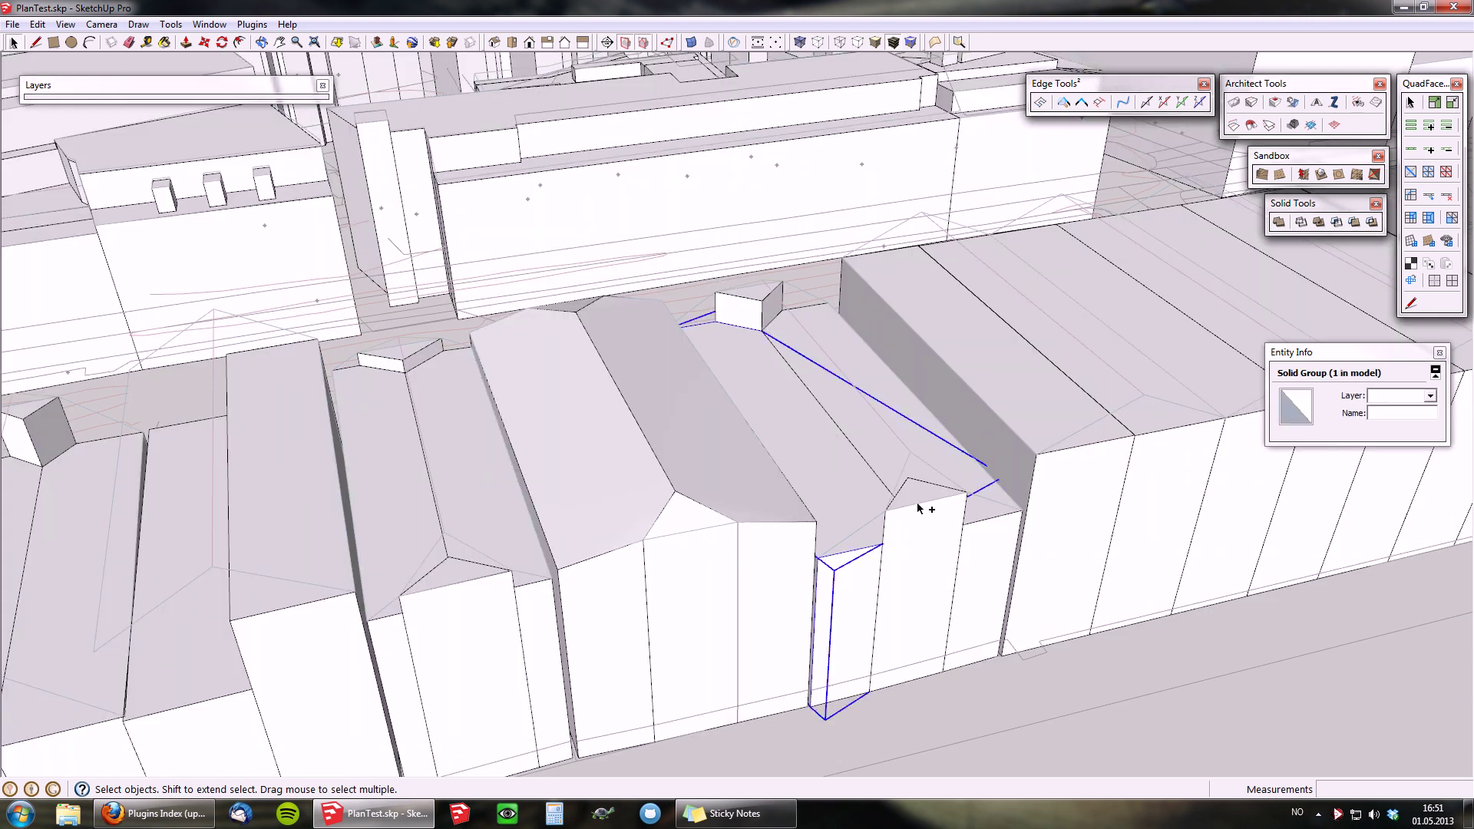
left_click(803, 418, "shift")
left_click(758, 305, "shift")
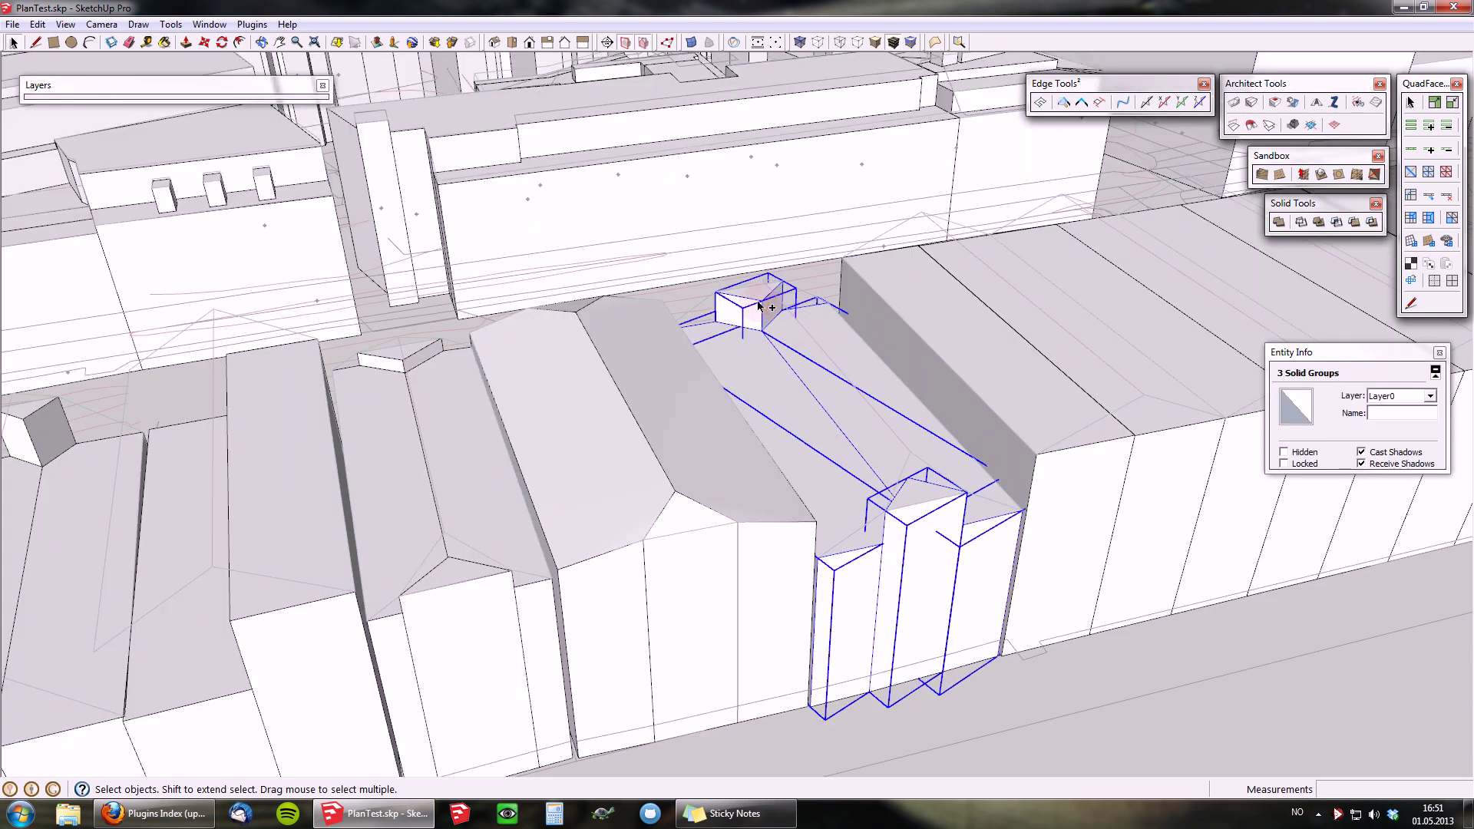
right_click(738, 350)
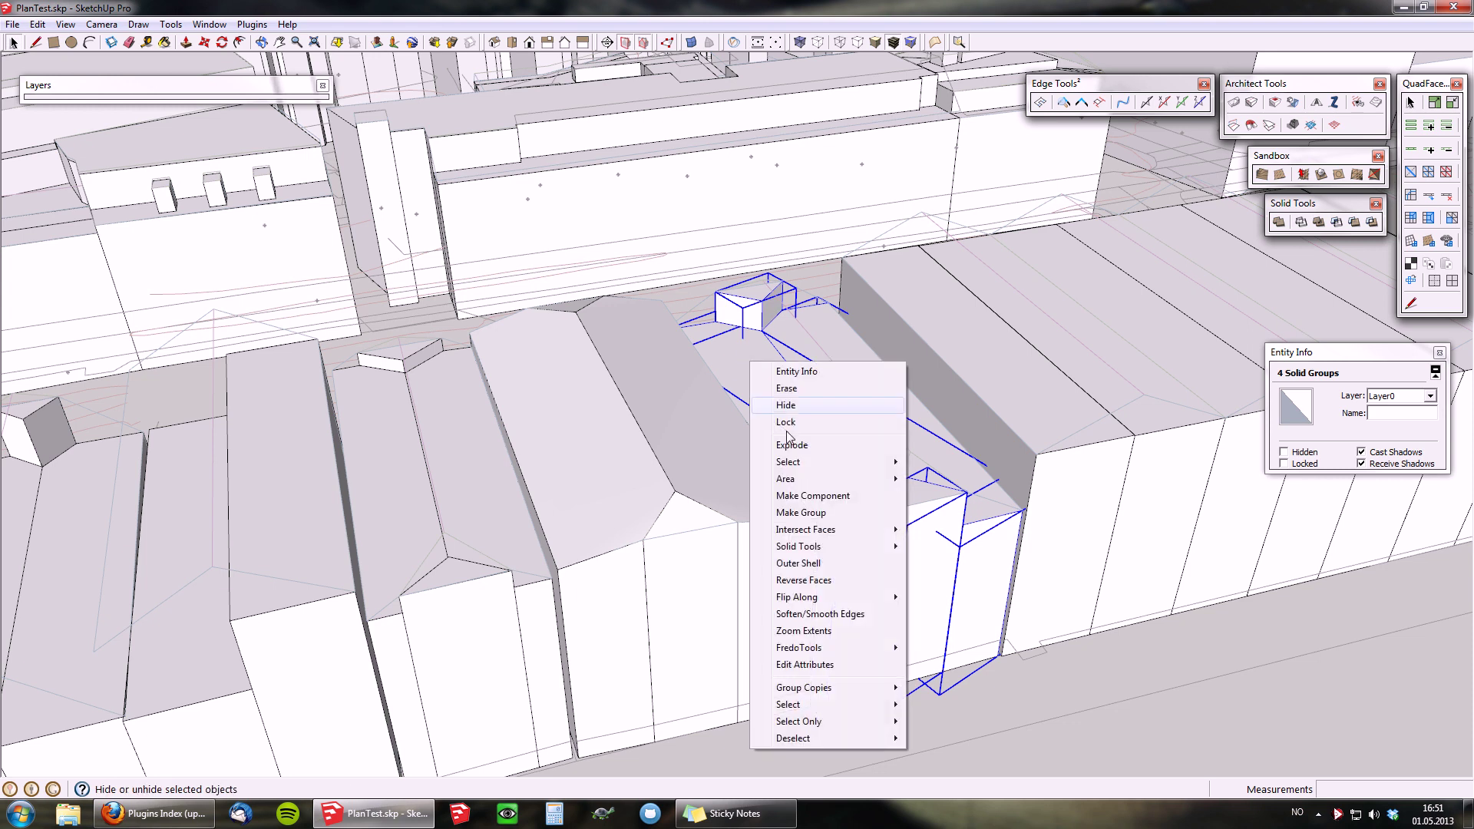
left_click(813, 513)
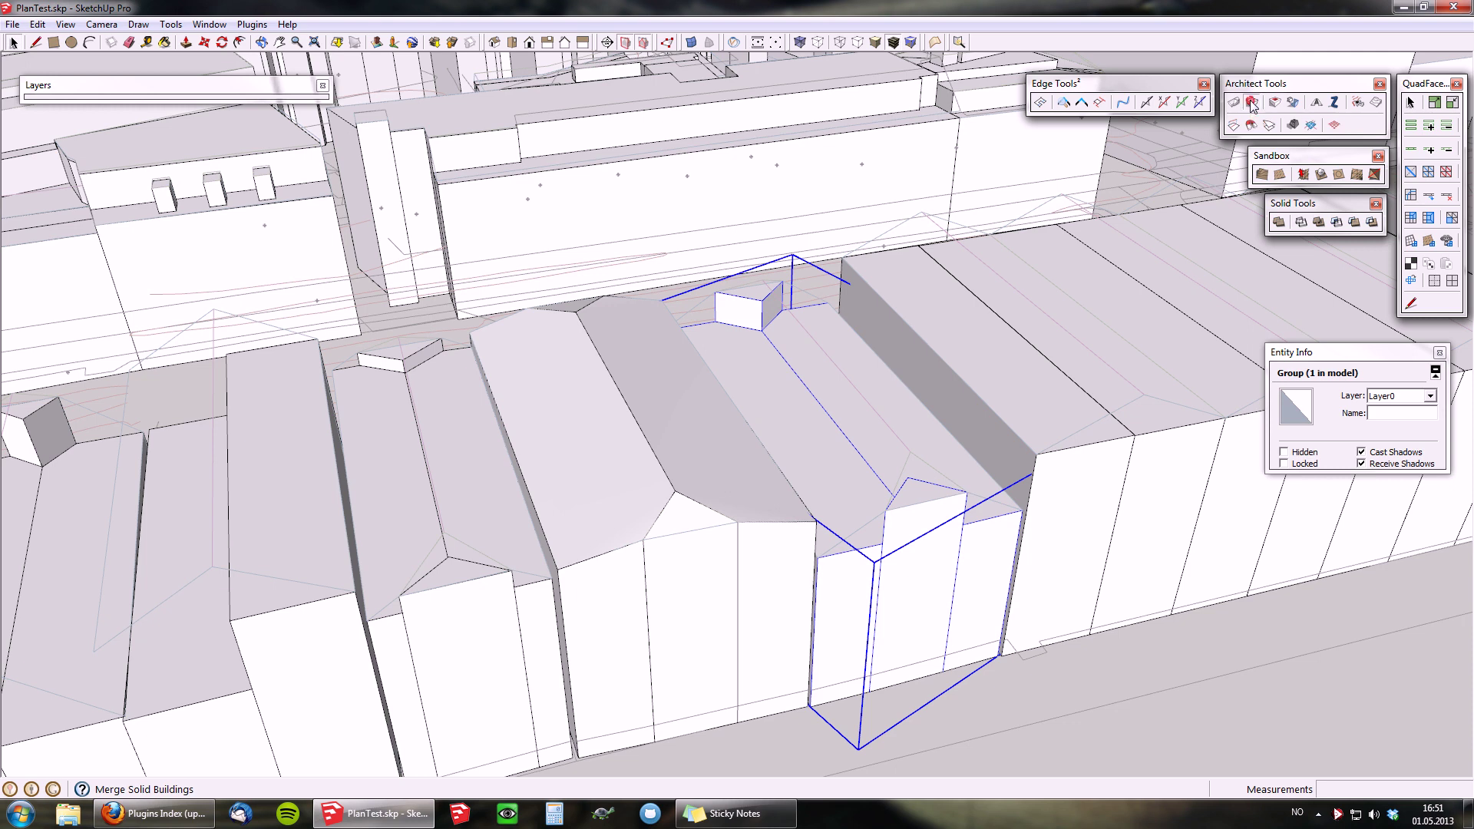
- Merge the adjacent house's parts with Architect Tools and push both of its dormer tops down flush with the roof
double_click(784, 404)
key("p")
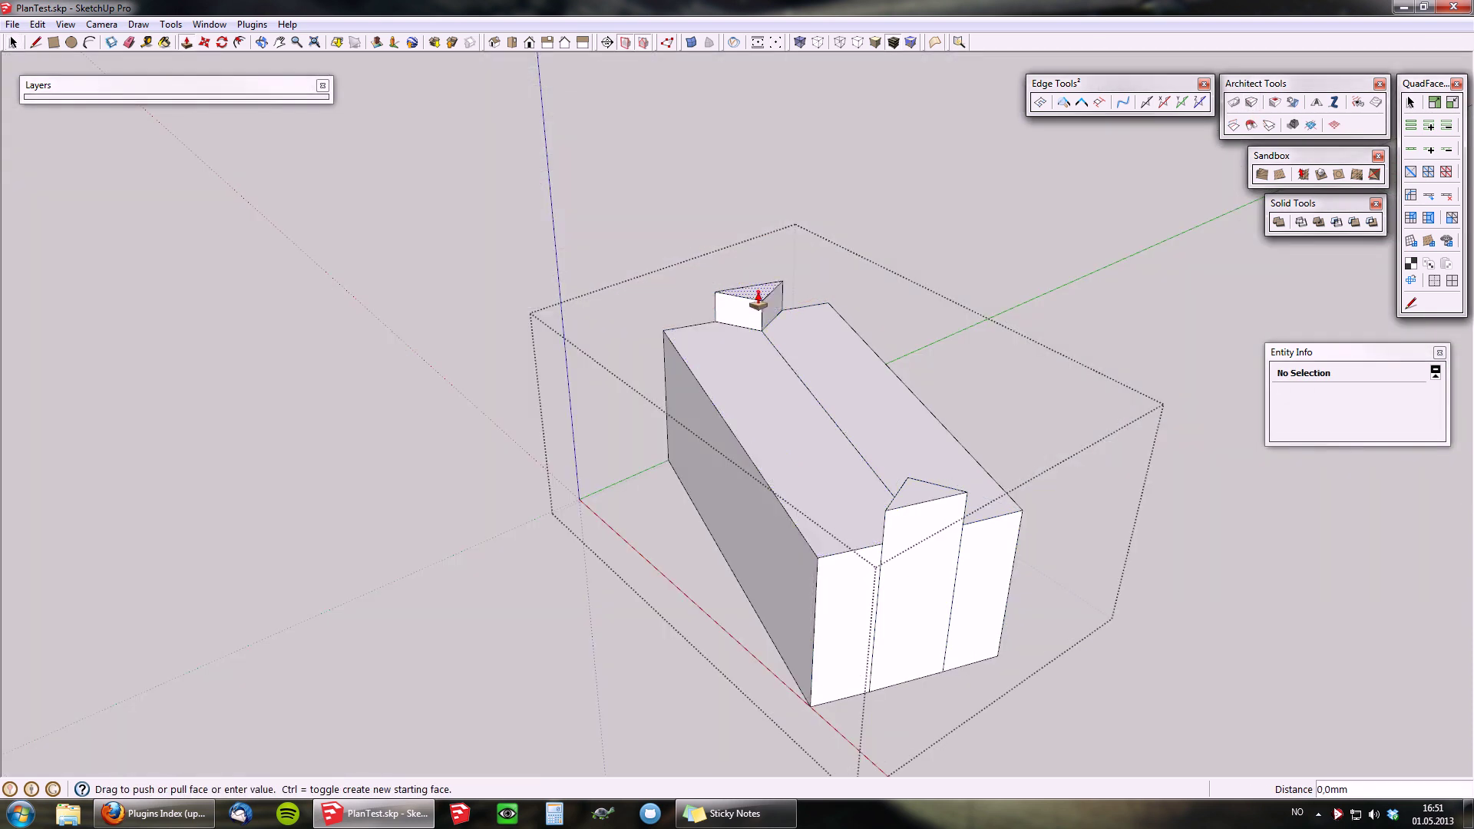
left_click_drag(758, 300, 750, 520)
left_click_drag(927, 510, 829, 500)
key("space")
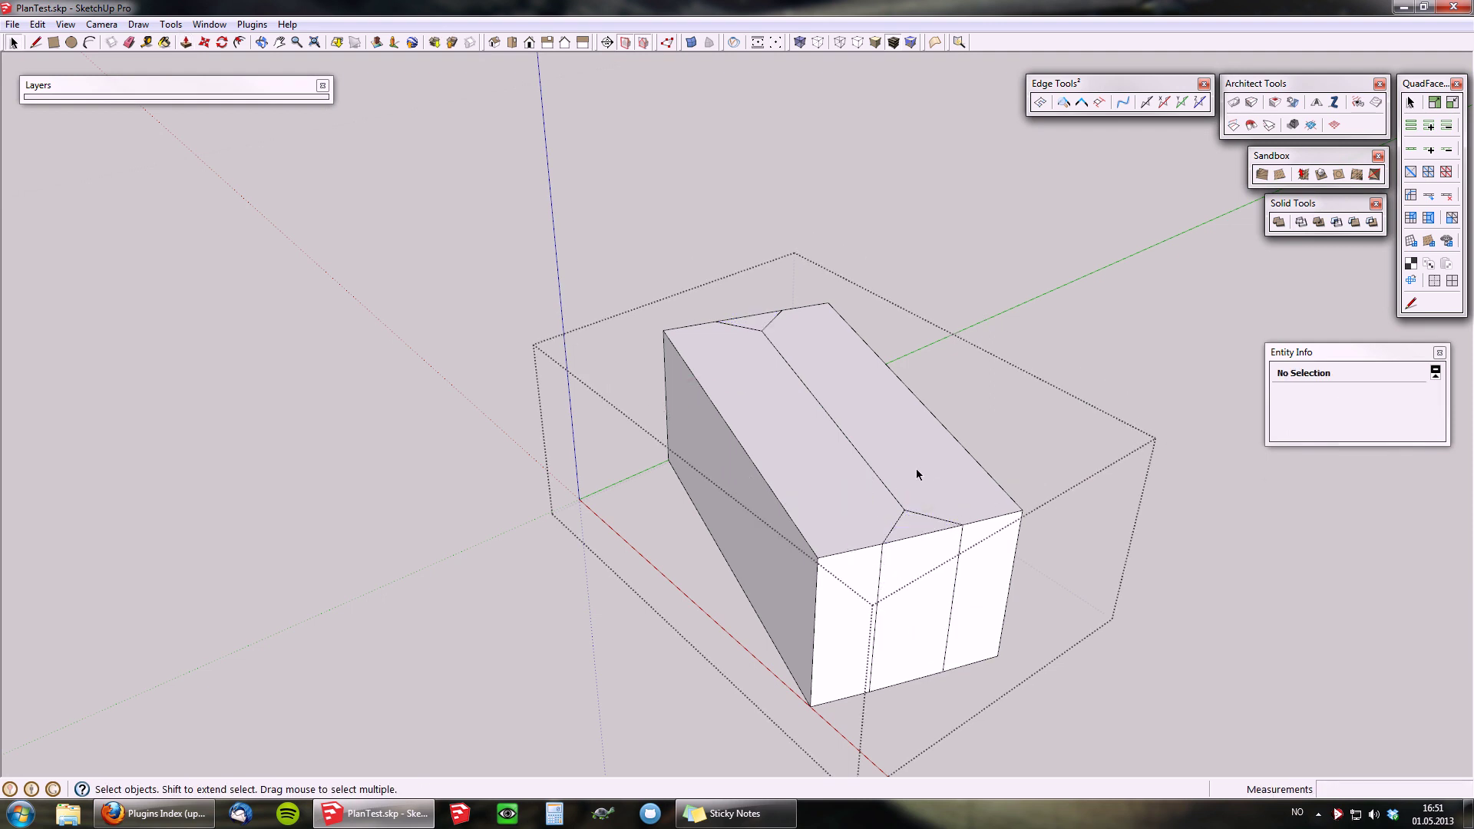
left_click(923, 530)
left_click(811, 475)
left_click(837, 388)
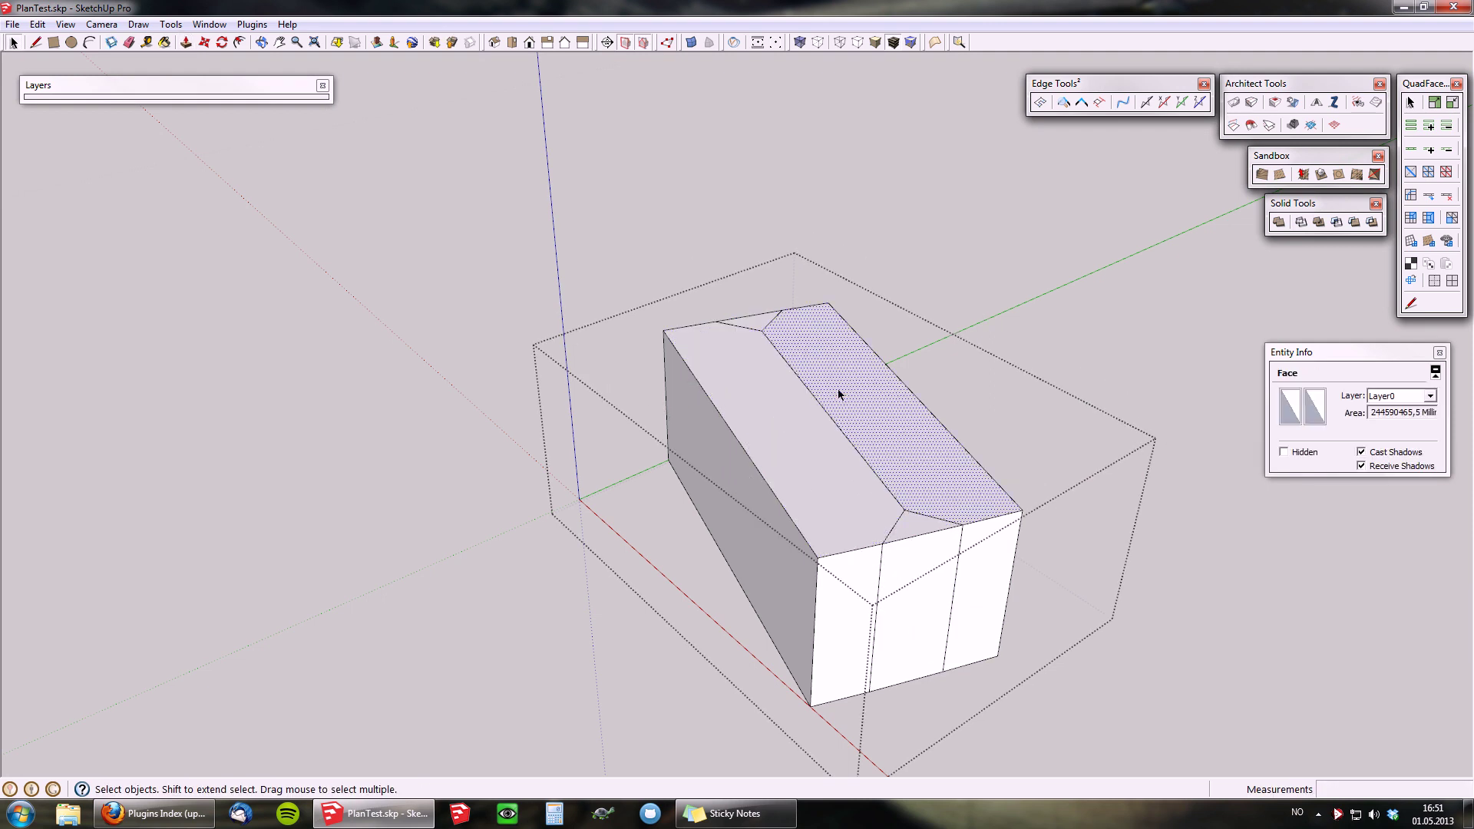
key("Escape")
- Magnetize the adjacent house's roof faces with Architect Tools and commit its sloped roof shape
middle_click_drag(837, 388, 789, 337)
middle_click_drag(833, 406, 858, 464)
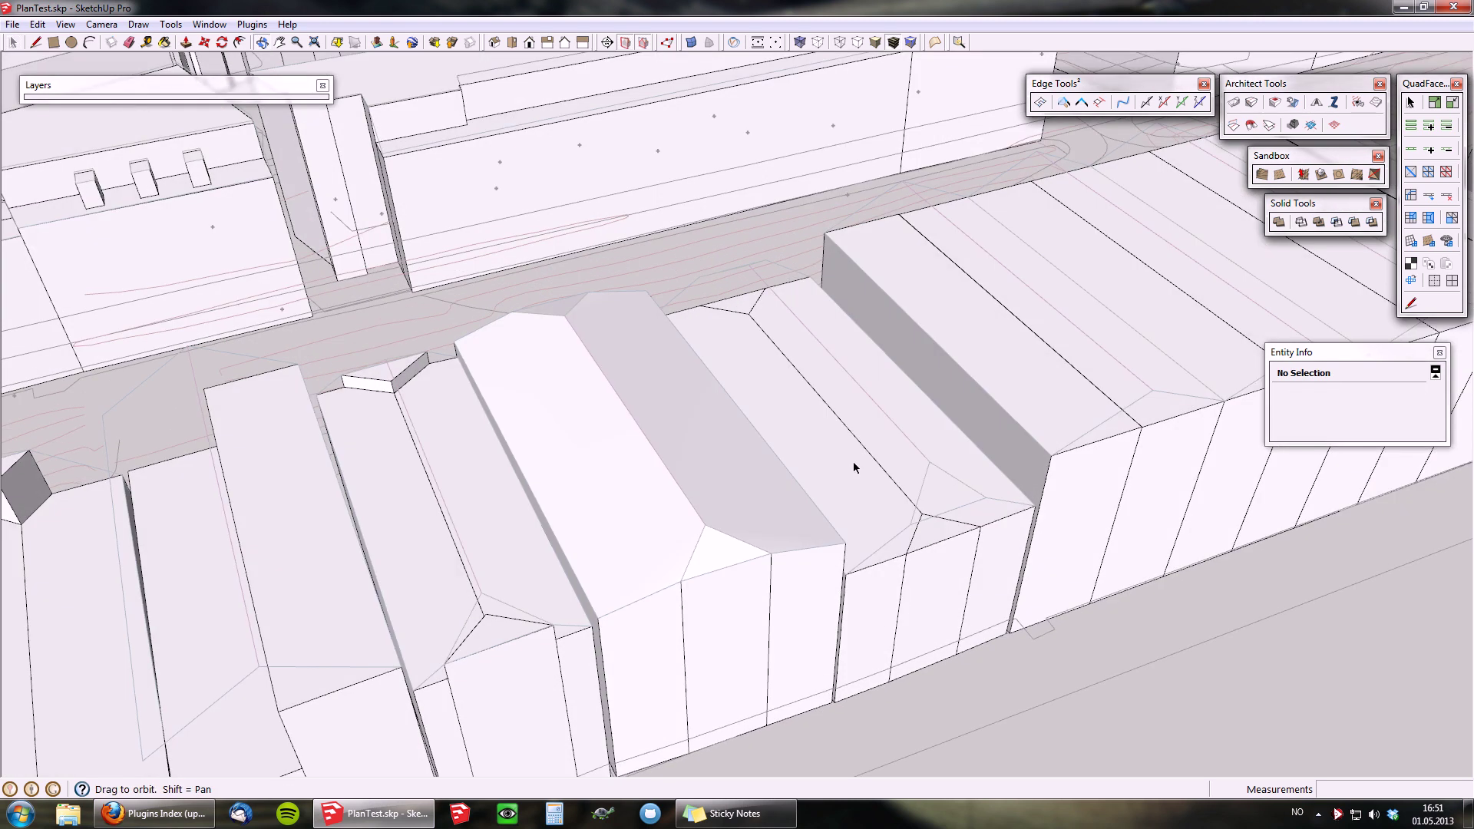
left_click(1251, 125)
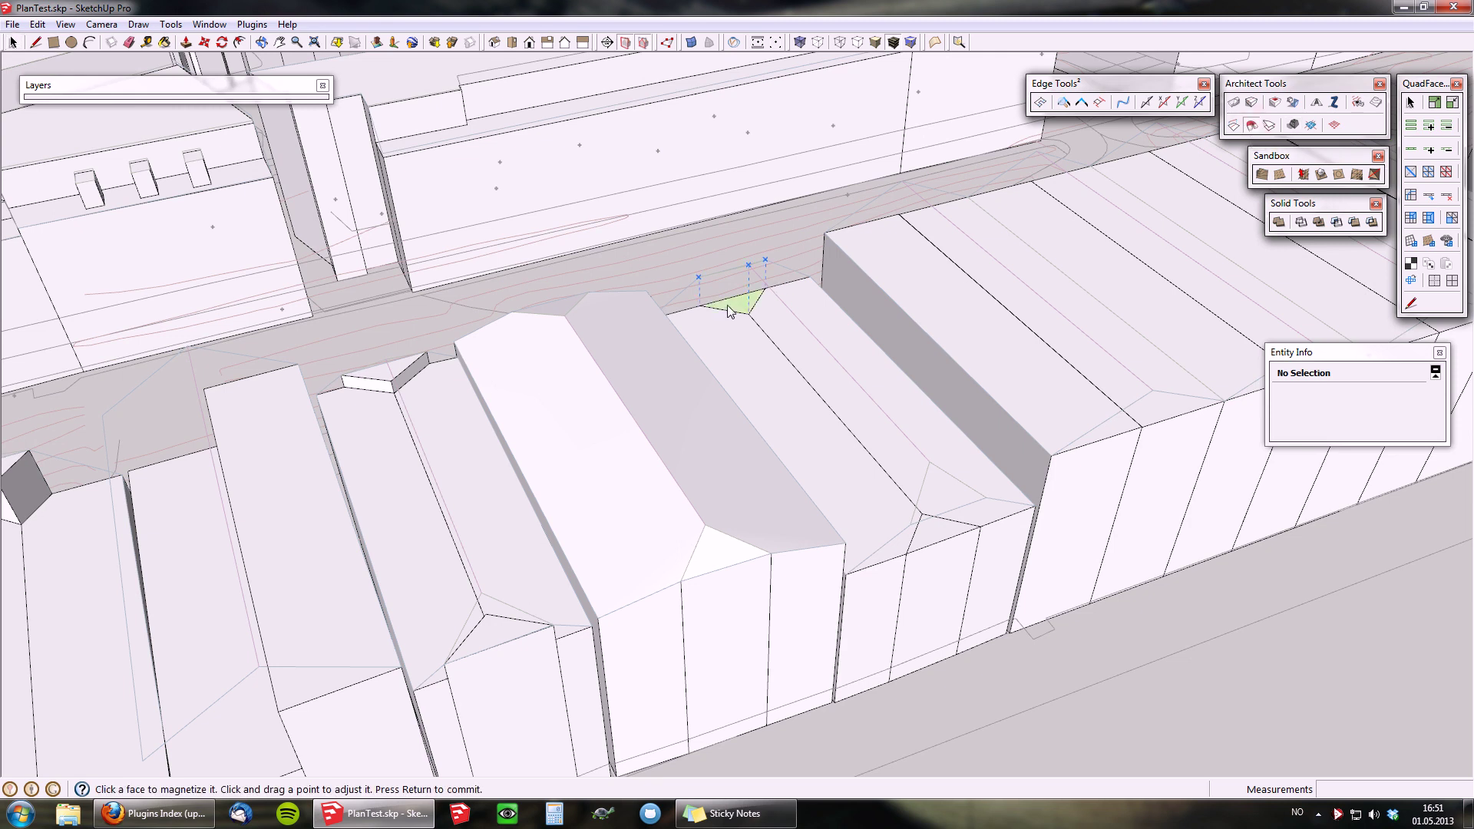
left_click(750, 329)
left_click(809, 317)
left_click(936, 533)
key("Return")
left_click(937, 525)
- Examine the two reshaped roofs in the row of houses from several angles
middle_click_drag(937, 523, 913, 497)
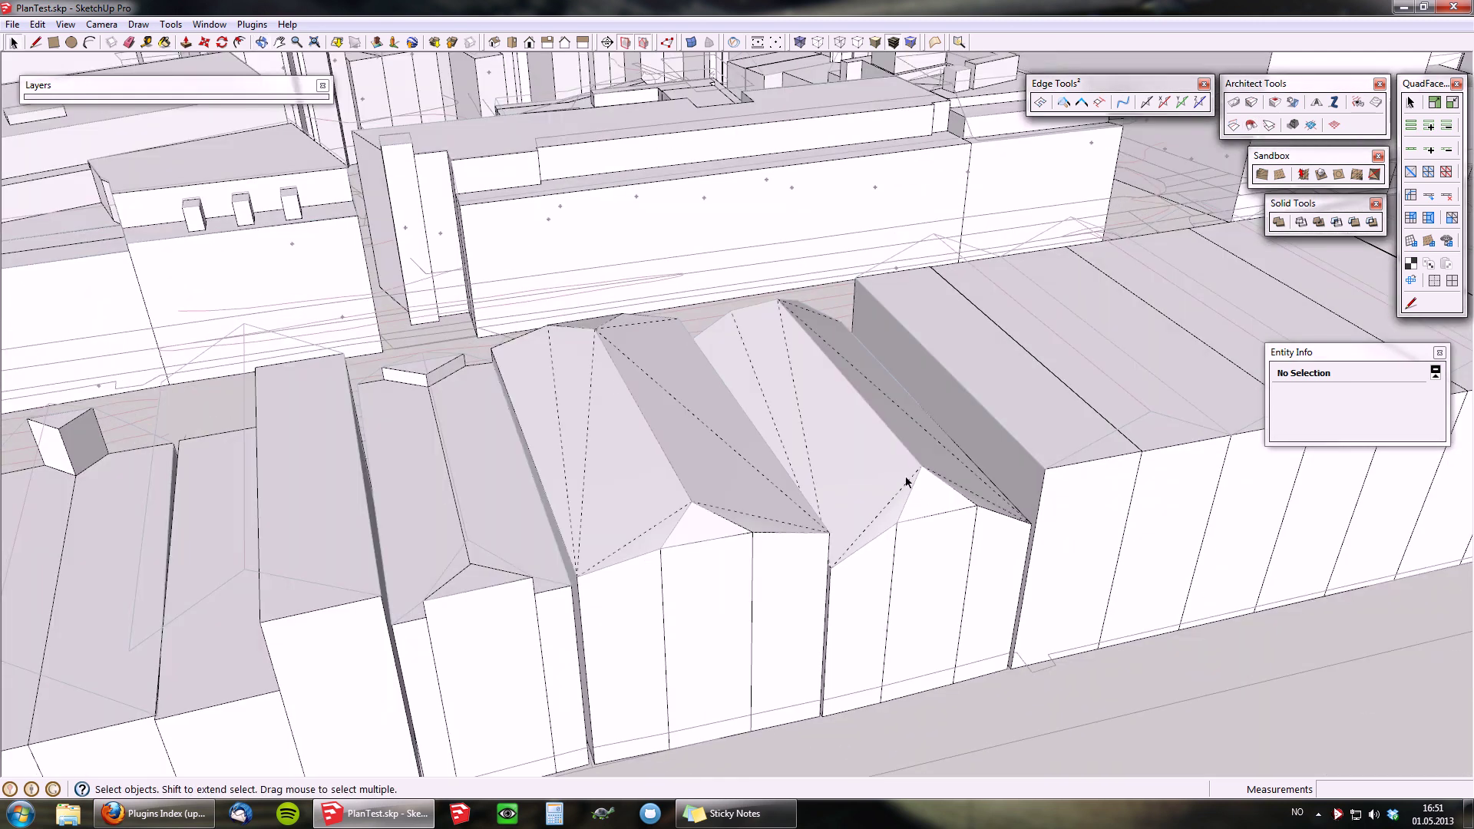
middle_click_drag(881, 427, 863, 357)
middle_click_drag(1006, 414, 955, 454)
middle_click_drag(574, 531, 408, 433)
middle_click_drag(1042, 478, 812, 470)
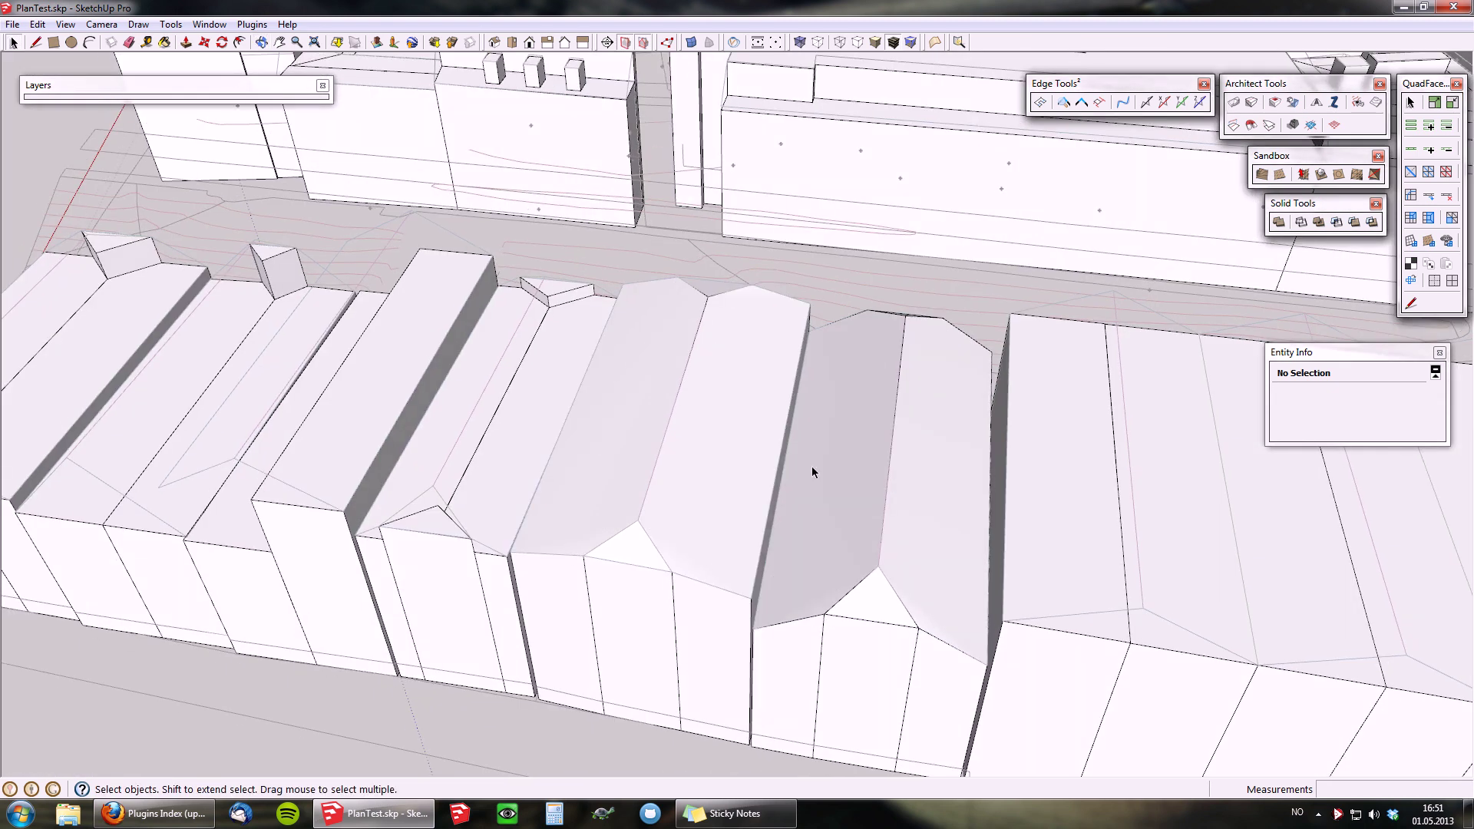
middle_click_drag(684, 477, 947, 381)
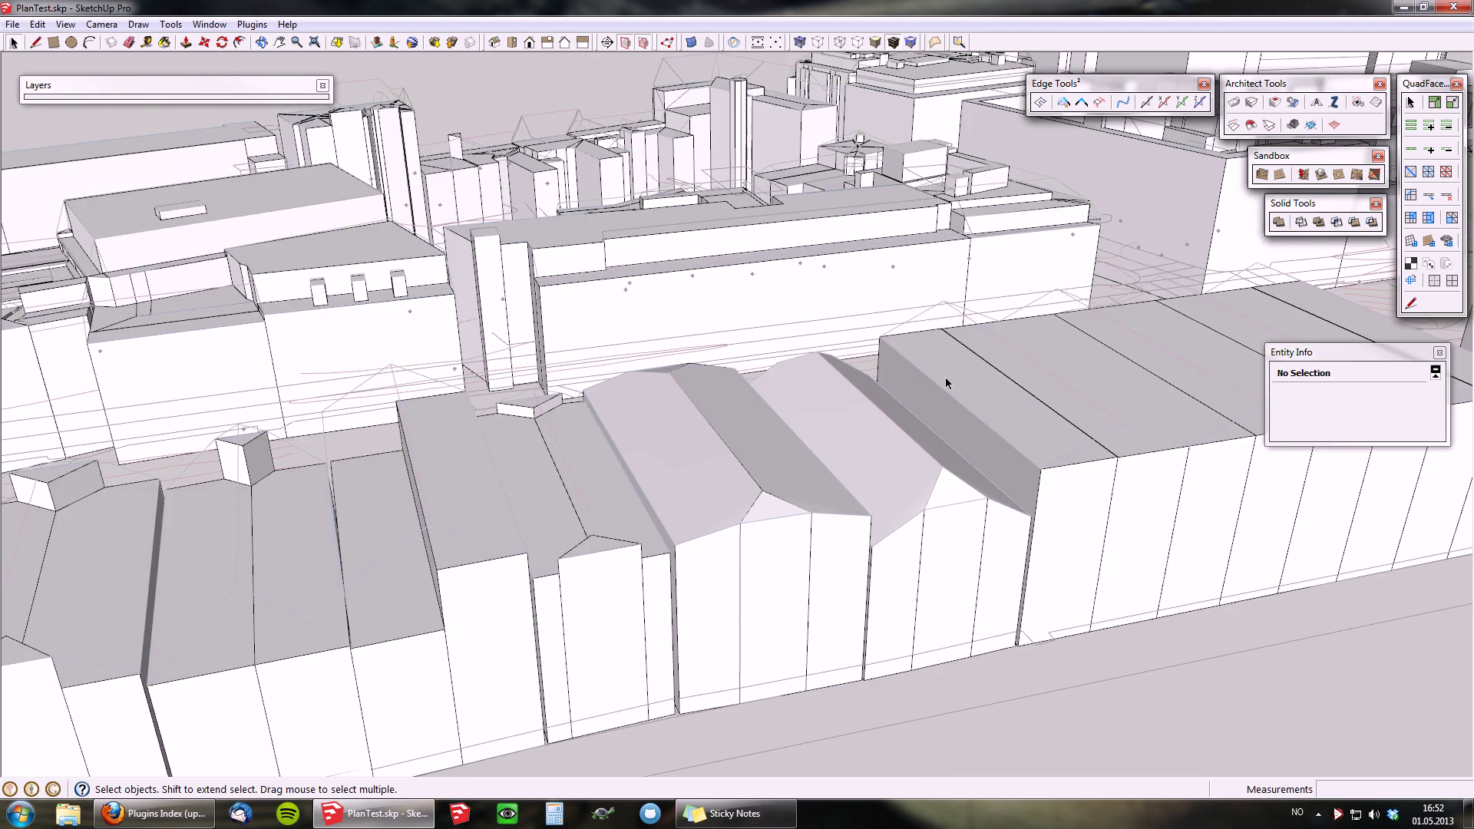
scroll(920, 405, "down", 2)
middle_click_drag(764, 466, 901, 447)
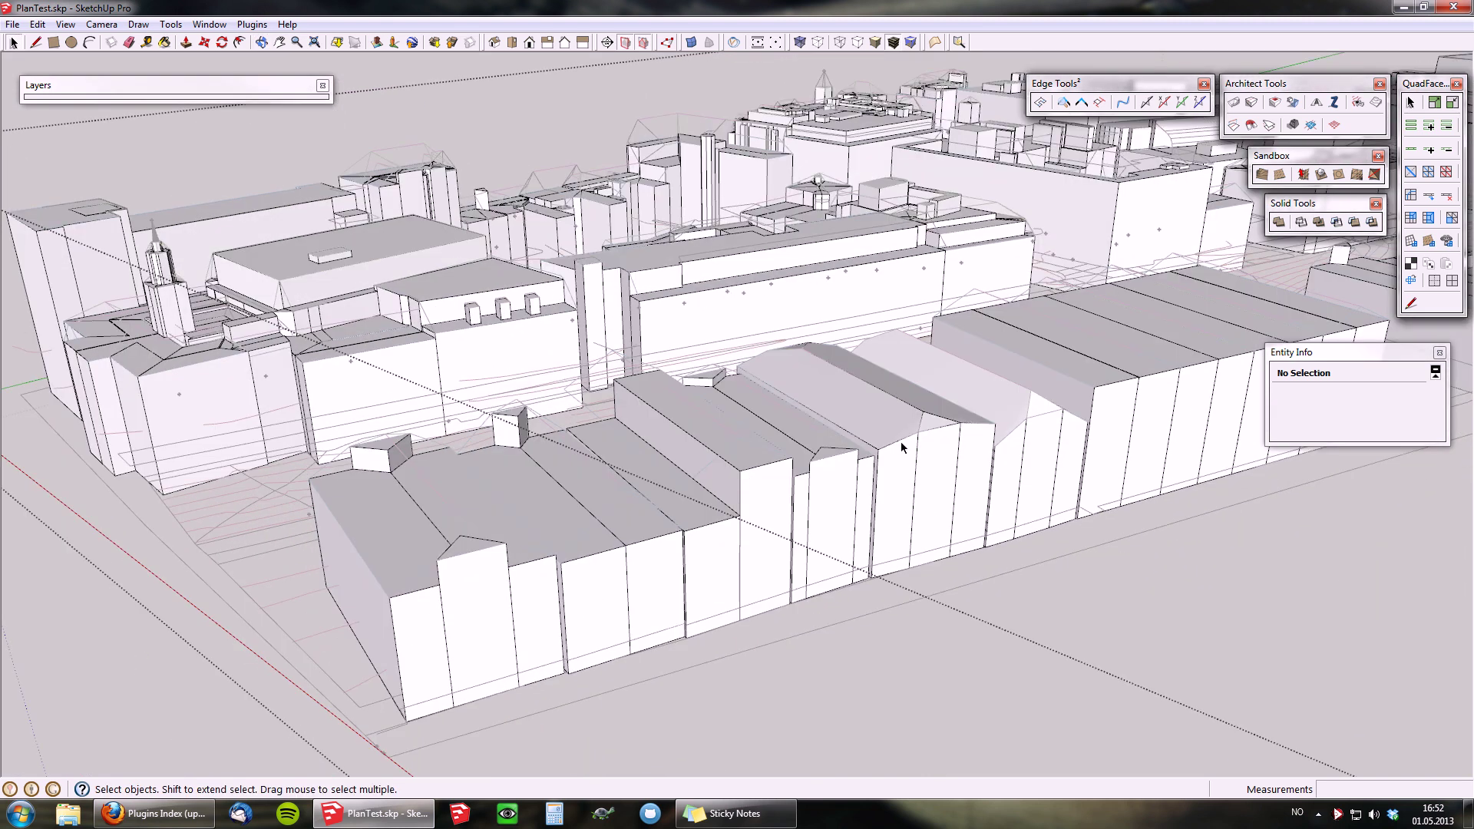
middle_click_drag(894, 424, 882, 559)
scroll(652, 438, "down", 3)
- Group the solids of the large building across the street: the lower front block, three rooftop boxes and the taller rear block
scroll(663, 359, "up", 6)
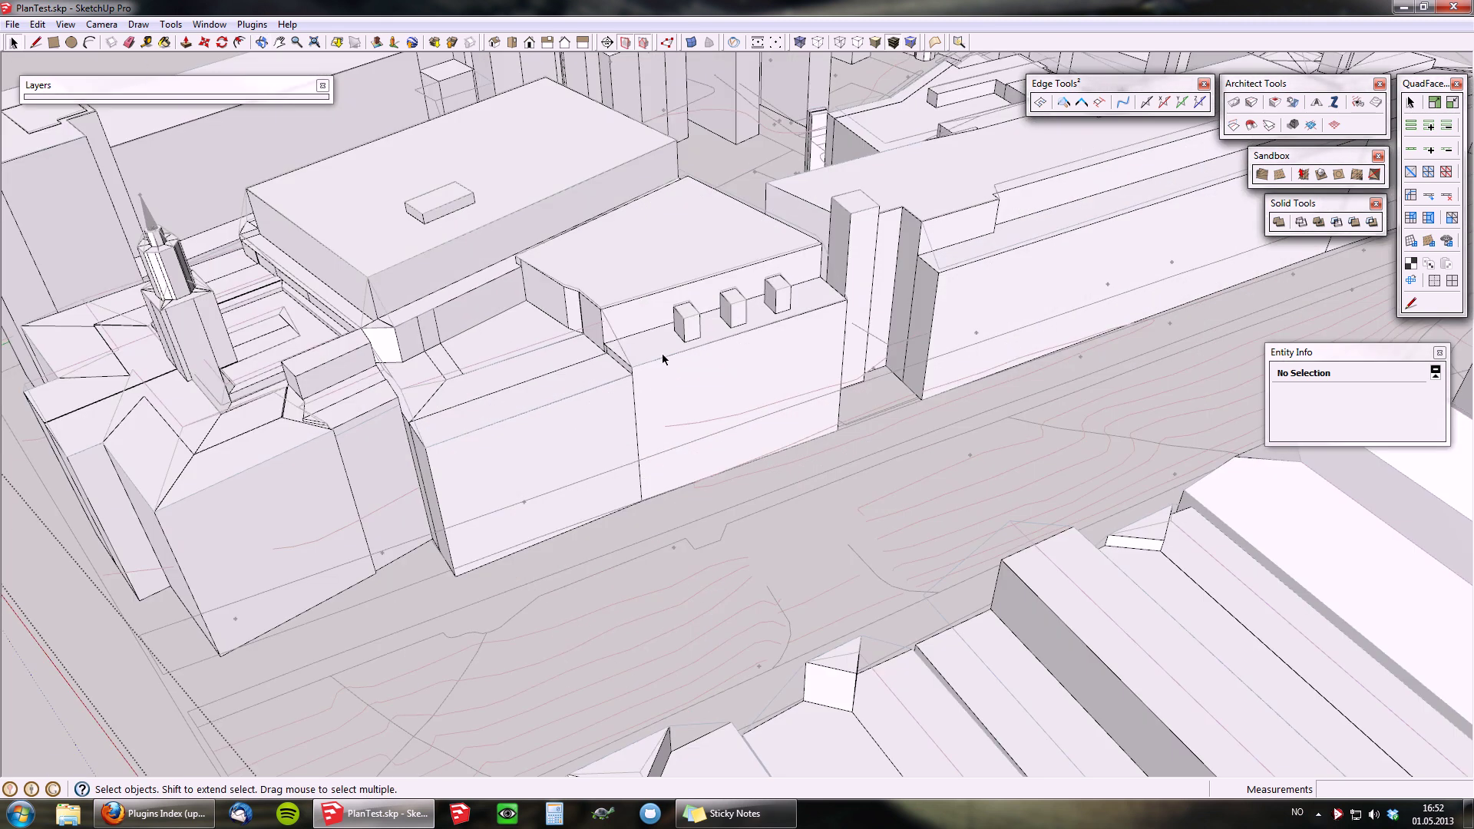
key("h")
left_click_drag(672, 332, 672, 458)
scroll(651, 415, "up", 3)
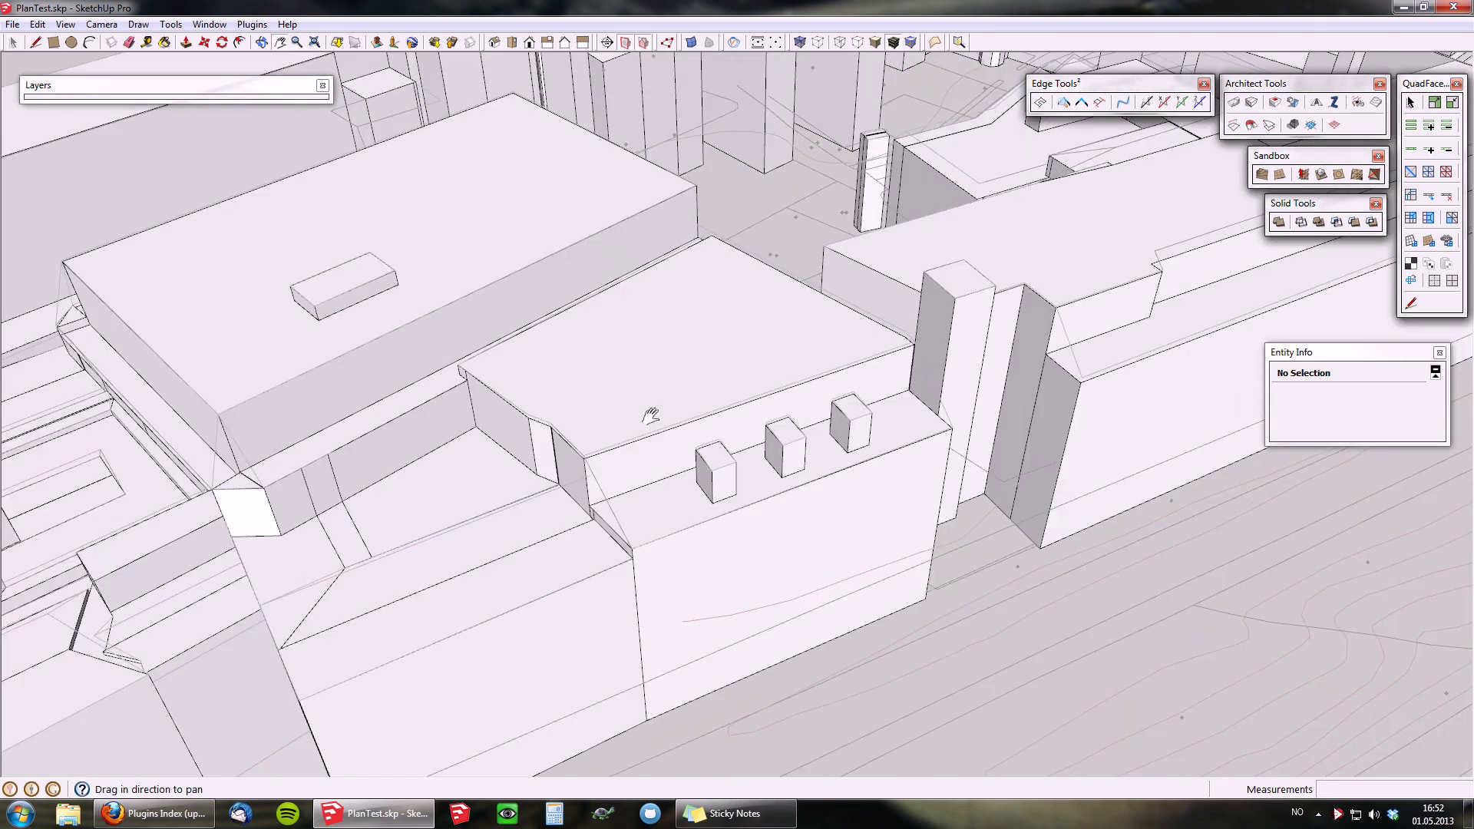
middle_click_drag(651, 415, 652, 430, "shift")
left_click(653, 516)
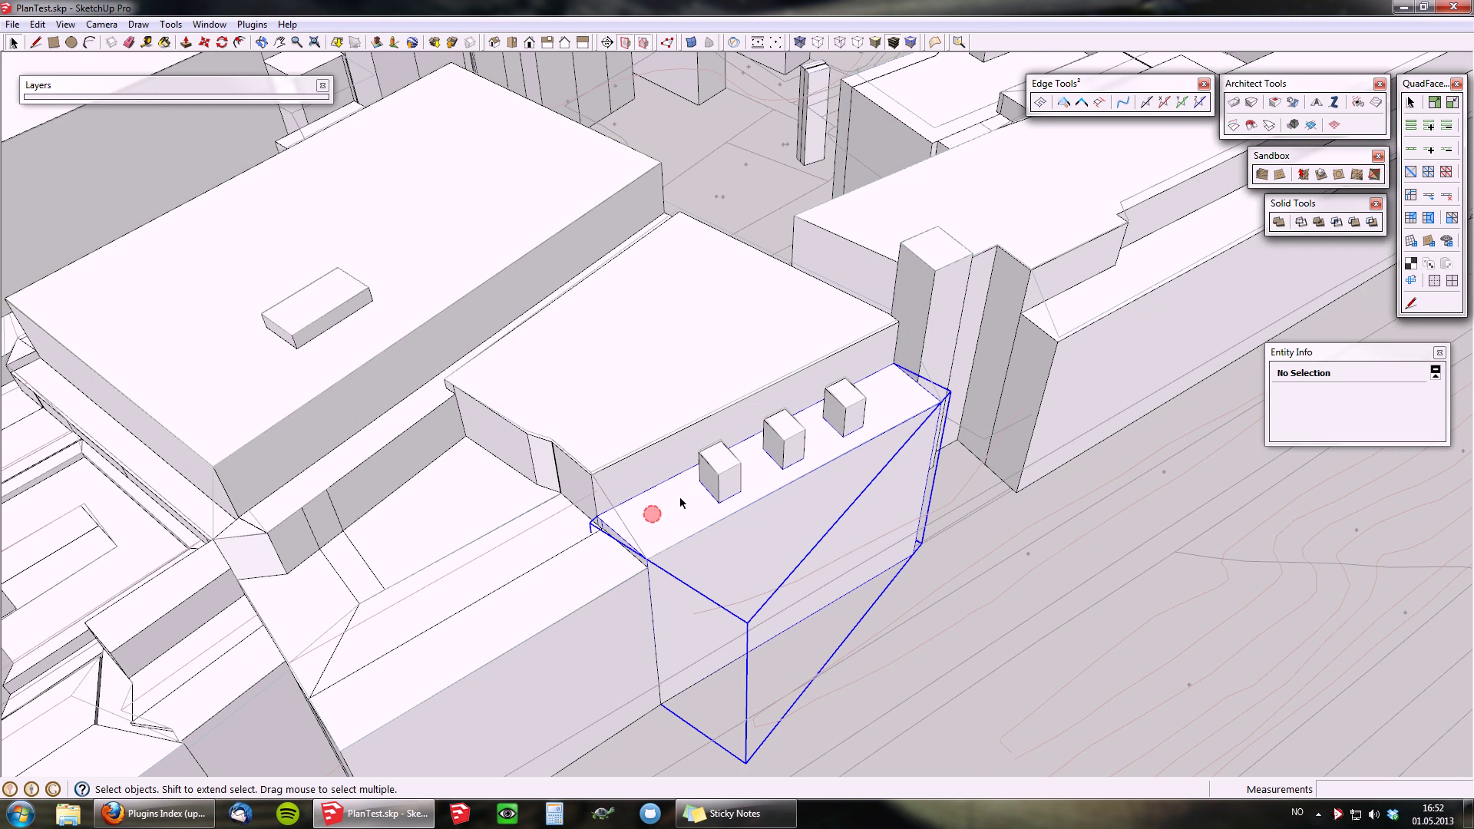
left_click(721, 472)
left_click(783, 435, "shift")
left_click(845, 407, "shift")
left_click(756, 351, "shift")
middle_click_drag(737, 345, 660, 313)
right_click(648, 336)
left_click(726, 488)
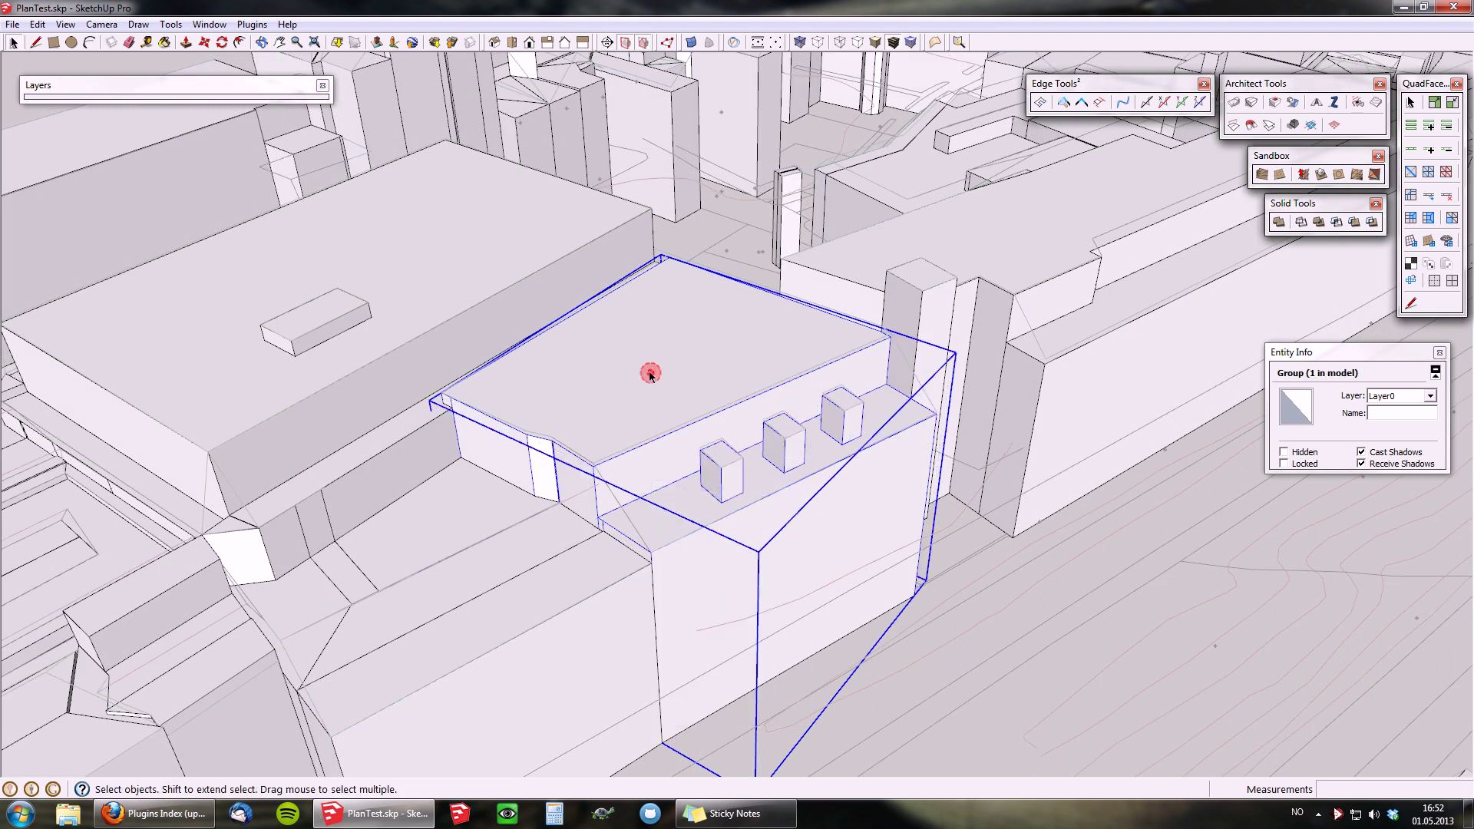
- Open the large building's group and examine how the three rooftop boxes meet the lower front block
double_click(648, 376)
key("h")
middle_click_drag(705, 597, 742, 602)
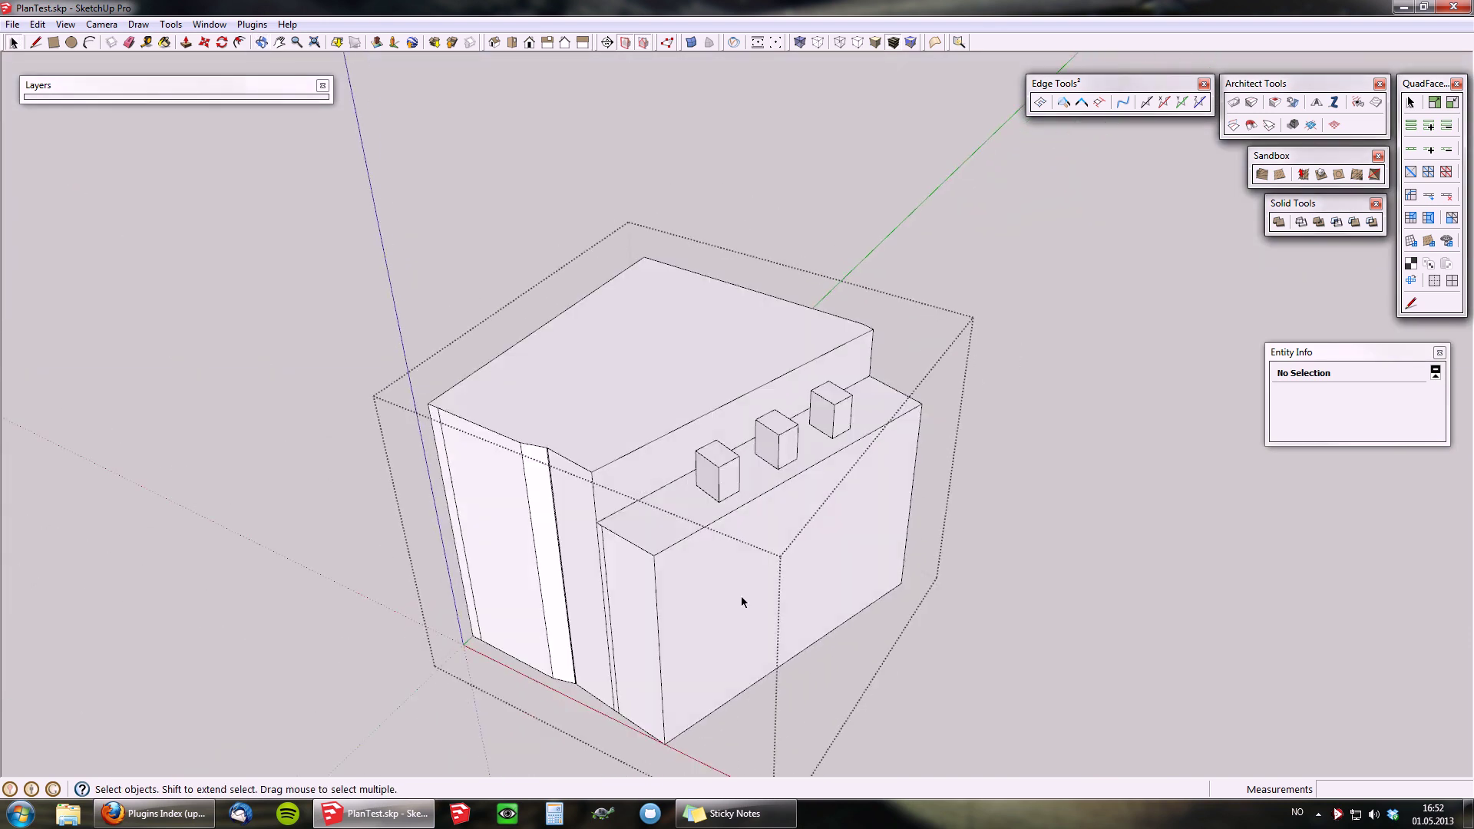
double_click(753, 514)
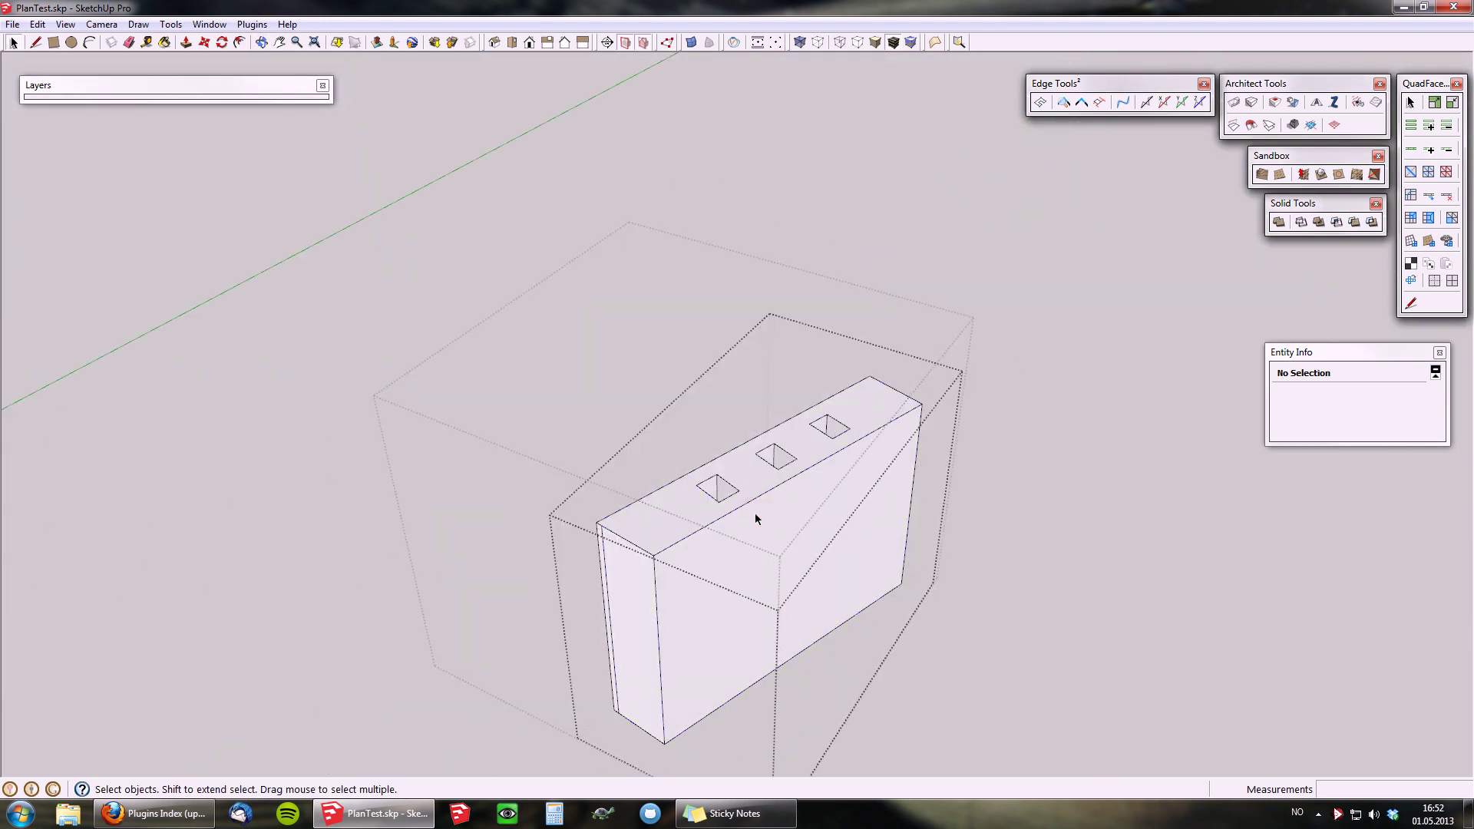
middle_click_drag(758, 503, 717, 556)
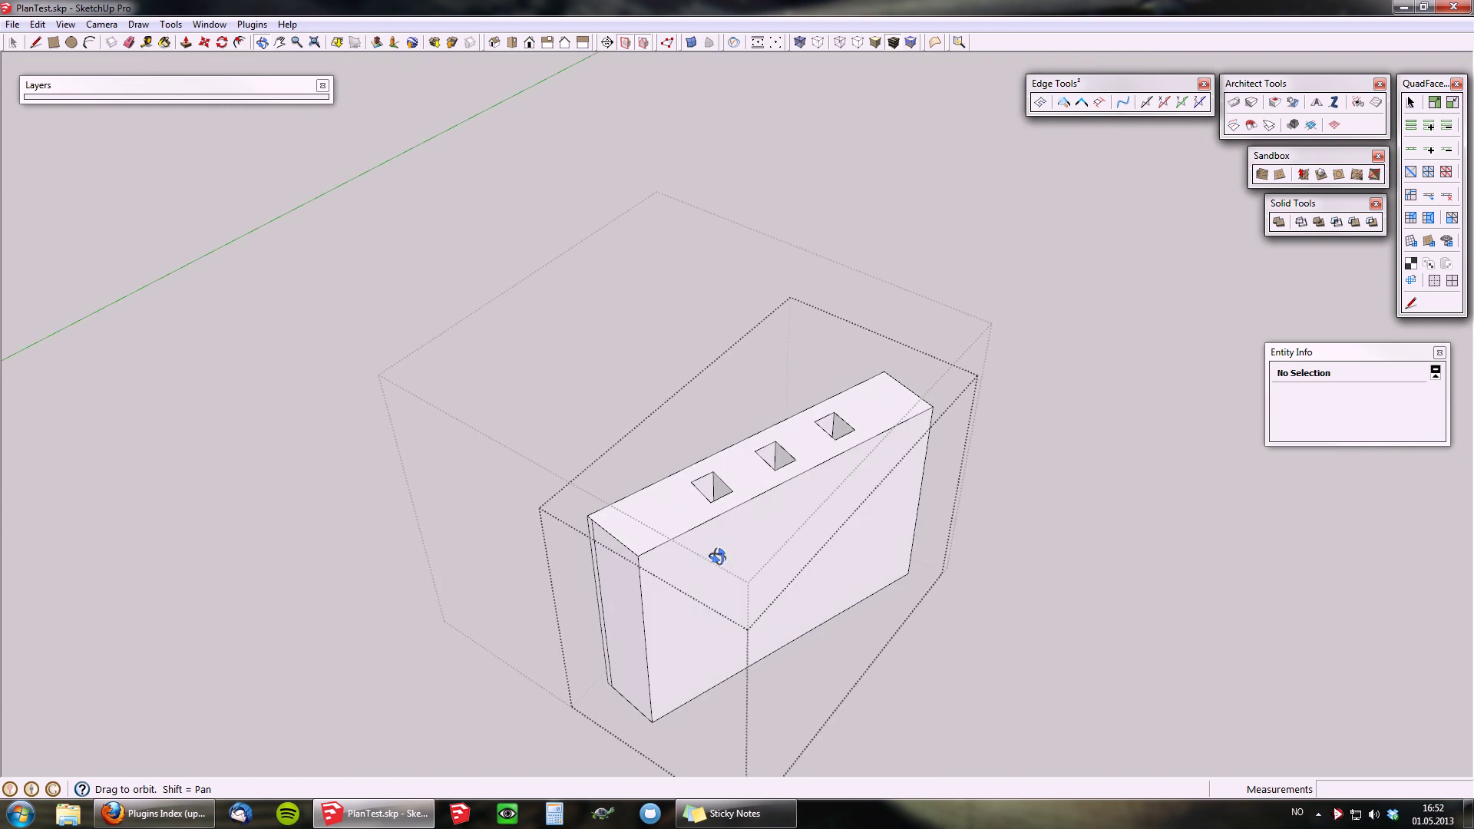
key("Escape")
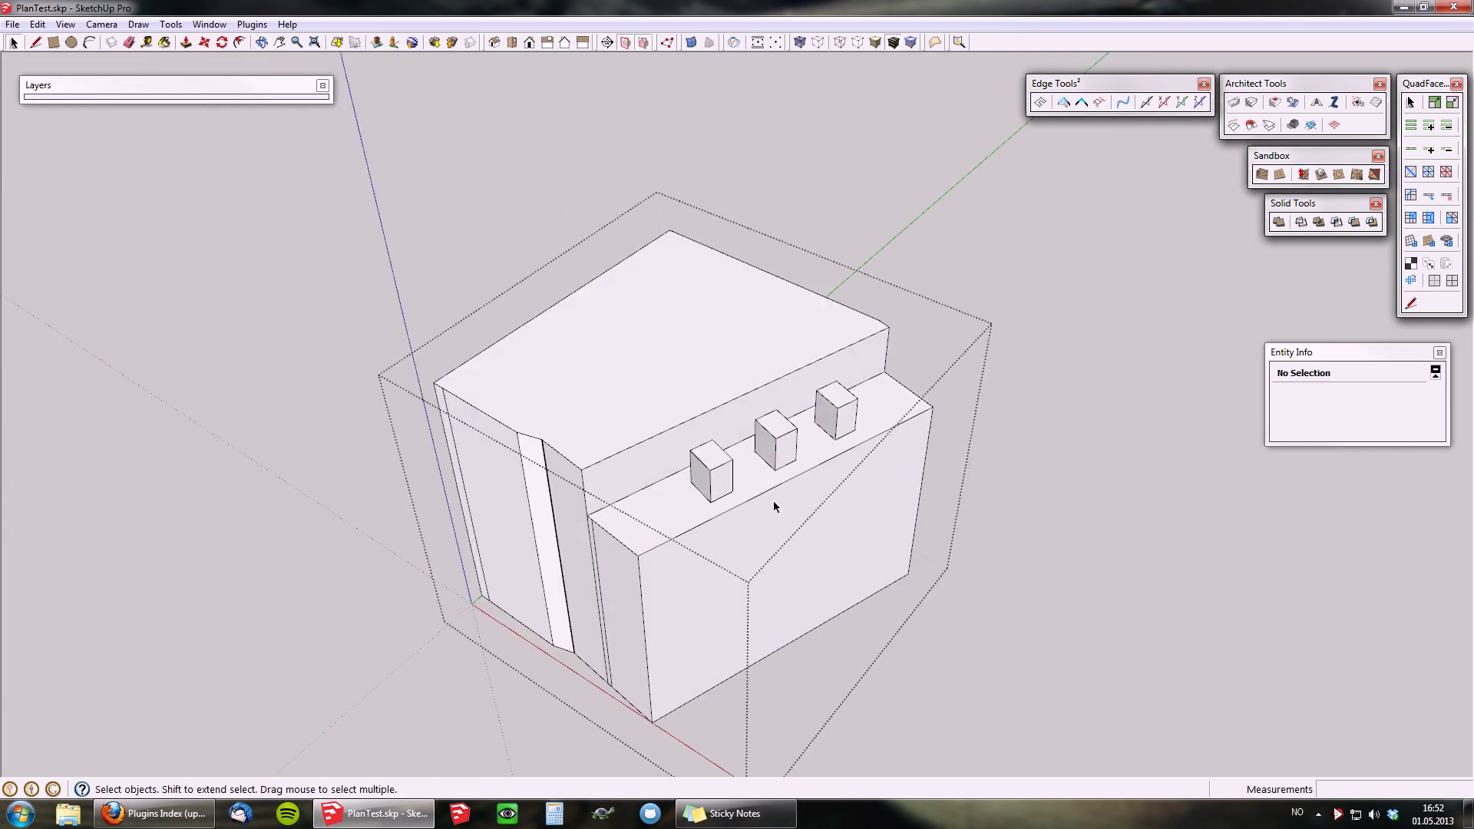
middle_click_drag(757, 501, 893, 505)
left_click(825, 463)
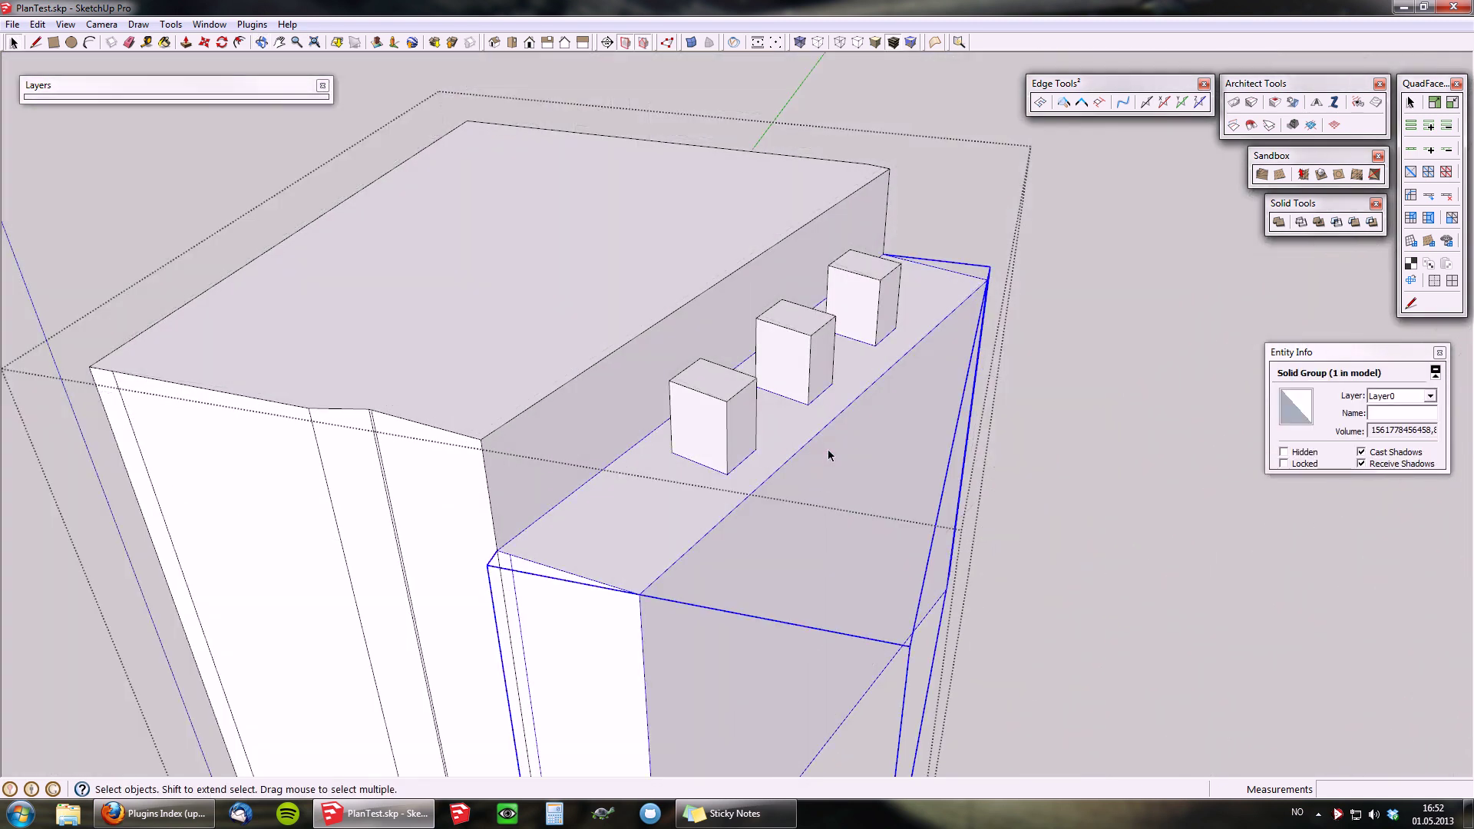
- Fill the three box-shaped holes in the lower front block's top with Architect Tools and inspect the cleaned block
middle_click_drag(907, 355, 839, 486)
double_click(838, 484)
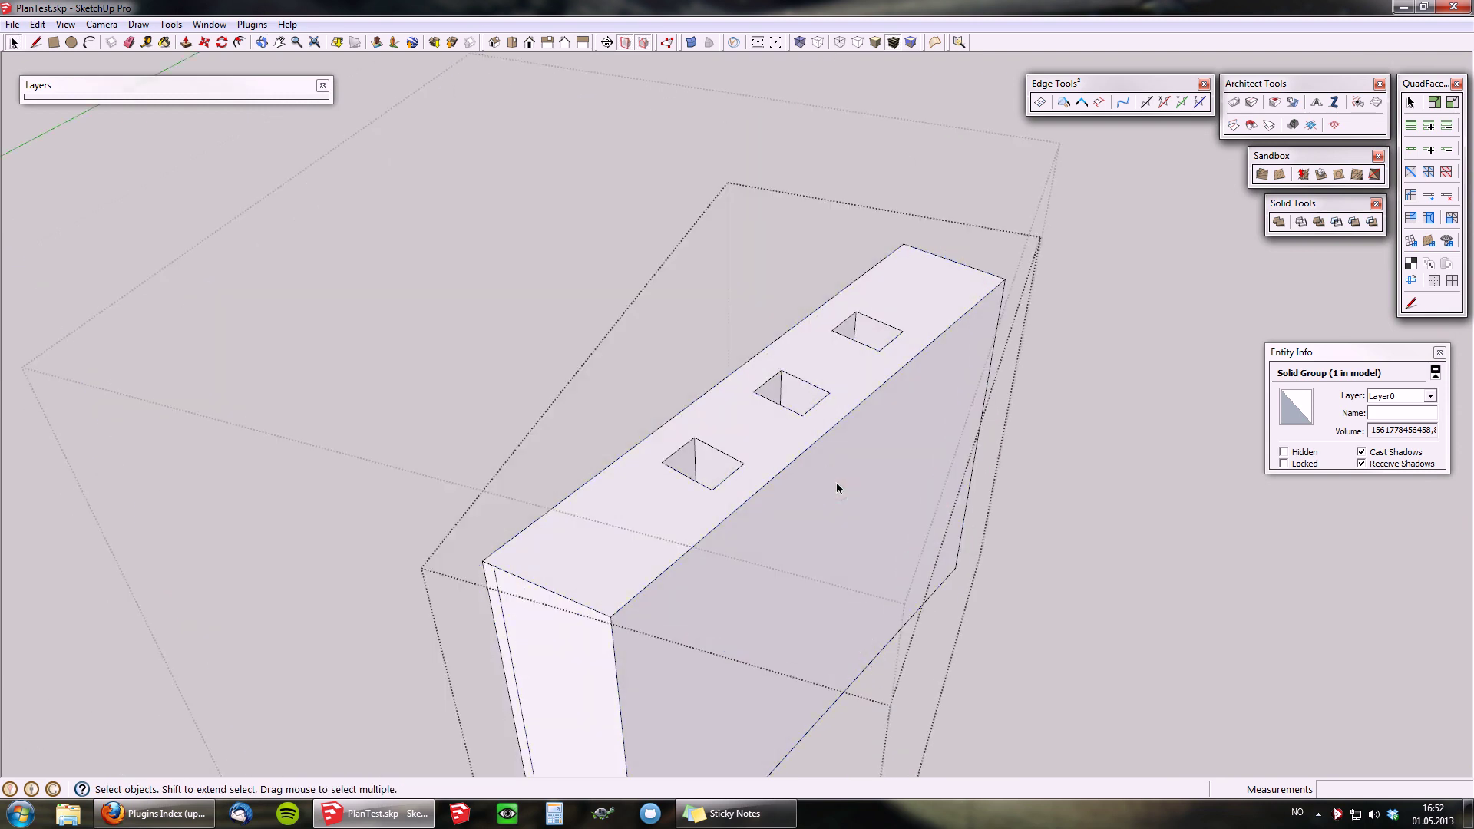
middle_click_drag(865, 408, 787, 548)
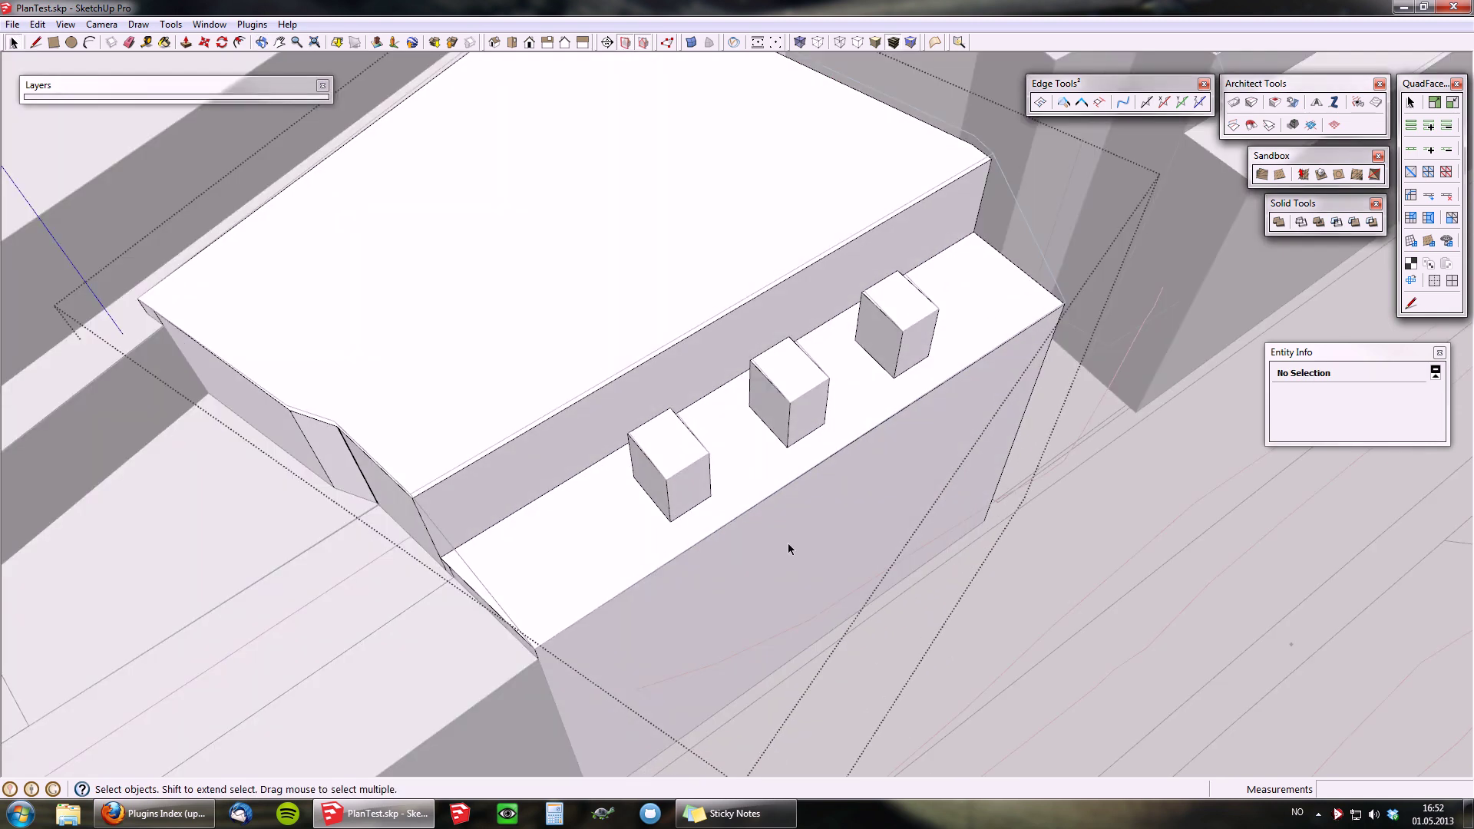
left_click(848, 449)
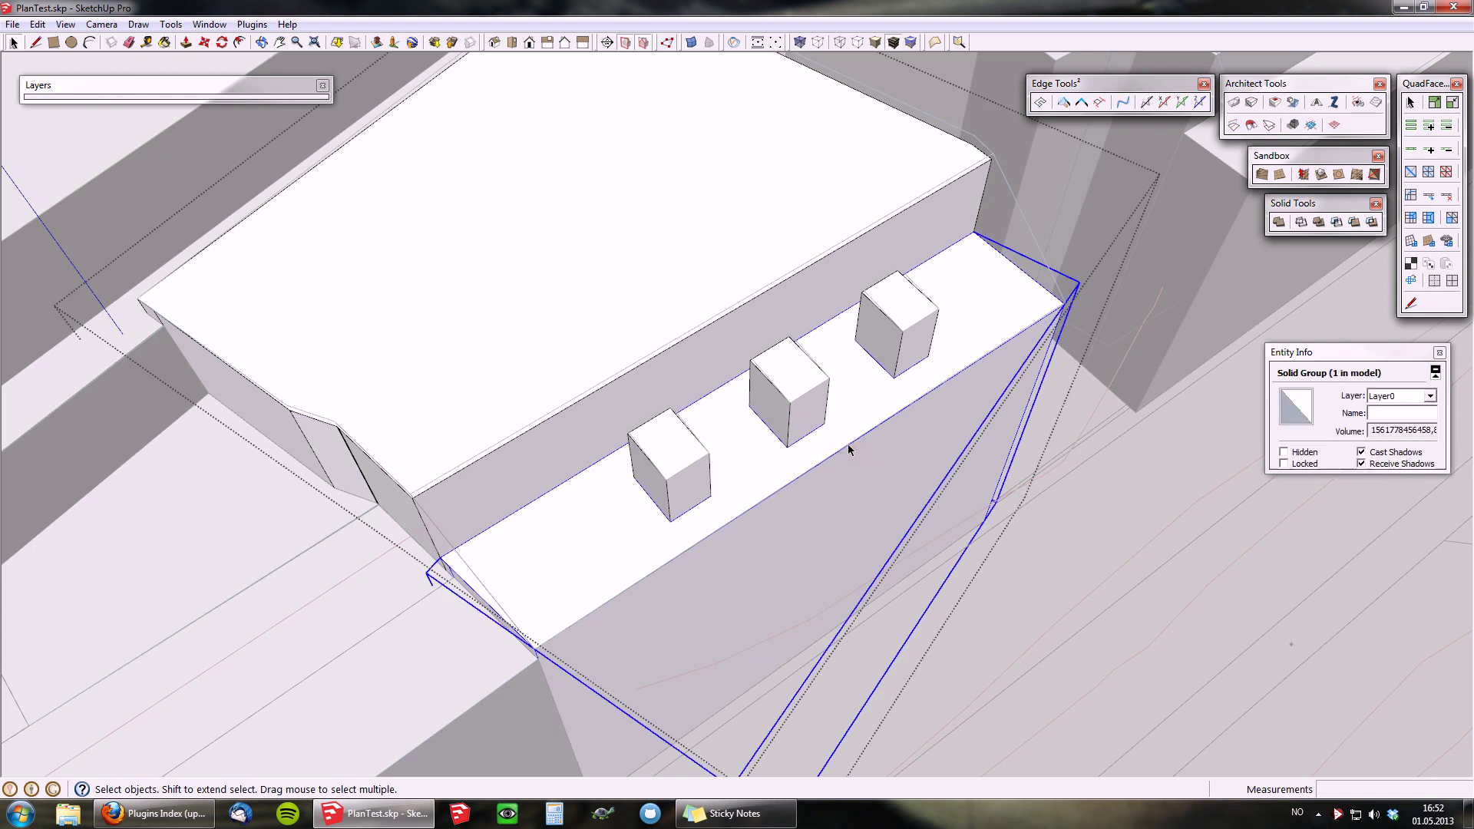
left_click(1274, 105)
double_click(821, 502)
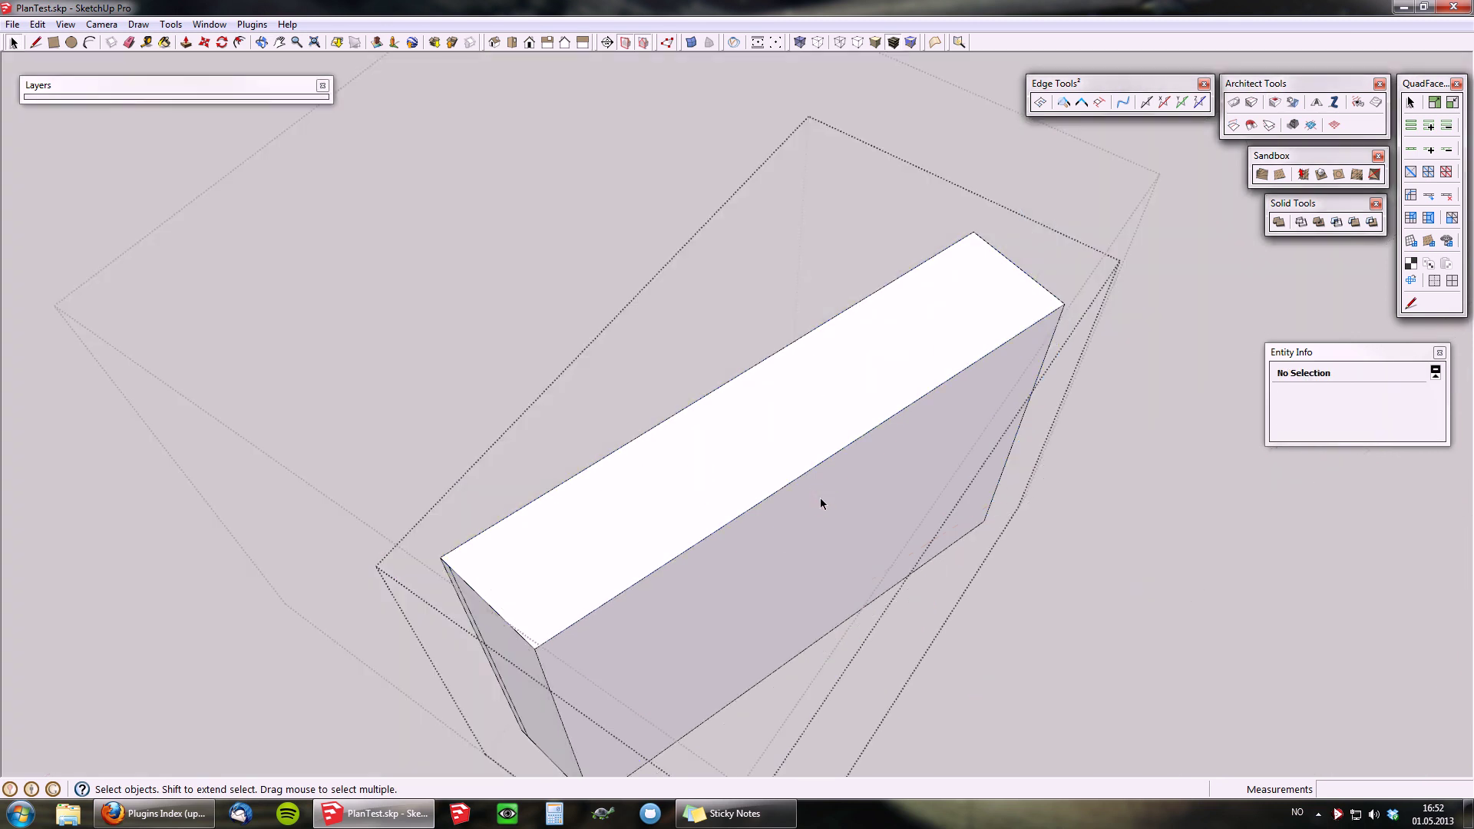
key("i")
middle_click_drag(815, 574, 864, 495)
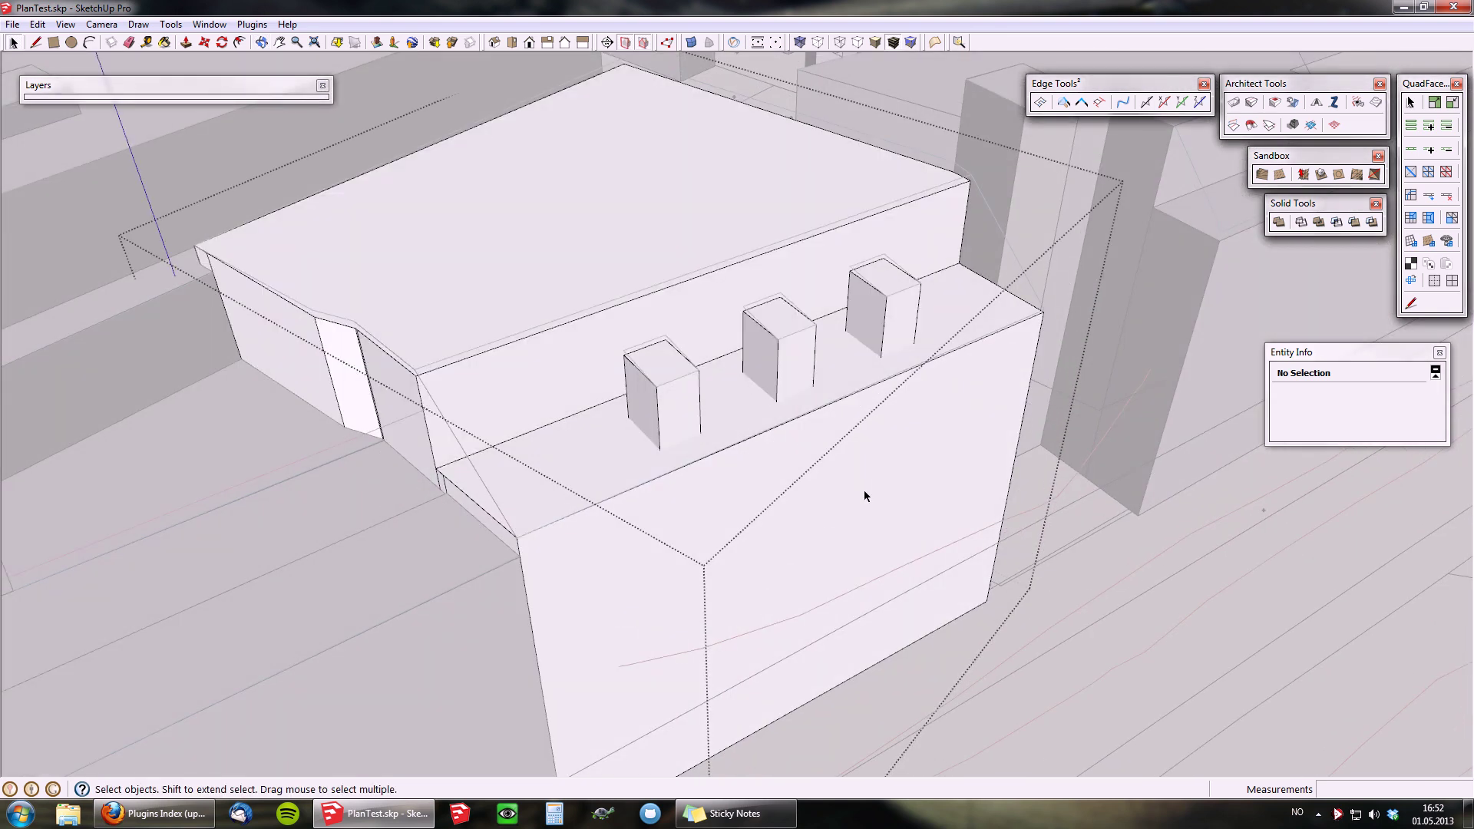
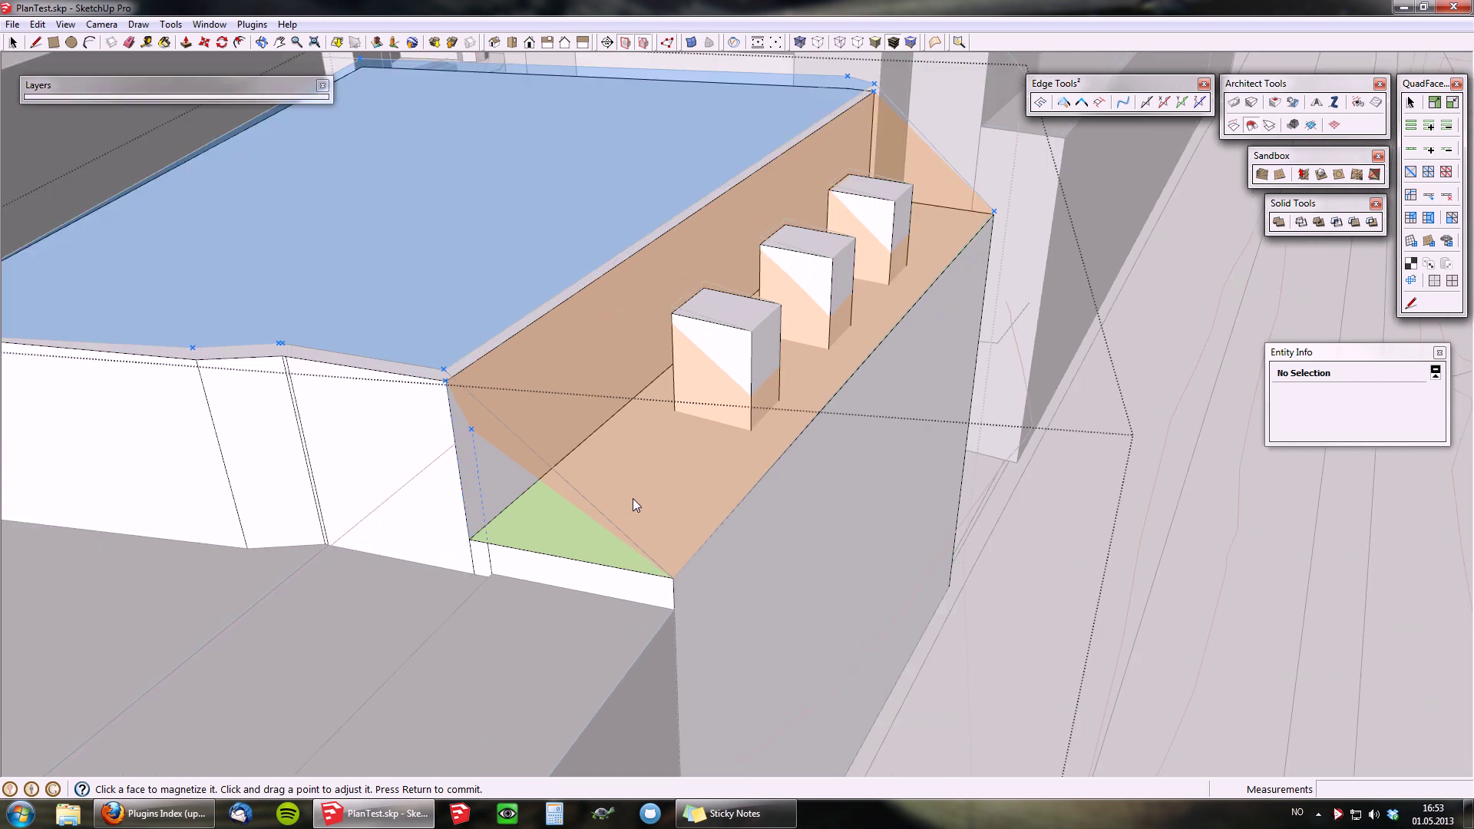
- Try to magnetize the top faces of the rear and front blocks and adjust the magnet point at their shared near corner
key("space")
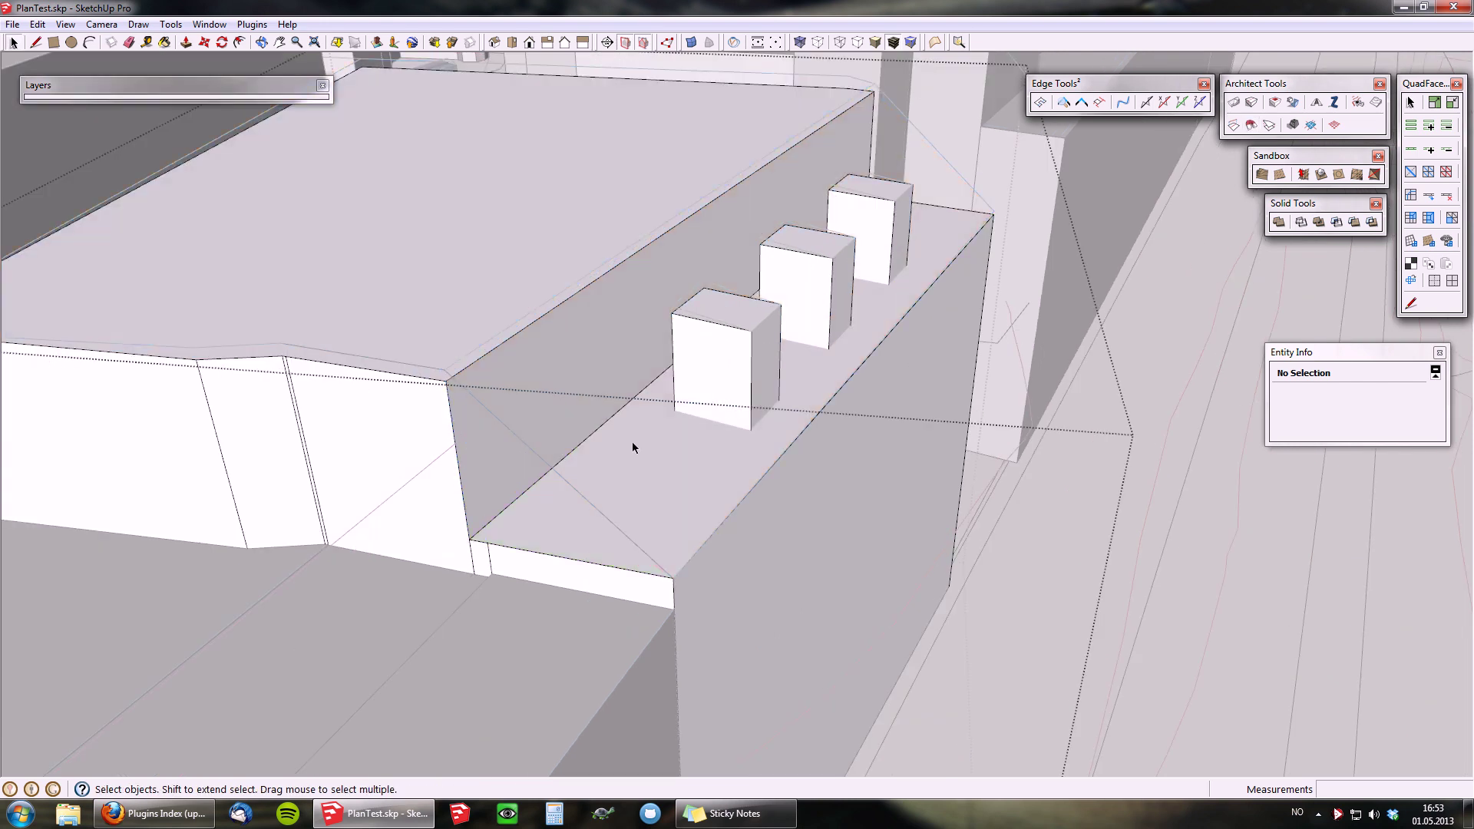
left_click(1251, 125)
left_click(423, 164)
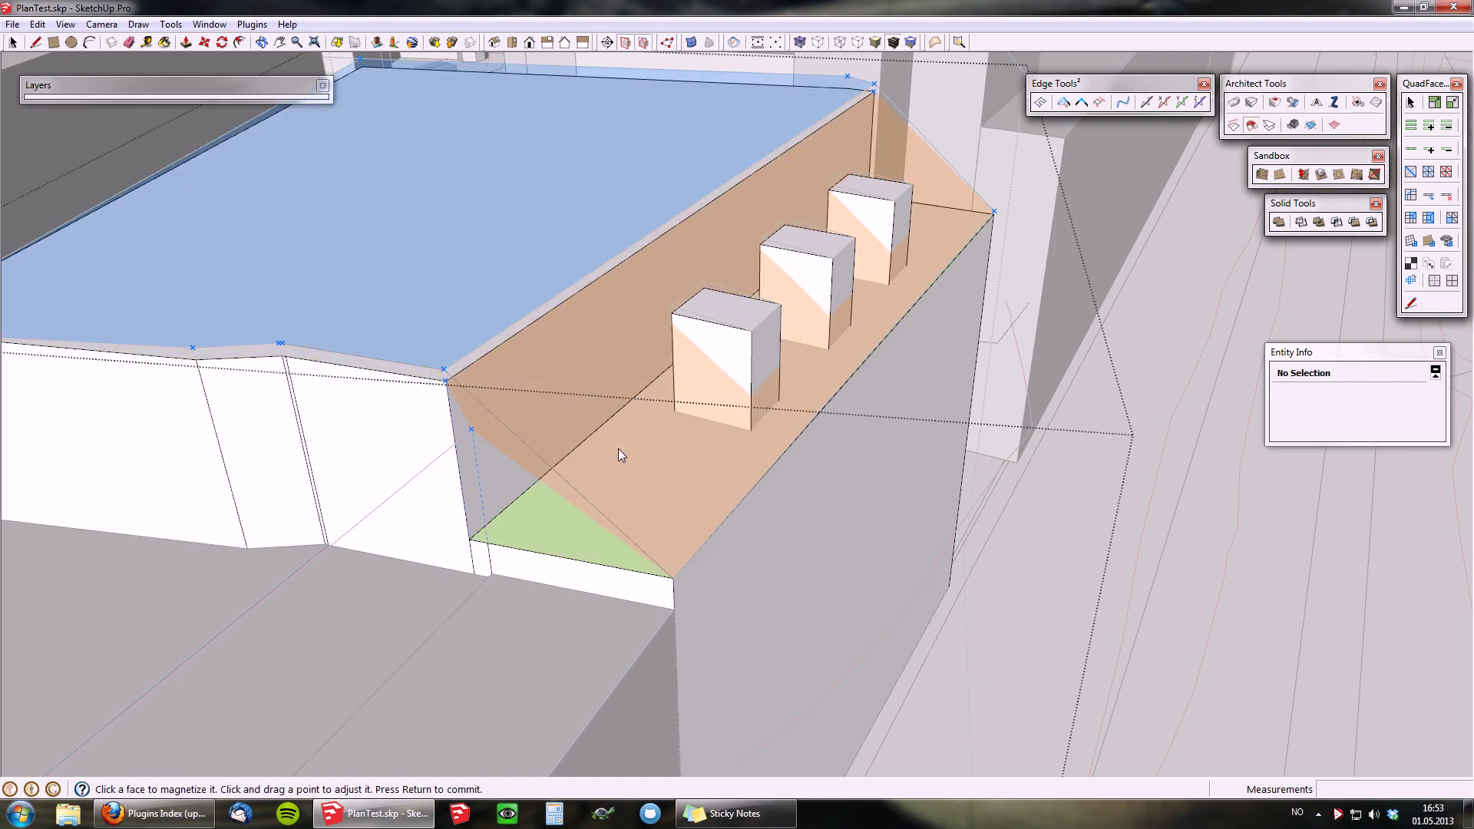
left_click(619, 456)
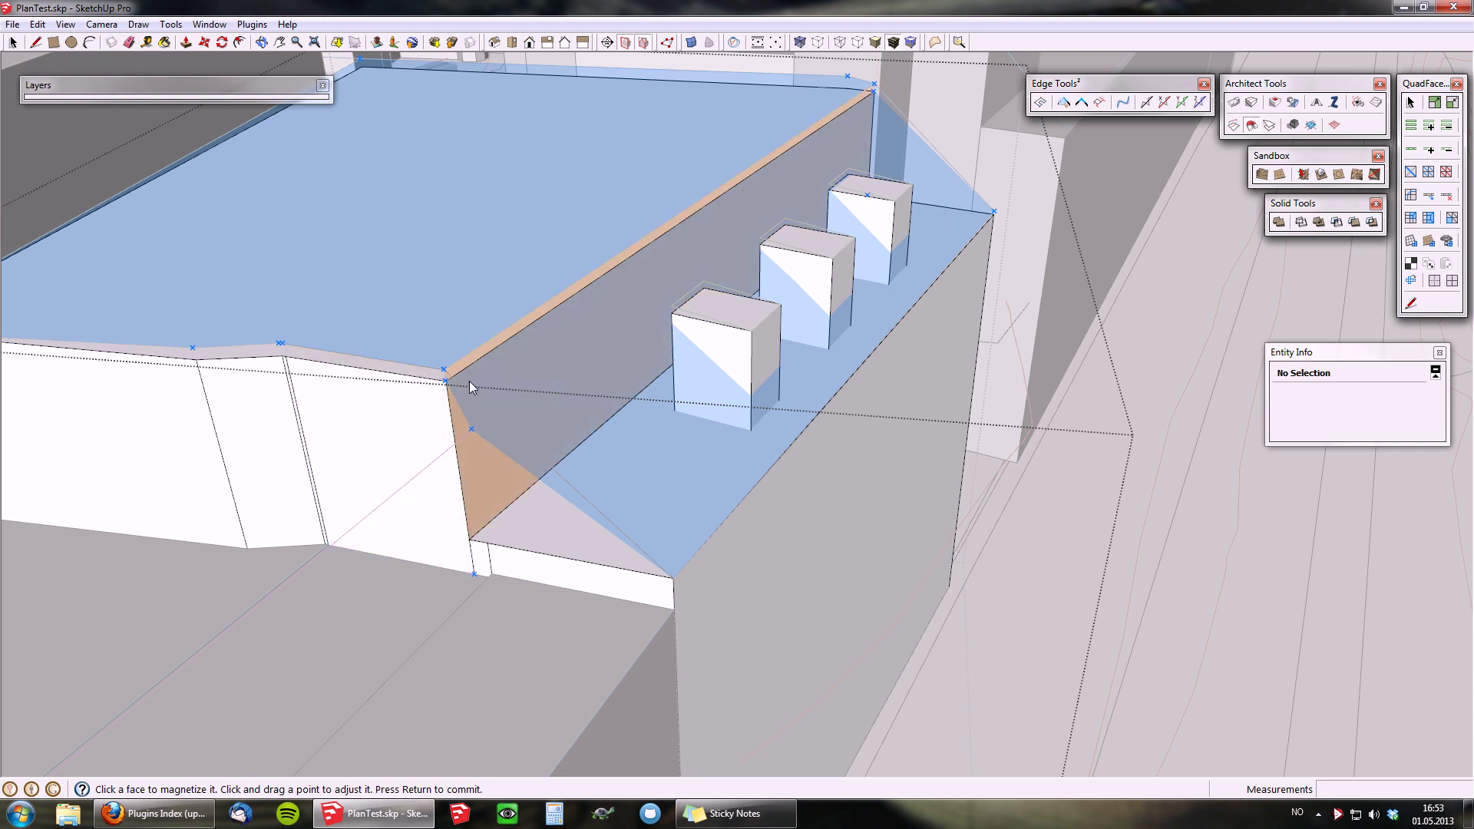
left_click(449, 381)
left_click(446, 381)
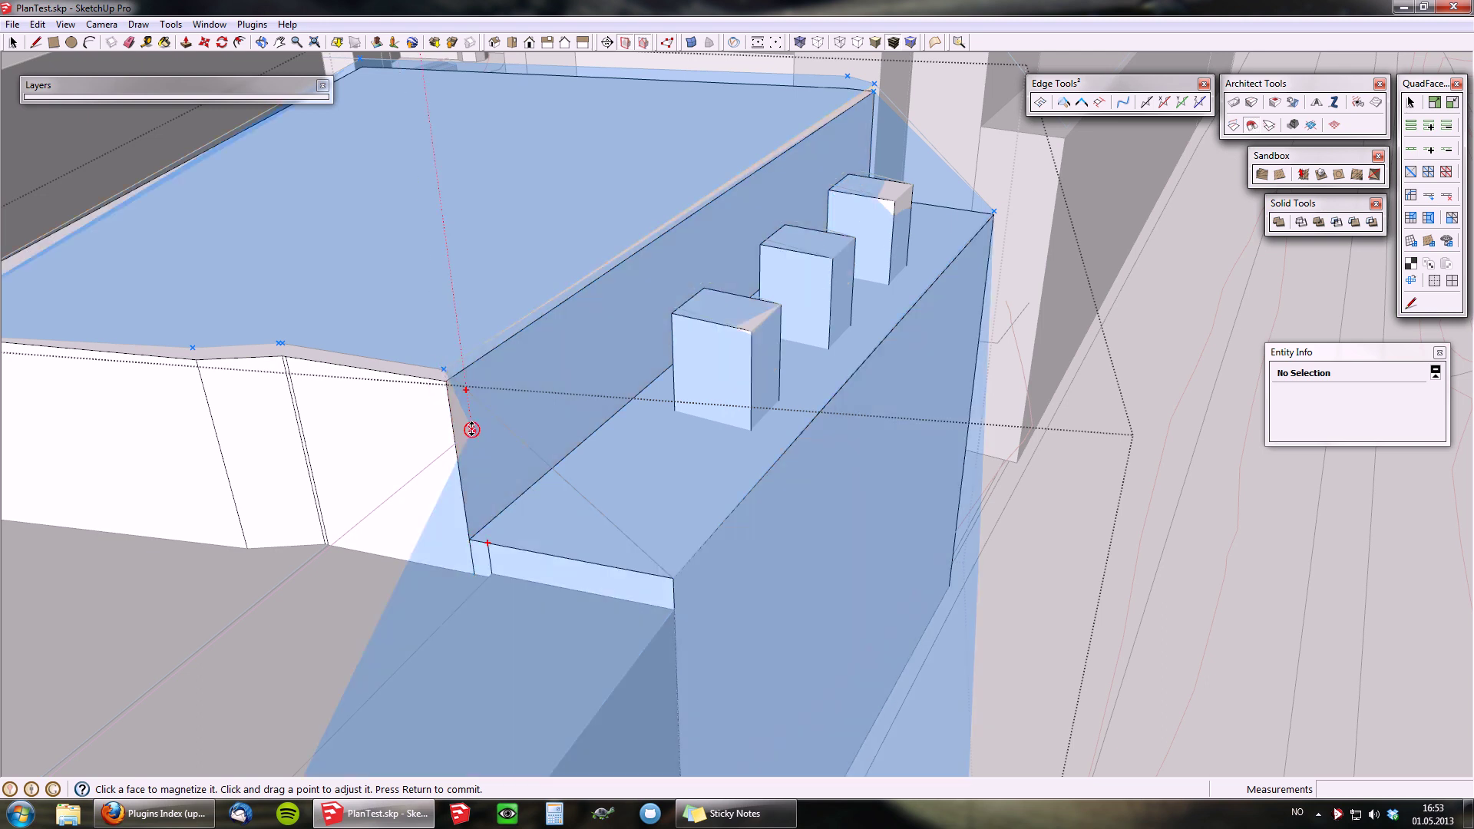
left_click(471, 610)
middle_click_drag(625, 418, 592, 484)
scroll(592, 484, "down", 10)
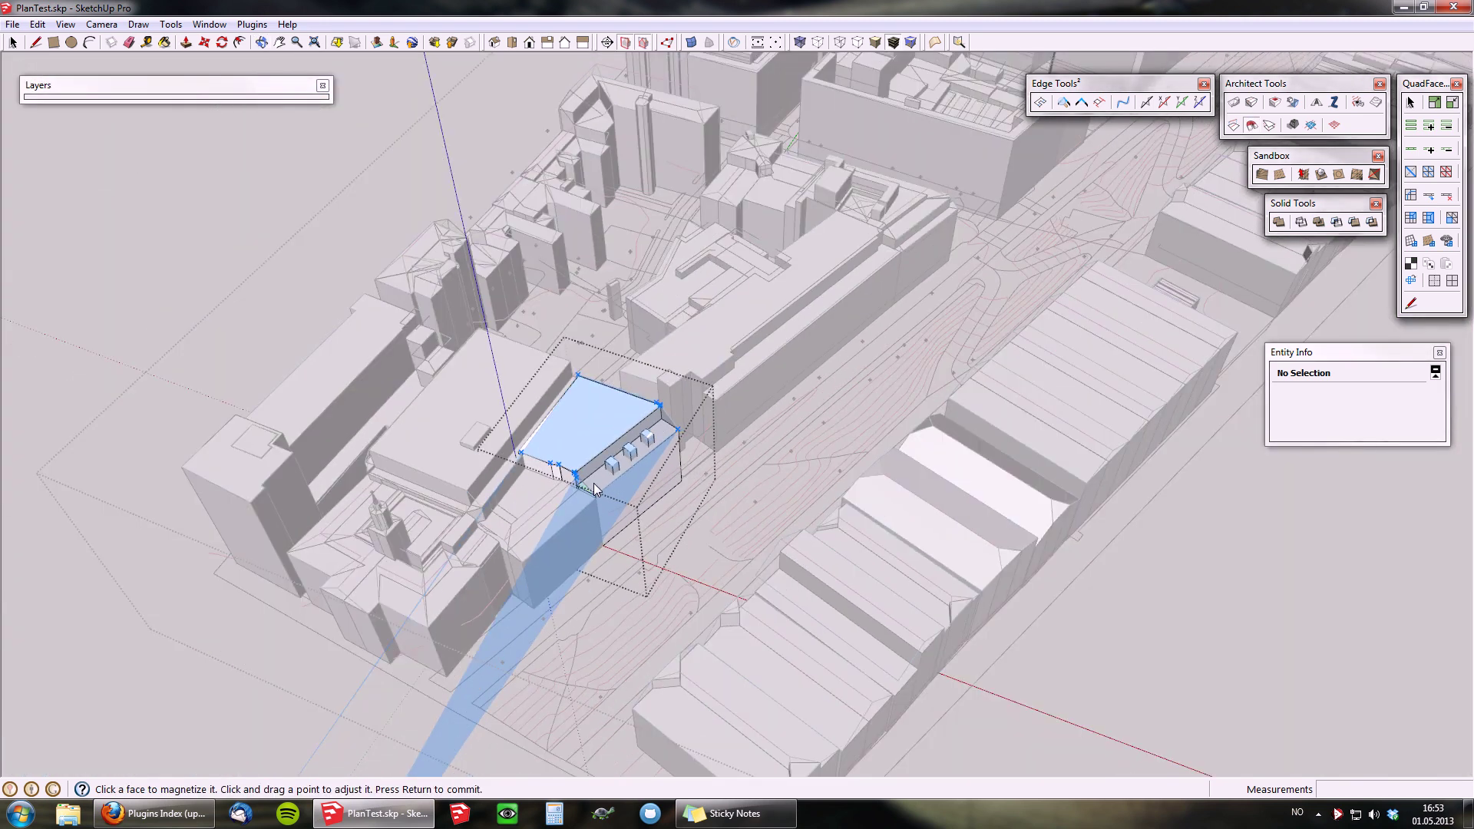
scroll(593, 484, "up", 10)
key("space")
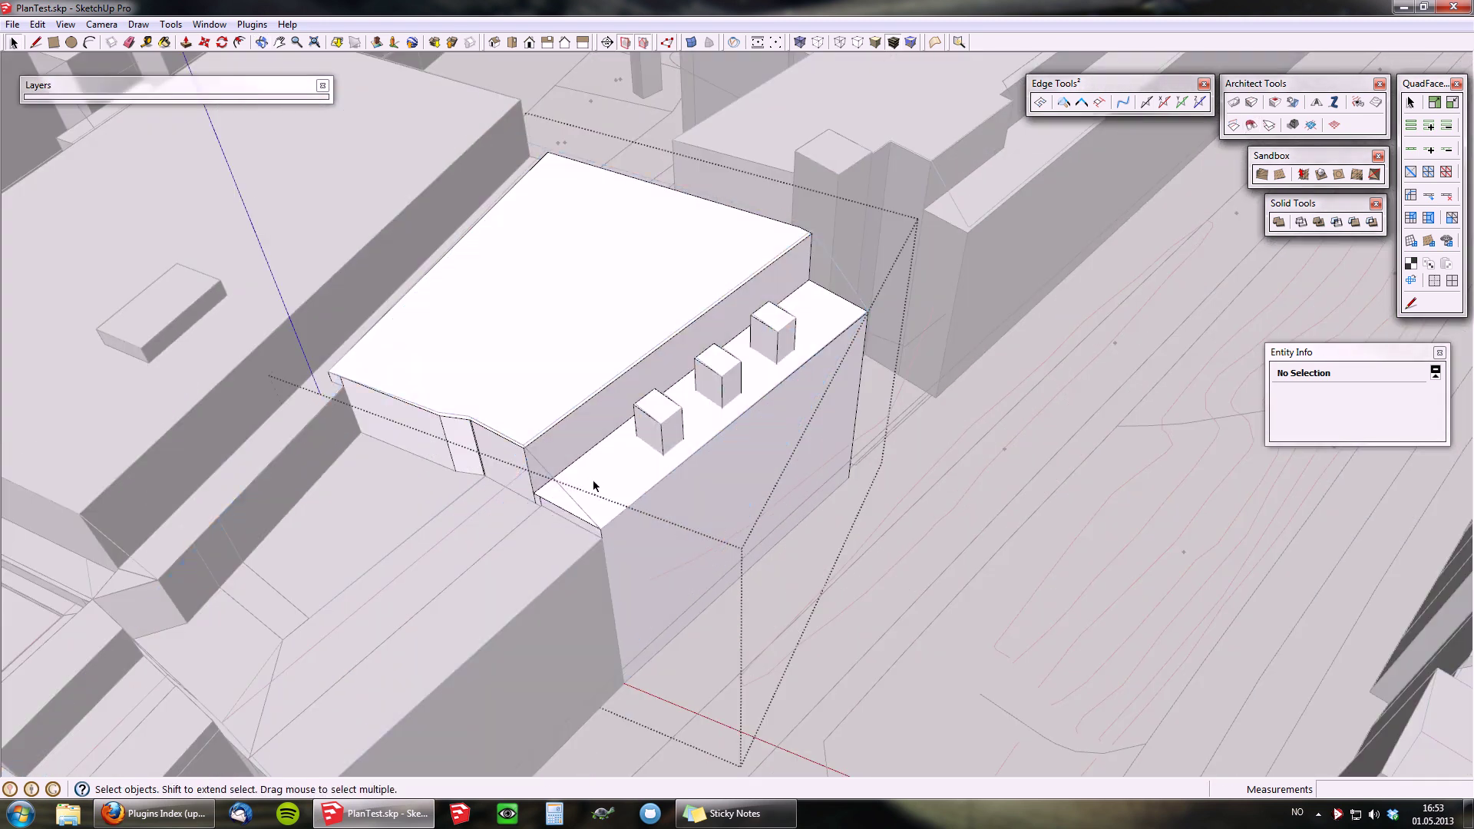
- Push the rear block's top face down by 3790 mm, level with the front block's top
middle_click_drag(594, 483, 601, 429)
scroll(548, 420, "up", 3)
key("p")
key("space")
double_click(553, 343)
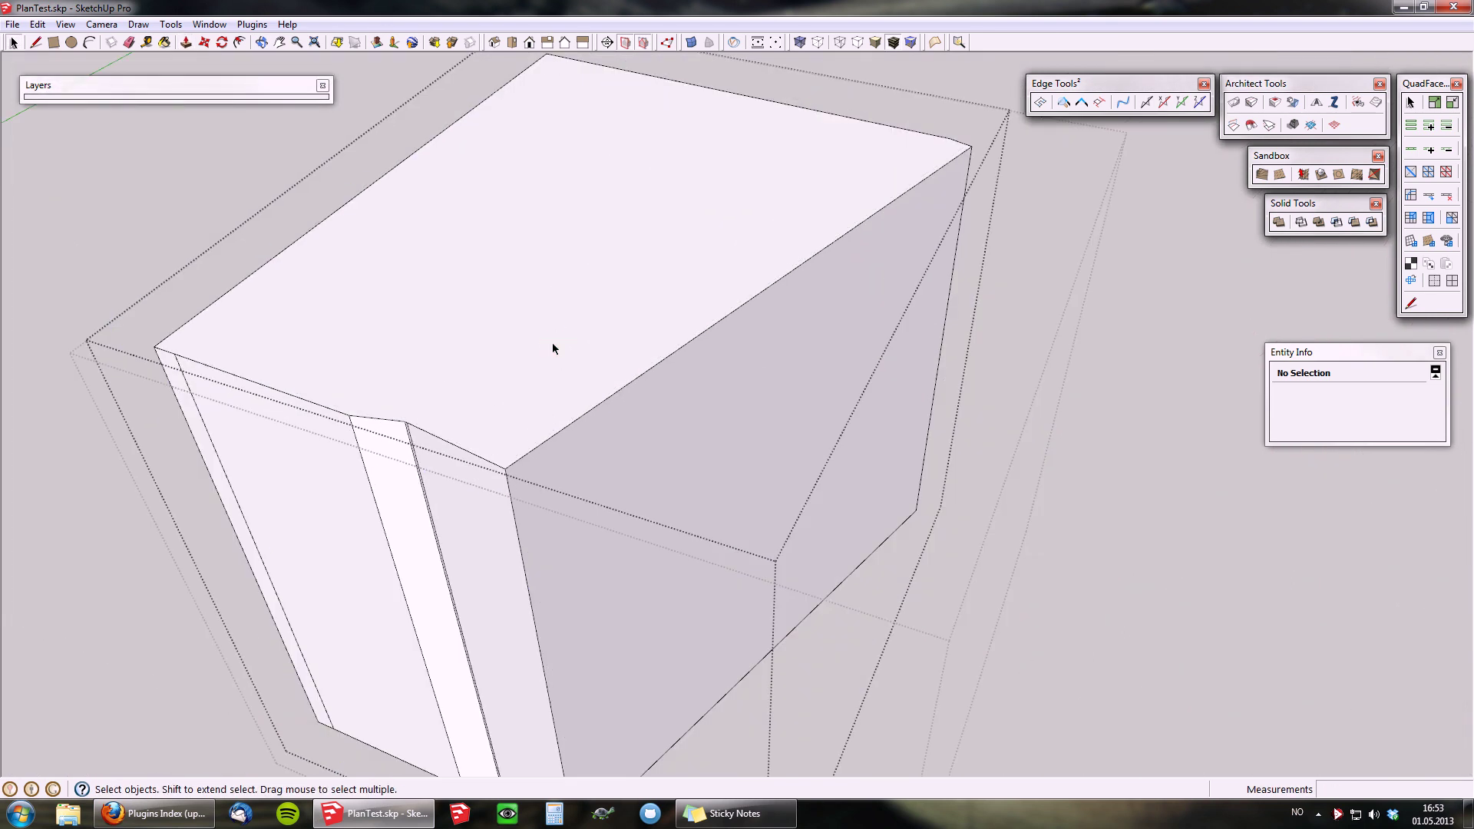
key("ctrl+y")
key("p")
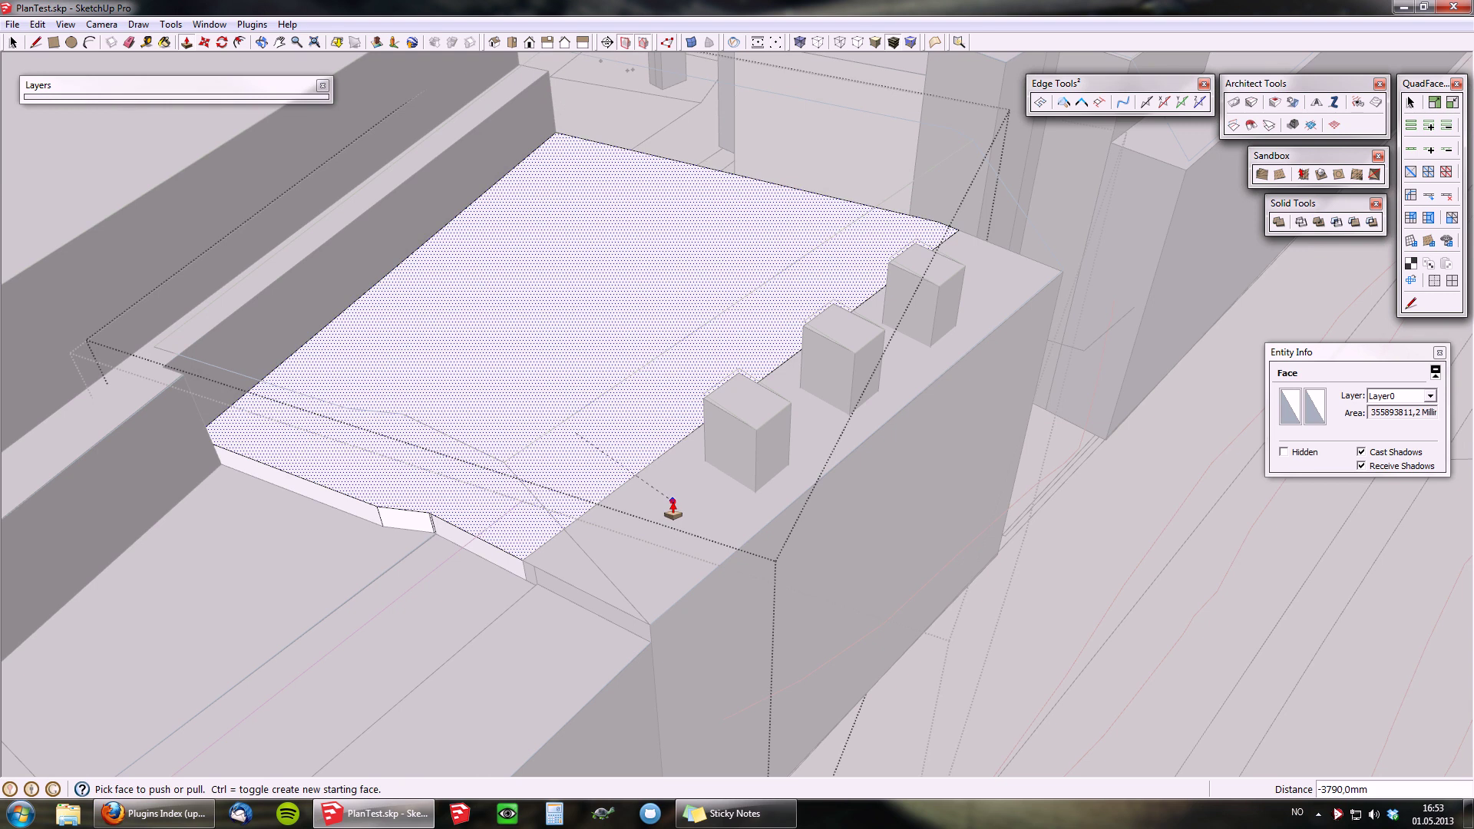
left_click(672, 501)
key("space")
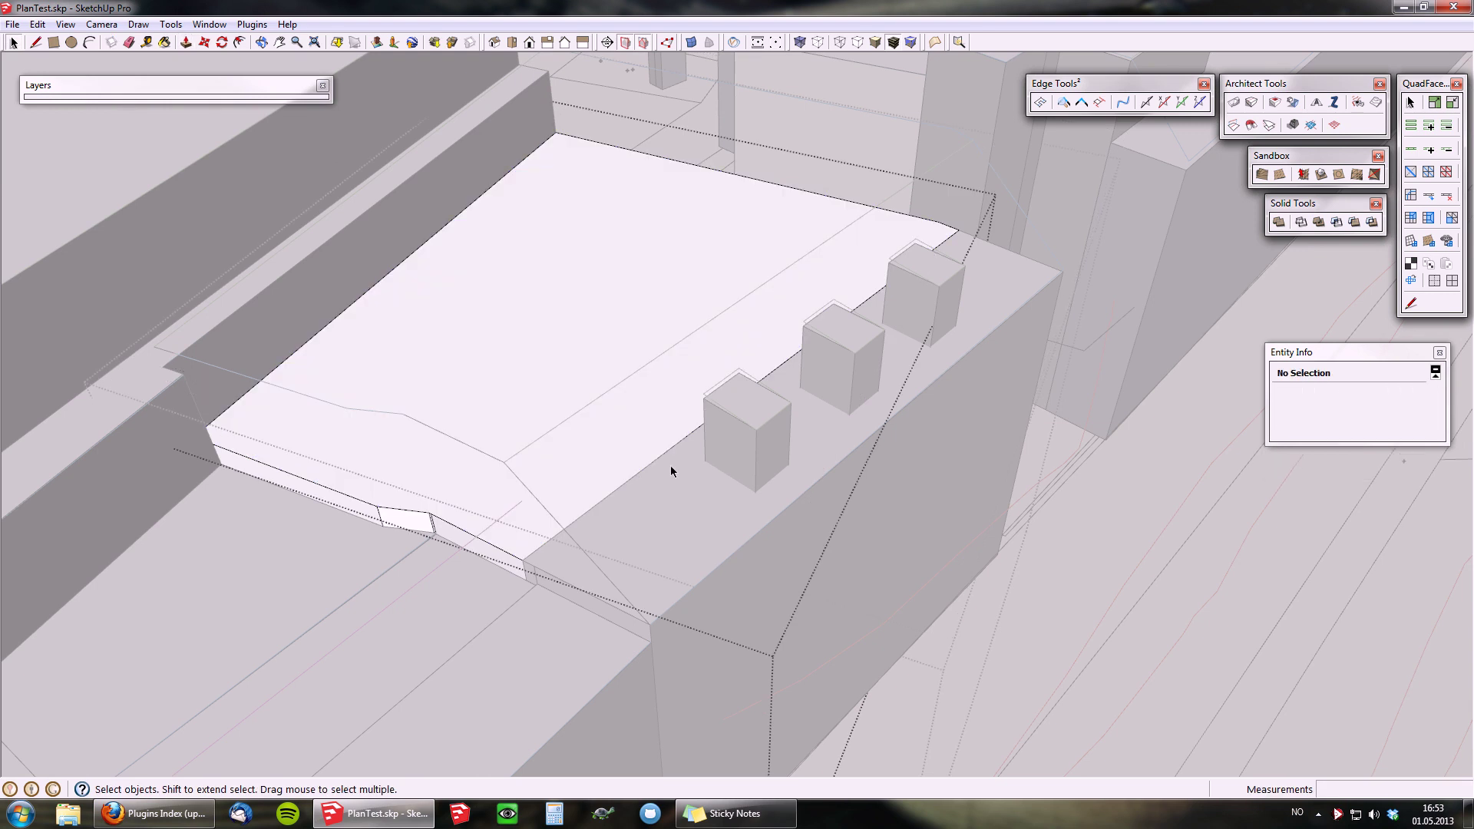
key("ctrl+z")
- Merge the lowered rear block and the front block into one solid
key("i")
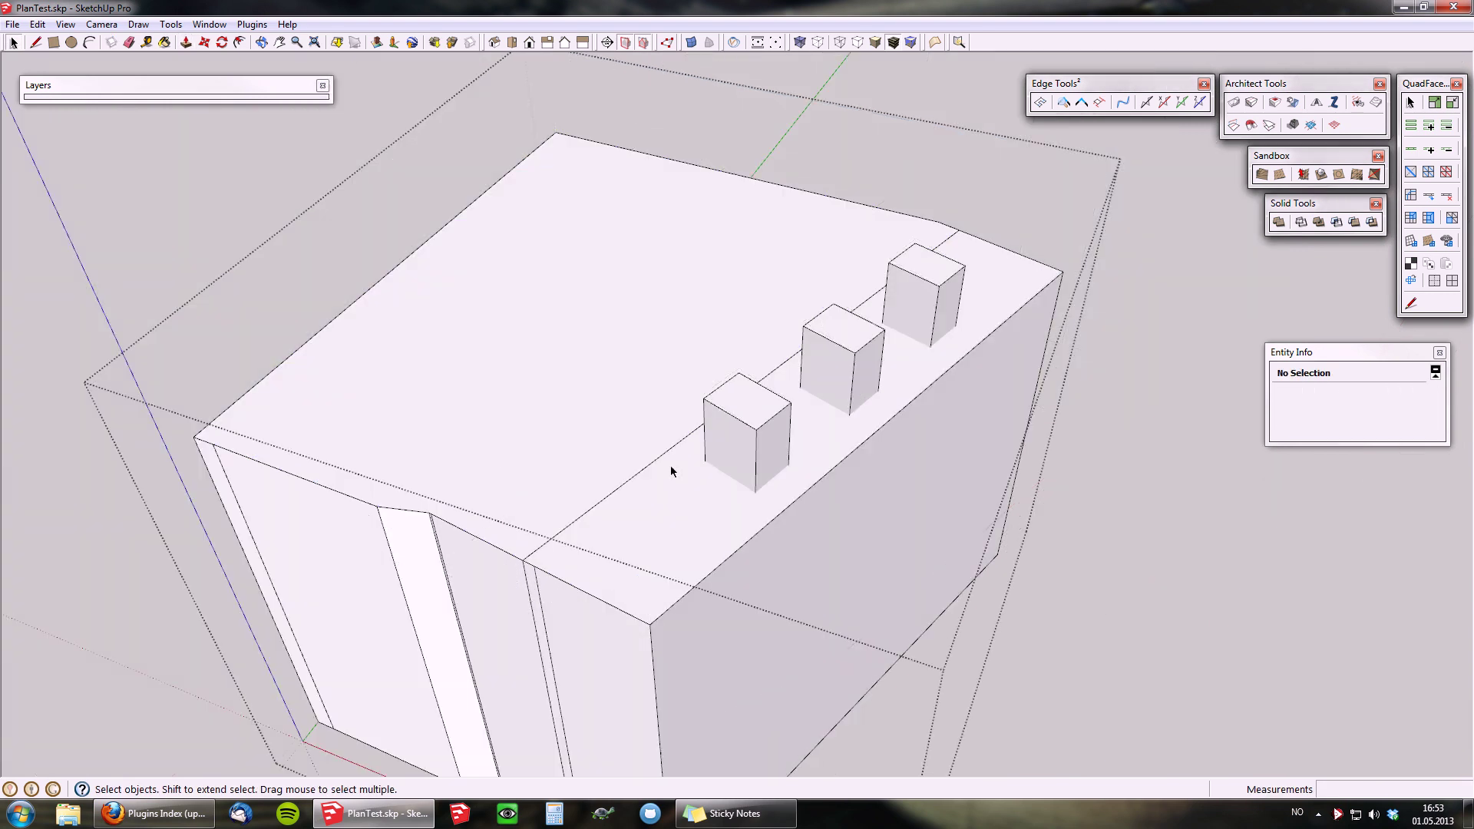
left_click(670, 500)
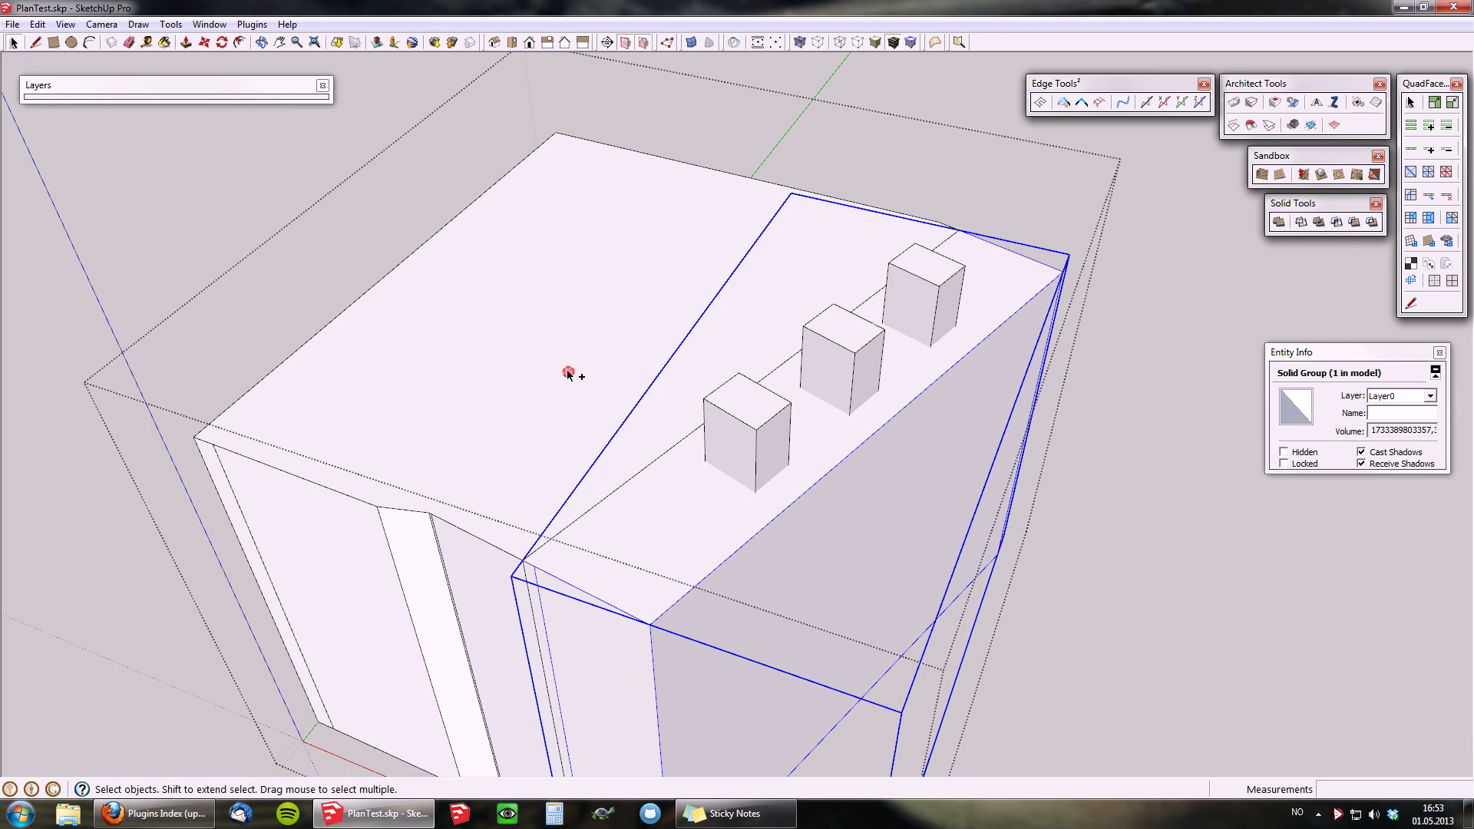
left_click(566, 374, "ctrl")
right_click(568, 374)
left_click(657, 527)
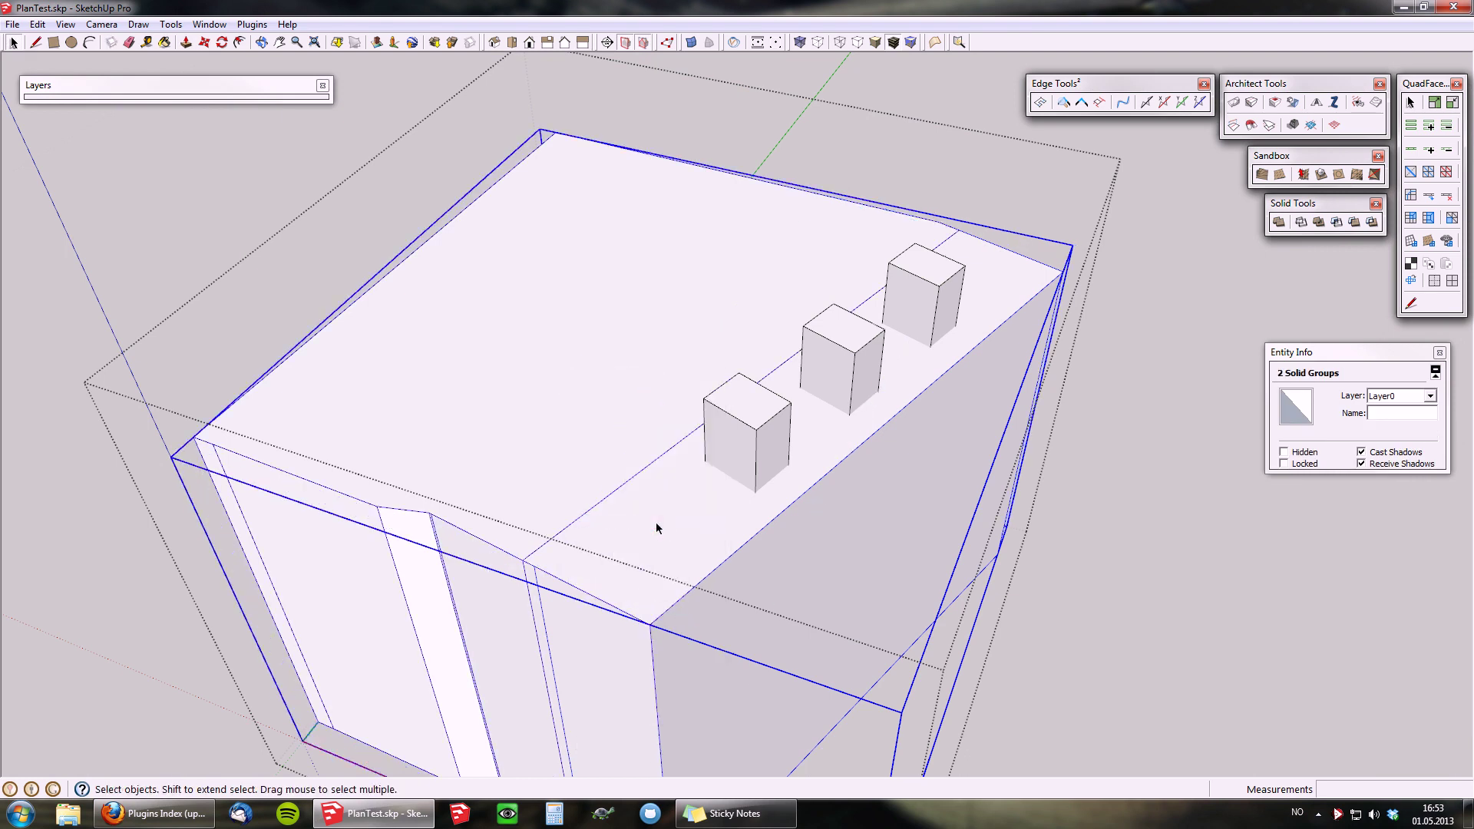
left_click(1251, 122)
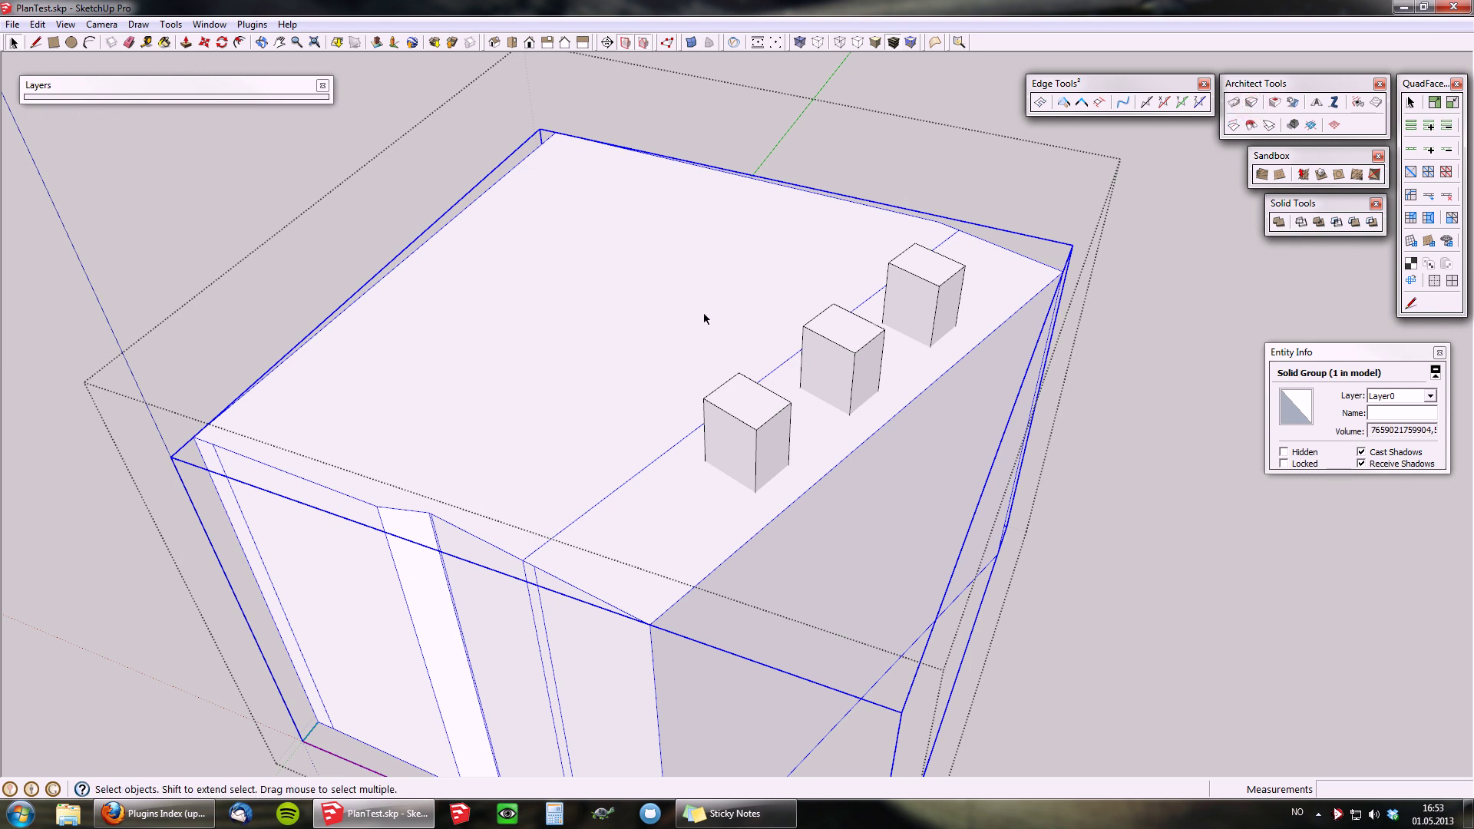
key("h")
- Magnetize the merged building's flat top with Architect Tools and raise the magnet point at the corner beside the neighbouring building
left_click(1248, 125)
left_click(523, 308)
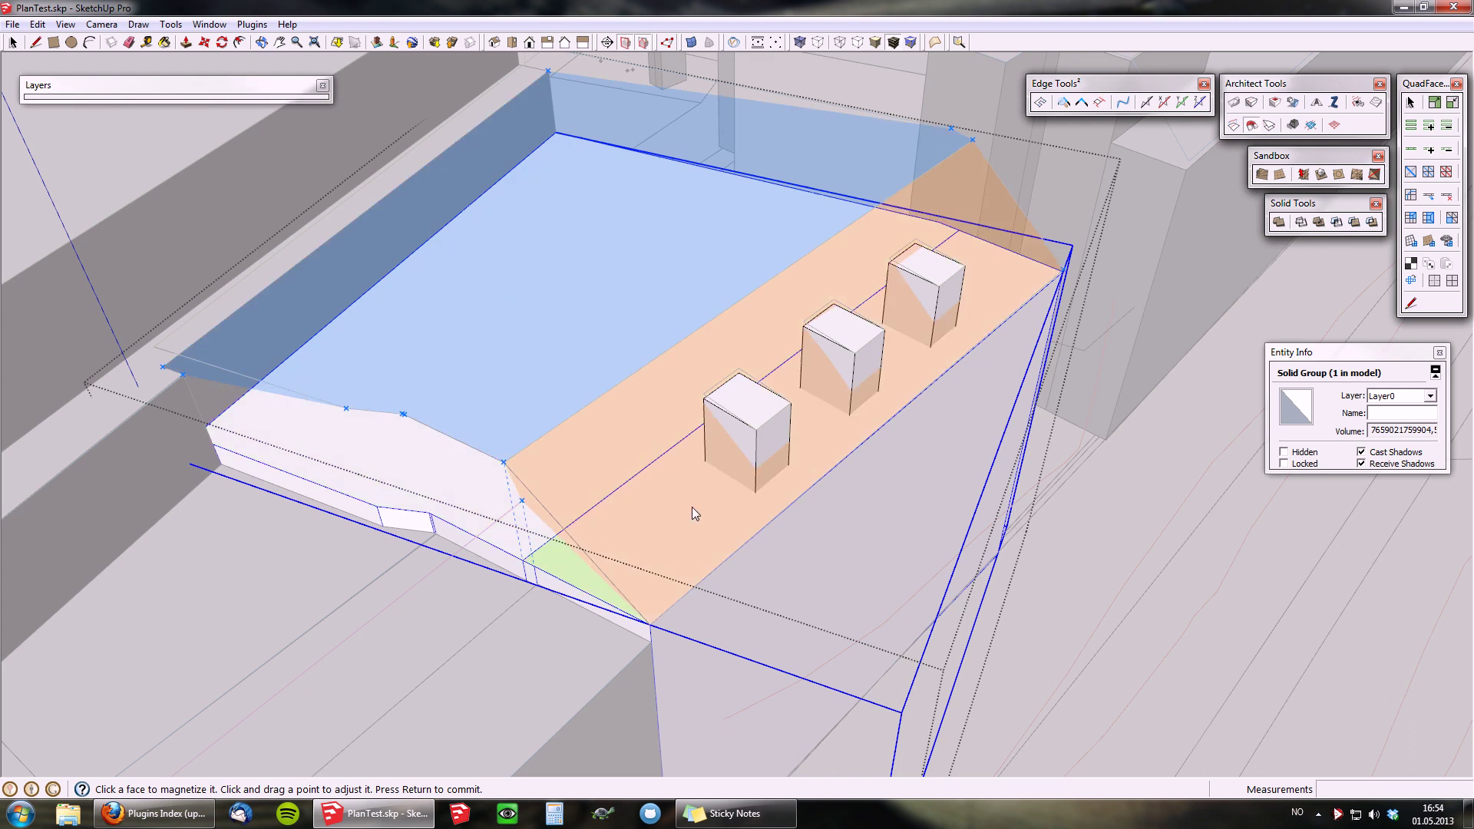
mouse_move(400, 522)
middle_mouse_down()
mouse_move(464, 289)
mouse_move(437, 468)
middle_mouse_up()
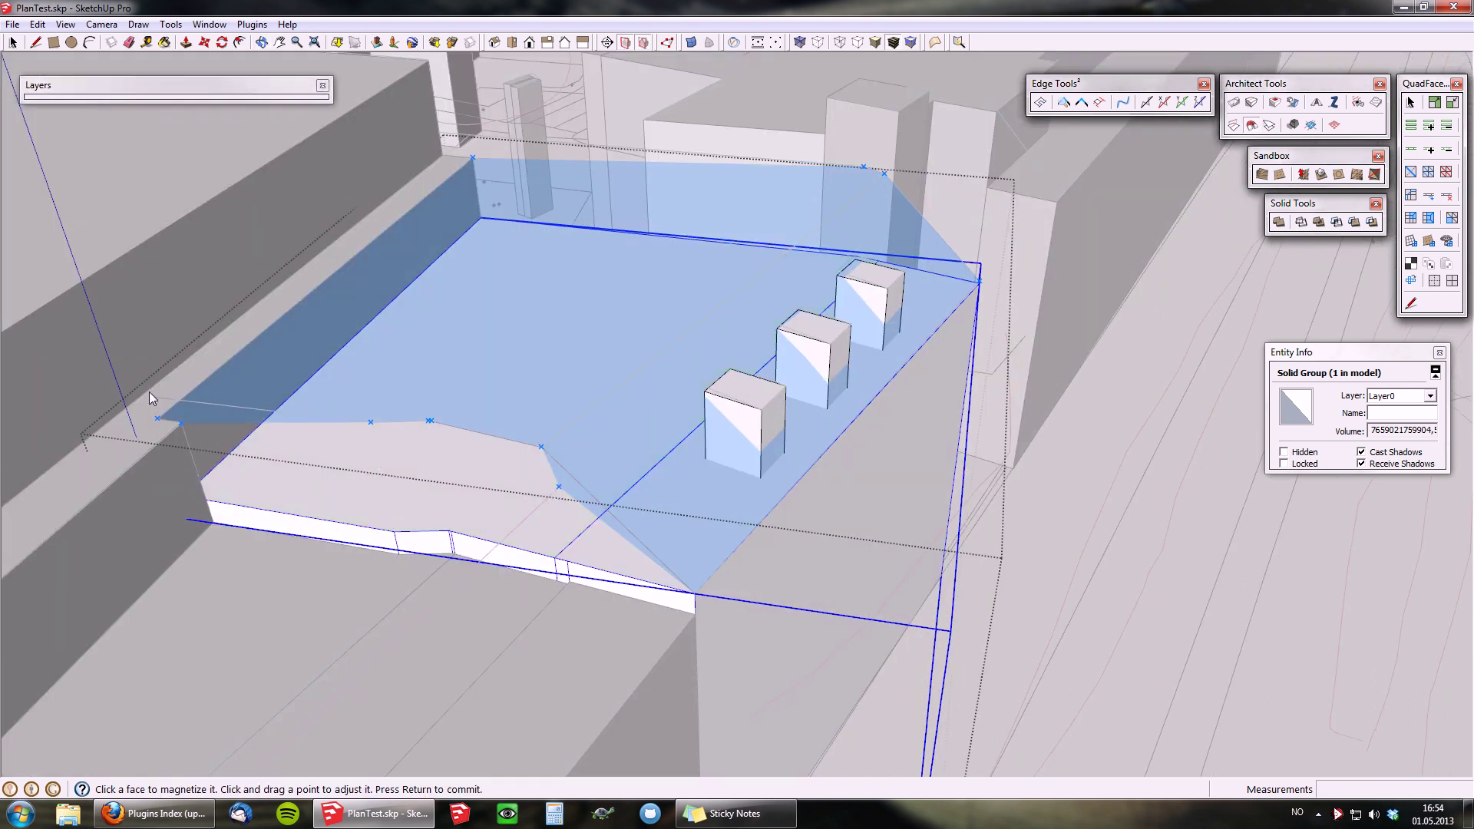
mouse_move(157, 418)
left_mouse_down()
mouse_move(150, 397)
mouse_move(173, 398)
left_mouse_up()
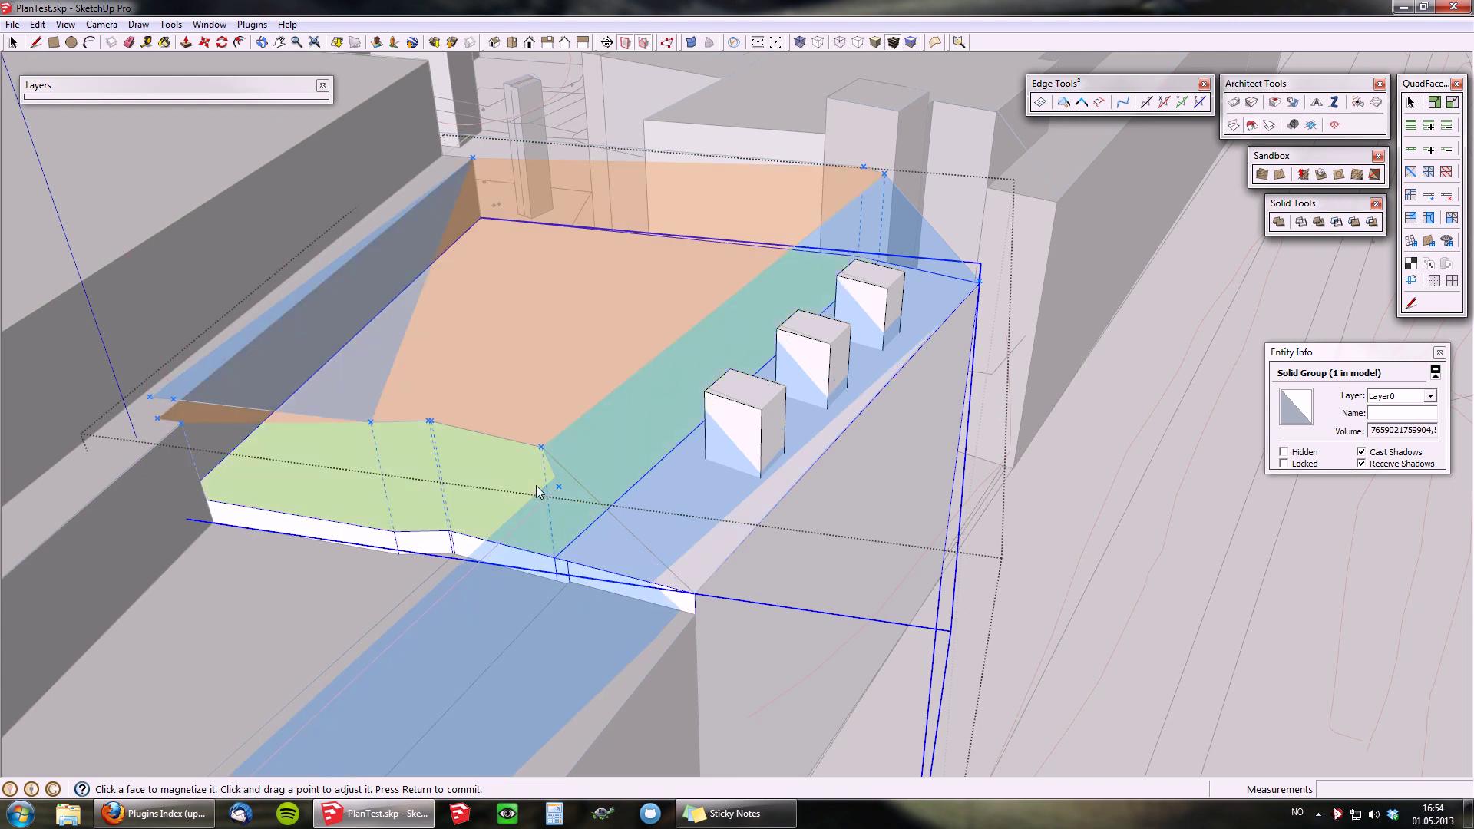
- Adjust the magnet point at the near end of the sloped front roof and commit the merged building's roof shape
scroll(529, 507, "down", 5)
middle_click_drag(528, 513, 405, 693)
scroll(489, 602, "down", 2)
scroll(518, 554, "up", 6)
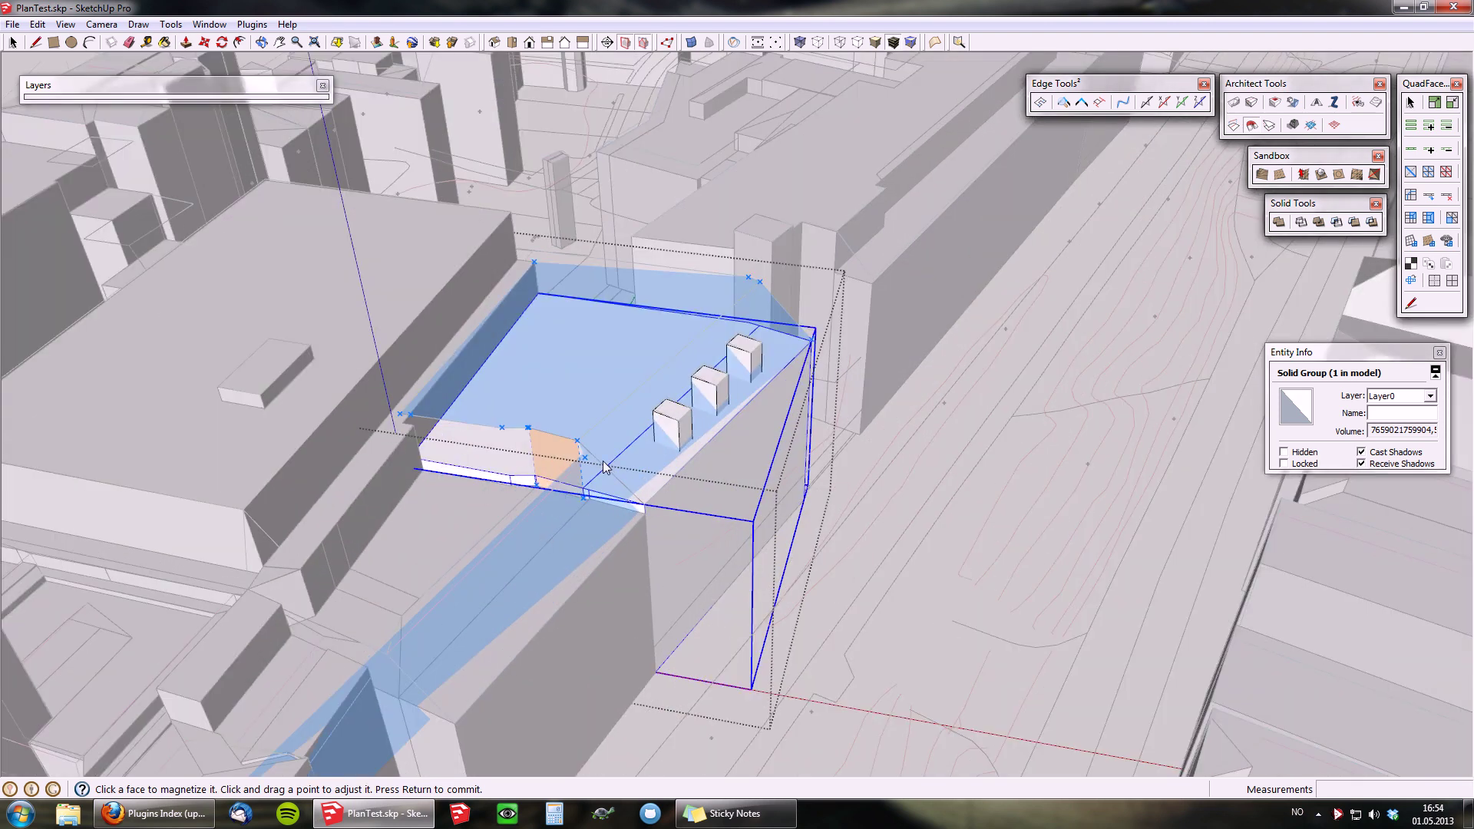
scroll(595, 462, "up", 5)
scroll(593, 460, "down", 4)
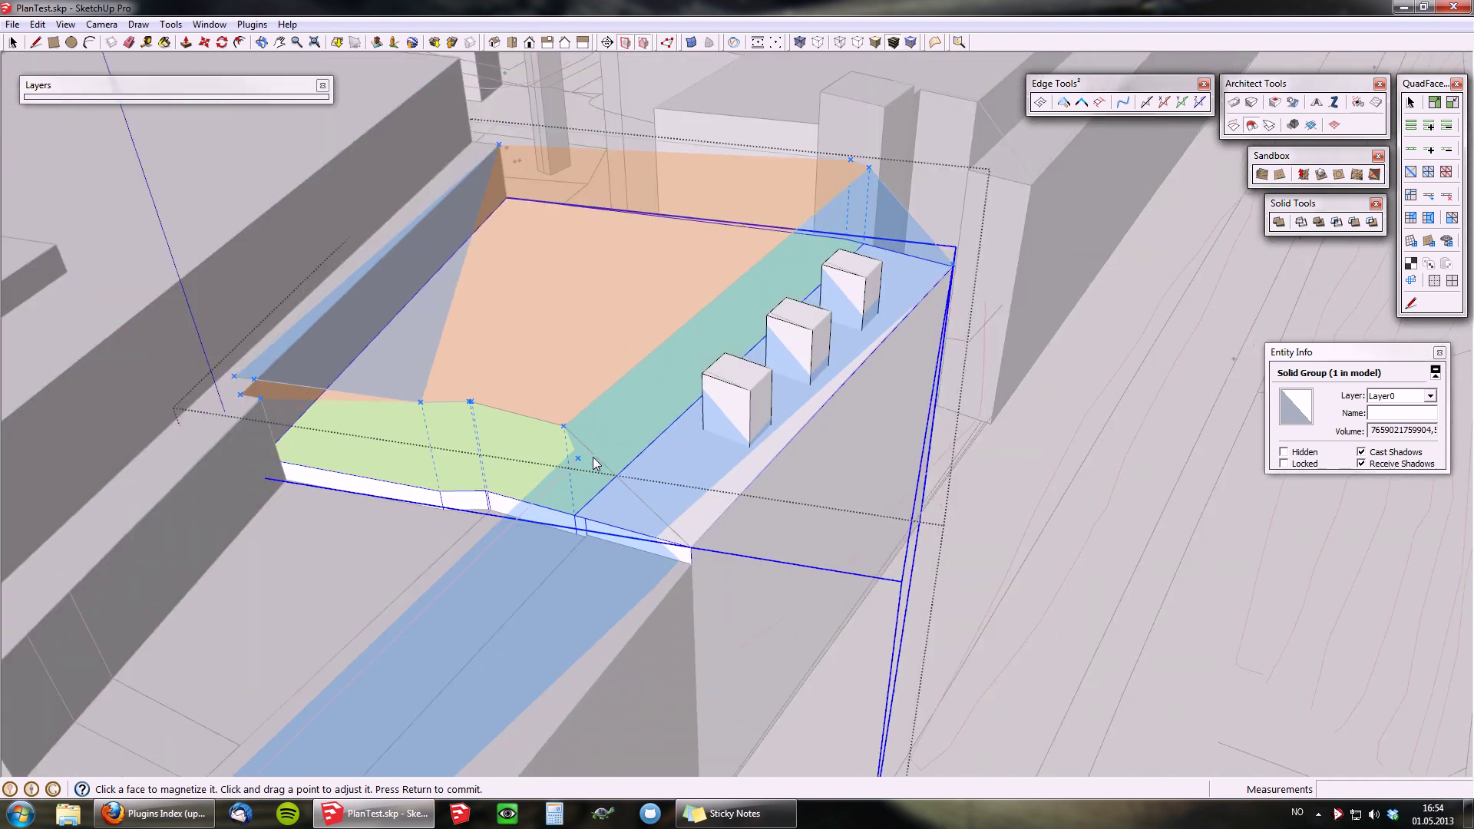
middle_click_drag(721, 392, 430, 416)
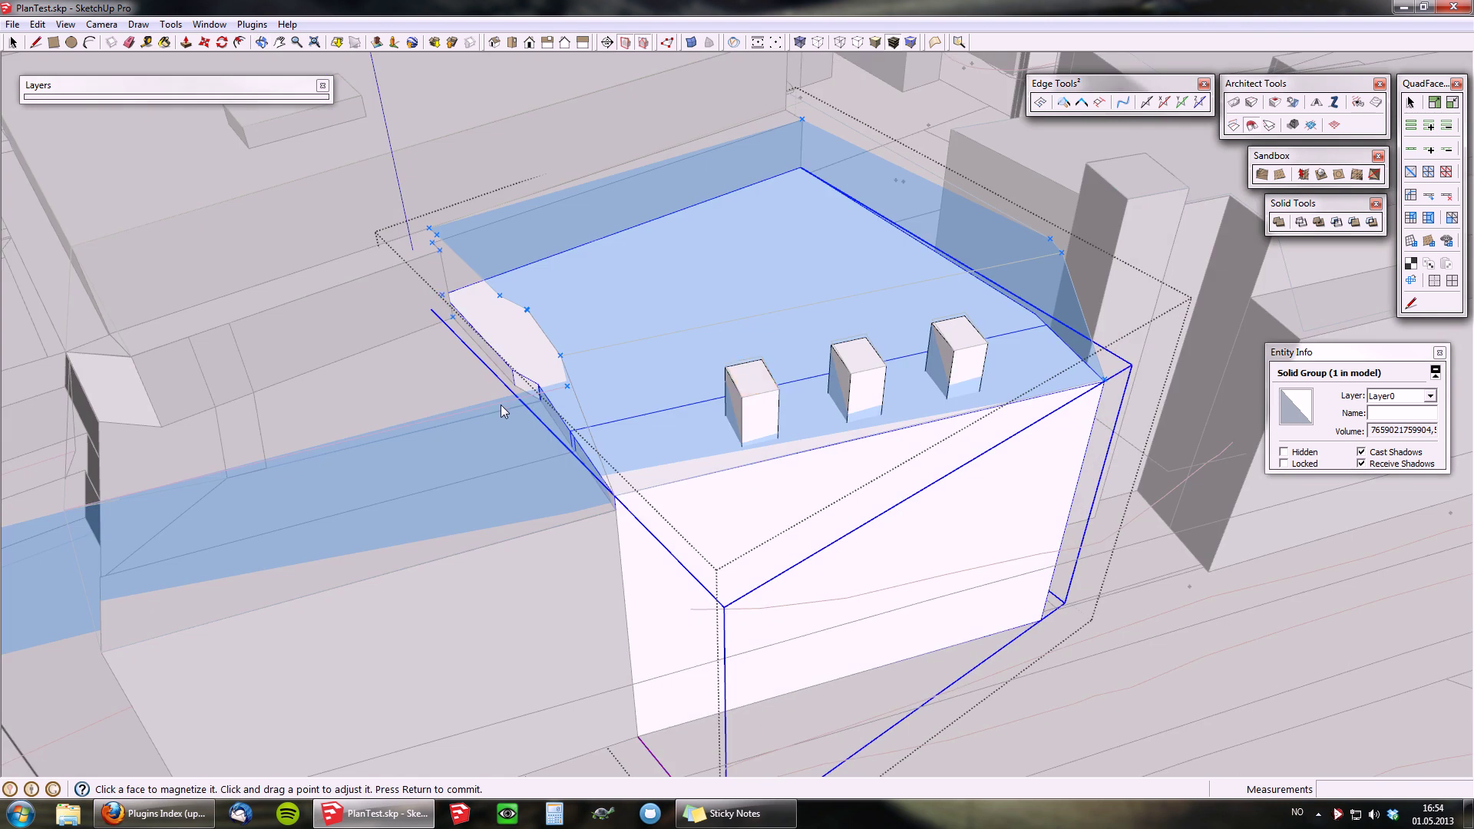
scroll(430, 417, "up", 2)
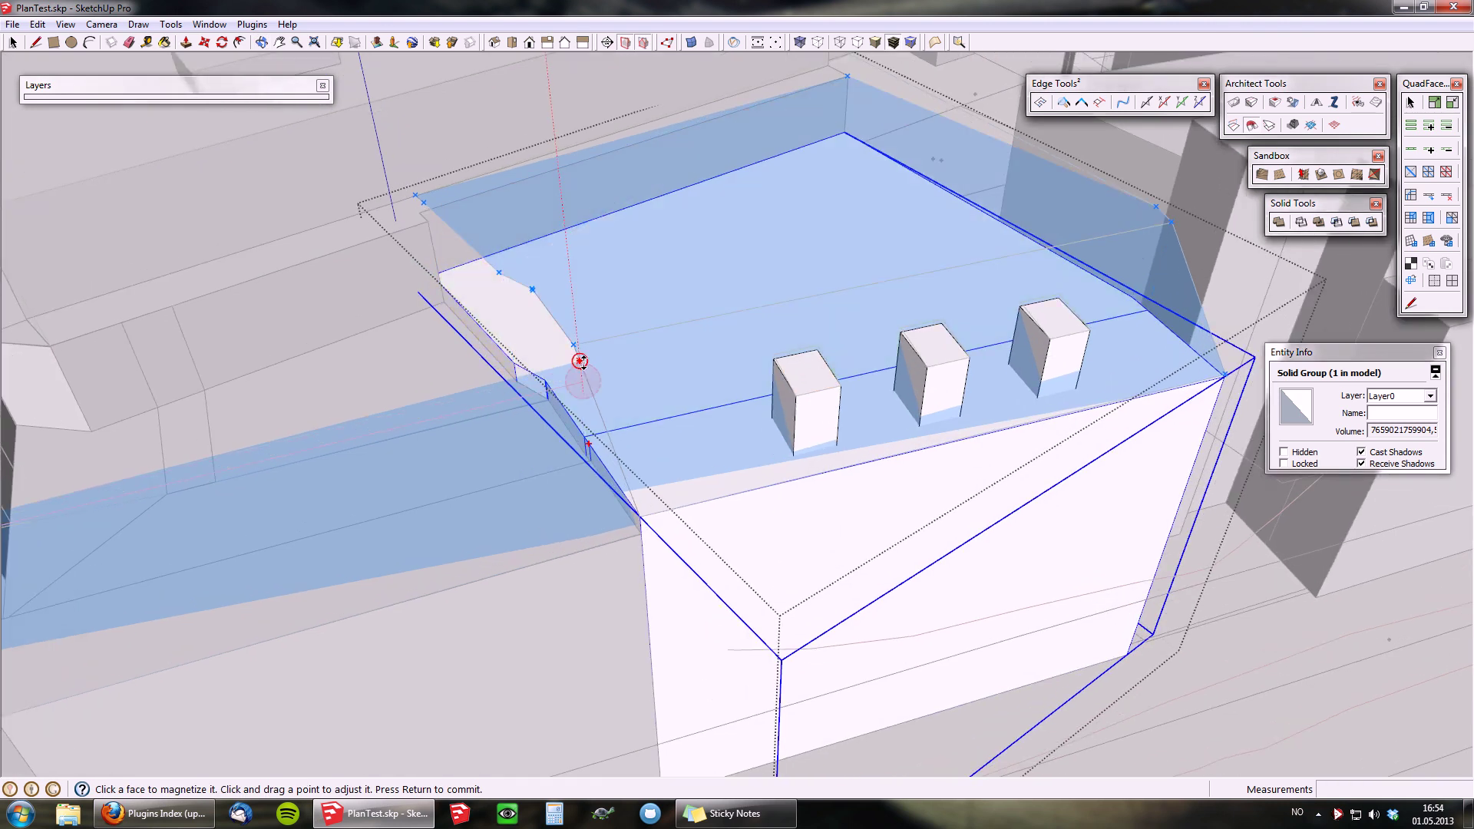
scroll(646, 453, "down", 5)
scroll(669, 449, "down", 3)
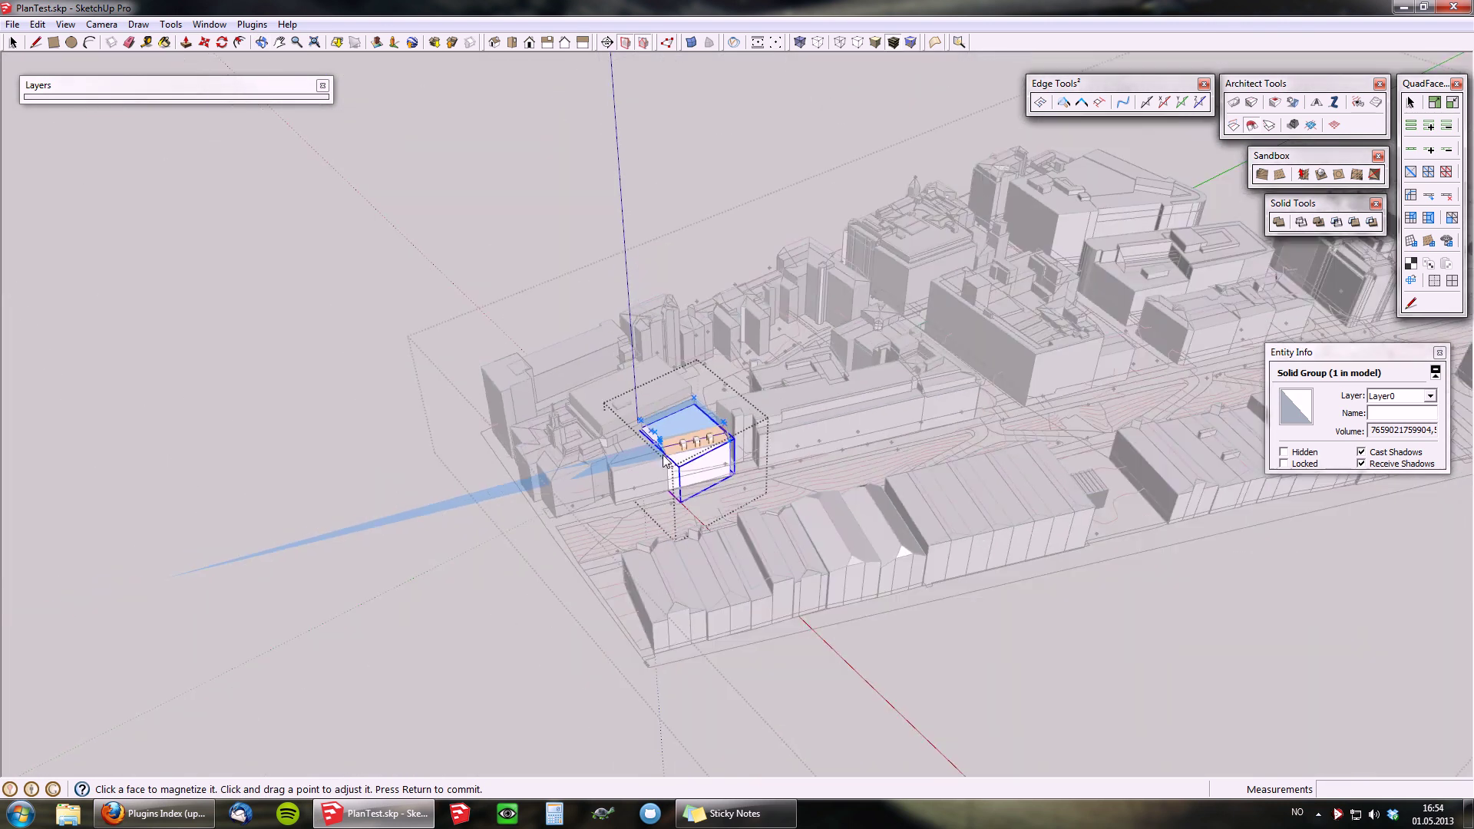
scroll(669, 449, "up", 8)
scroll(670, 450, "up", 1)
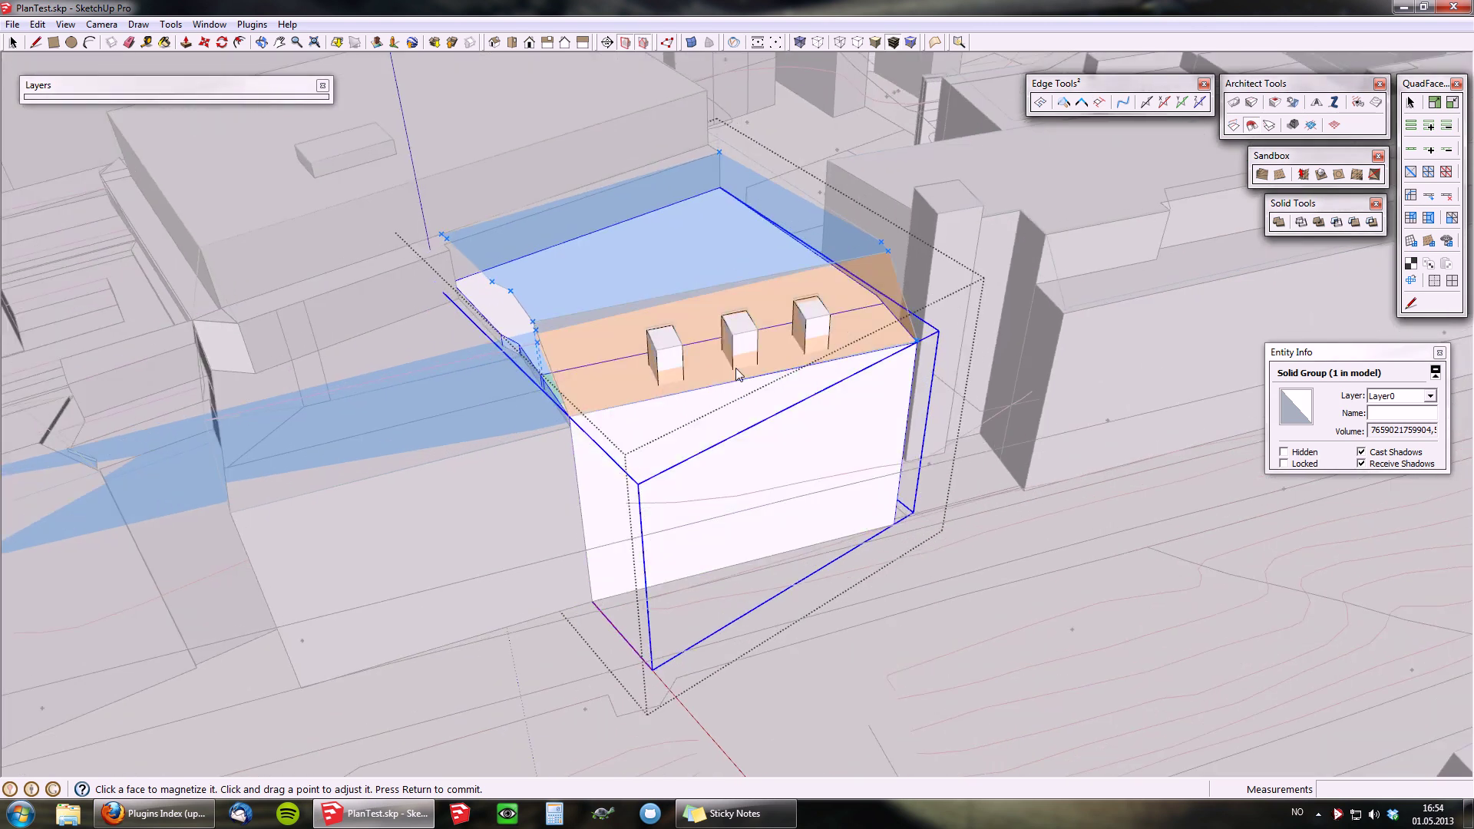
middle_click_drag(803, 361, 1035, 335)
key("Return")
- Undo the committed roof shape on the merged building
middle_click_drag(736, 424, 838, 397)
key("space")
key("ctrl+z")
middle_click_drag(701, 456, 490, 313)
scroll(507, 334, "up", 3)
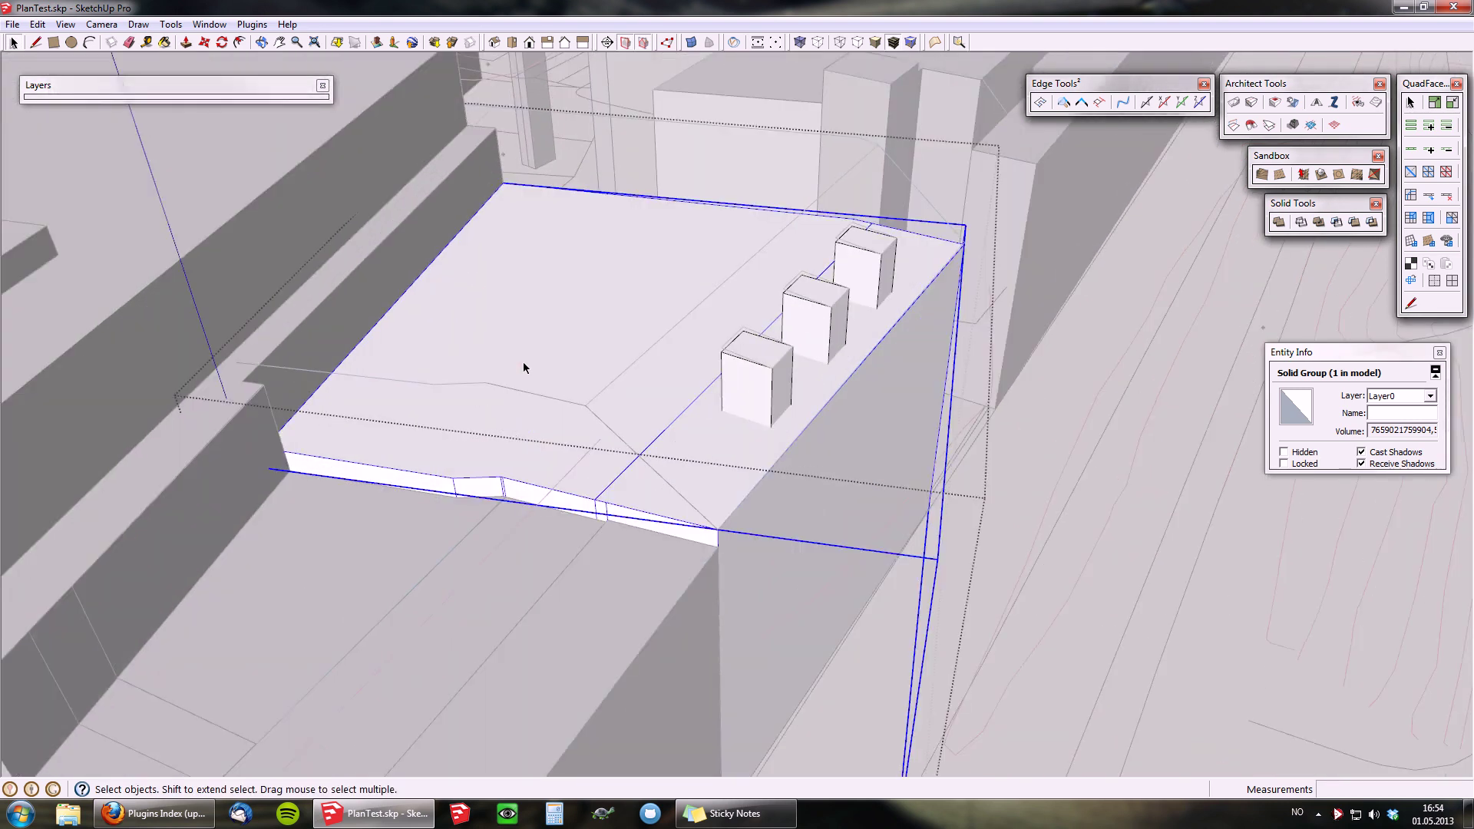
- Undo the merge and the lowering of the rear block's top, and close the rear block for editing
scroll(647, 442, "up", 2)
middle_click_drag(647, 442, 779, 467)
key("ctrl+z")
key("ctrl+z")
key("ctrl+z")
scroll(777, 556, "down", 3)
middle_click_drag(706, 526, 503, 445)
scroll(514, 449, "up", 1)
scroll(522, 453, "down", 3)
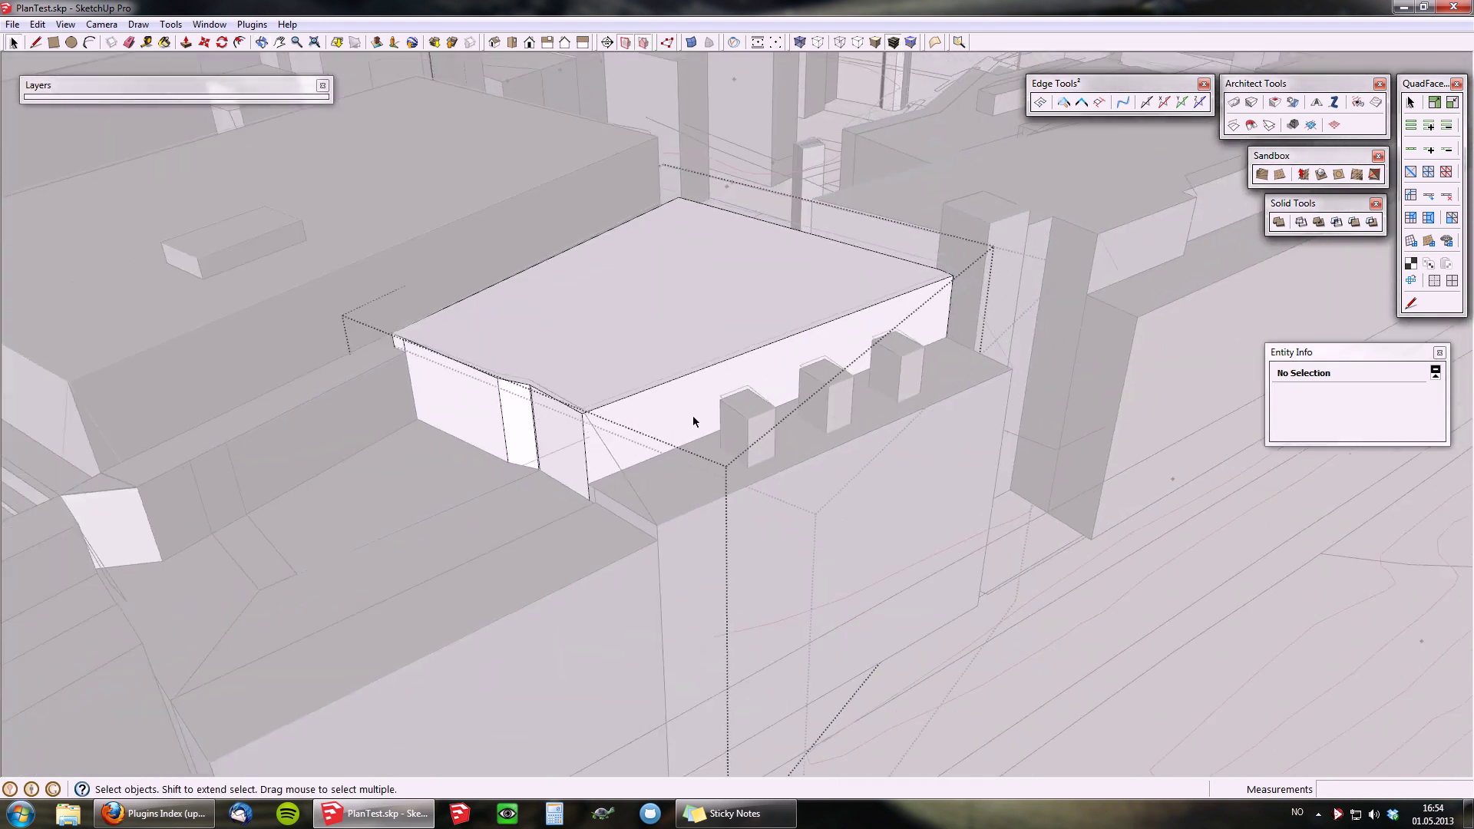
scroll(694, 422, "up", 1)
left_click(629, 477)
middle_click_drag(568, 440, 699, 529)
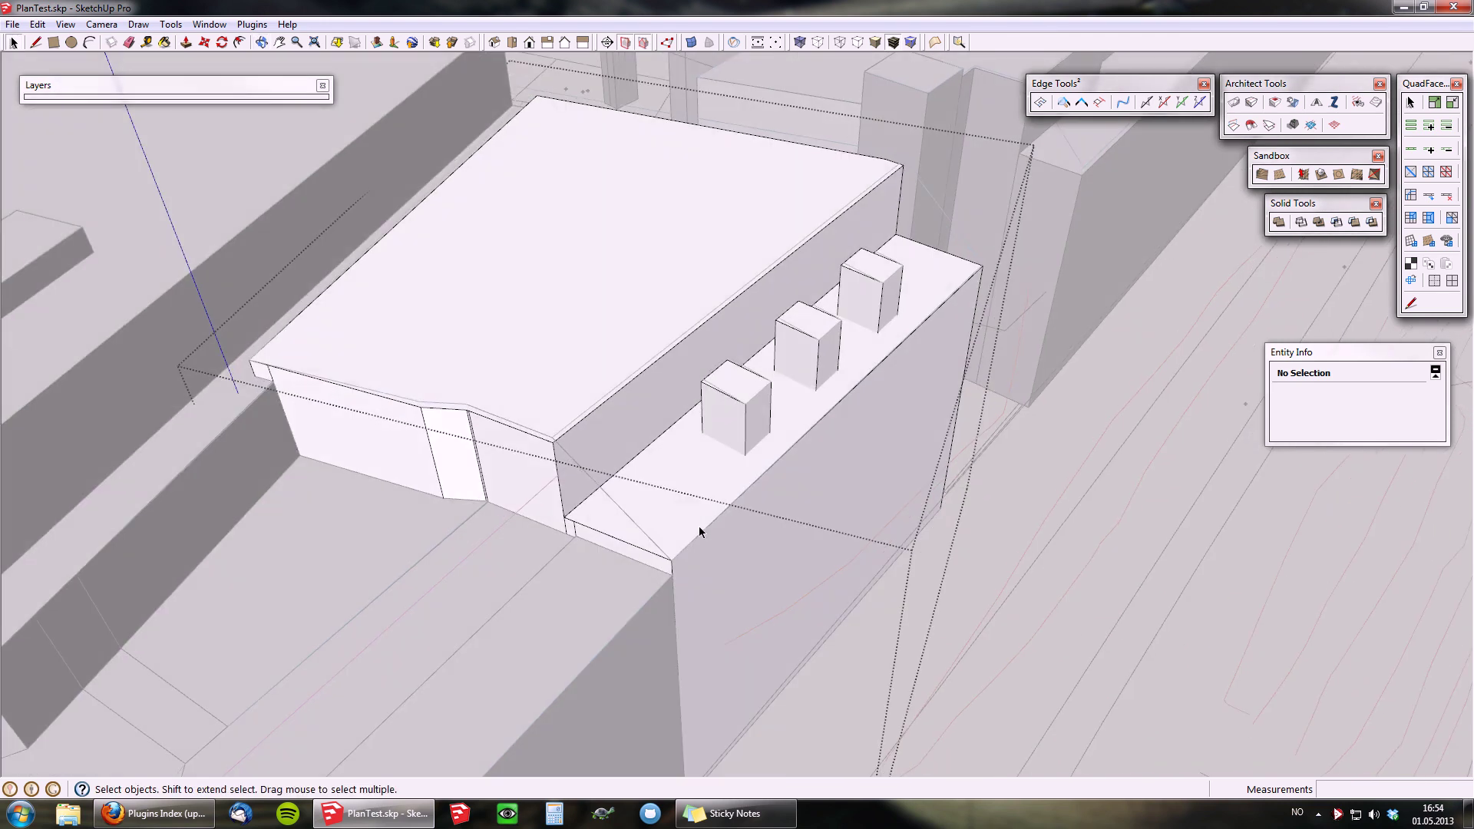
middle_click(701, 519)
- Magnetize the lower front block's top face with Architect Tools and commit its sloped roof up to the rear block
left_click(671, 510)
double_click(678, 444)
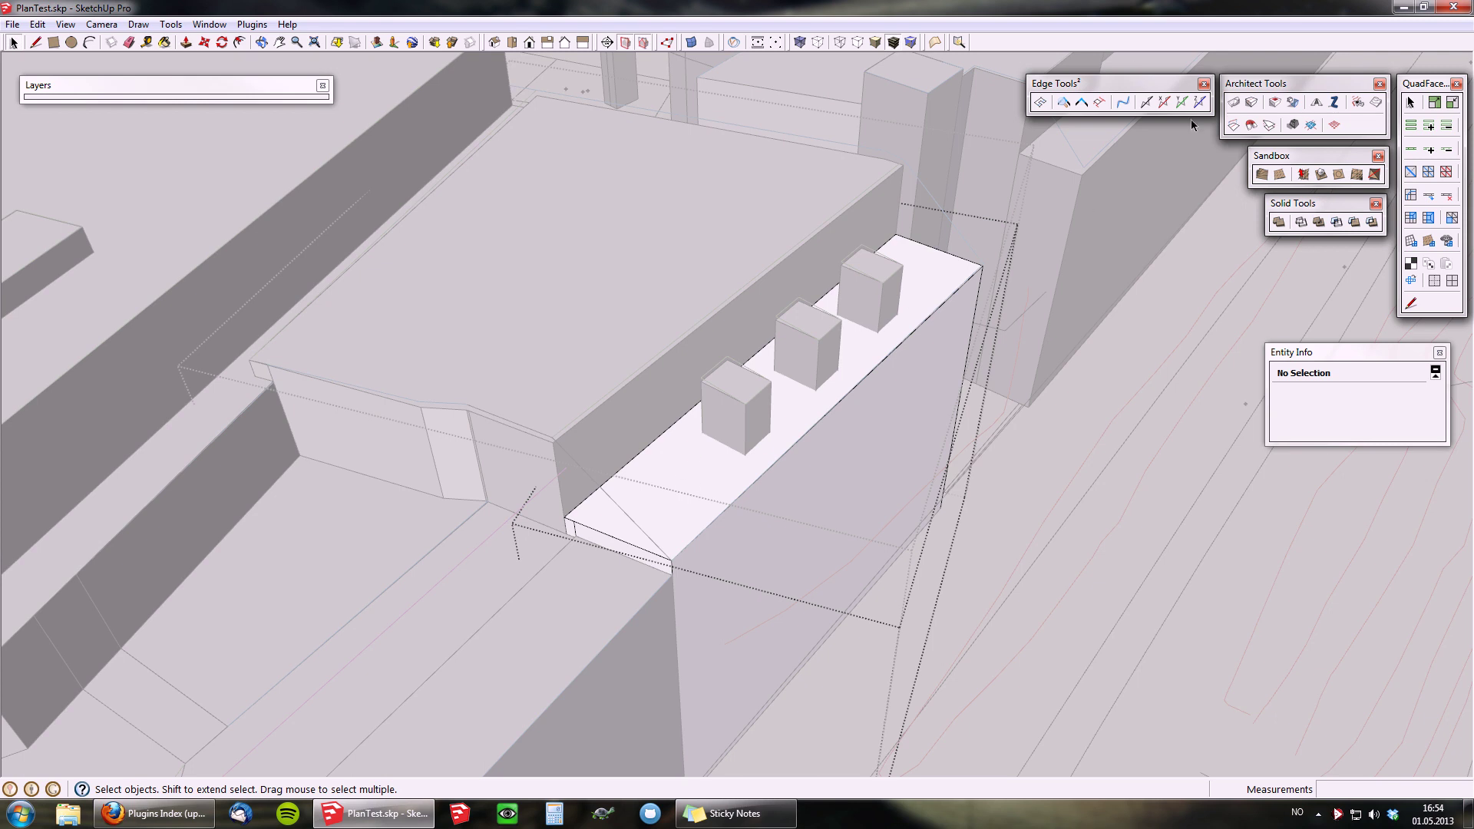
left_click(1254, 122)
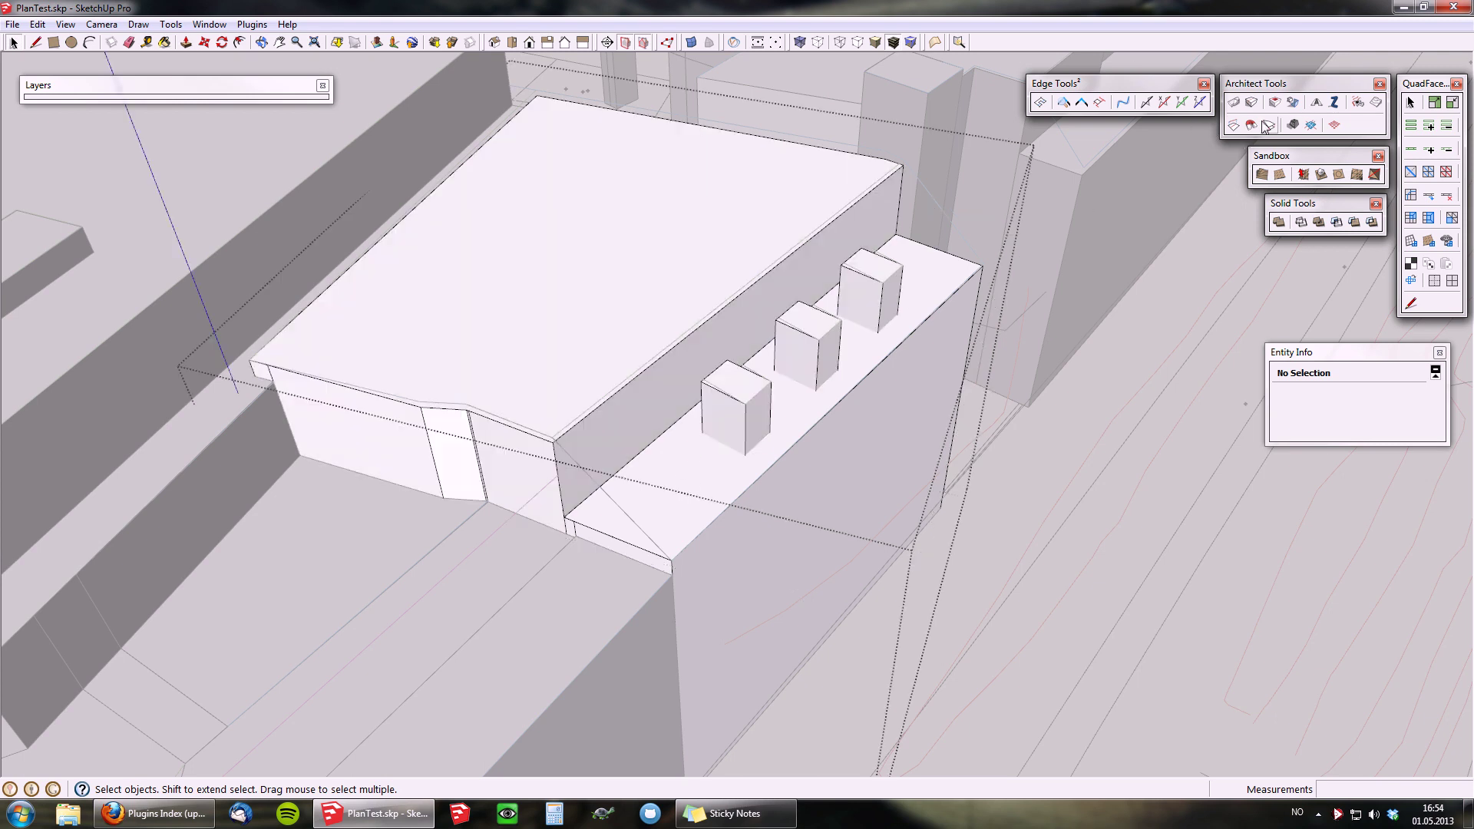
left_click(651, 462)
key("Return")
middle_click_drag(651, 464, 680, 397)
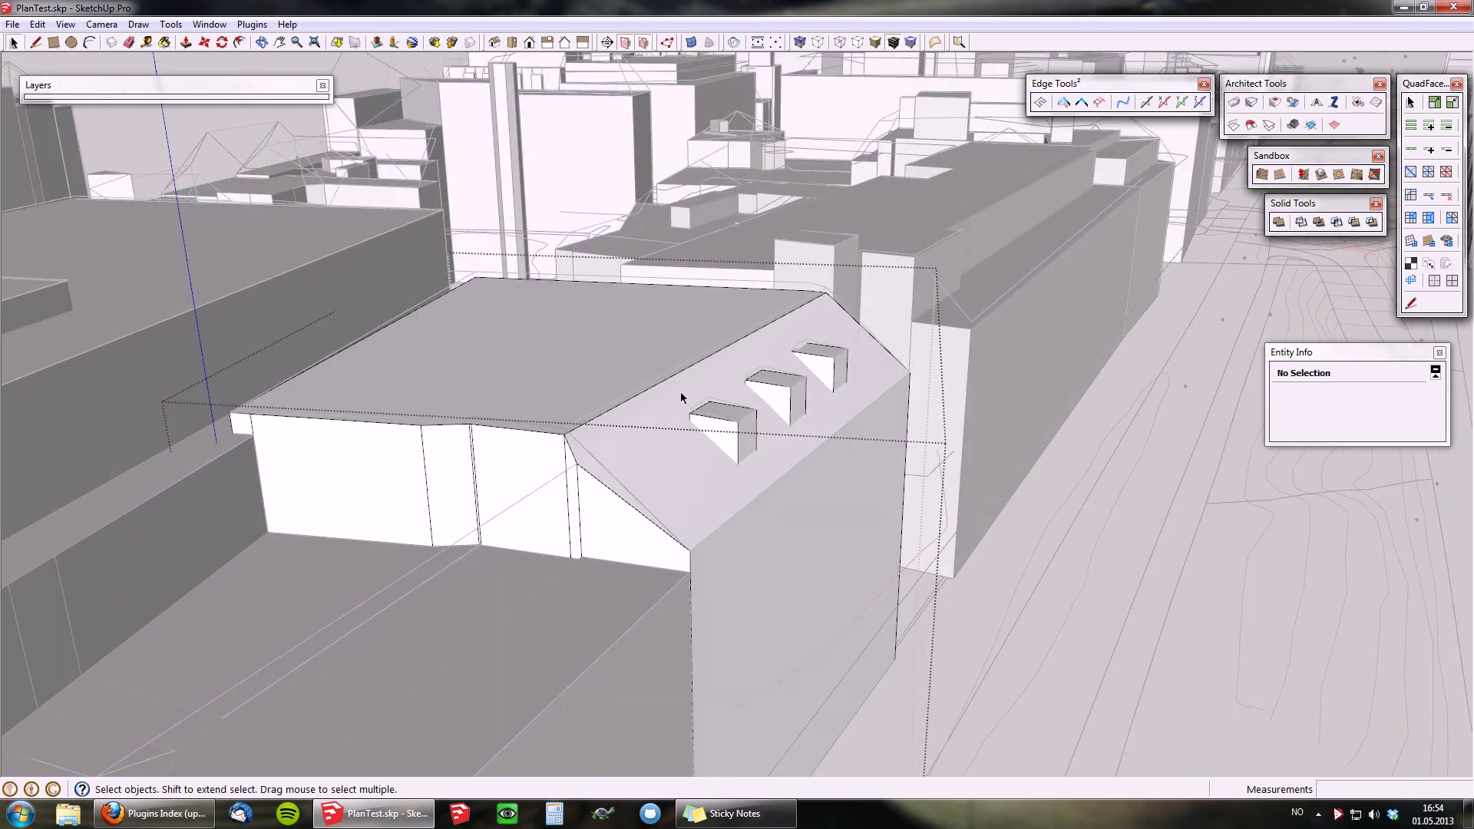
- Group the front and rear blocks together and merge them into one solid with Merge Solid Buildings
left_click(668, 475)
left_click(560, 361, "shift")
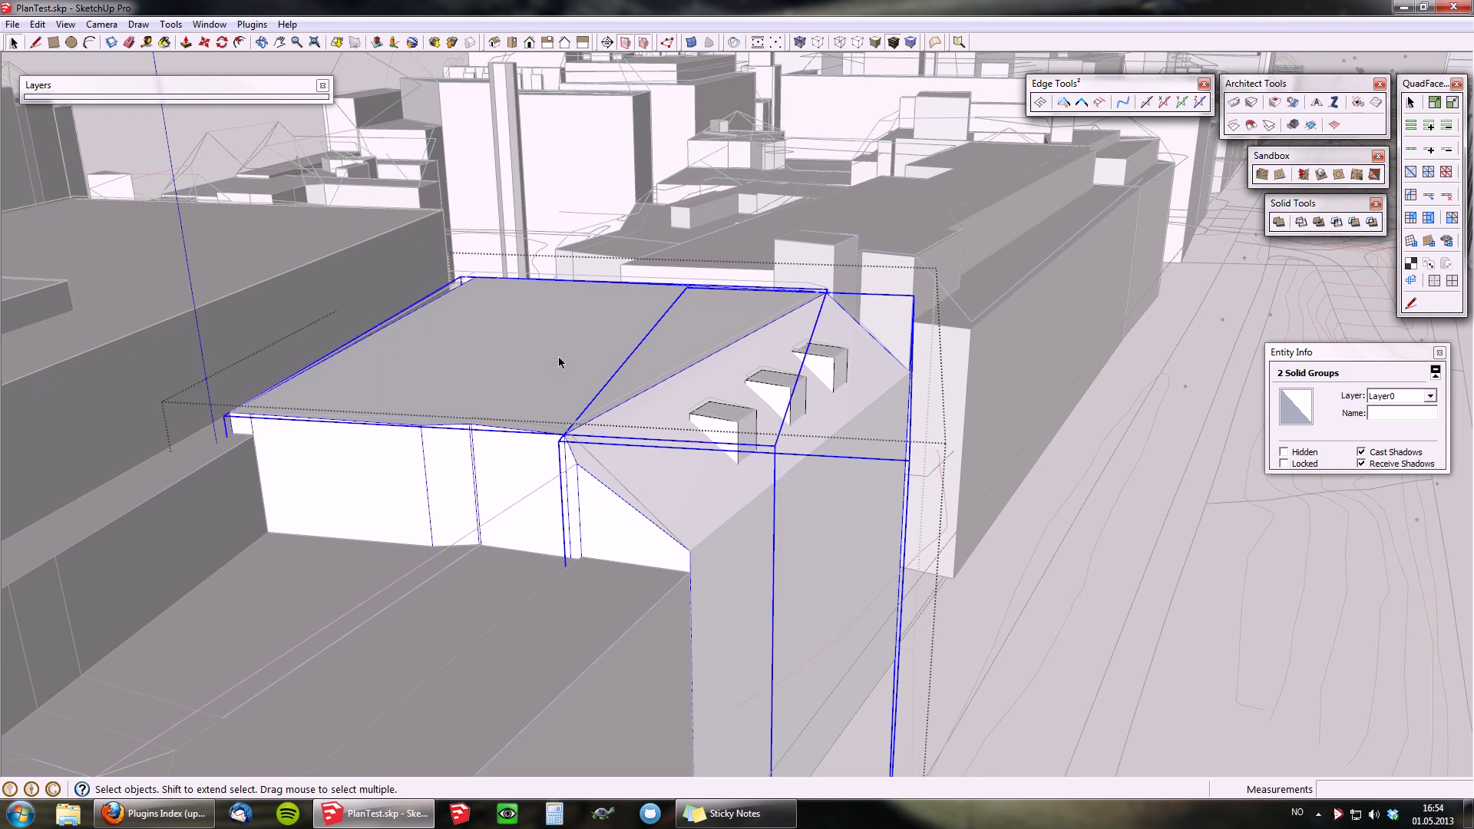
right_click(559, 362)
left_click(614, 529)
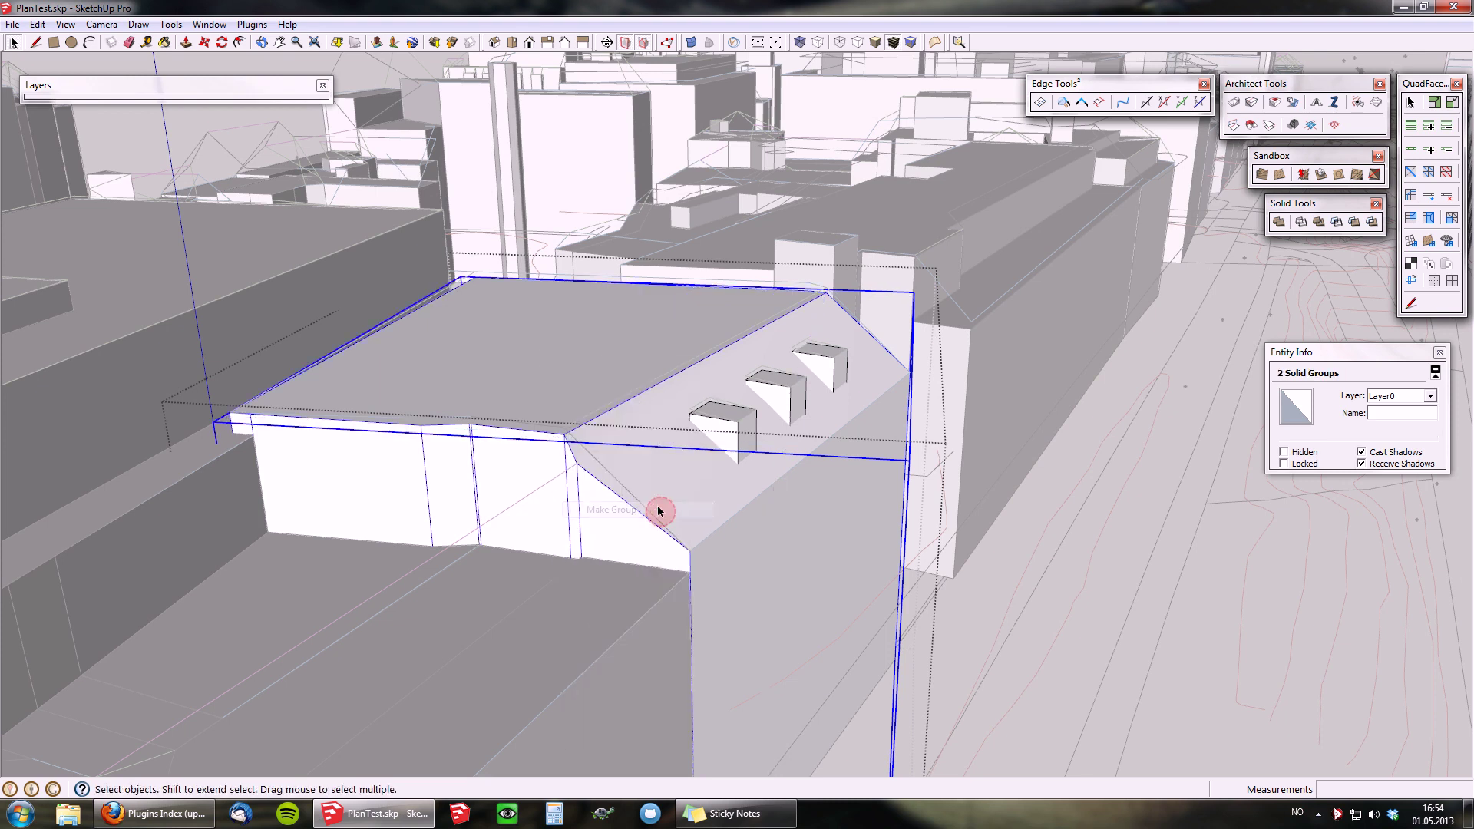
left_click(1251, 103)
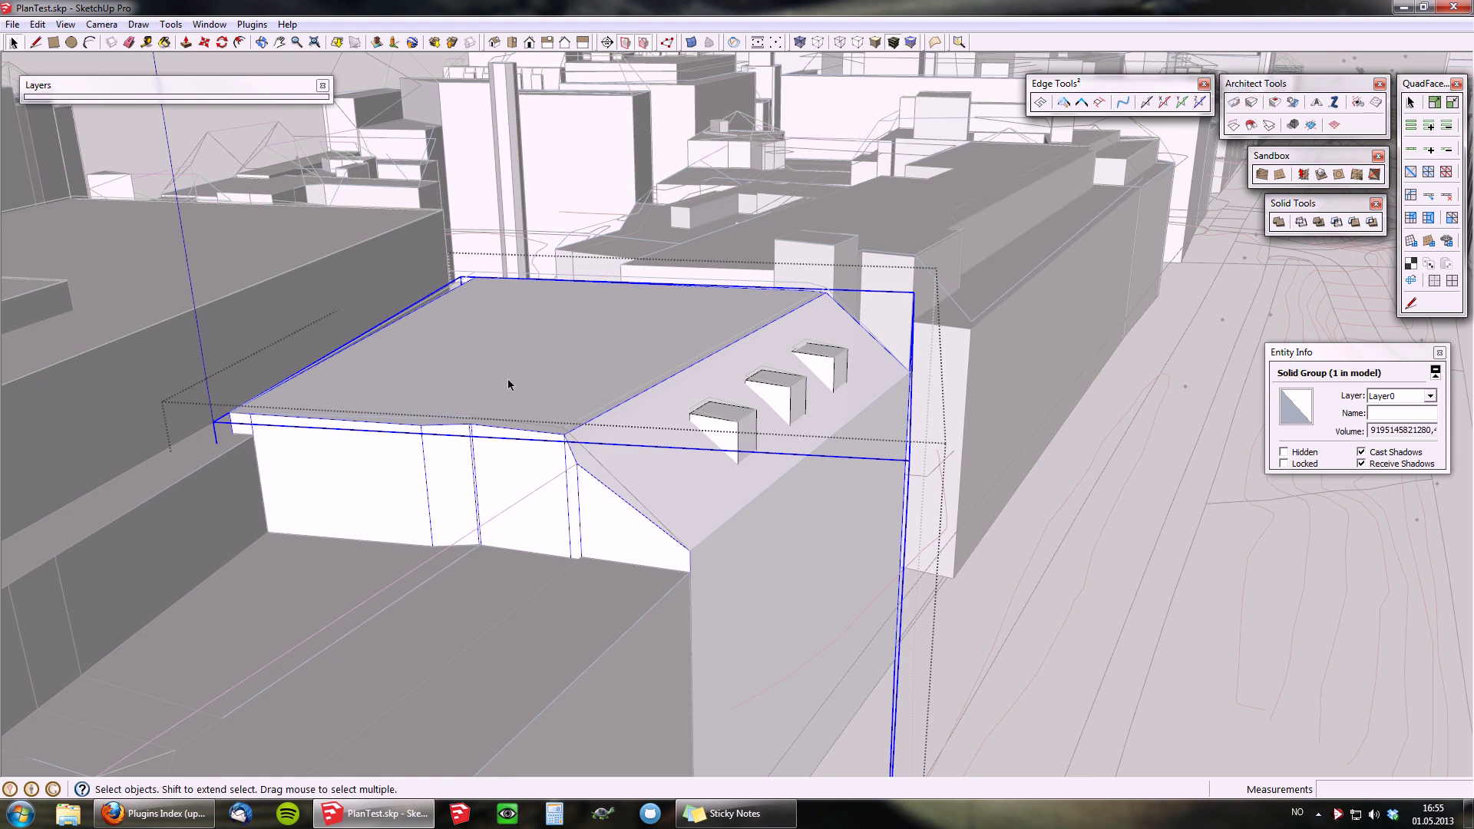
- Magnetize the merged building's large top face with the Magnet Tool and commit its shape
middle_click_drag(508, 385, 506, 428)
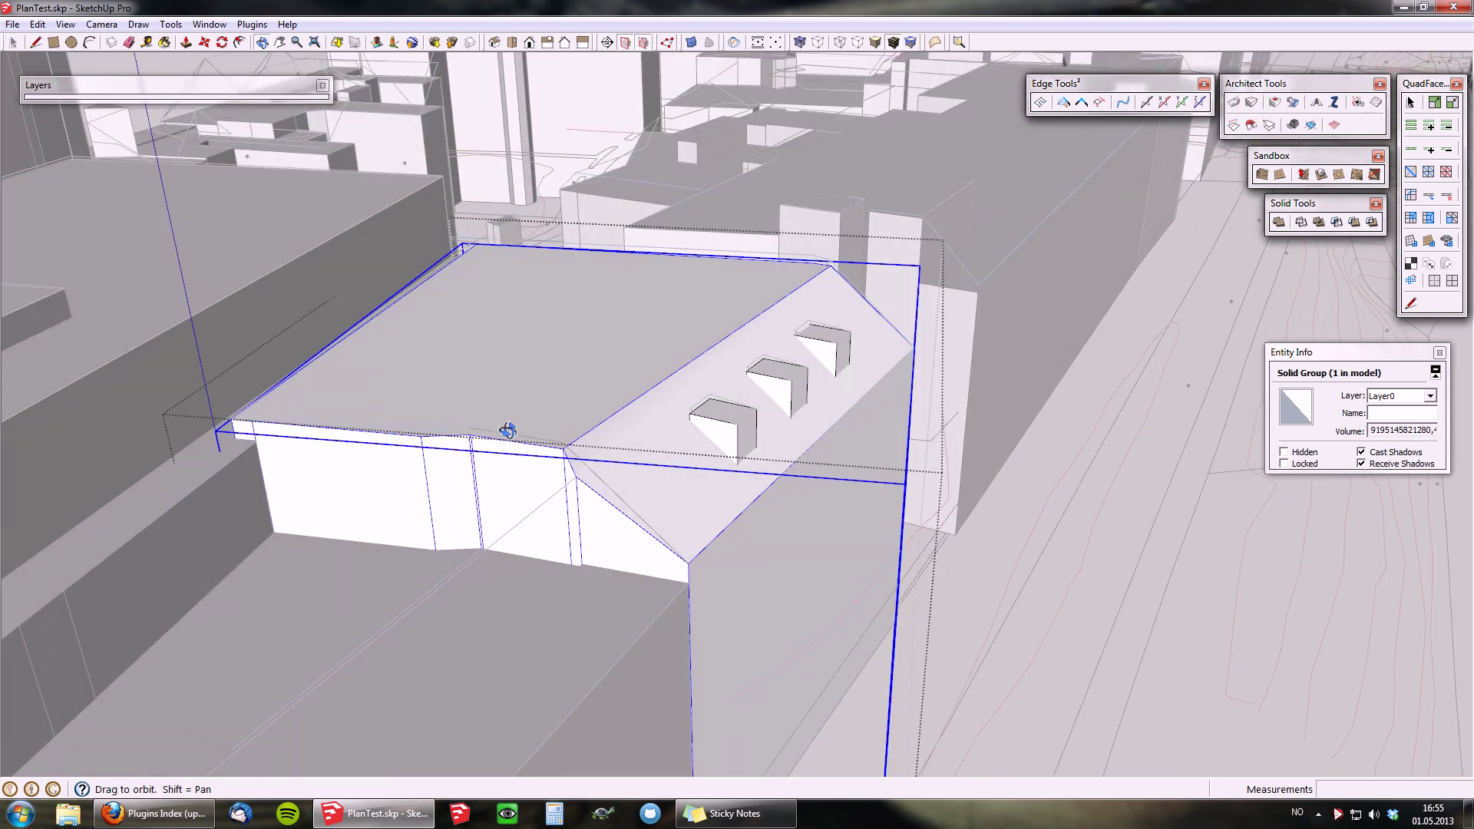
left_click(559, 382)
left_click(545, 346)
left_click(1251, 124)
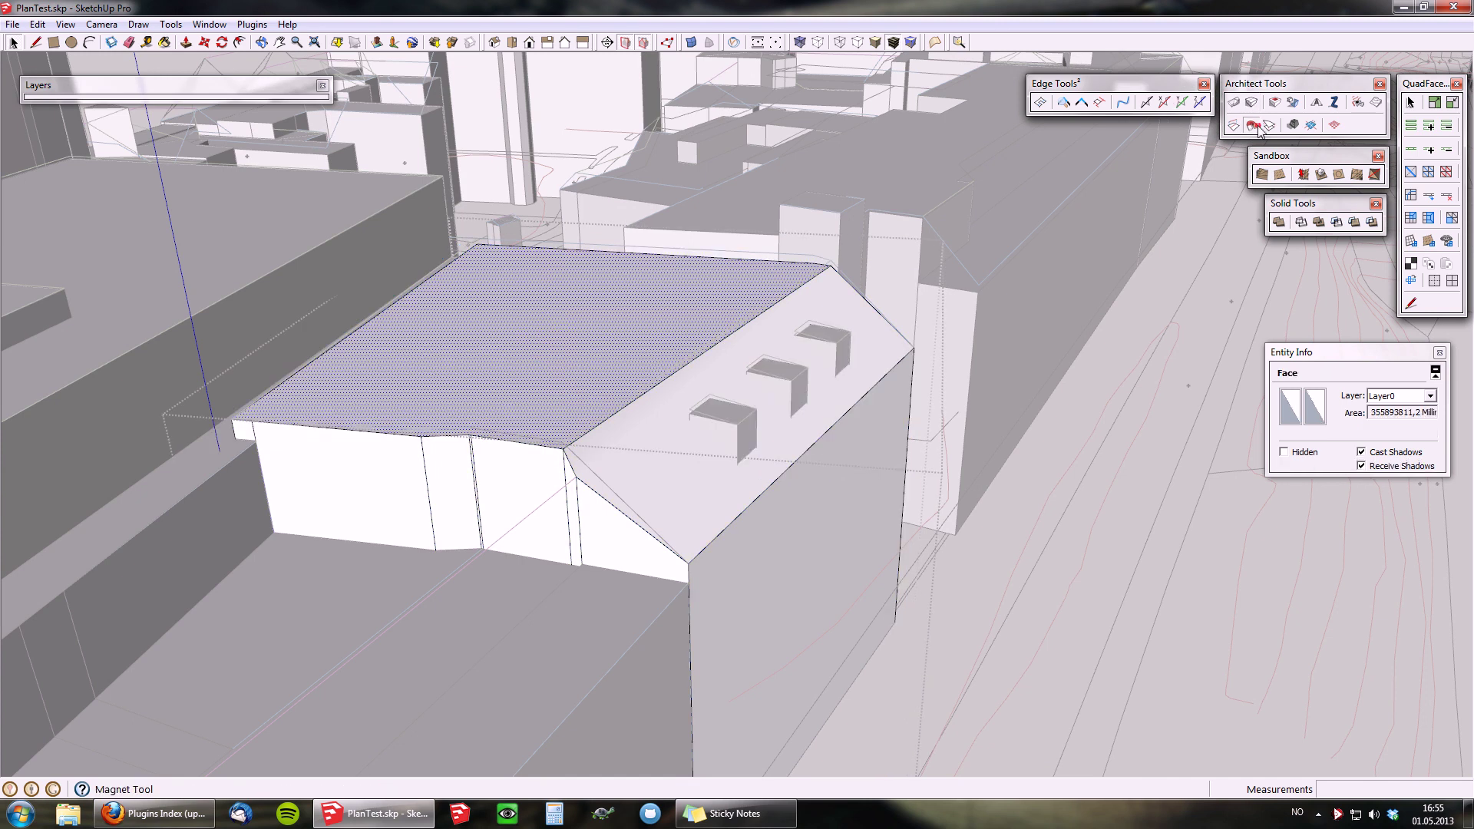
left_click(503, 347)
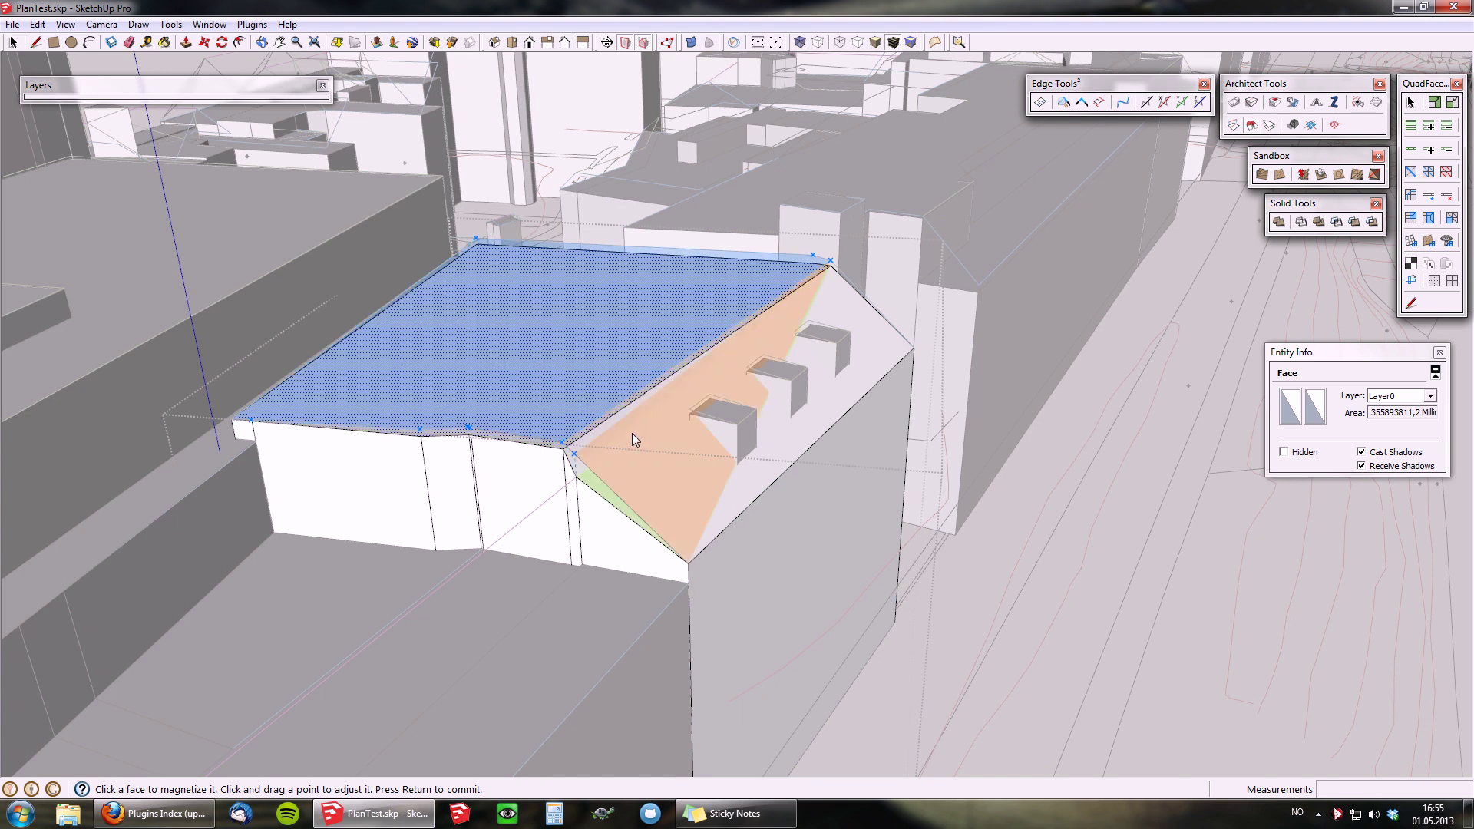
key("Return")
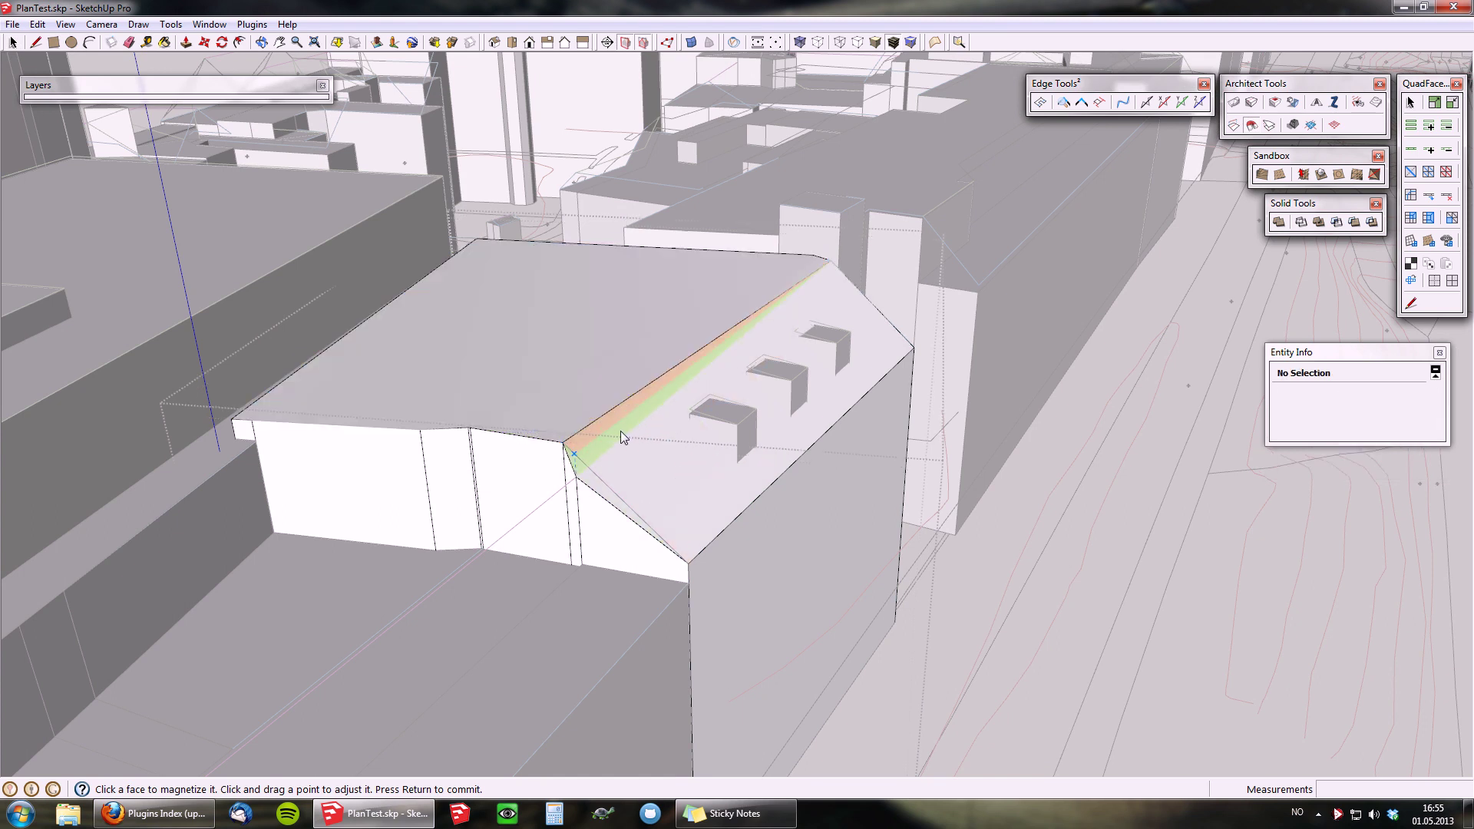
- Magnetize the sloped front roof face beside the dormers, commit it, and close the merged building for editing
scroll(598, 453, "up", 2)
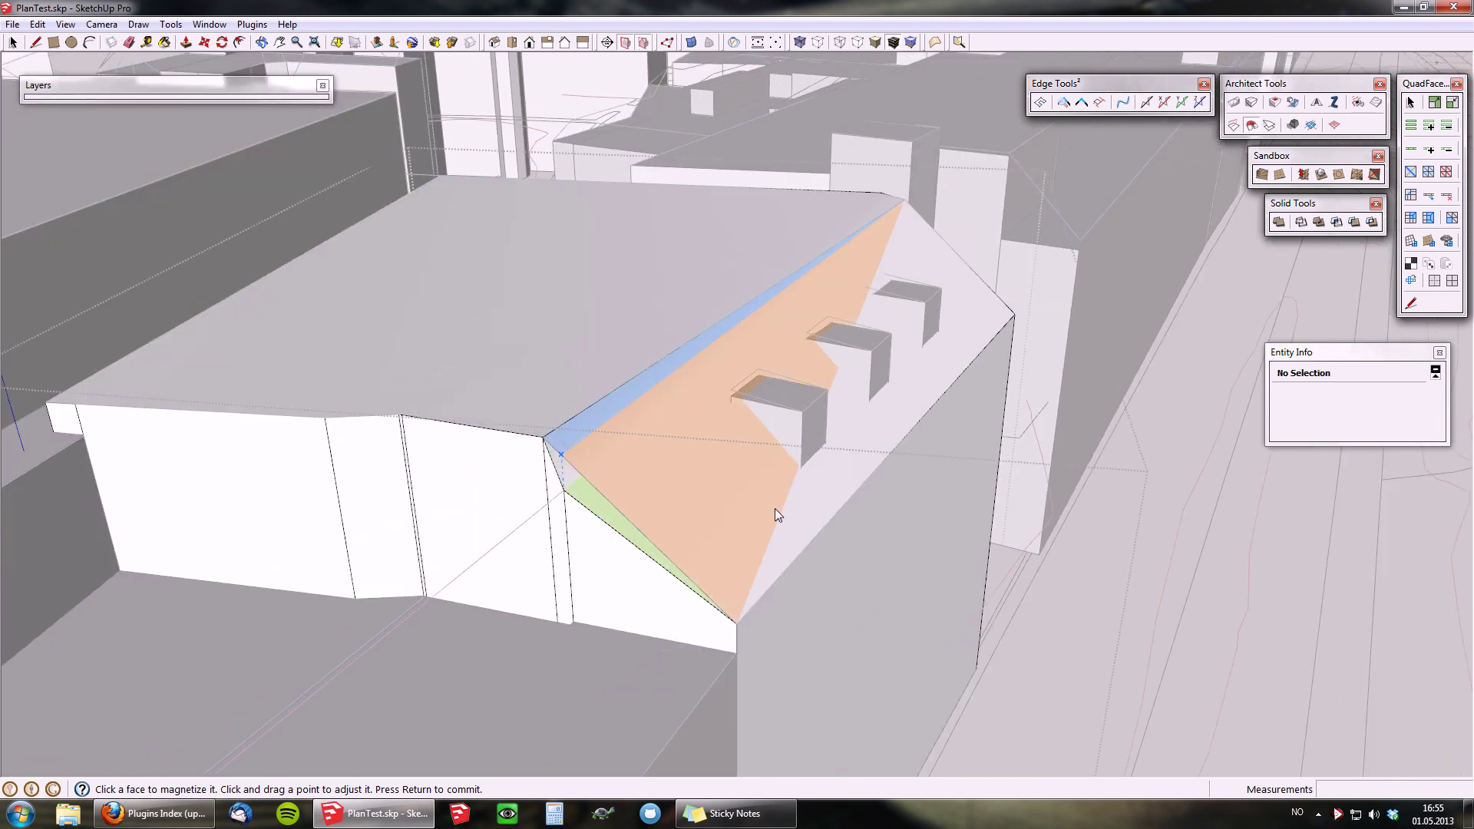
left_click(783, 516)
key("Return")
middle_click_drag(781, 517, 750, 425)
key("space")
scroll(748, 425, "down", 2)
scroll(803, 453, "up", 4)
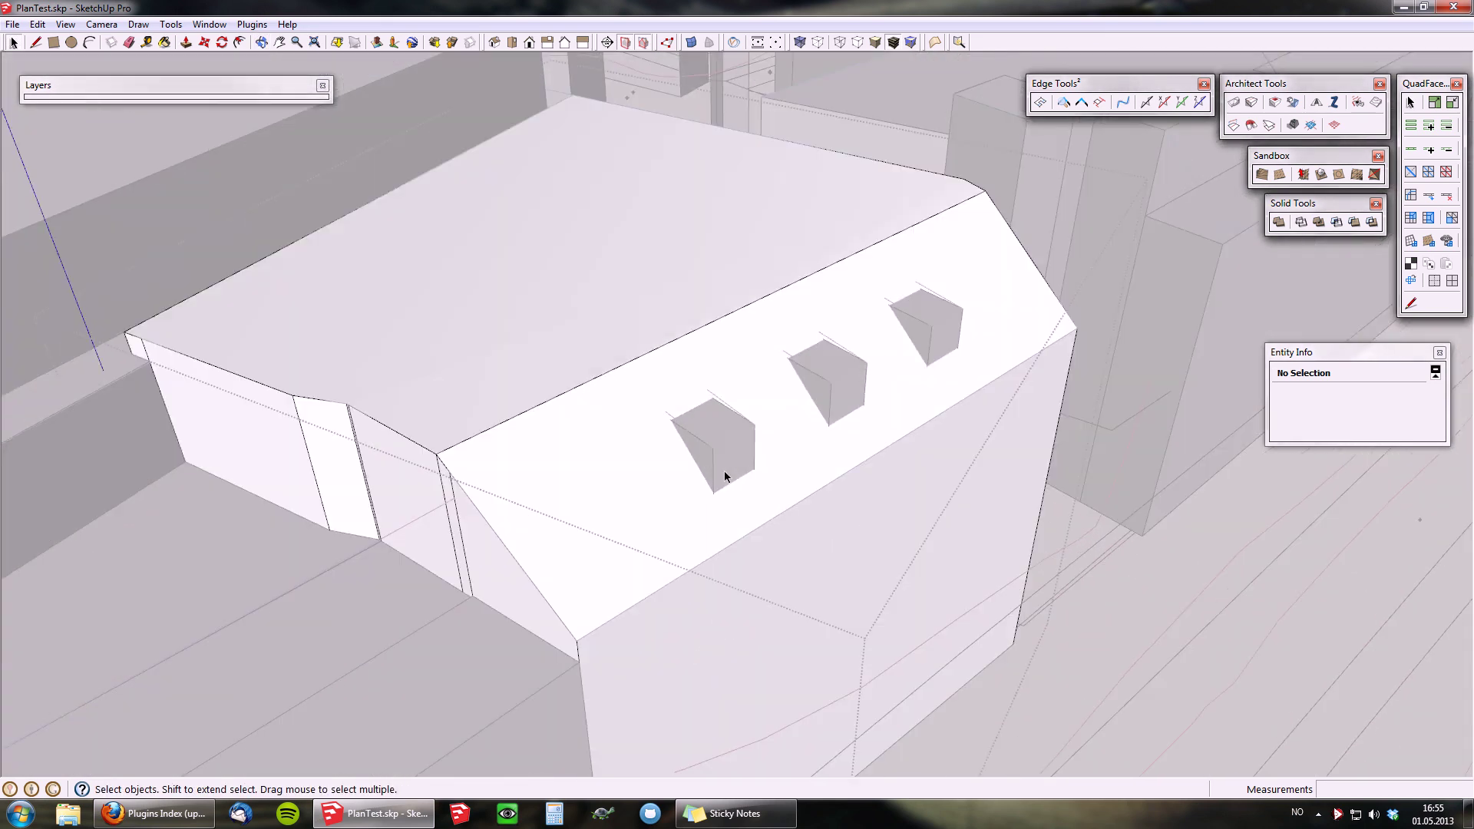
left_click(494, 473)
middle_click_drag(546, 455, 596, 424)
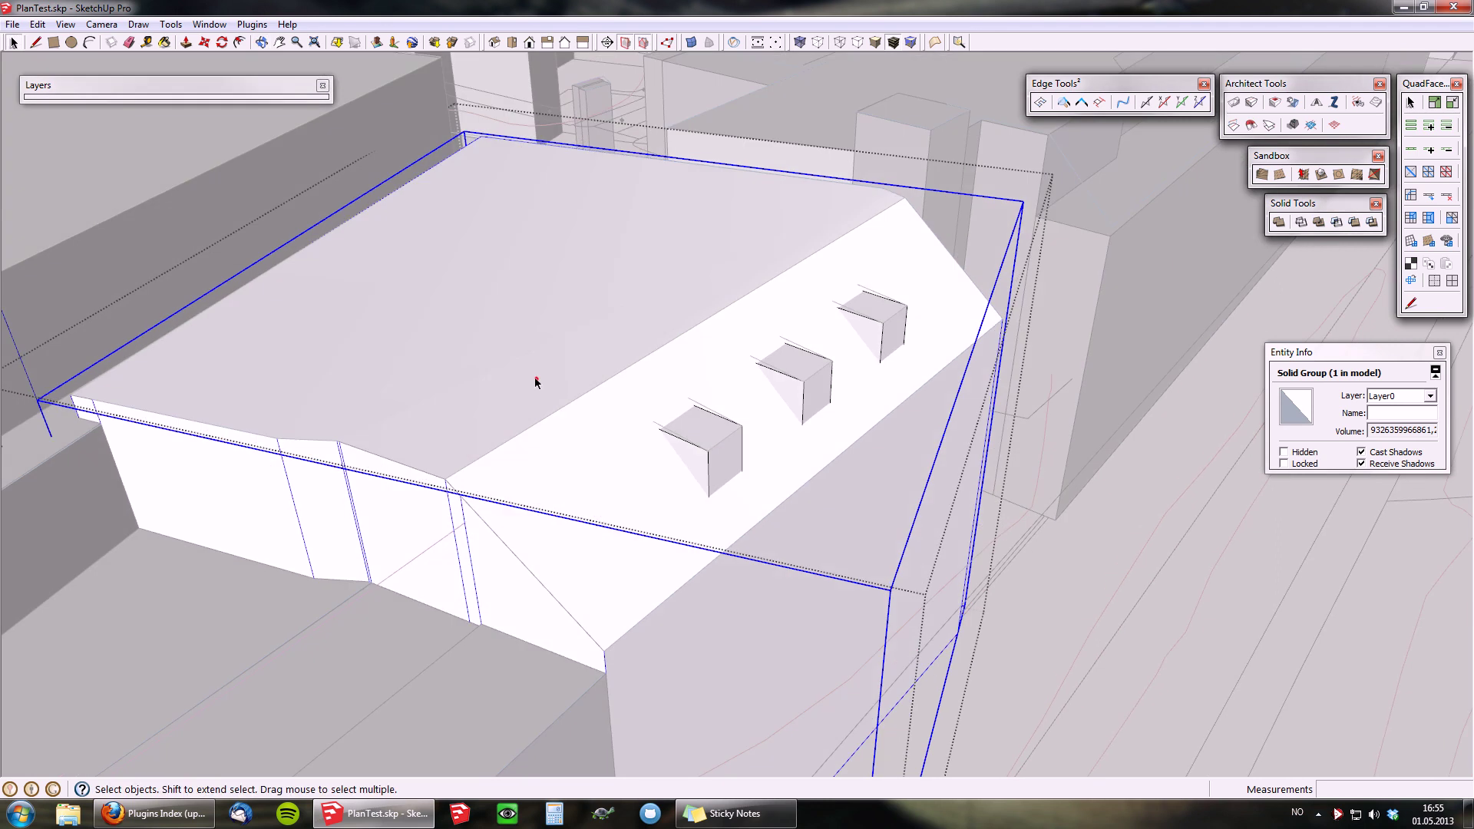
- Magnetize the top faces of the three roof dormers so they extend back to the slope, and commit
scroll(703, 442, "up", 3)
middle_click_drag(703, 441, 791, 367)
middle_click_drag(720, 447, 516, 595)
scroll(787, 397, "down", 4)
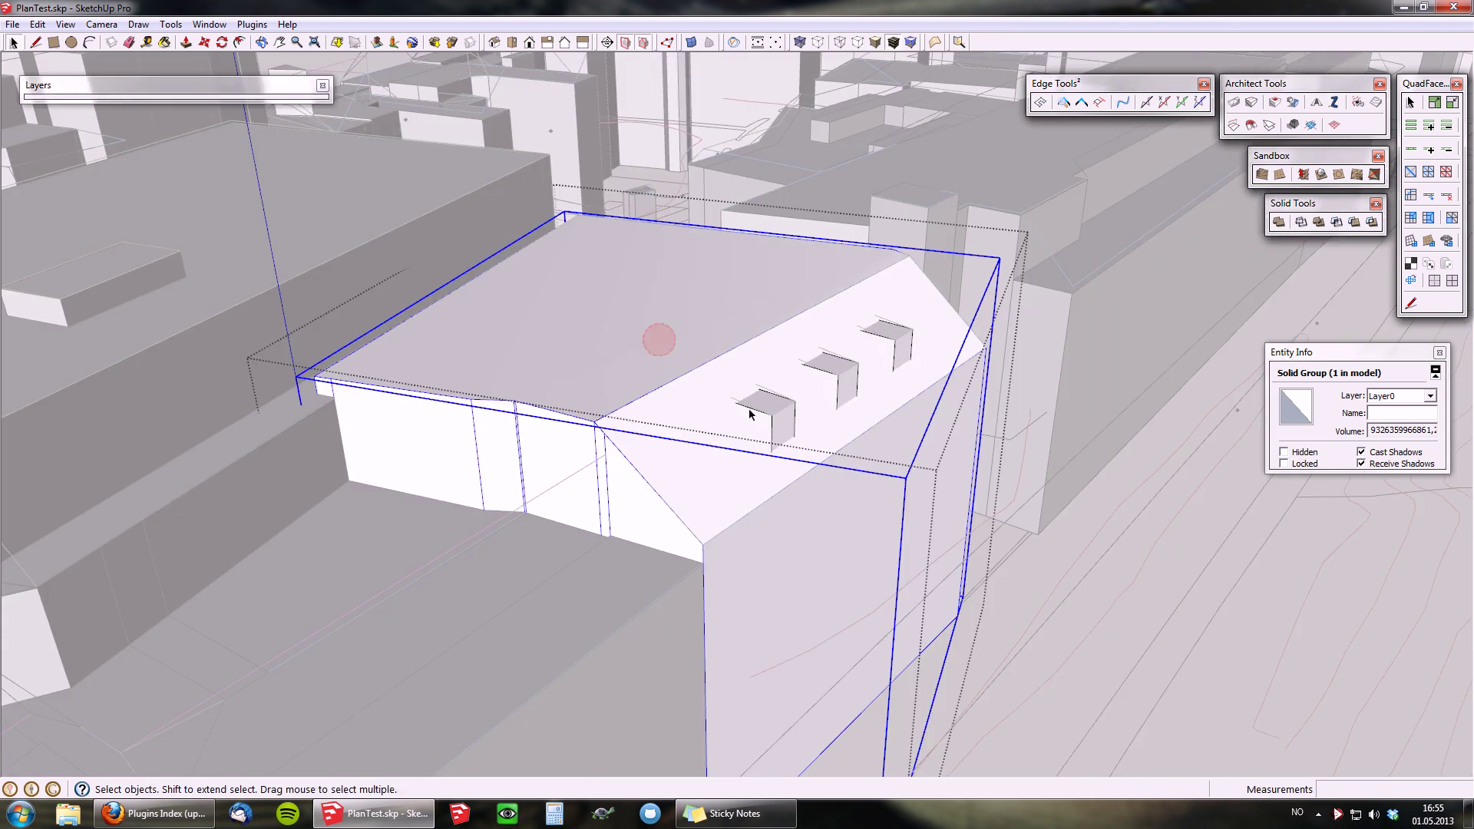
scroll(755, 418, "up", 2)
left_click(1251, 124)
left_click(766, 403)
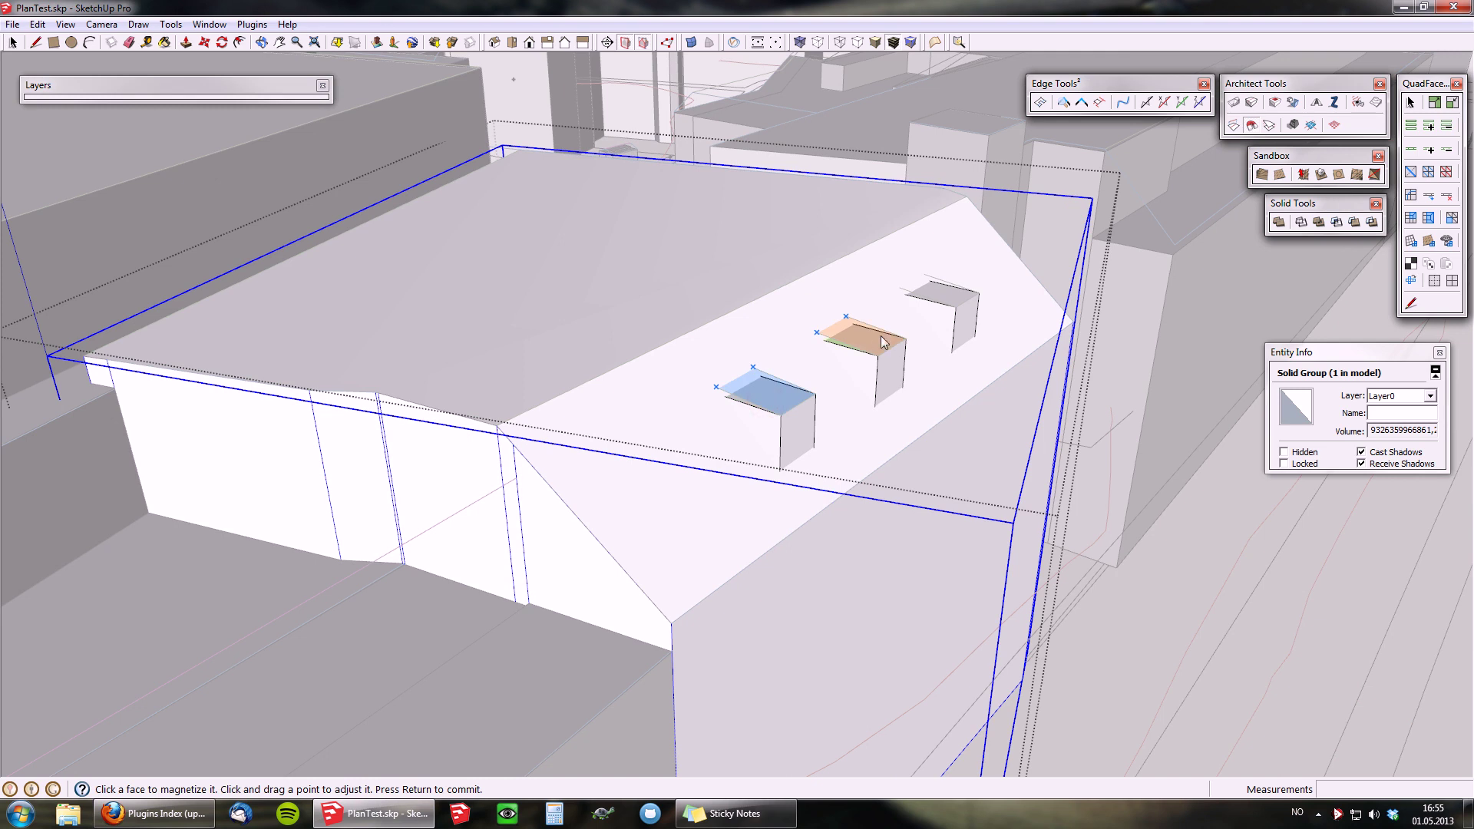
left_click(866, 337)
left_click(951, 296)
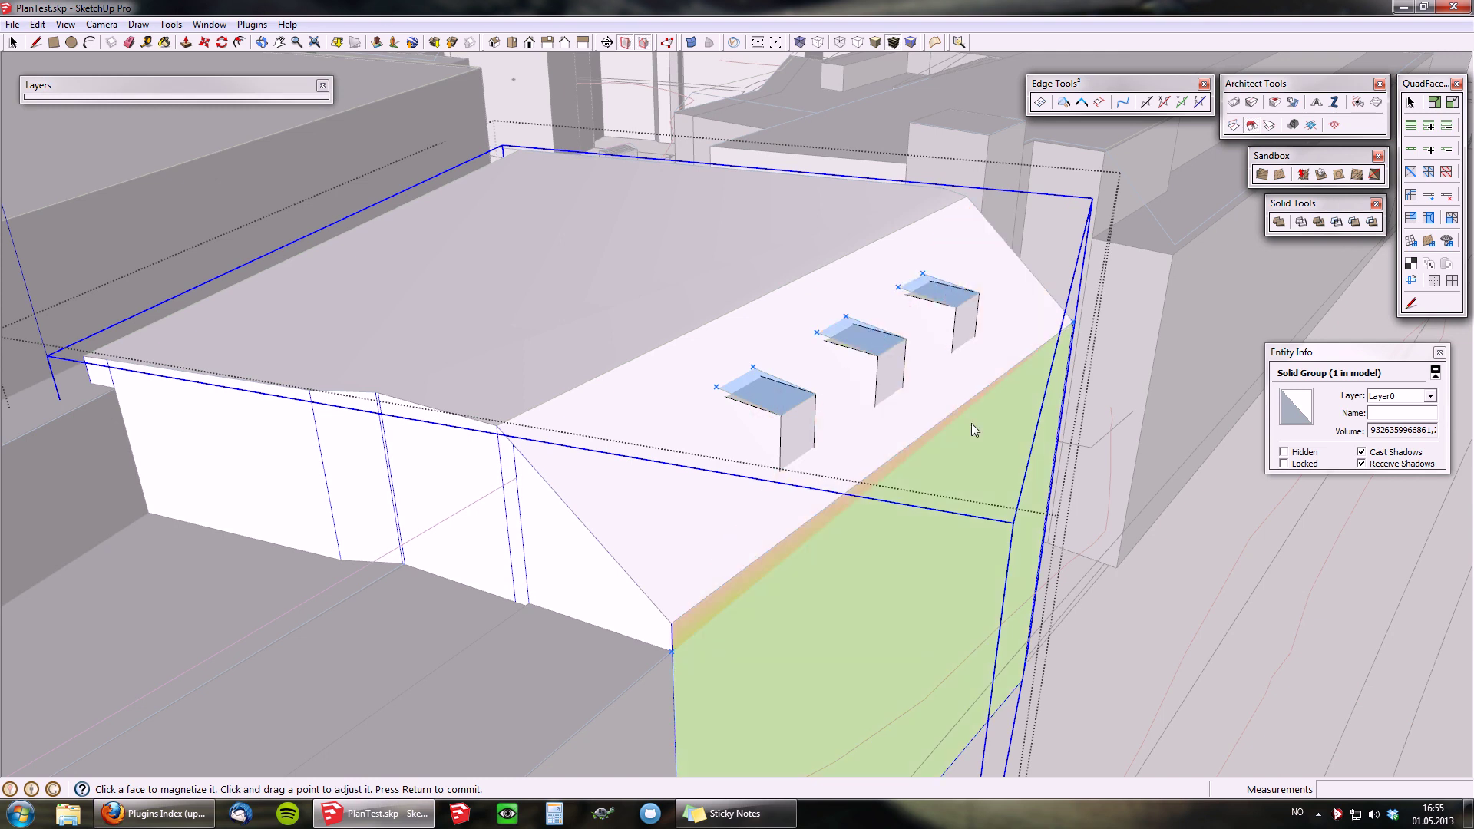
key("Return")
key("space")
middle_click_drag(946, 435, 796, 427)
scroll(777, 484, "down", 4)
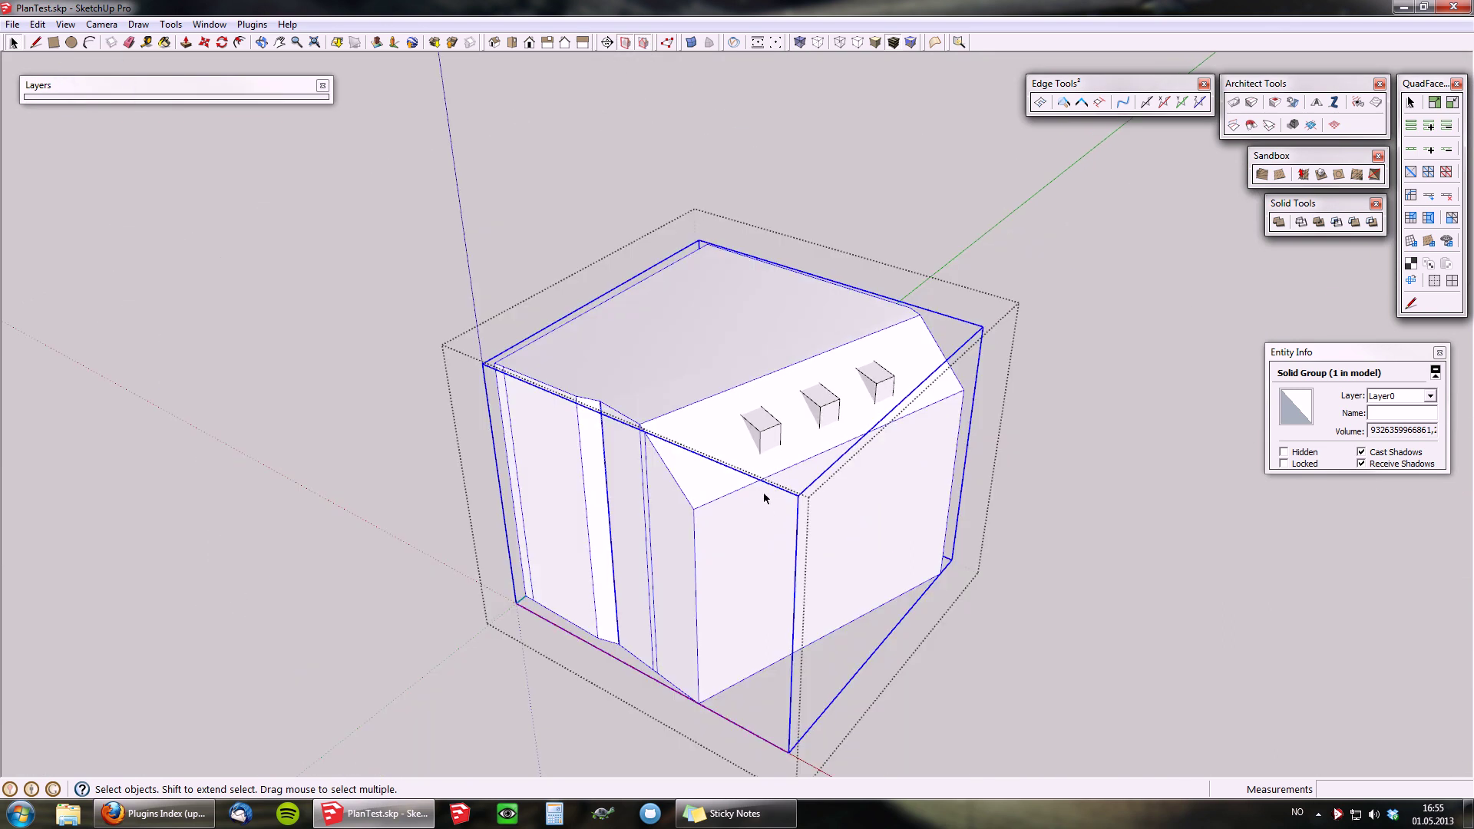
- Try to join the building and its three dormers with Outer Shell, and undo the result
left_click(762, 430)
left_click(818, 397)
left_click(889, 366)
left_click(877, 376)
left_click_drag(918, 500, 614, 206)
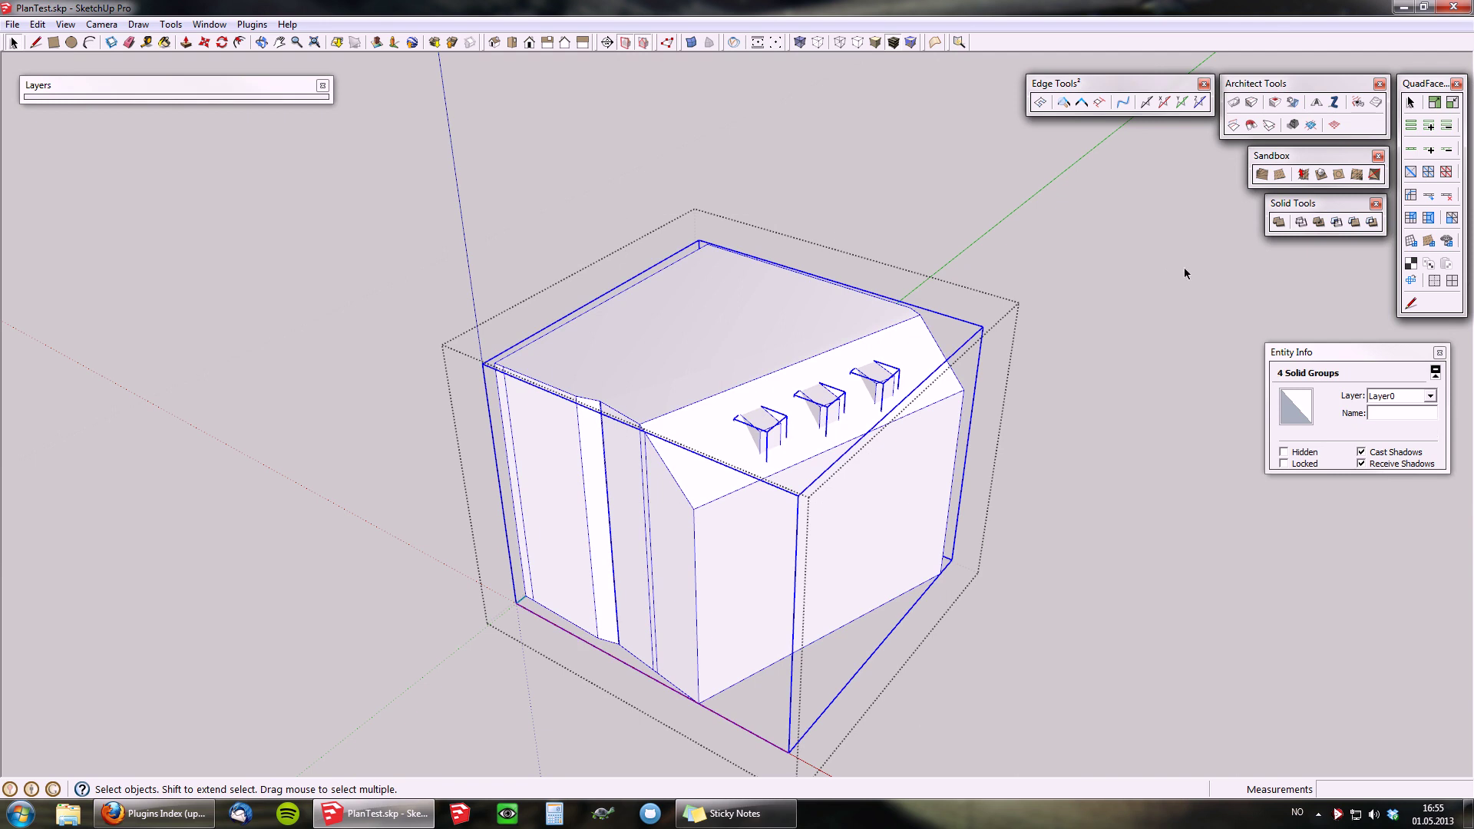
left_click(1279, 224)
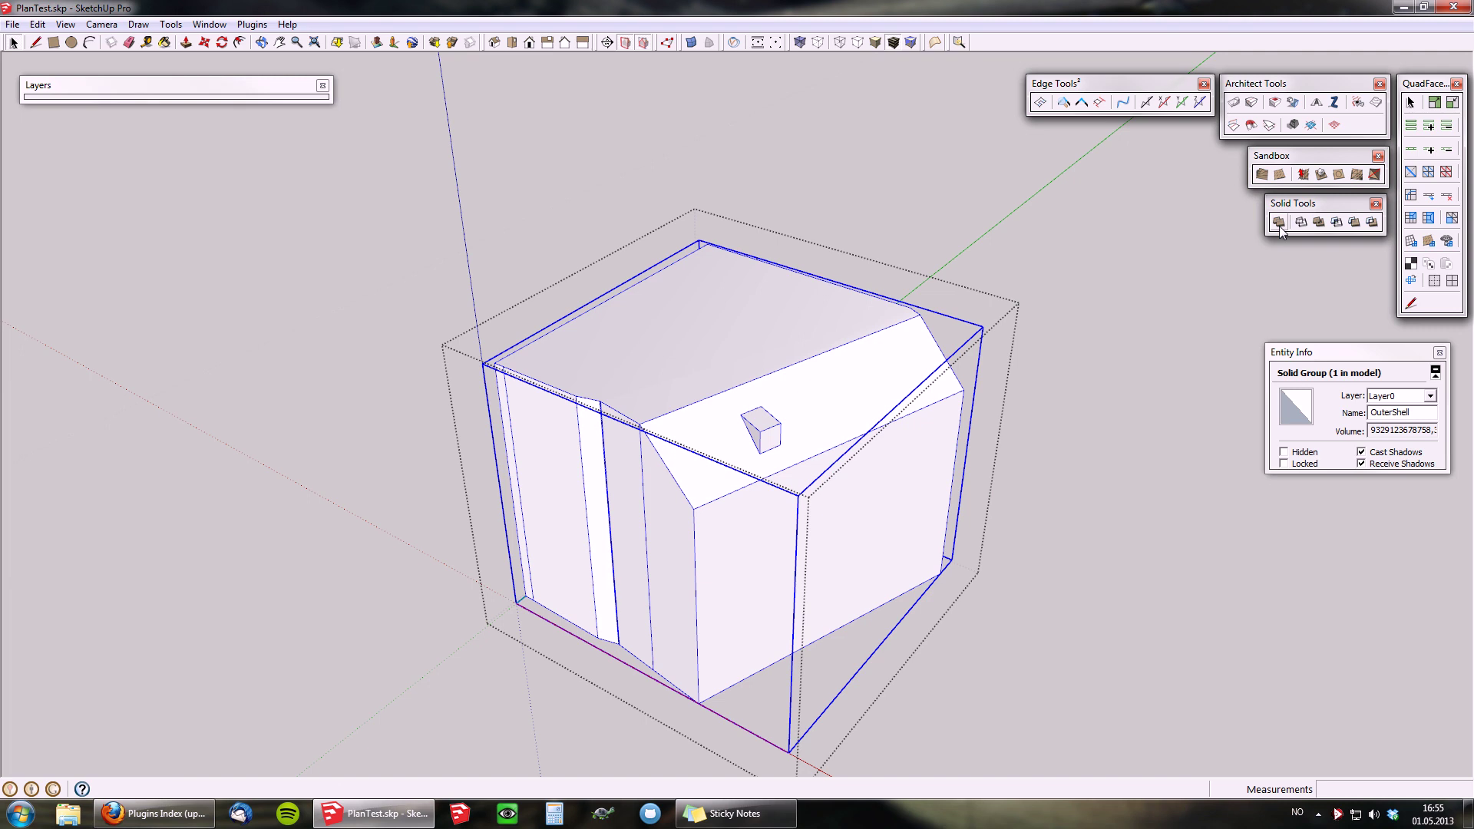
middle_click_drag(726, 396, 742, 459)
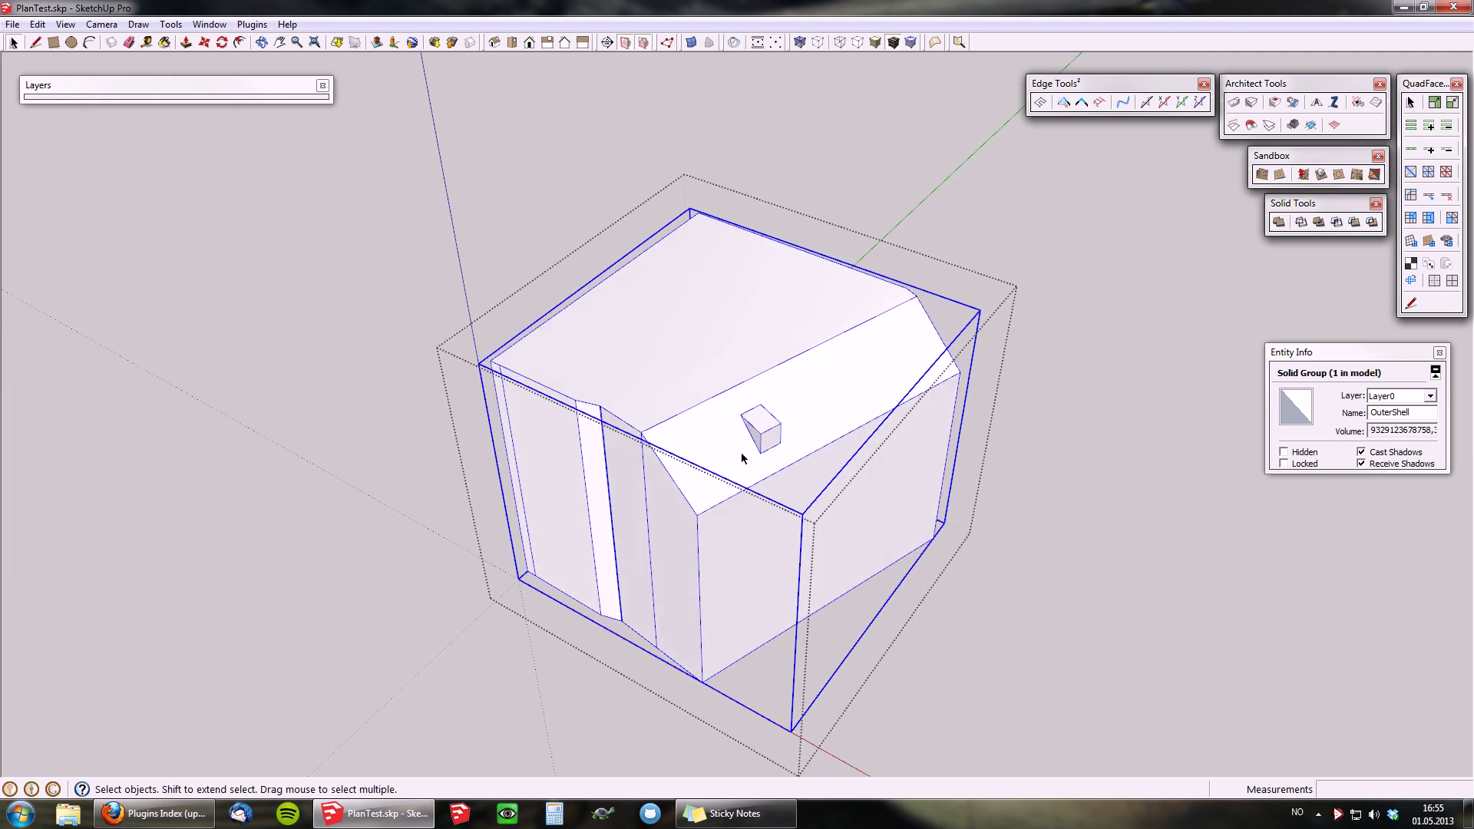
scroll(795, 430, "up", 3)
key("ctrl+z")
- Try to join the building and all three dormers in a single Union, and undo the result
left_click(760, 426, "ctrl")
left_click(775, 480, "ctrl")
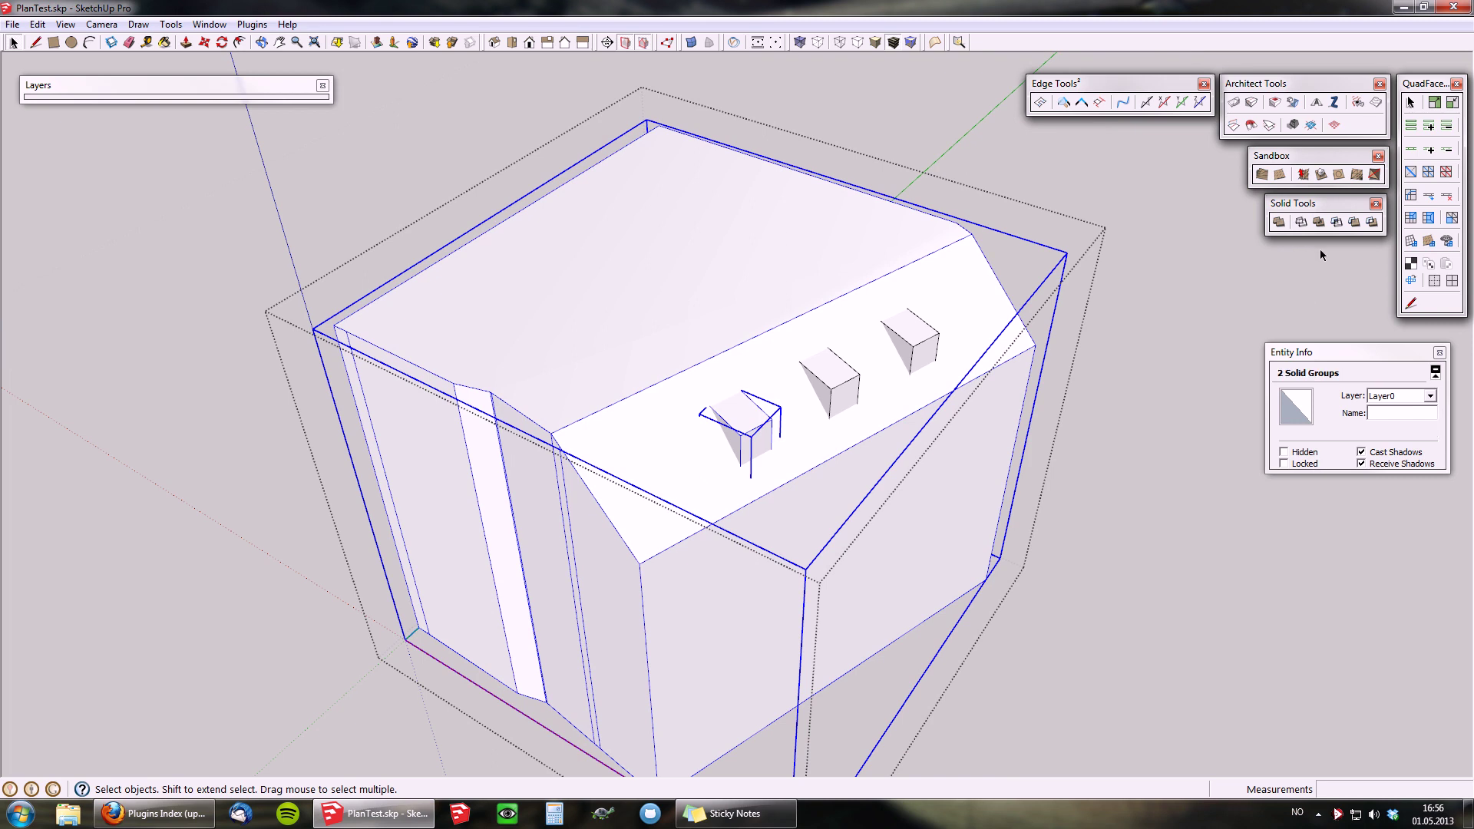
left_click(835, 363, "ctrl")
left_click(921, 332, "ctrl")
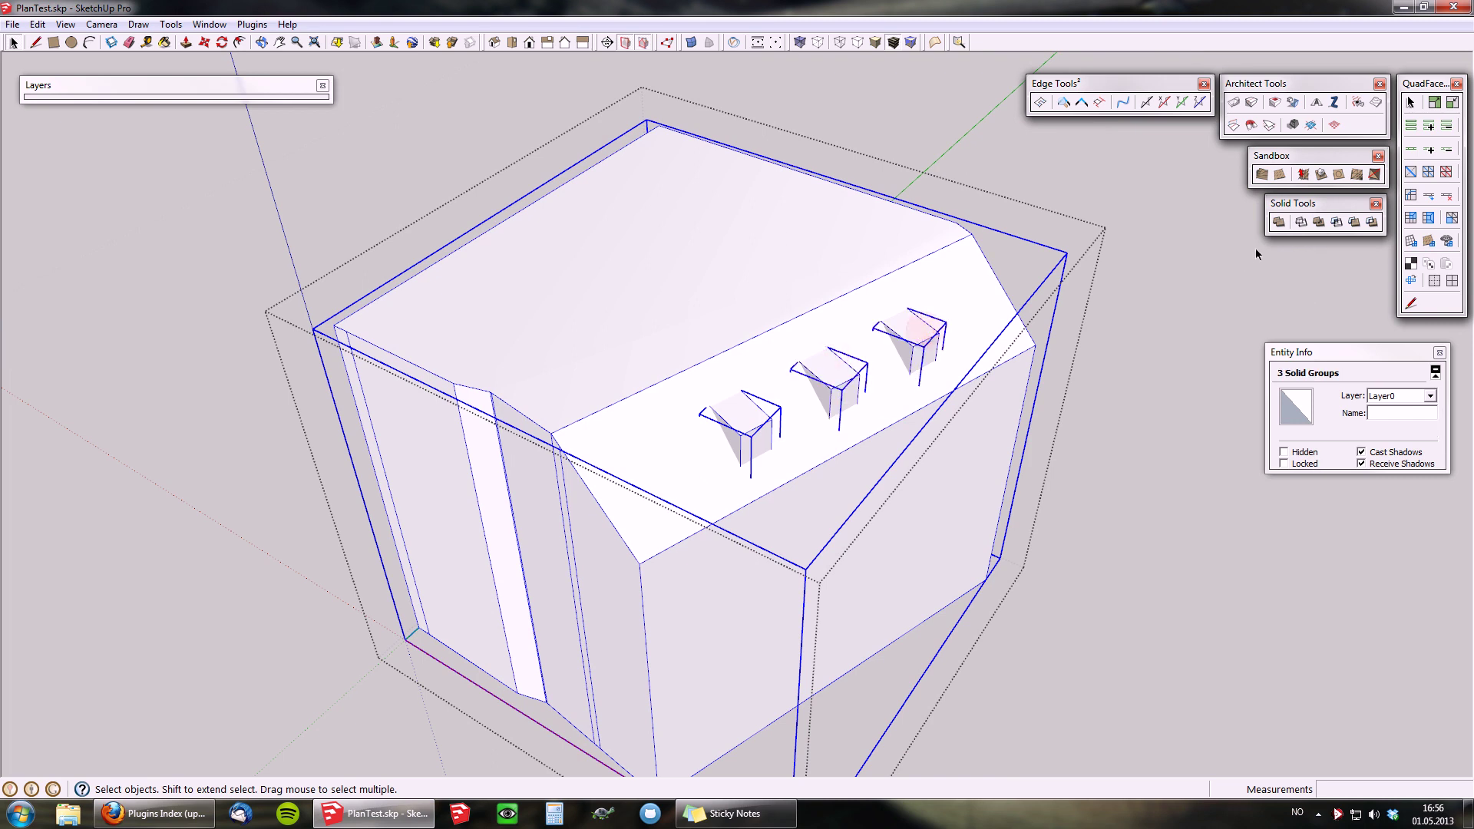
left_click(1322, 224)
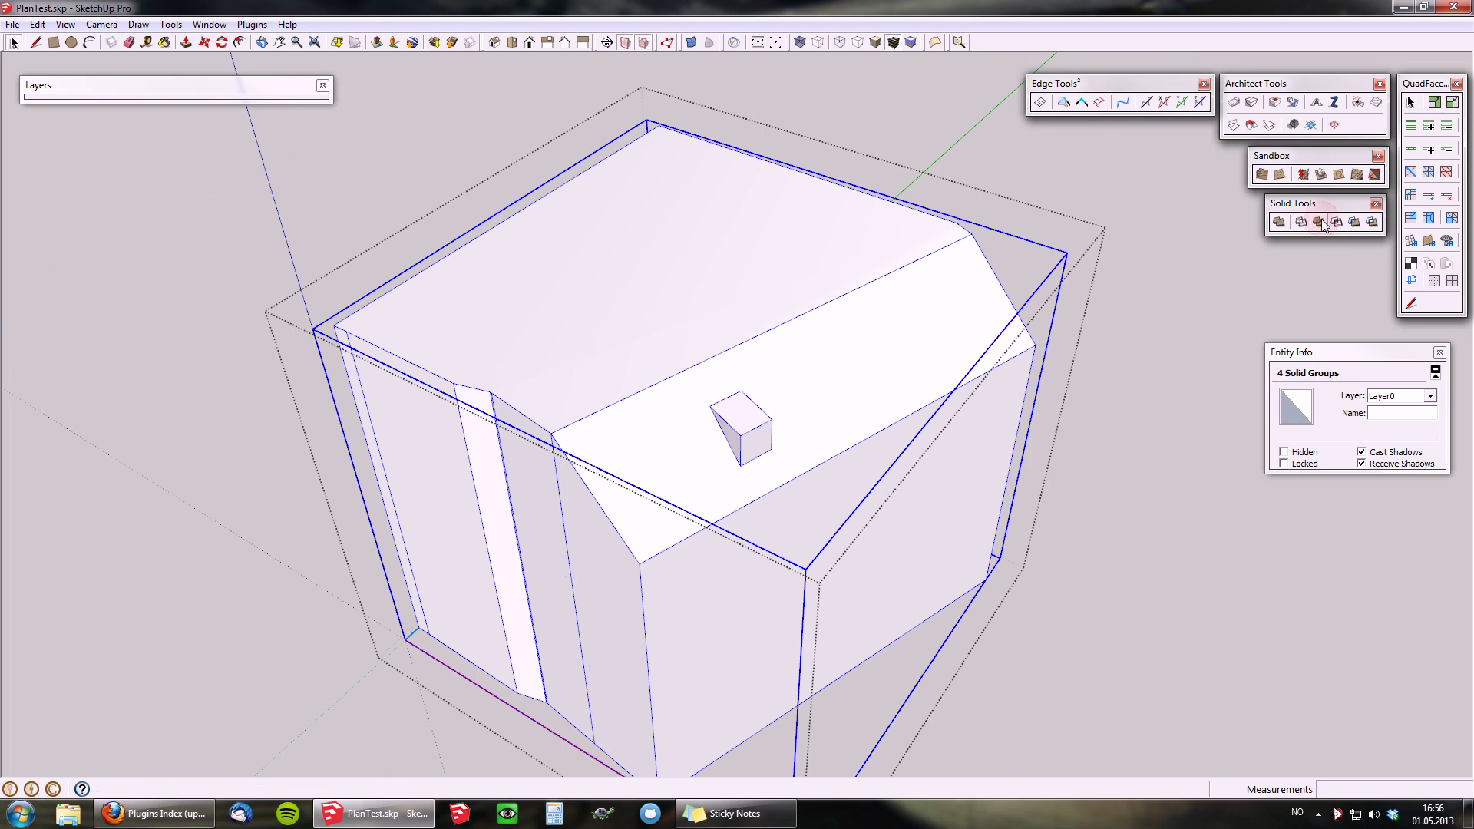
key("ctrl+z")
- Union the three dormers with the building one at a time
left_click(741, 426)
left_click(680, 465, "ctrl")
left_click(1321, 222)
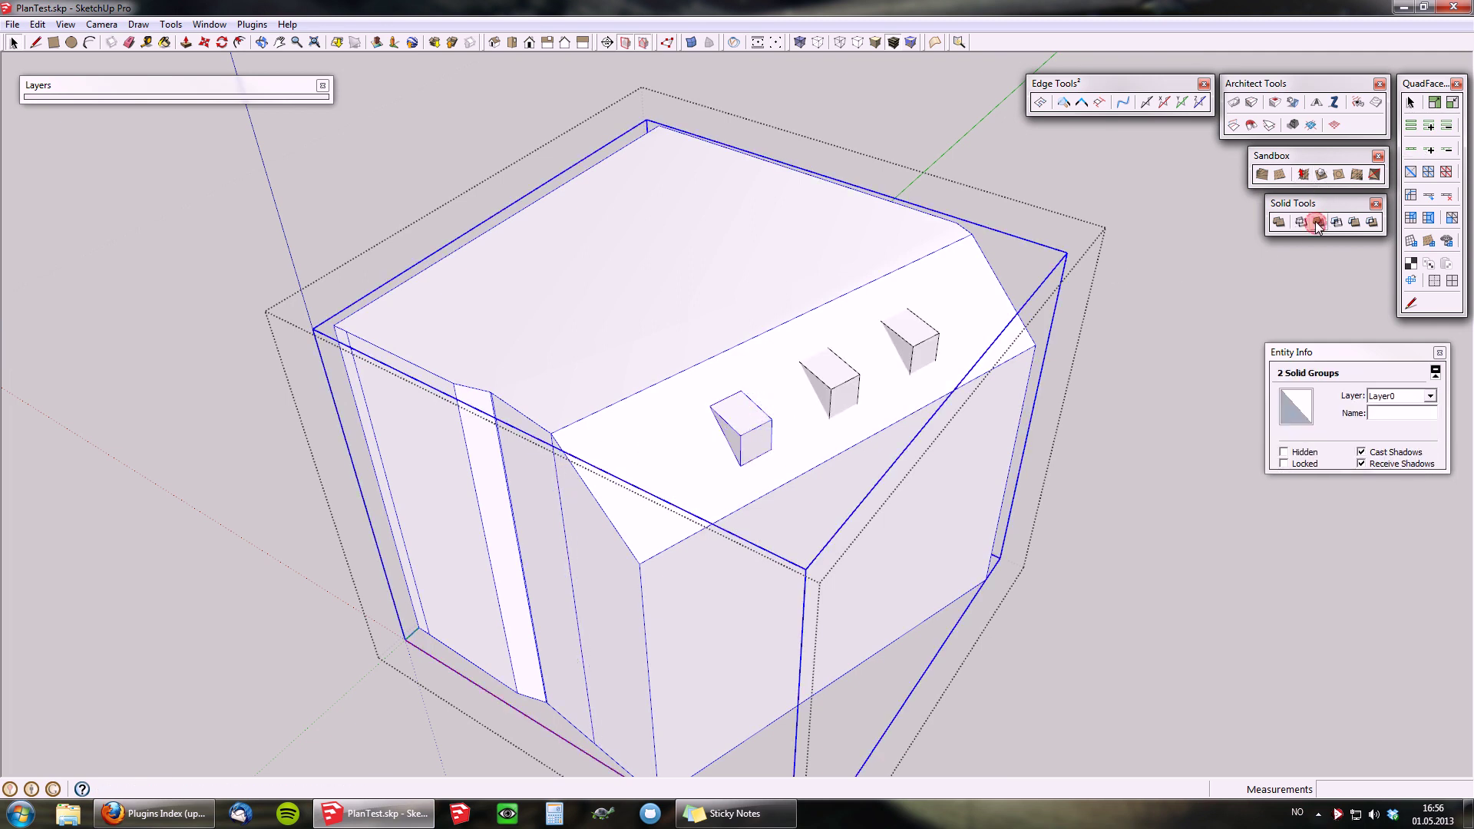
left_click(833, 374)
left_click(819, 452, "ctrl")
left_click(1320, 222)
left_click(925, 340)
left_click(895, 405, "ctrl")
left_click(1320, 222)
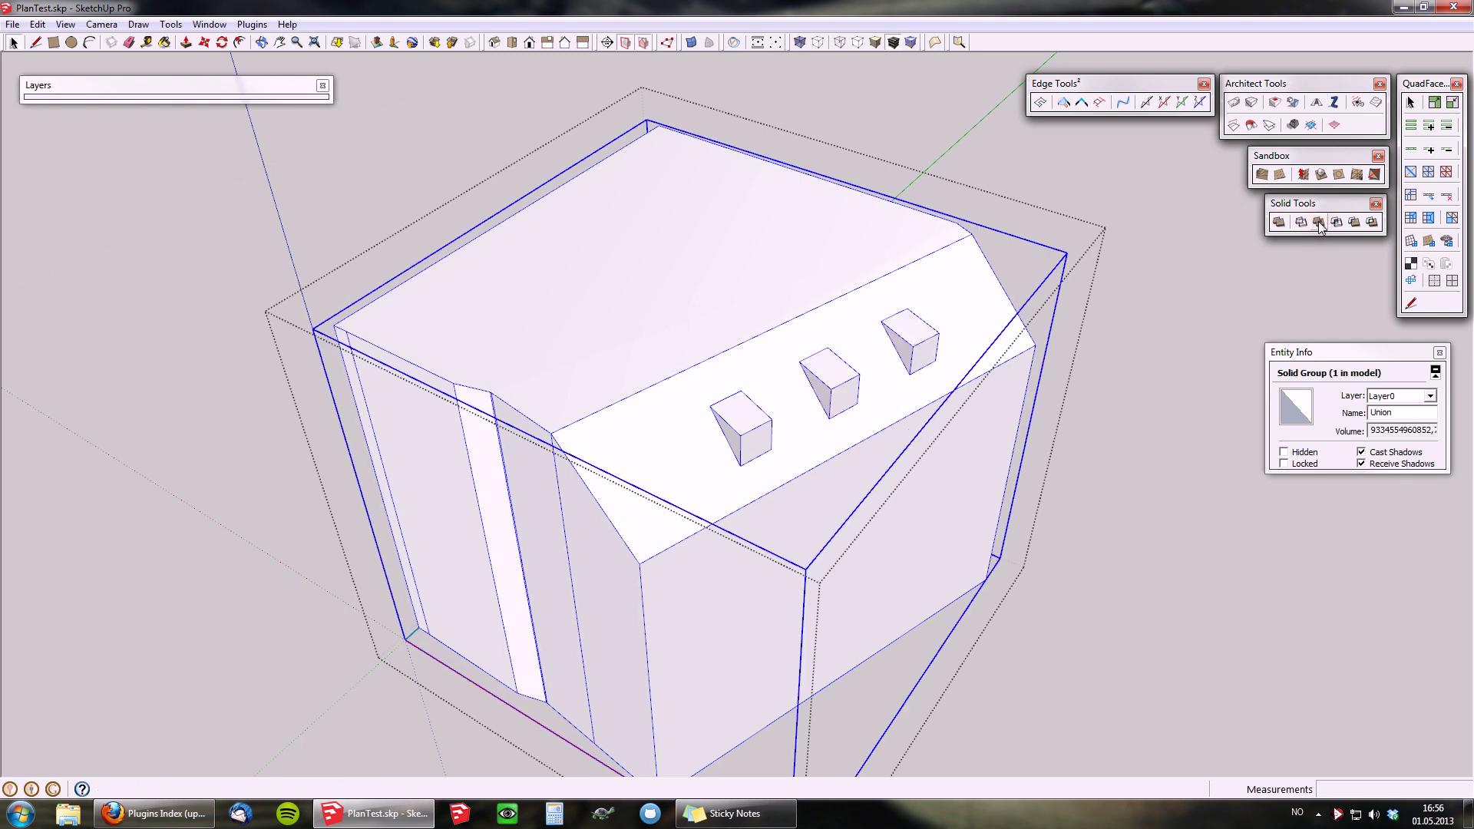
- Check the unified building from other angles and close its group to return to the whole model
middle_click_drag(629, 456, 1204, 385)
key("h")
key("h")
key("x")
key("x")
scroll(785, 484, "down", 3)
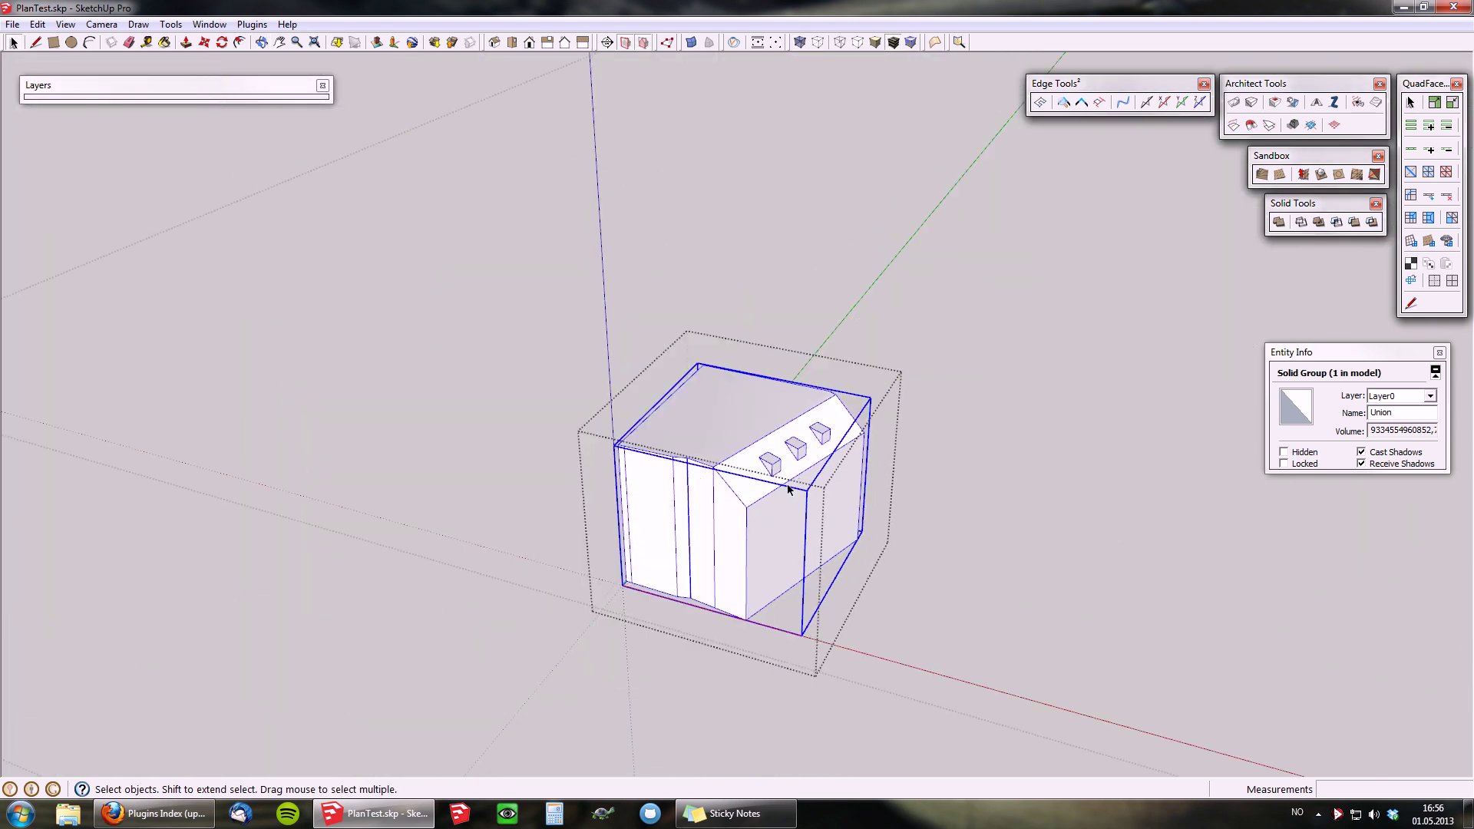
key("Escape")
scroll(805, 482, "up", 3)
key("Escape")
- Examine the finished building among the surrounding city blocks
middle_click_drag(805, 482, 546, 585)
scroll(734, 480, "up", 2)
scroll(546, 586, "down", 2)
middle_click_drag(732, 516, 799, 566)
scroll(673, 462, "up", 1)
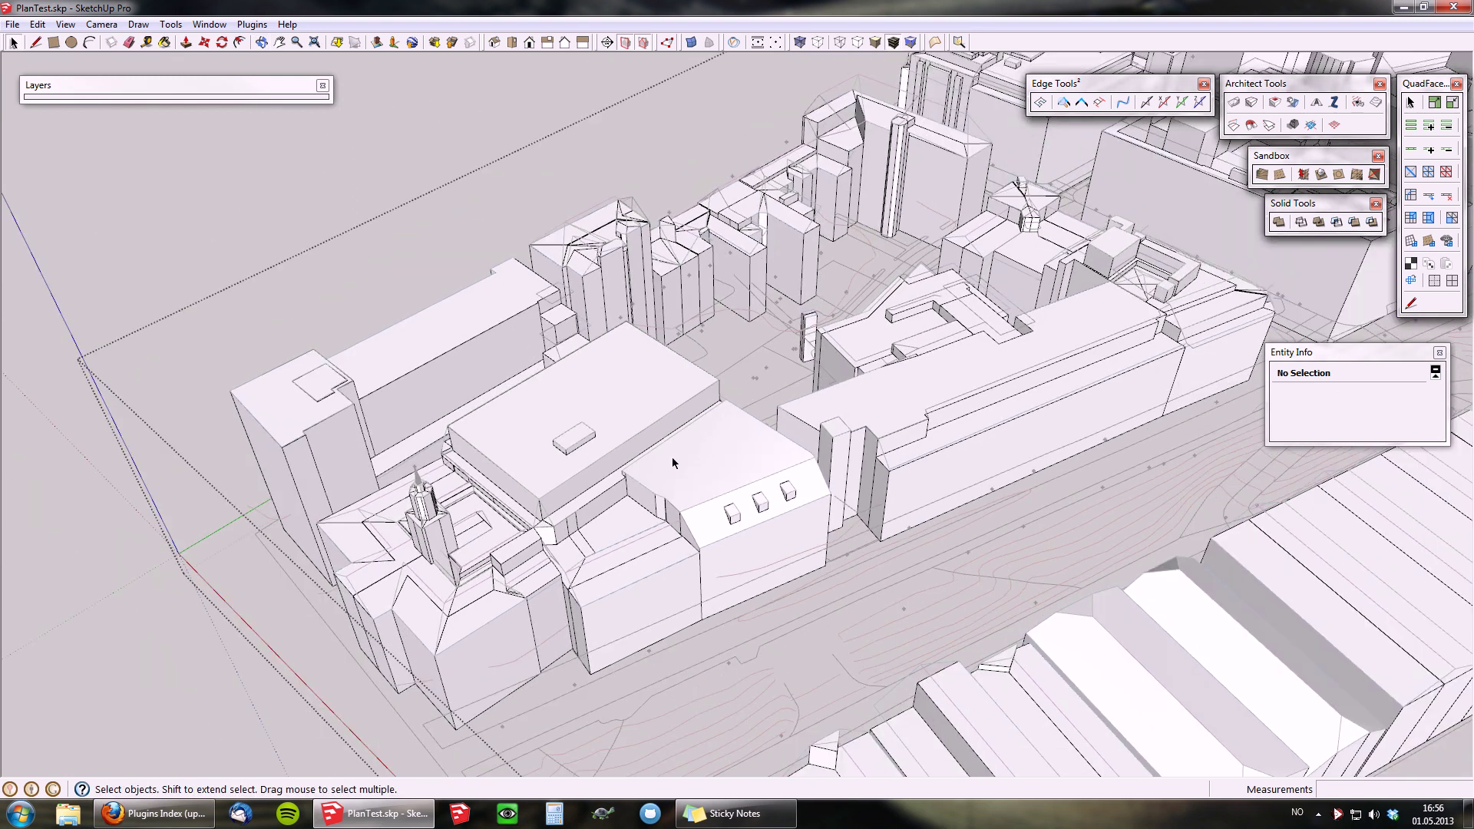
scroll(595, 357, "down", 3)
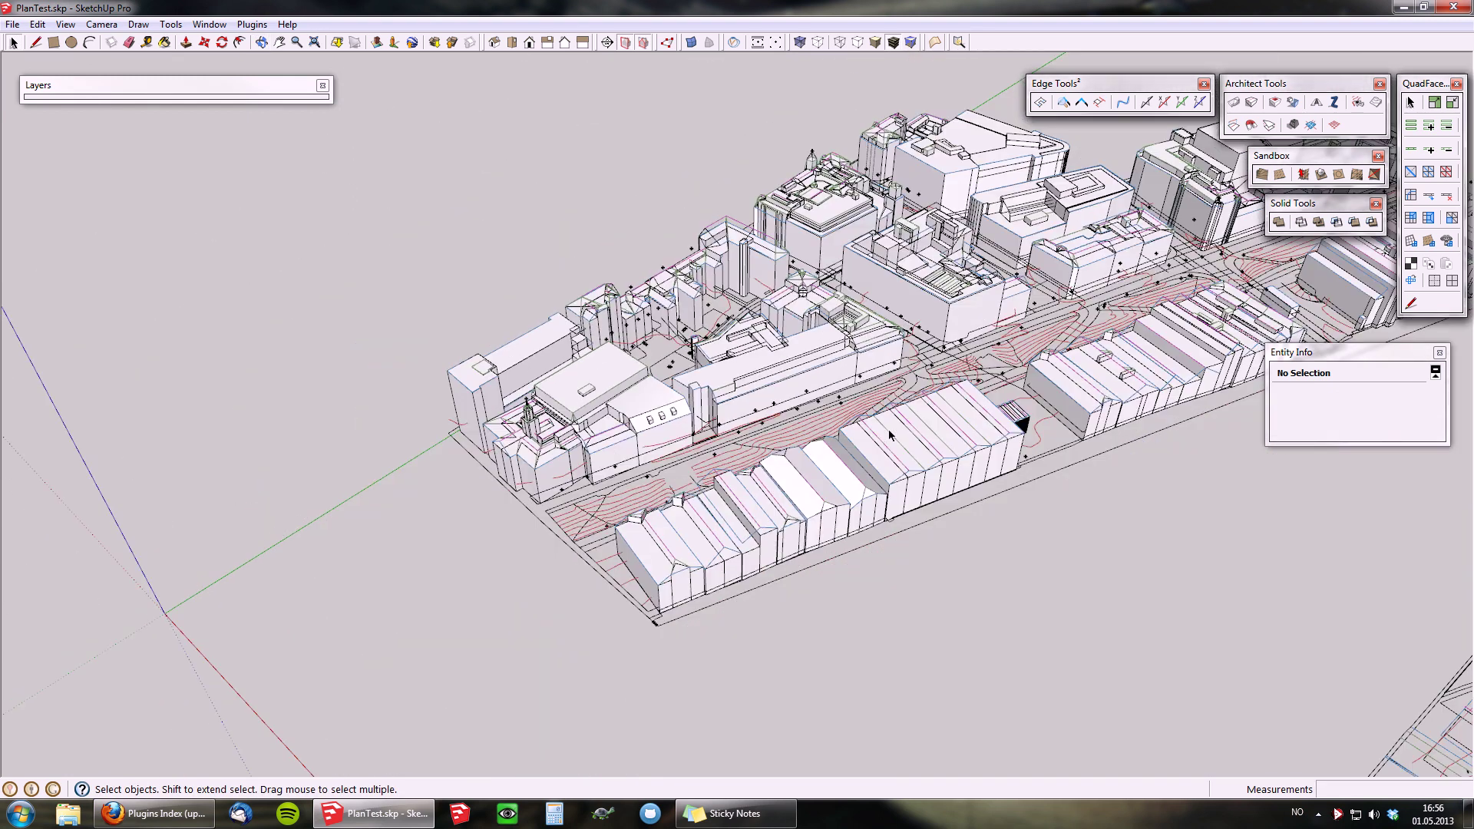
scroll(507, 416, "up", 5)
middle_click_drag(614, 418, 529, 397)
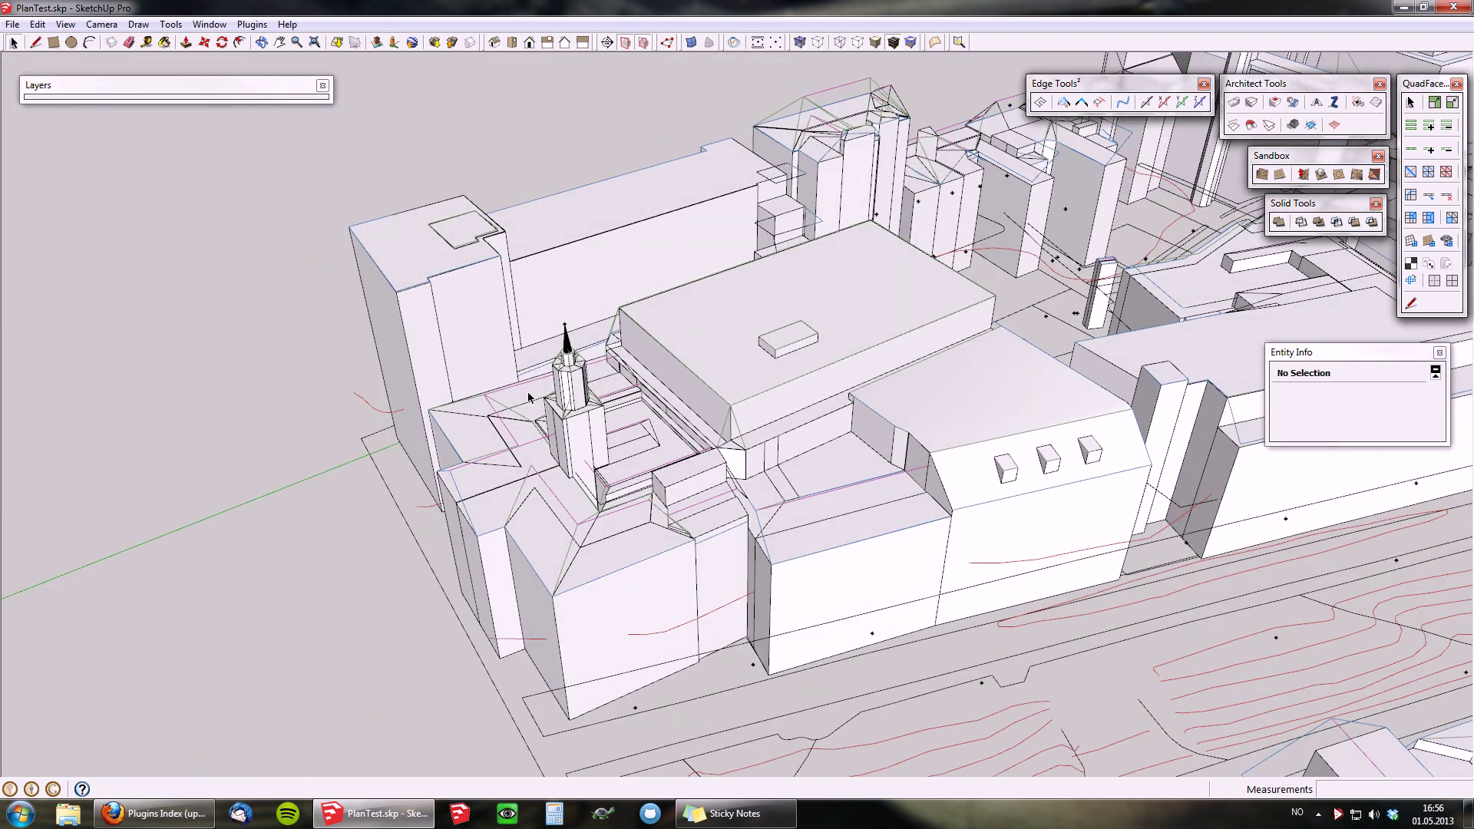
scroll(528, 398, "down", 10)
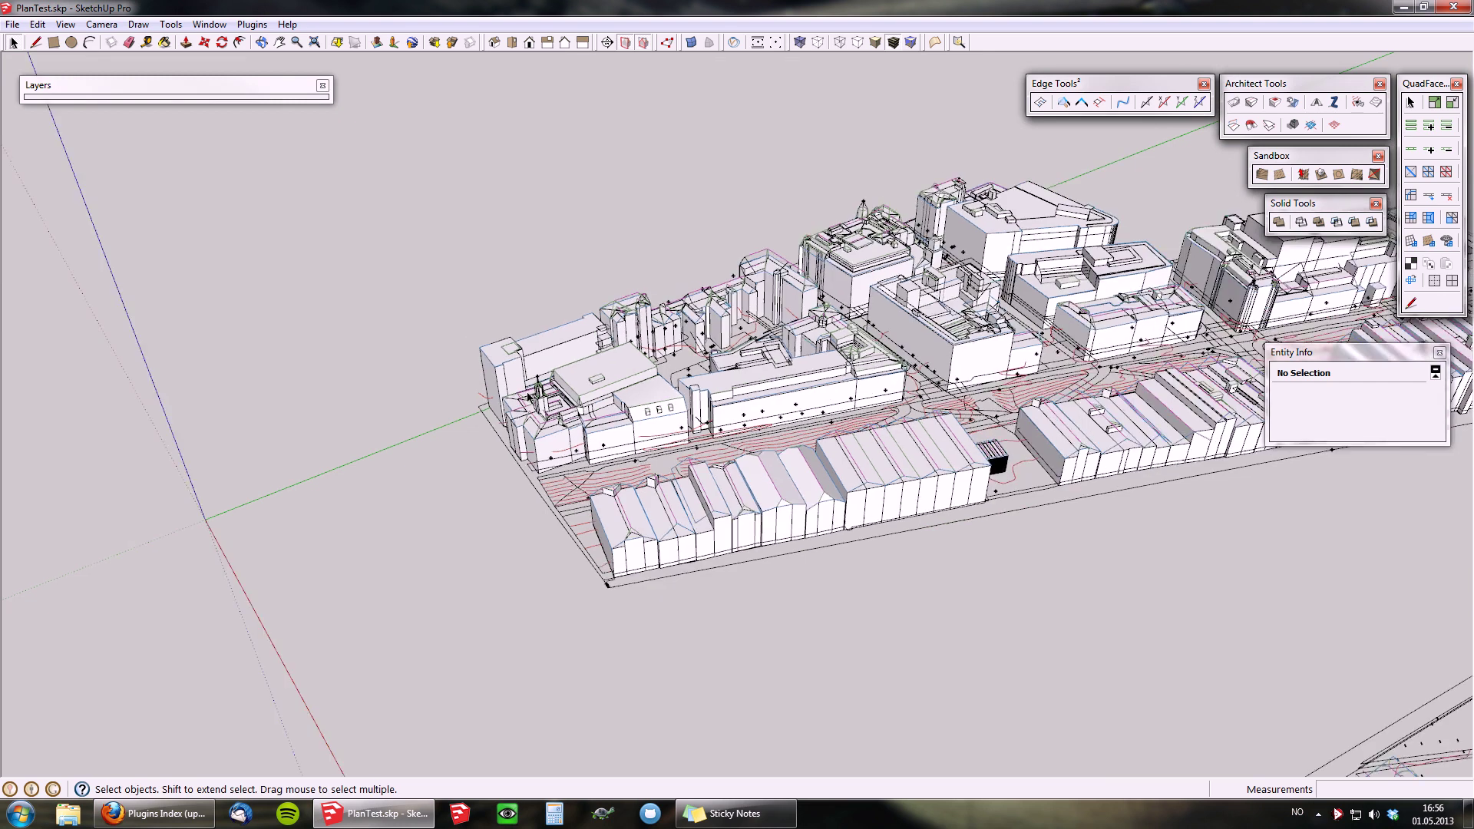
scroll(537, 345, "up", 10)
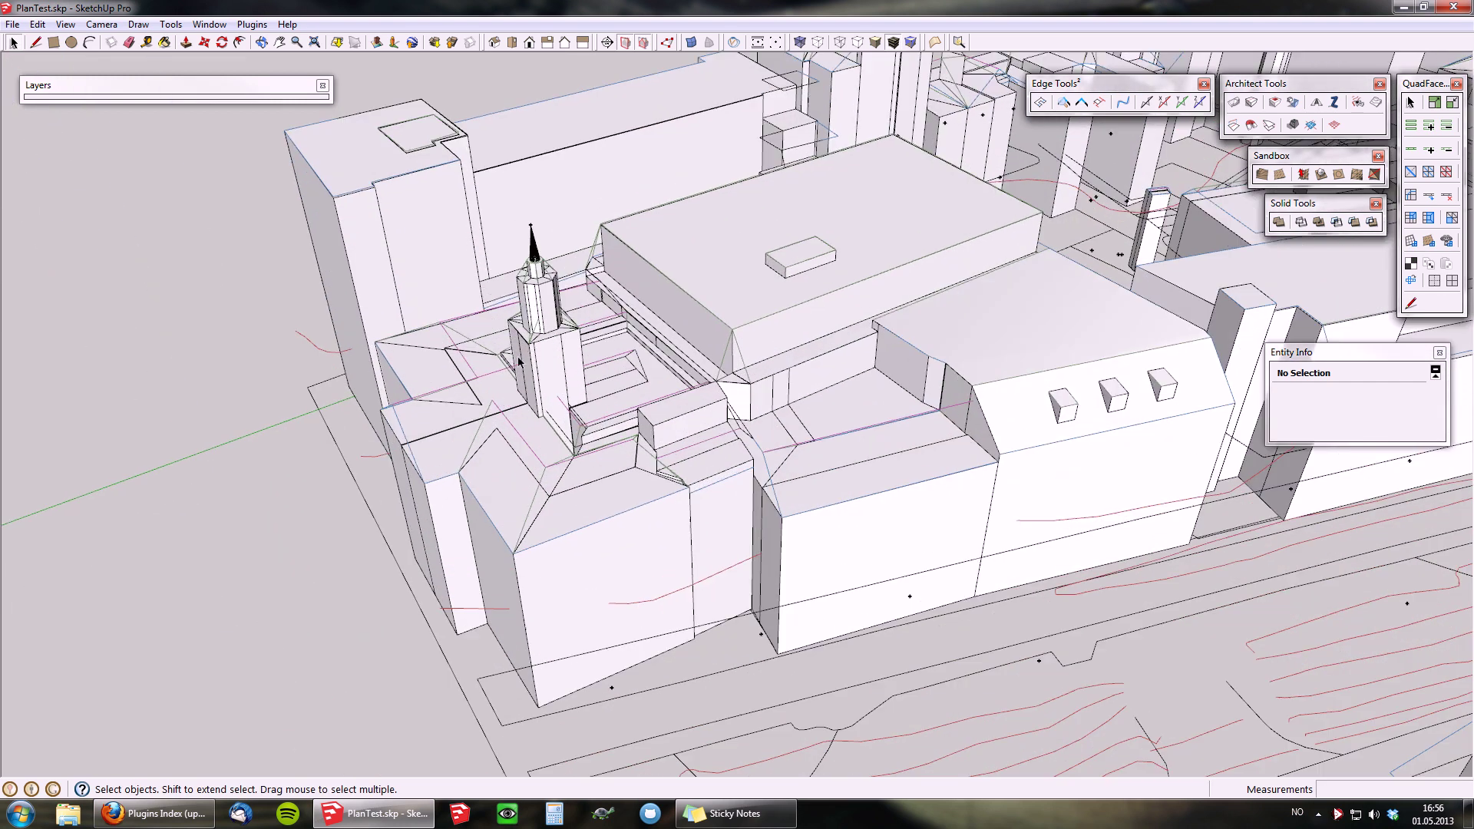
- Examine the spired tower on the neighbouring building up close
middle_click_drag(560, 342, 570, 335)
scroll(570, 336, "up", 8)
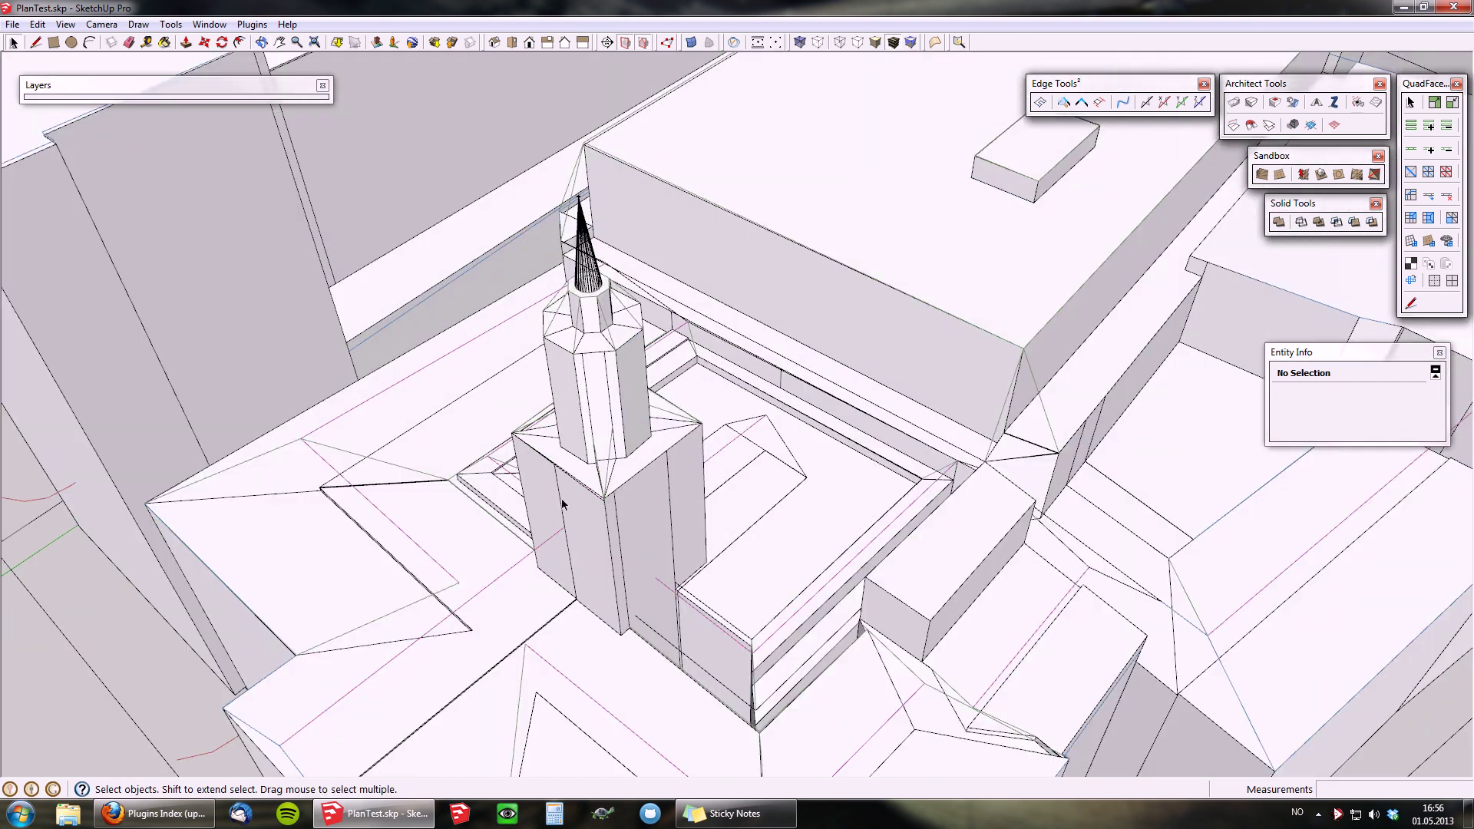
middle_click_drag(856, 388, 773, 427)
scroll(546, 363, "up", 8)
scroll(546, 363, "down", 8)
middle_click_drag(687, 315, 718, 218)
scroll(725, 368, "up", 5)
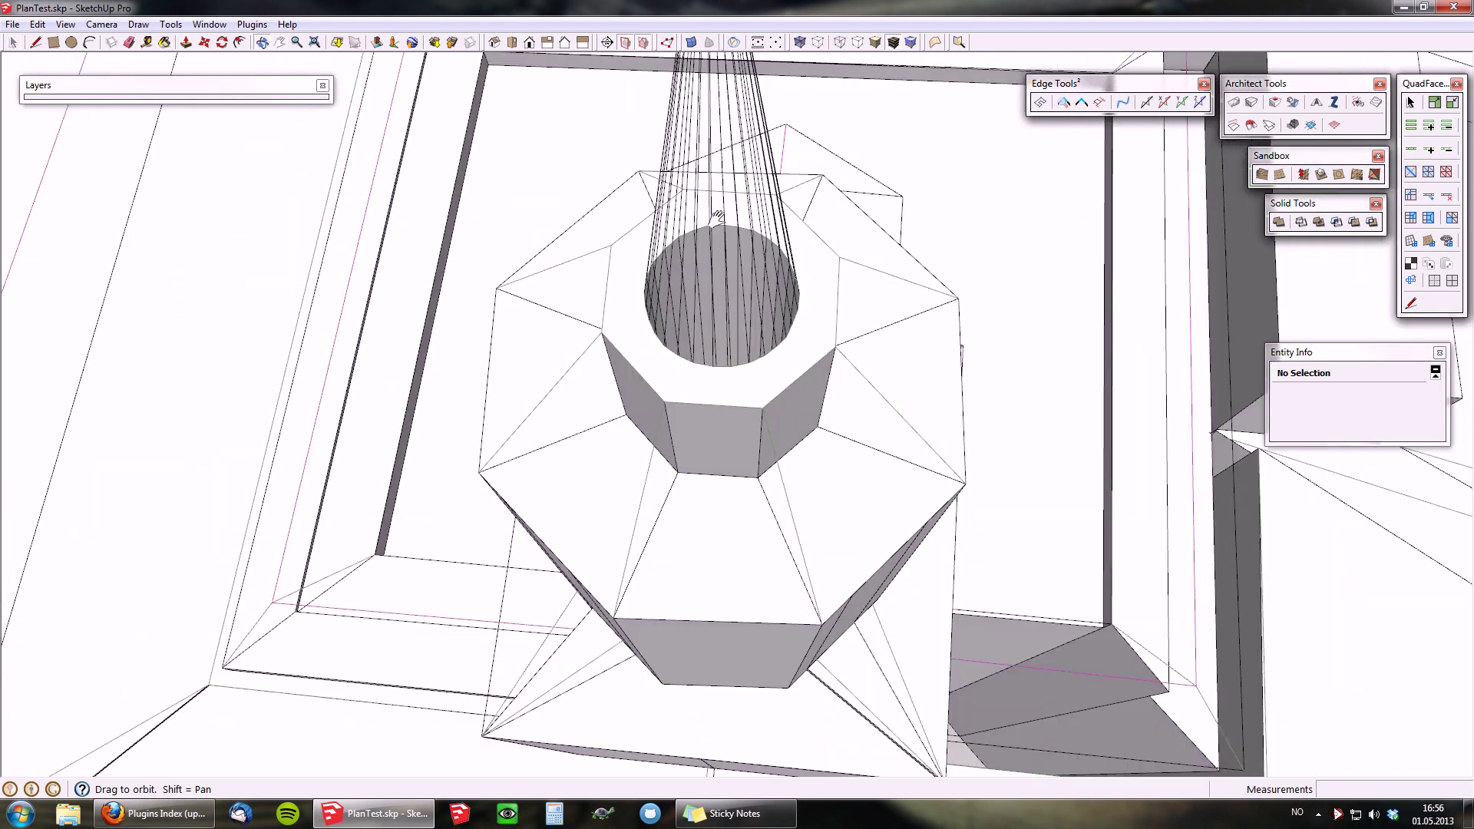
scroll(725, 533, "down", 5)
middle_click_drag(709, 610, 731, 472)
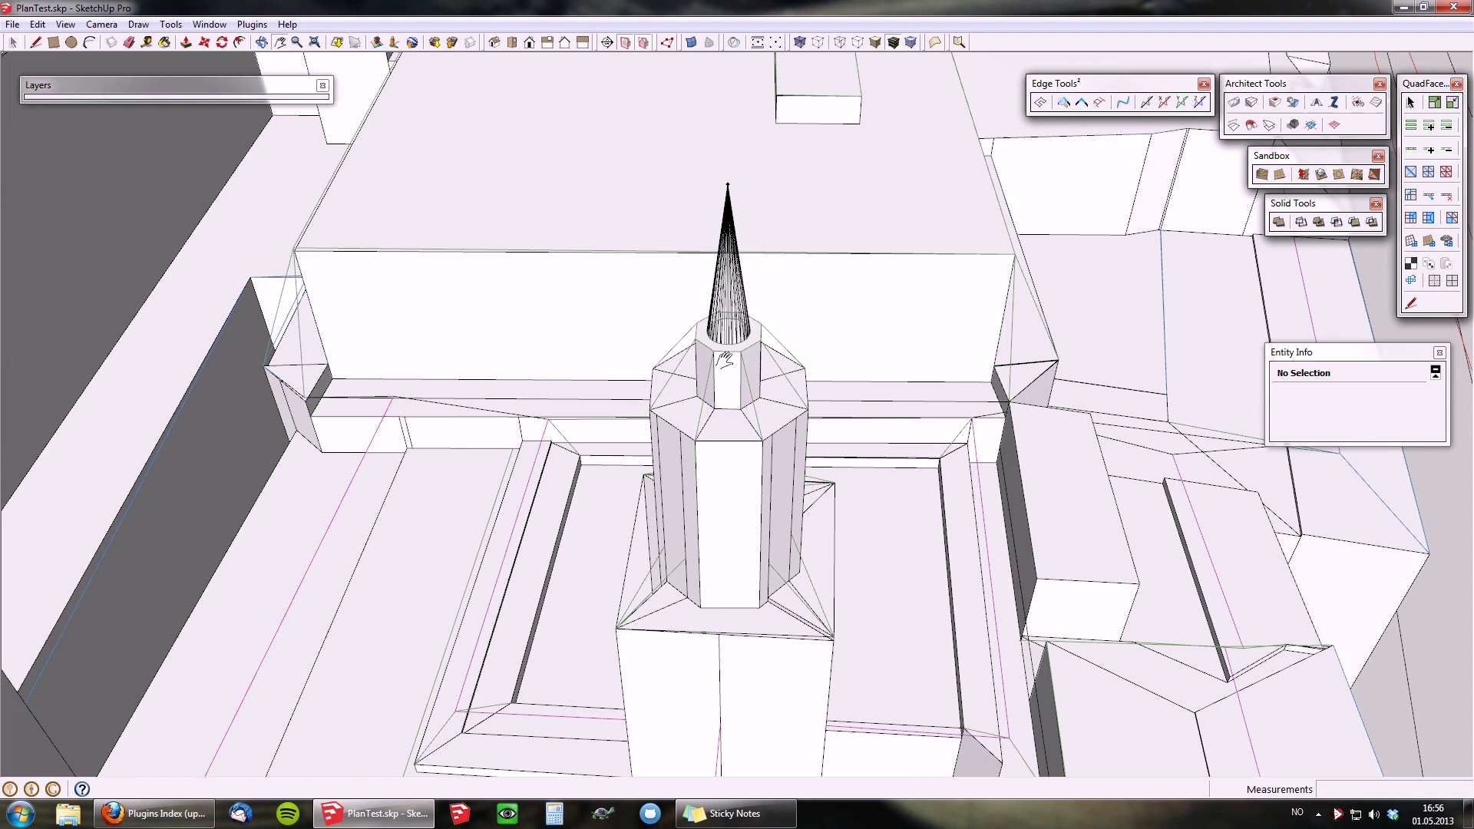
- Open the tower's building, group the eight solids of its octagonal upper section, and merge them with Merge Solid Buildings
left_click(730, 472)
double_click(729, 474)
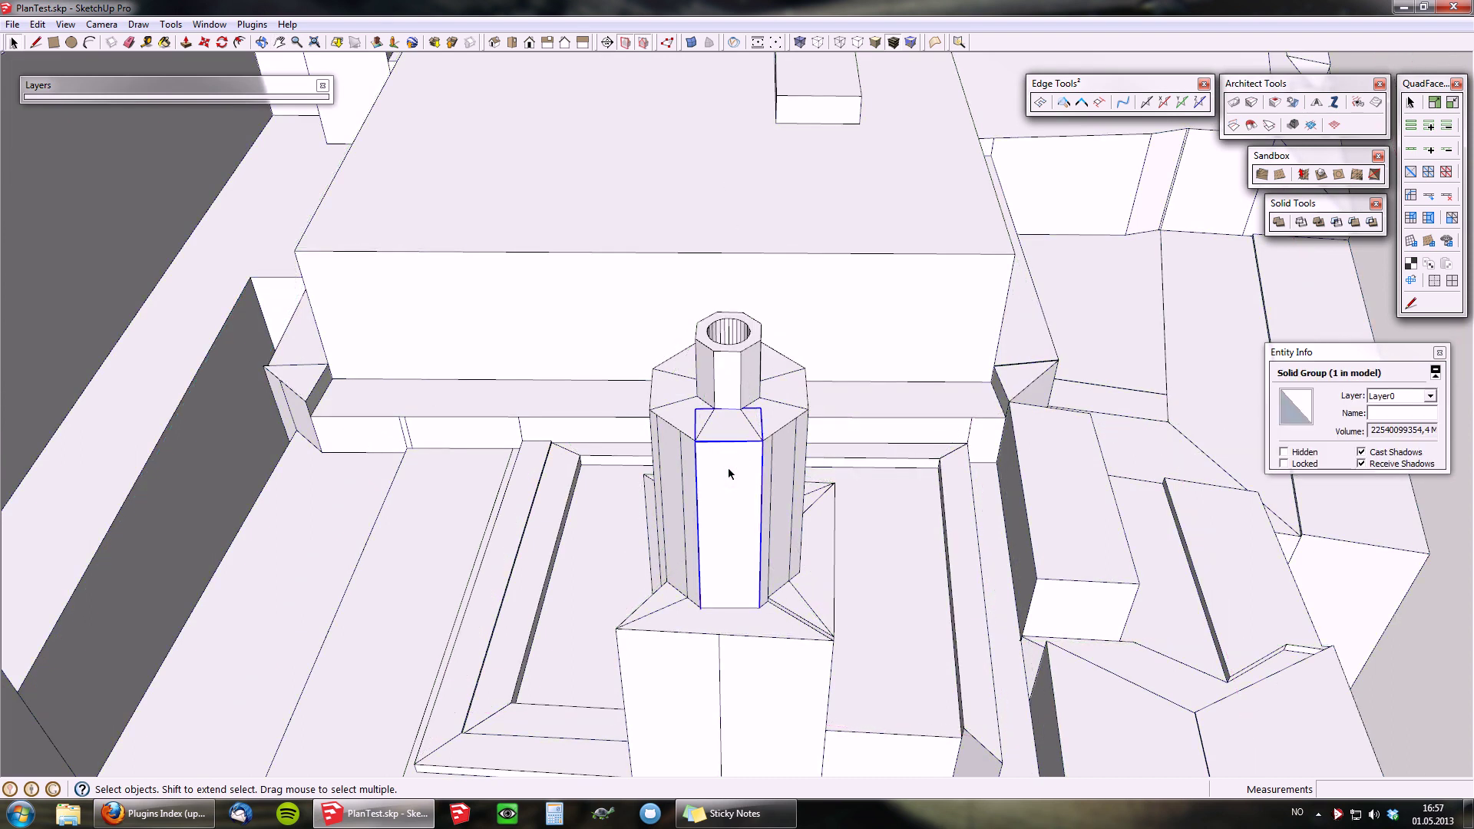
left_click(682, 427, "ctrl")
left_click(674, 381, "ctrl")
left_click(680, 361, "ctrl")
middle_click_drag(766, 431, 896, 437)
left_click(843, 426, "ctrl")
left_click(800, 450, "ctrl")
left_click(767, 460, "ctrl")
left_click(729, 470, "ctrl")
middle_click_drag(712, 482, 1105, 495)
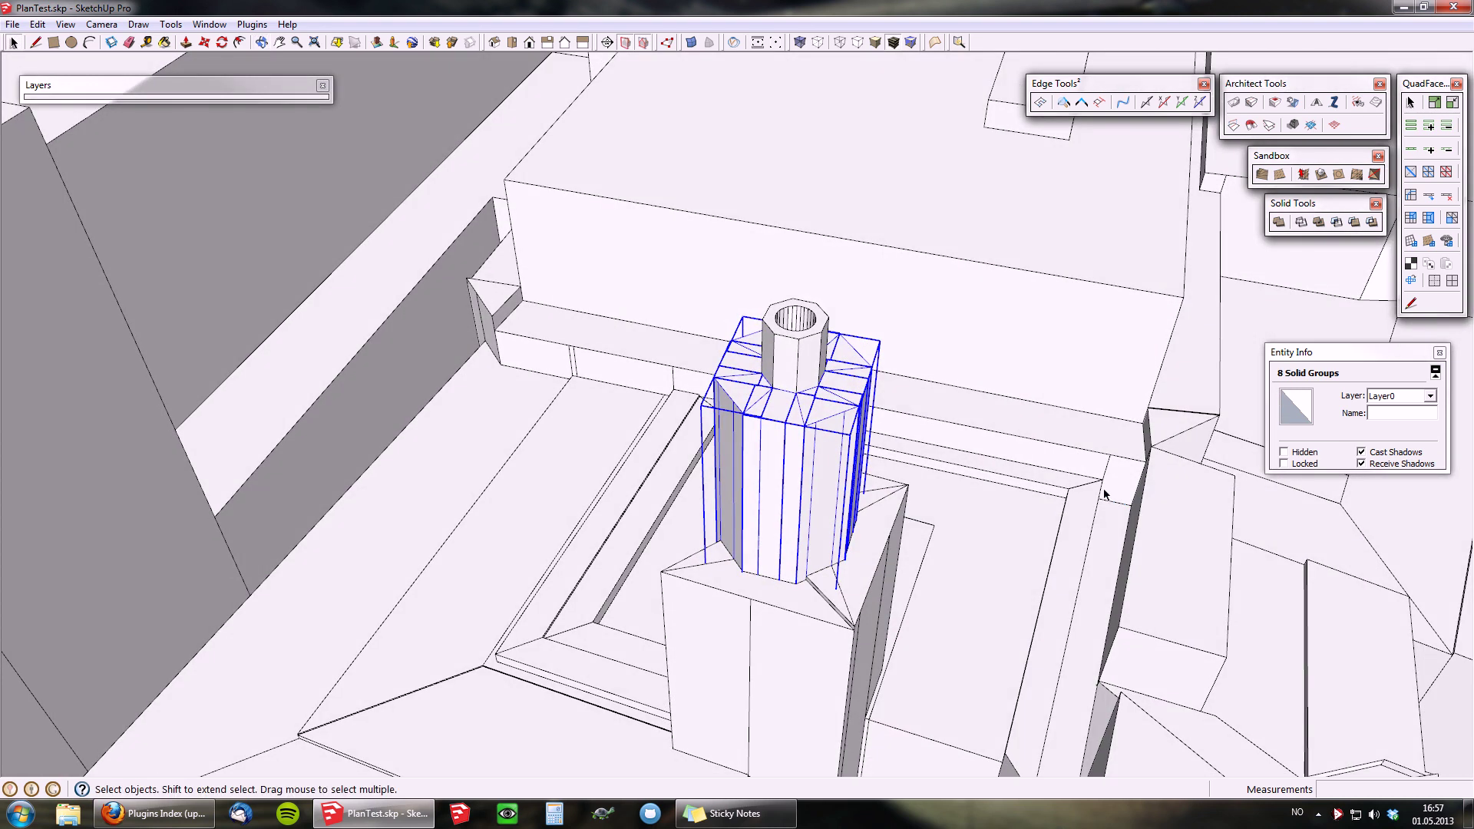
right_click(820, 419)
left_click(895, 185)
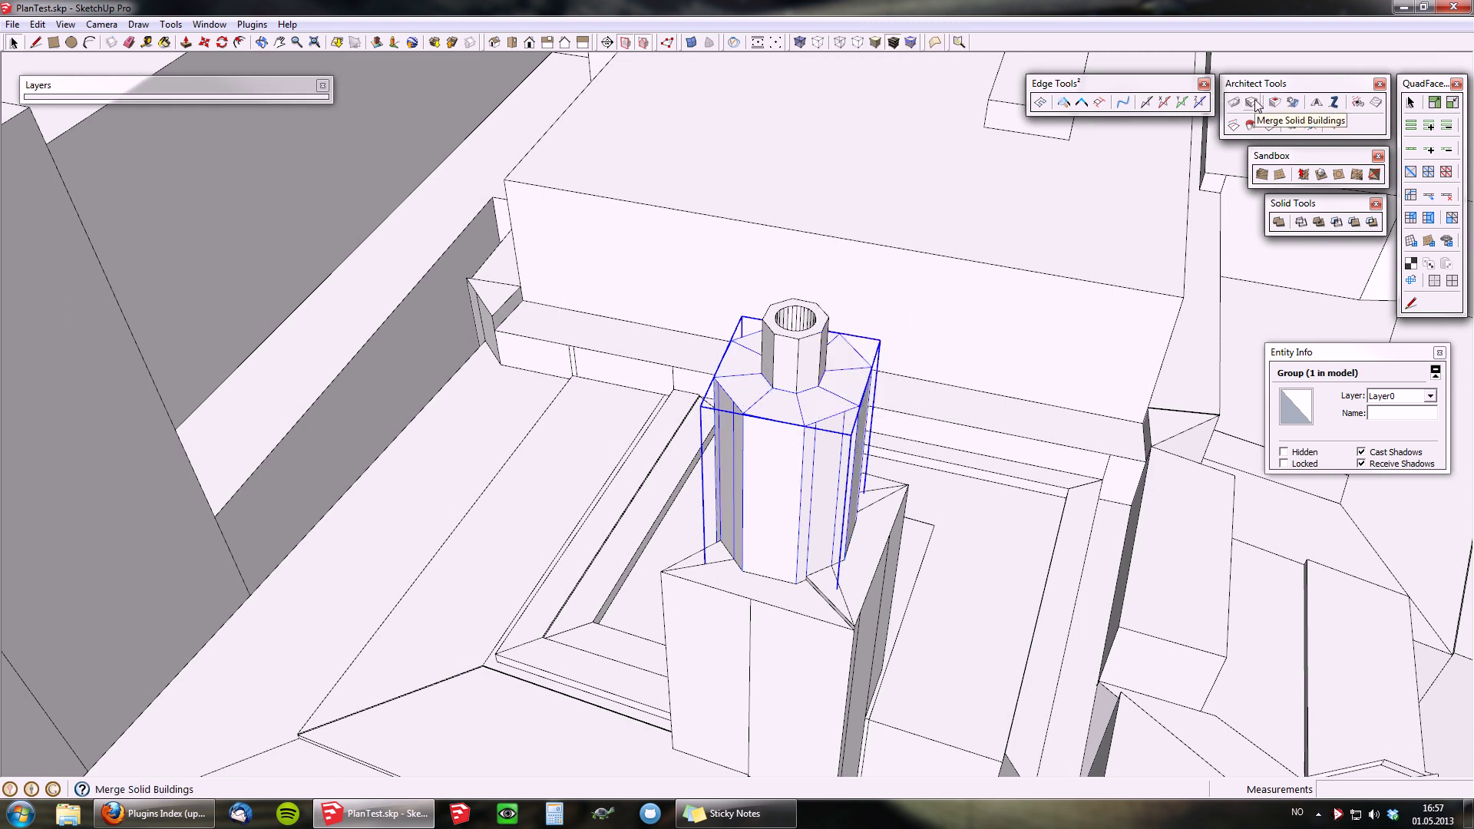
- Magnetize the top faces all around the tower's merged octagonal section to slope them up to the spire's shaft, and commit
middle_click_drag(869, 402, 821, 413)
left_click(1266, 126)
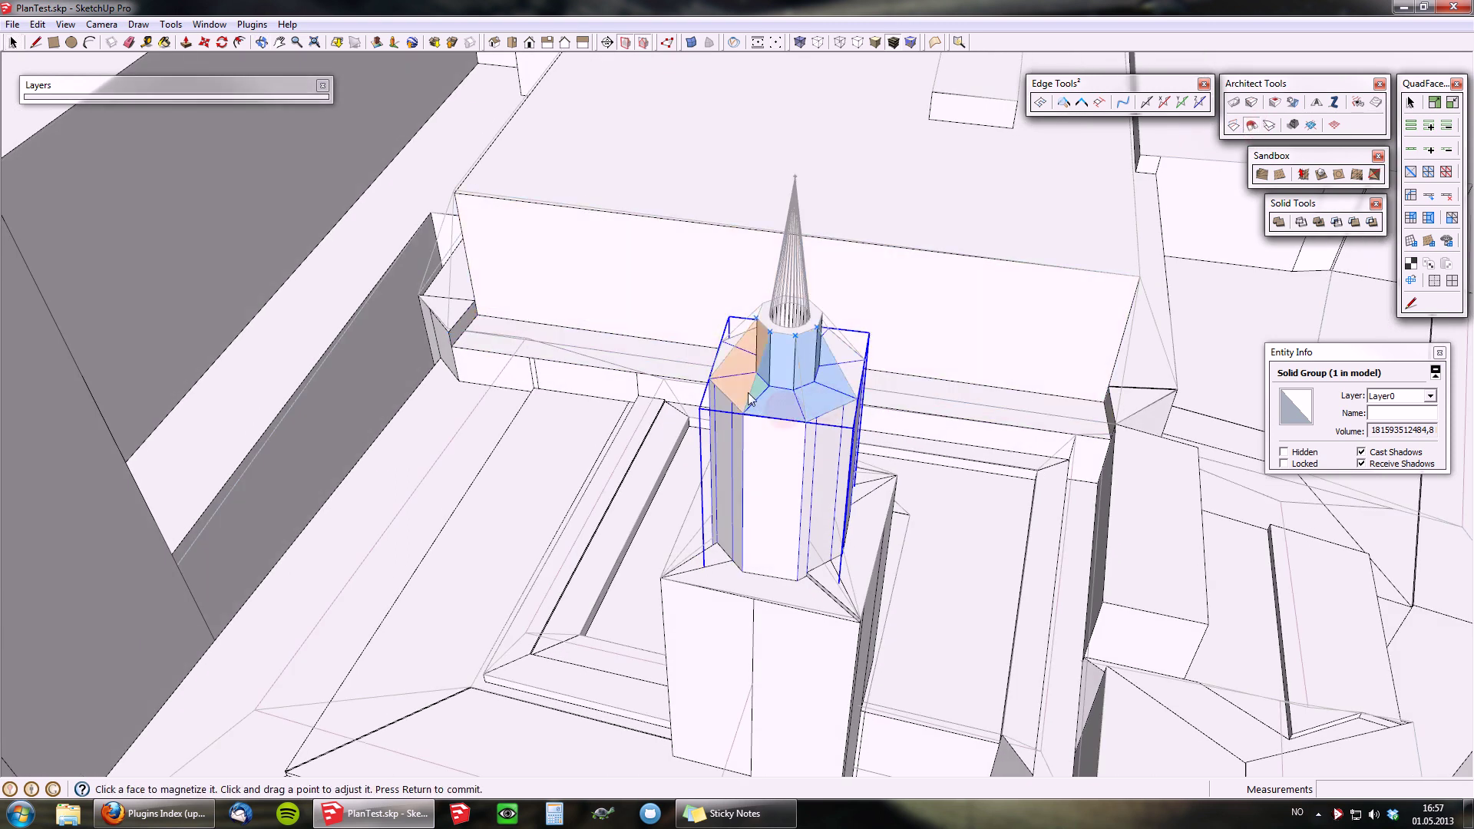
middle_click_drag(859, 395, 1037, 522)
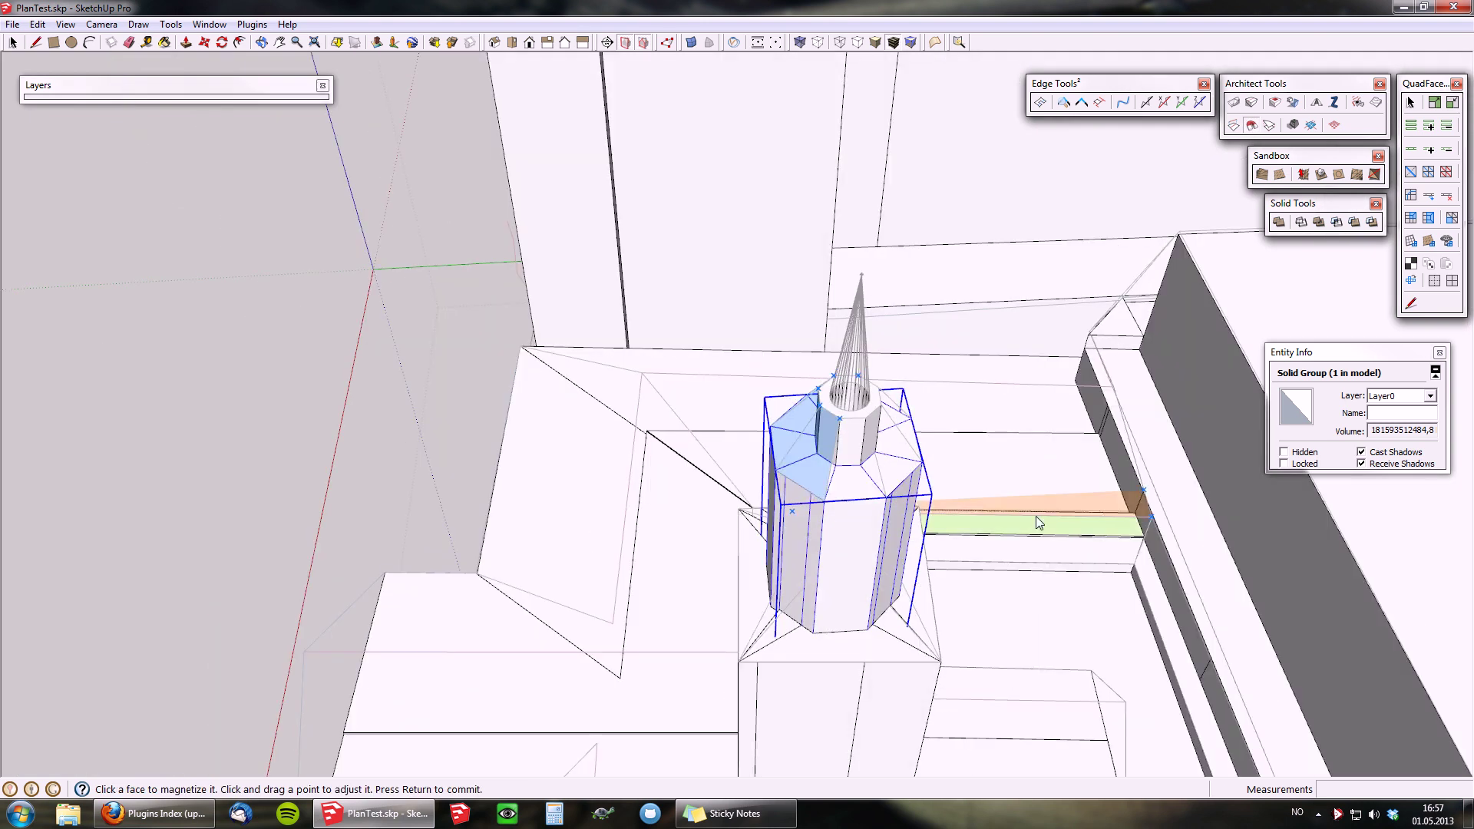
left_click(846, 476)
left_click(887, 473)
middle_click_drag(900, 436, 852, 522)
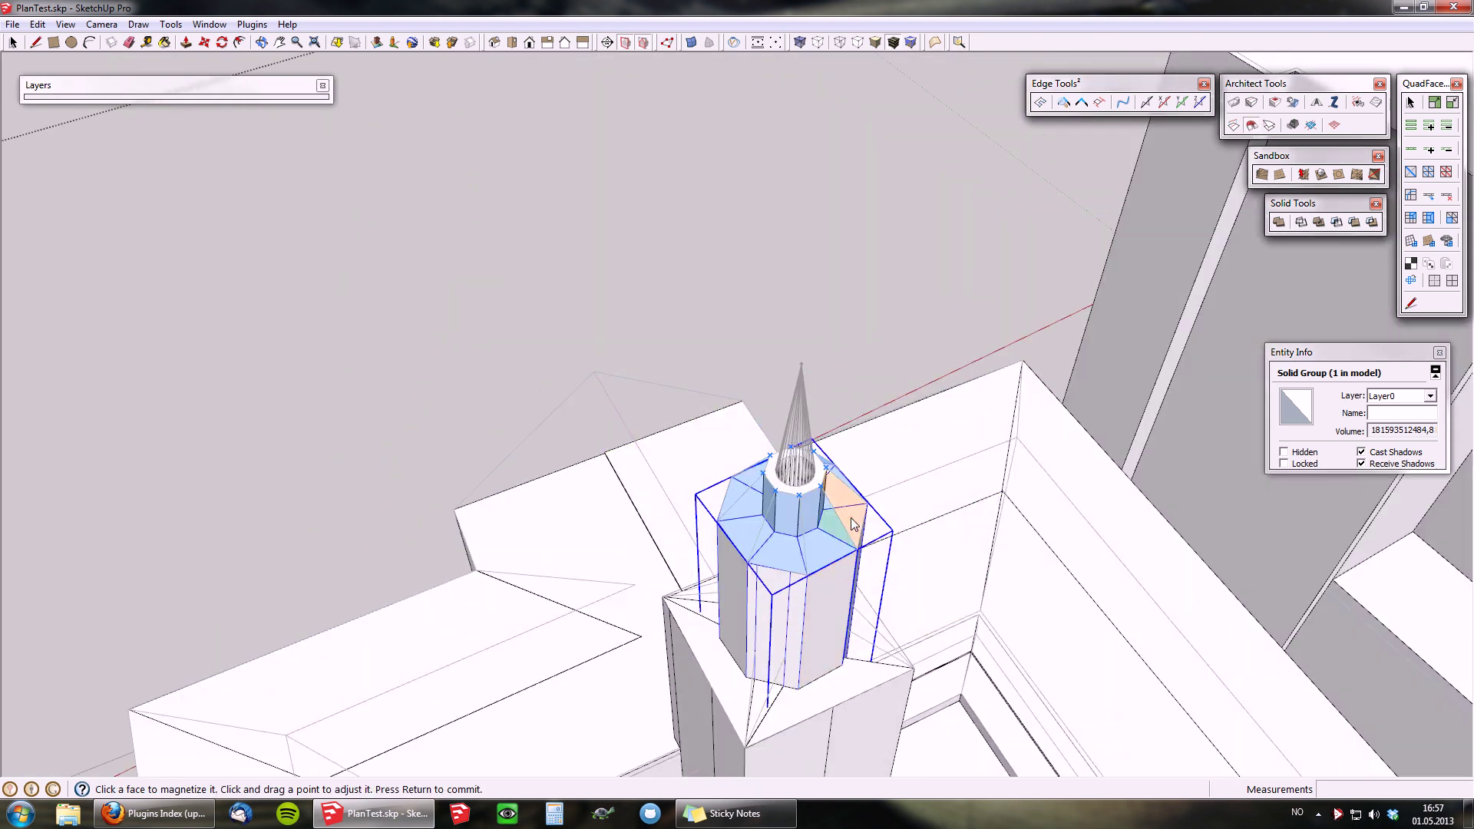
key("Return")
- Select the separate solids of the tower's square base and combine them into one group
middle_click_drag(750, 549, 1182, 284)
middle_click_drag(1266, 430, 917, 392)
left_click(916, 381)
left_click(821, 331, "shift")
middle_click_drag(821, 332, 1107, 436)
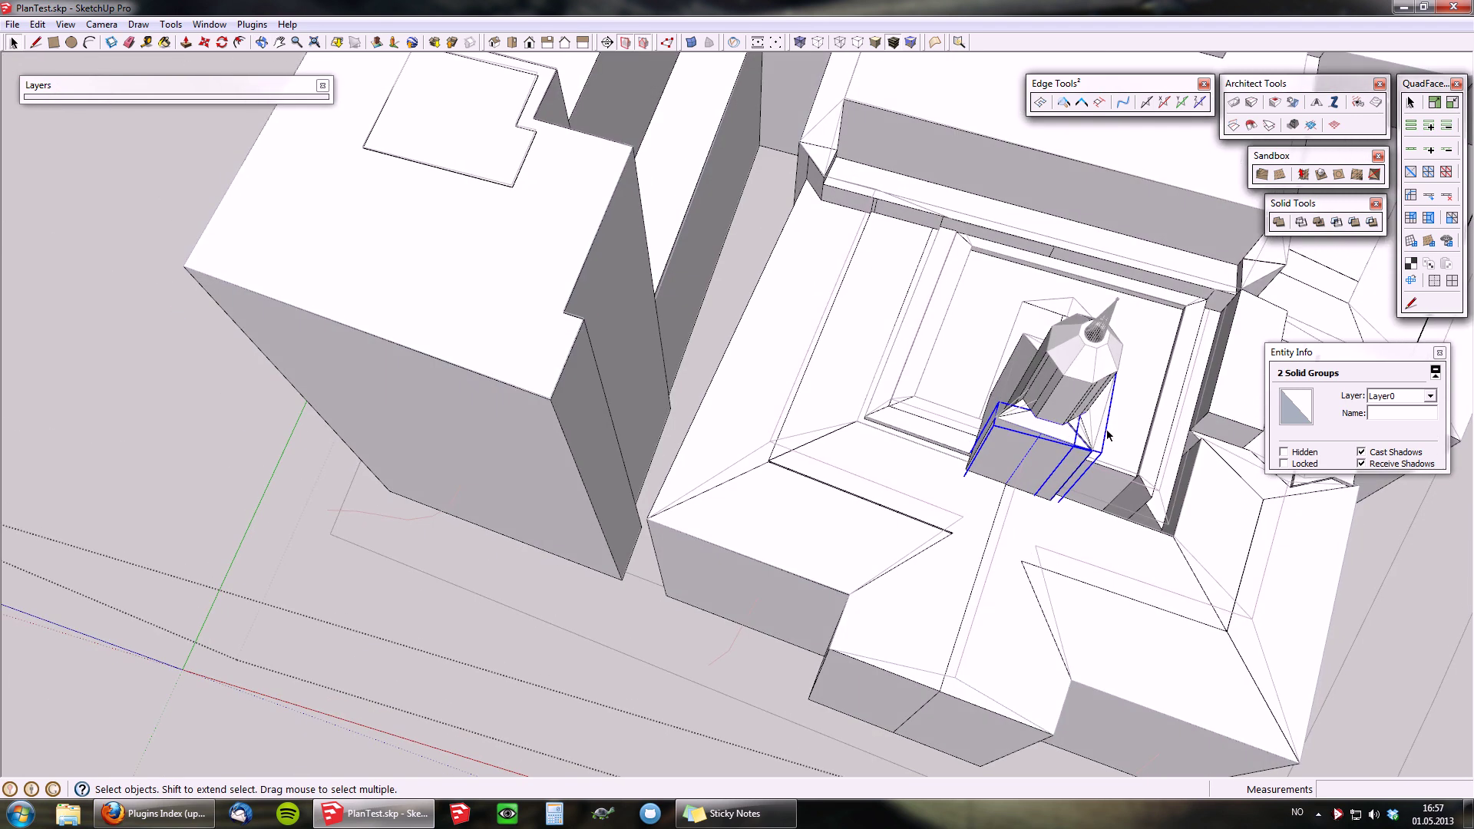
scroll(1036, 367, "up", 3)
left_click(1024, 349, "shift")
middle_click_drag(1025, 349, 428, 510)
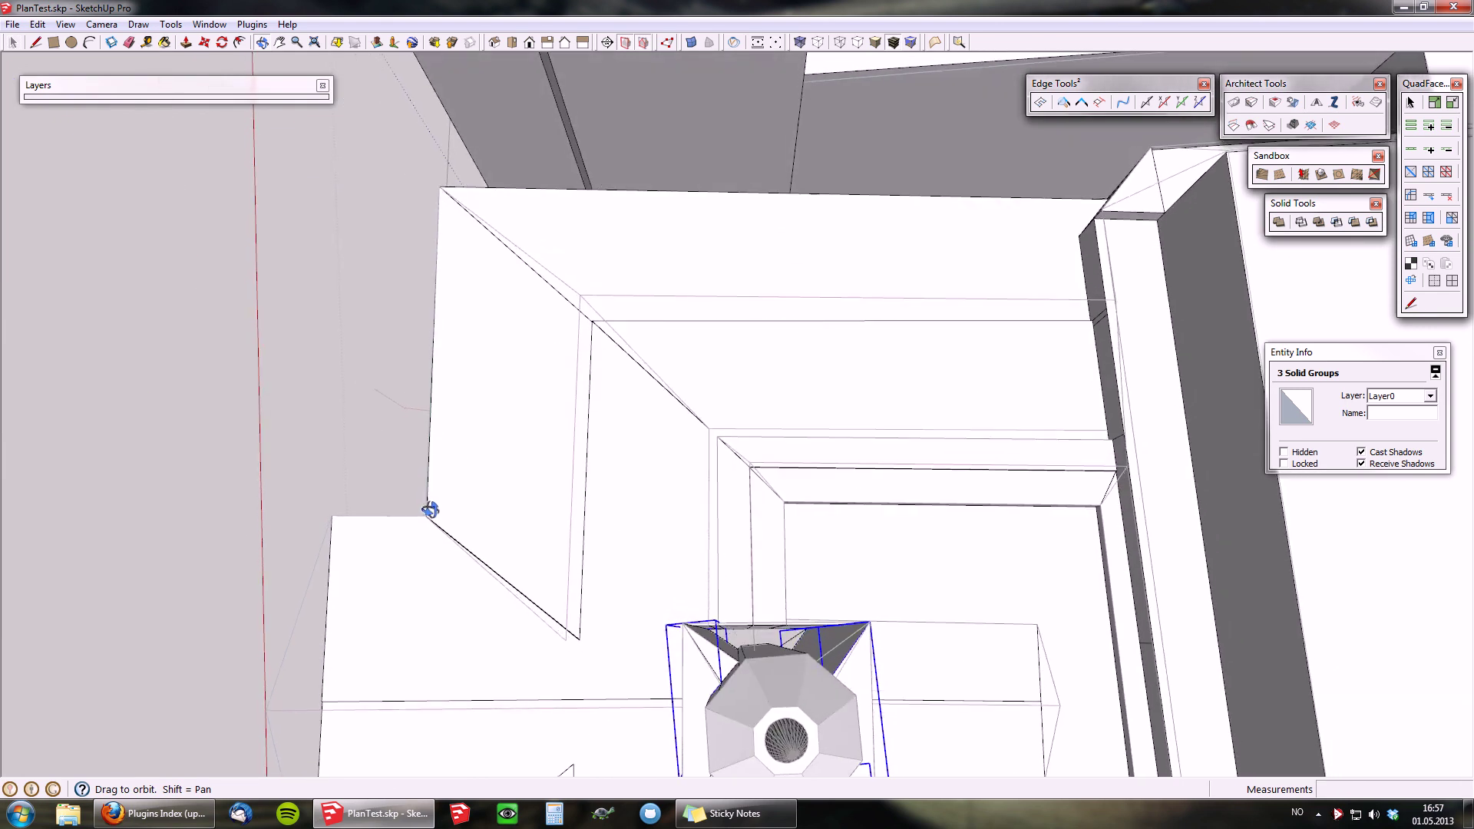
left_click(773, 554)
middle_click_drag(777, 545, 767, 583)
scroll(779, 606, "up", 2)
middle_click_drag(752, 519, 765, 334)
scroll(756, 614, "up", 3)
scroll(752, 532, "down", 5)
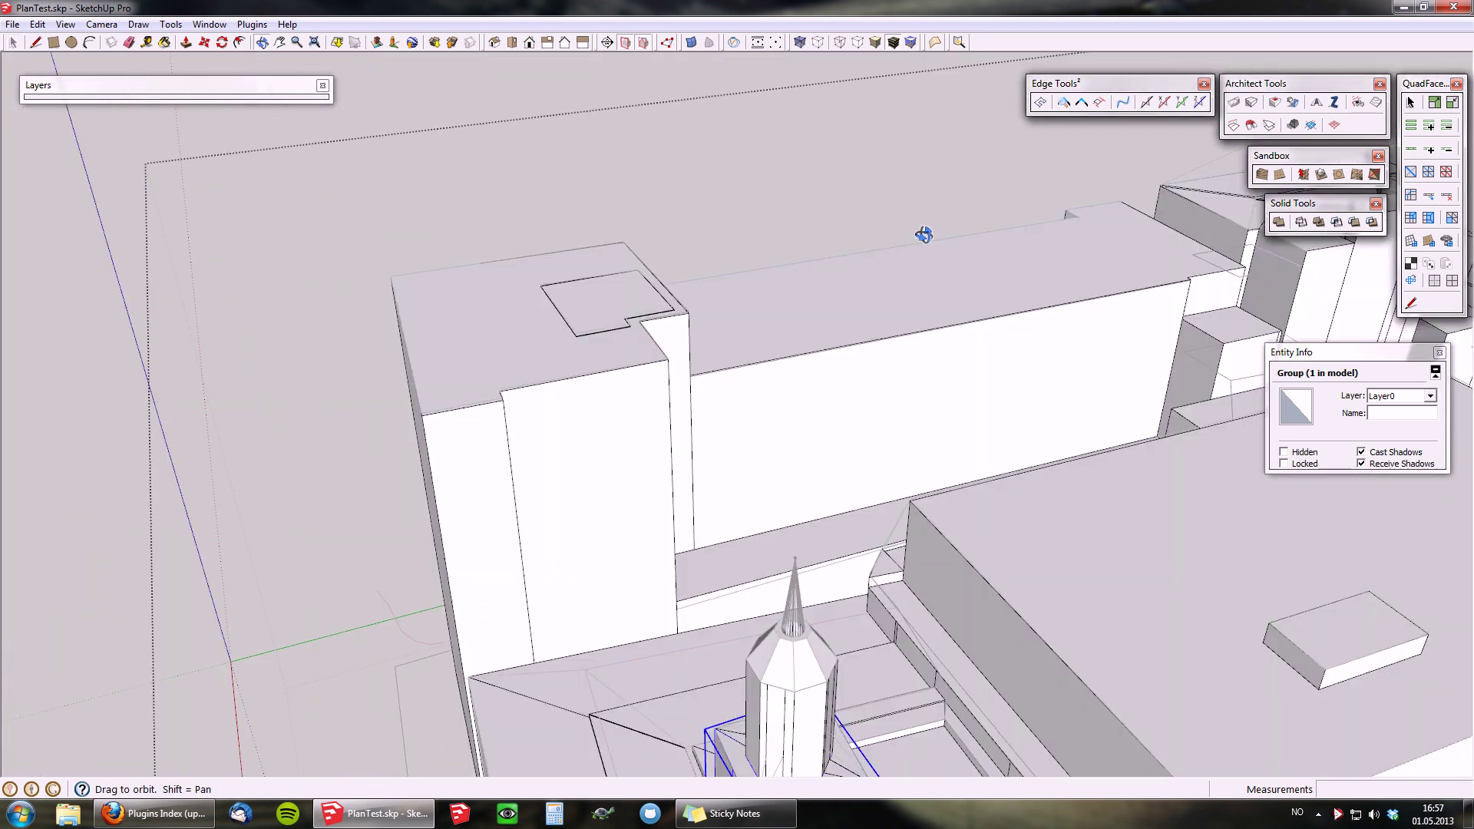
- Check the top of the square base up close inside its group, and close the group
scroll(765, 335, "down", 4)
scroll(760, 502, "up", 6)
middle_click_drag(841, 608, 1115, 539)
scroll(905, 598, "up", 4)
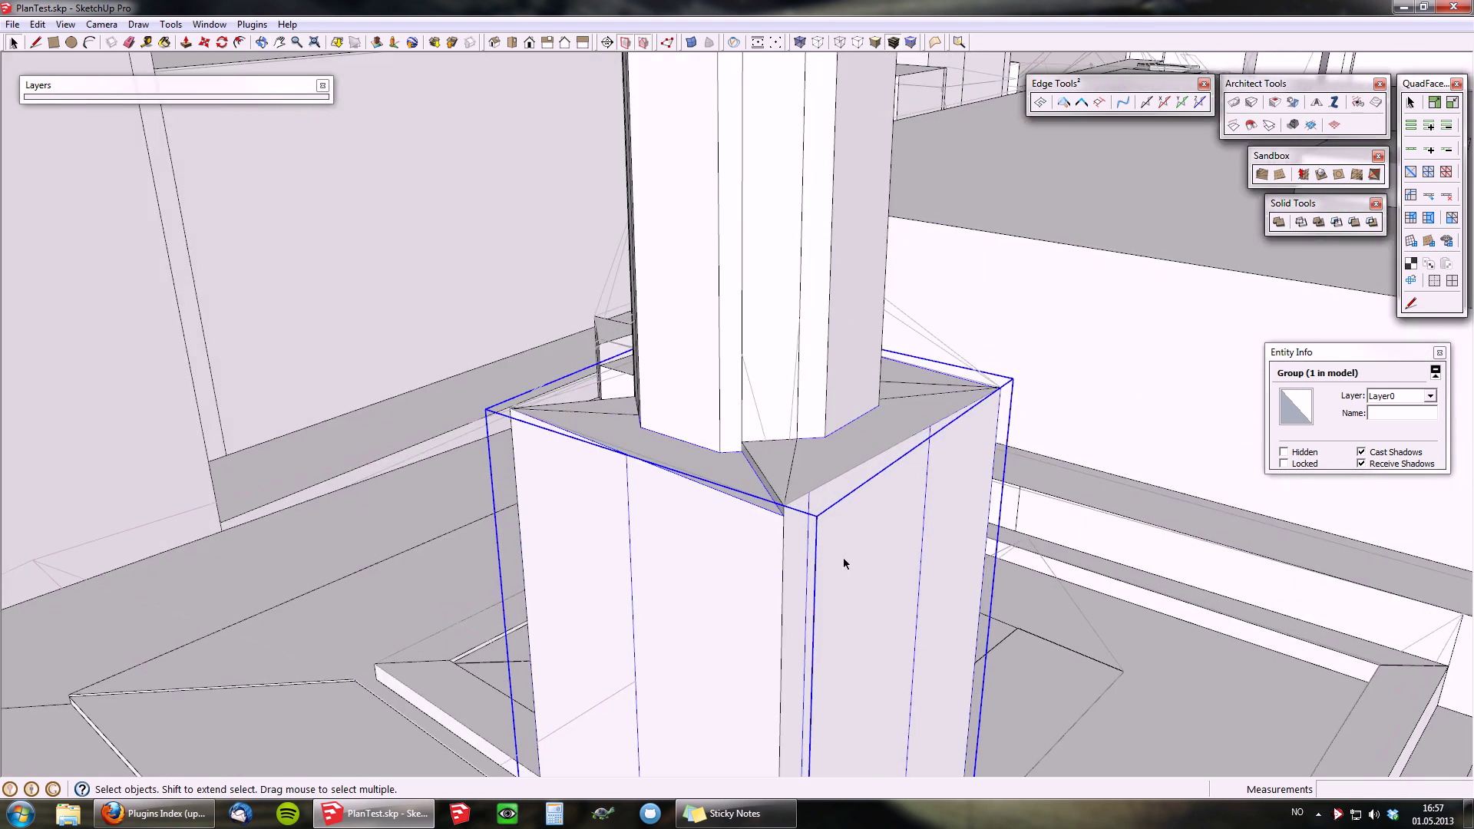
double_click(817, 478)
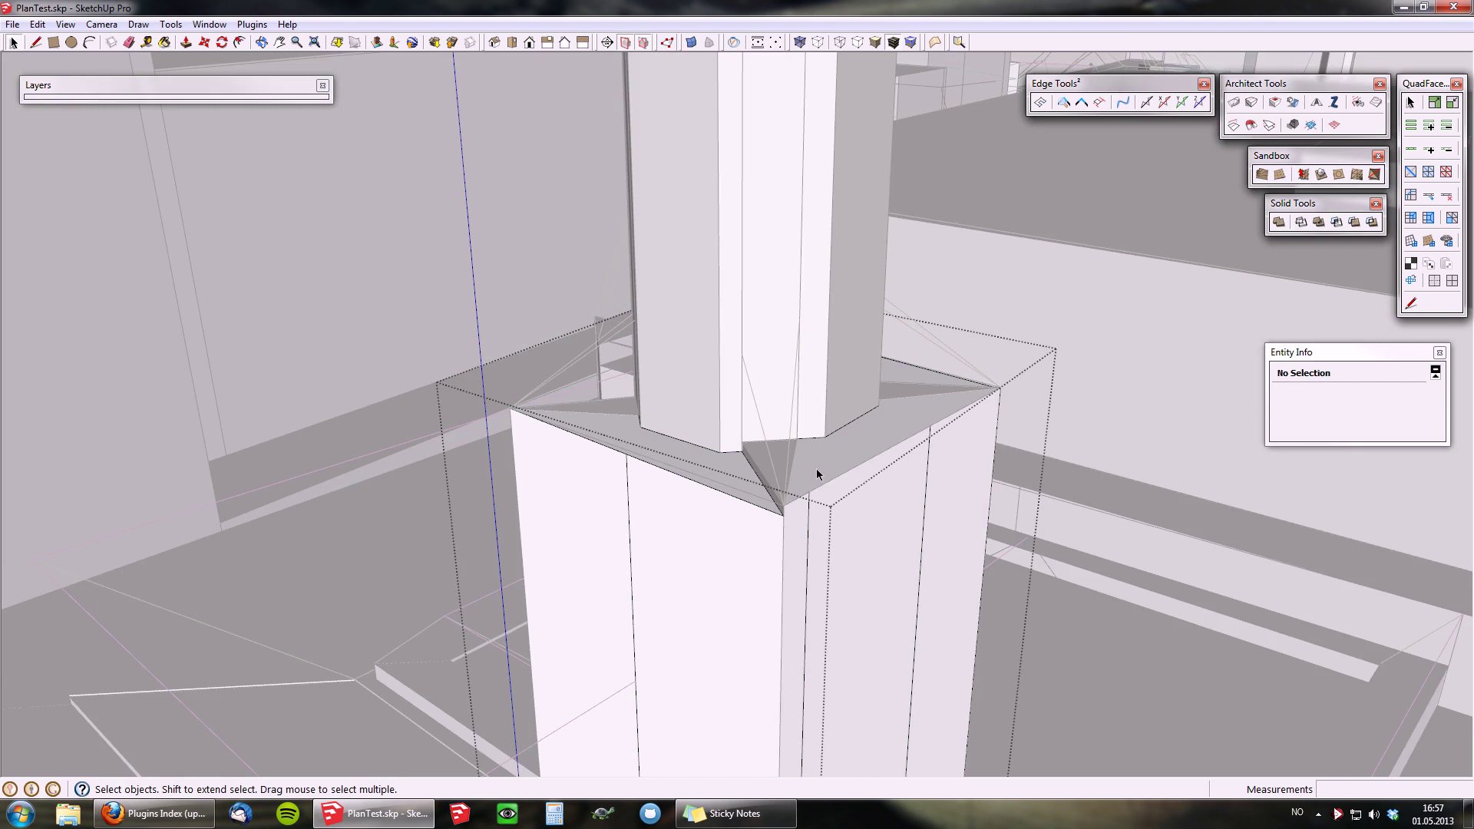
middle_click_drag(816, 470, 875, 644)
key("Escape")
- Move the three loose corner solids in place into the square base's group by cutting and pasting, with the rest of the model hidden
left_click(563, 359)
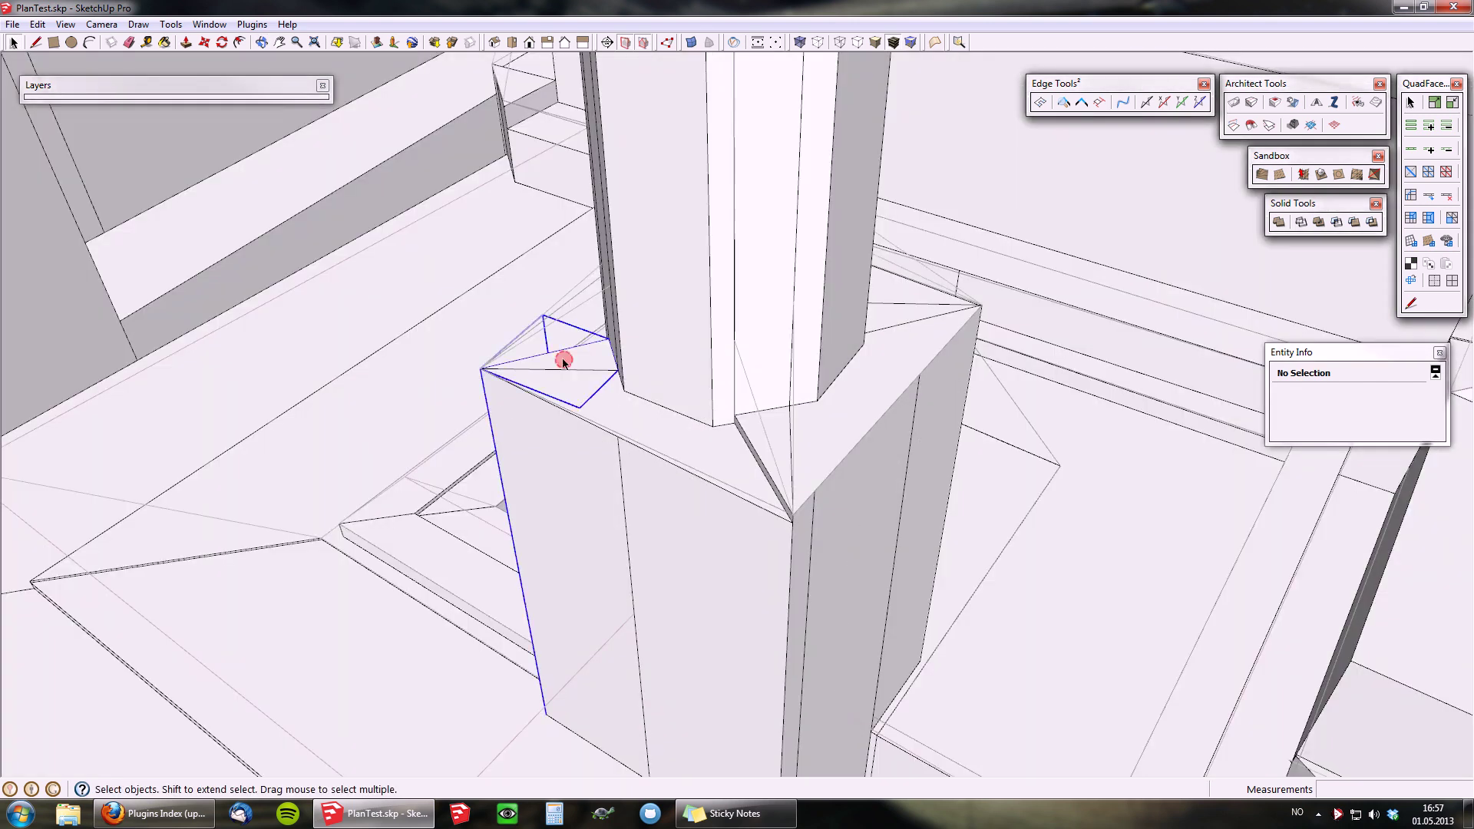
left_click(768, 455, "ctrl")
left_click(889, 316, "ctrl")
middle_click_drag(889, 316, 496, 394)
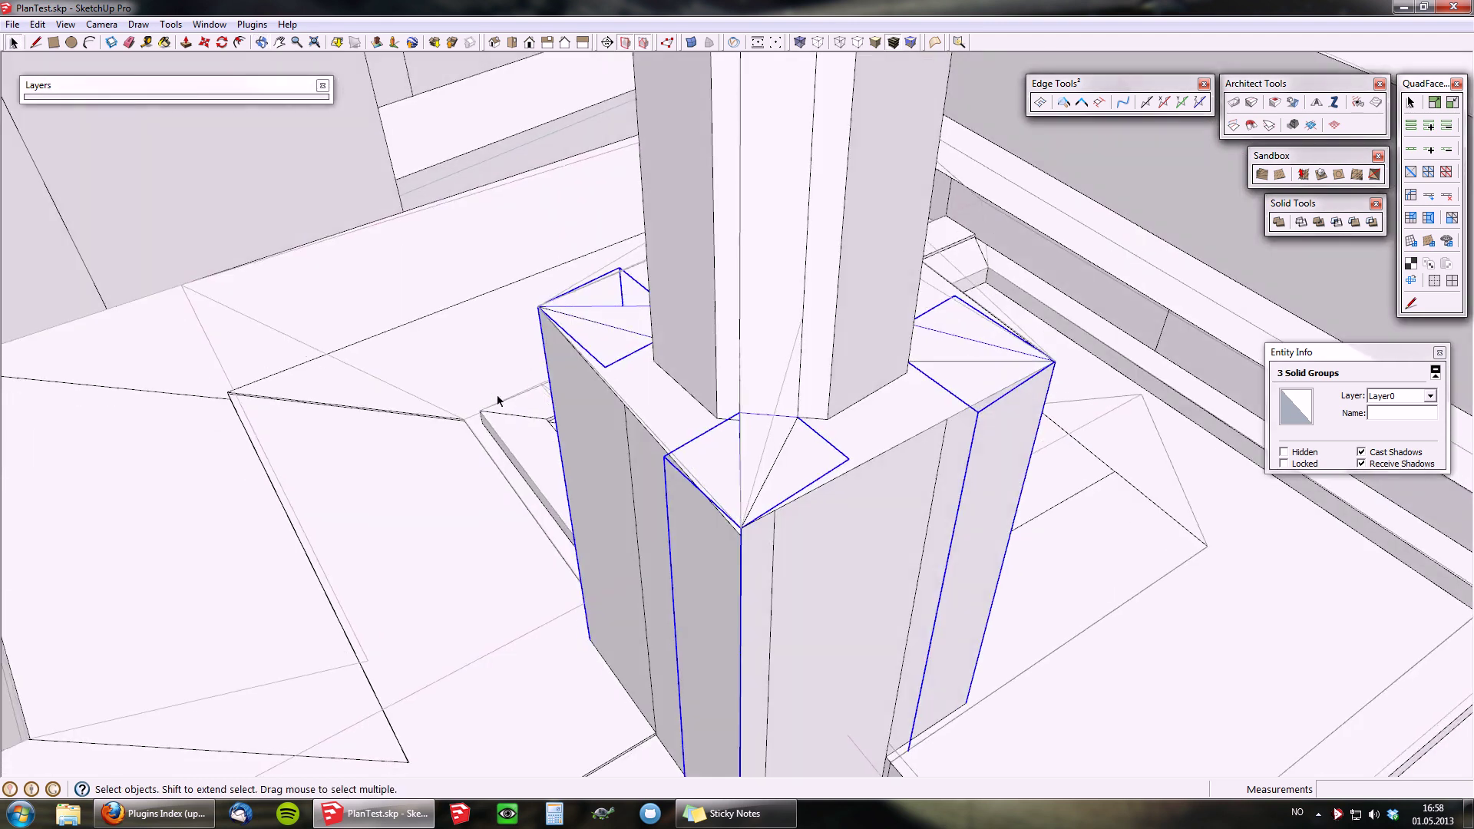
key("ctrl+t")
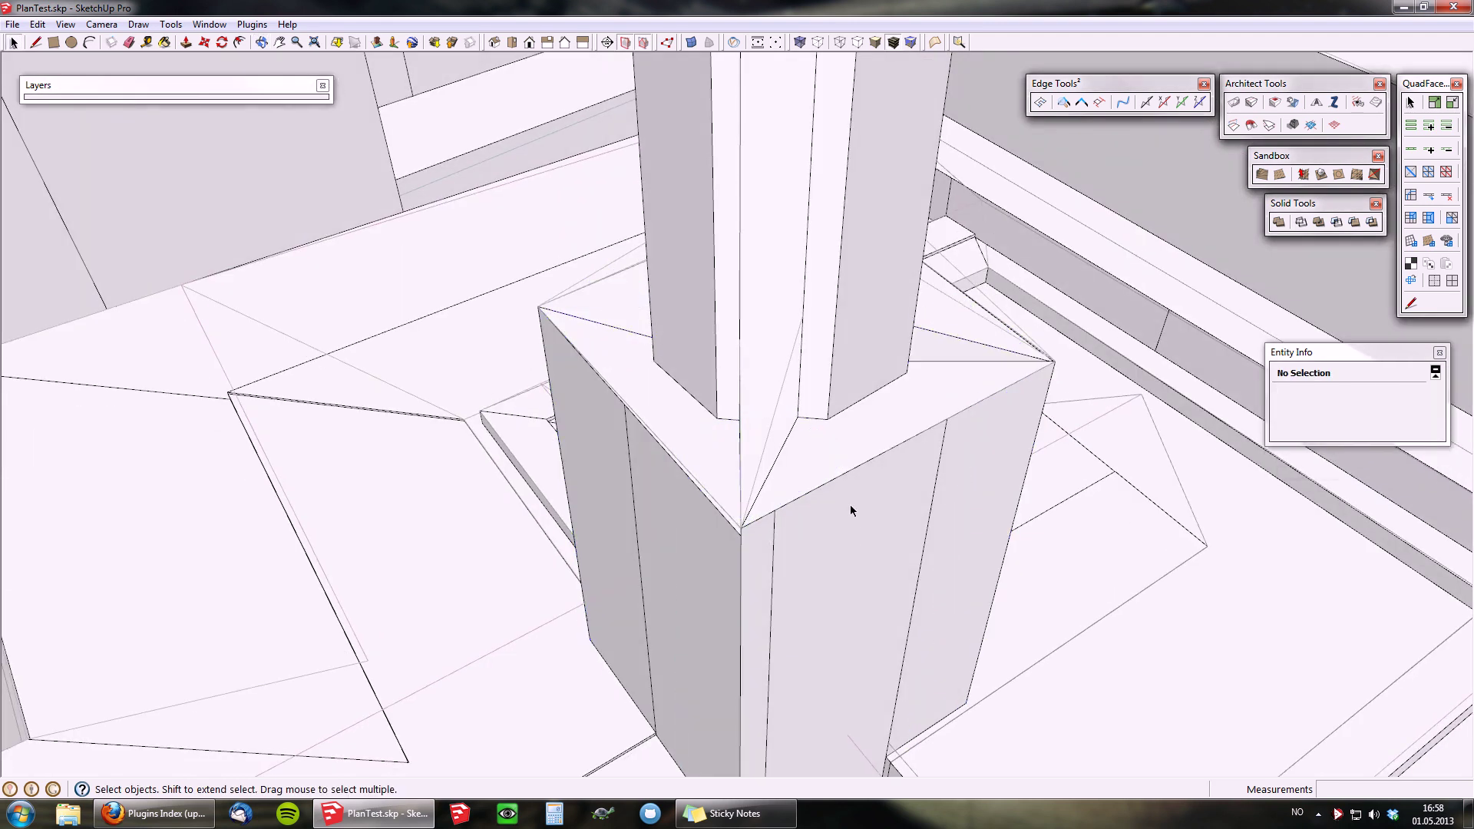
double_click(849, 504)
key("ctrl+shift+v")
key("ctrl+h")
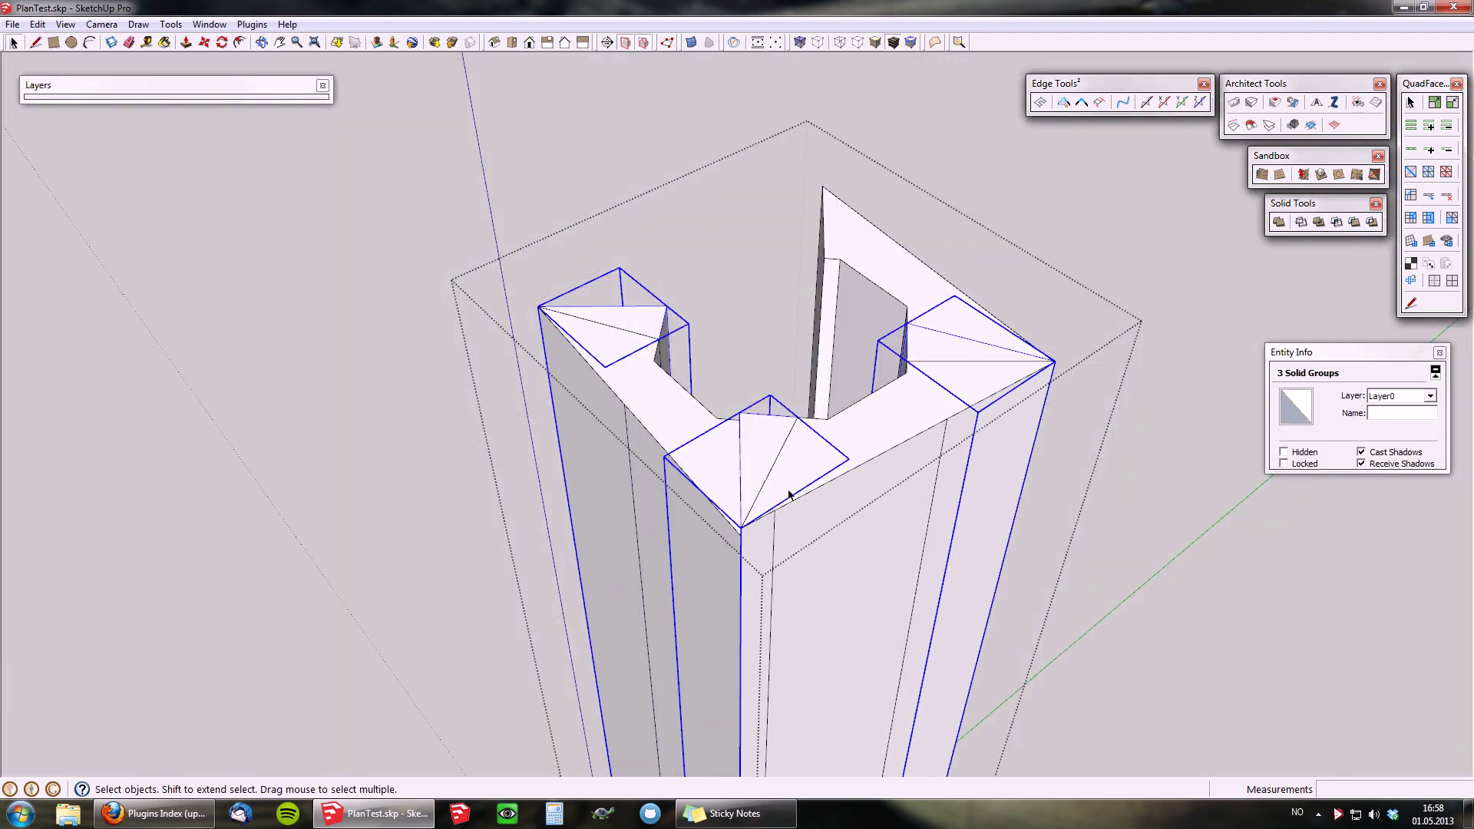
middle_click_drag(774, 485, 778, 488)
scroll(777, 486, "down", 4)
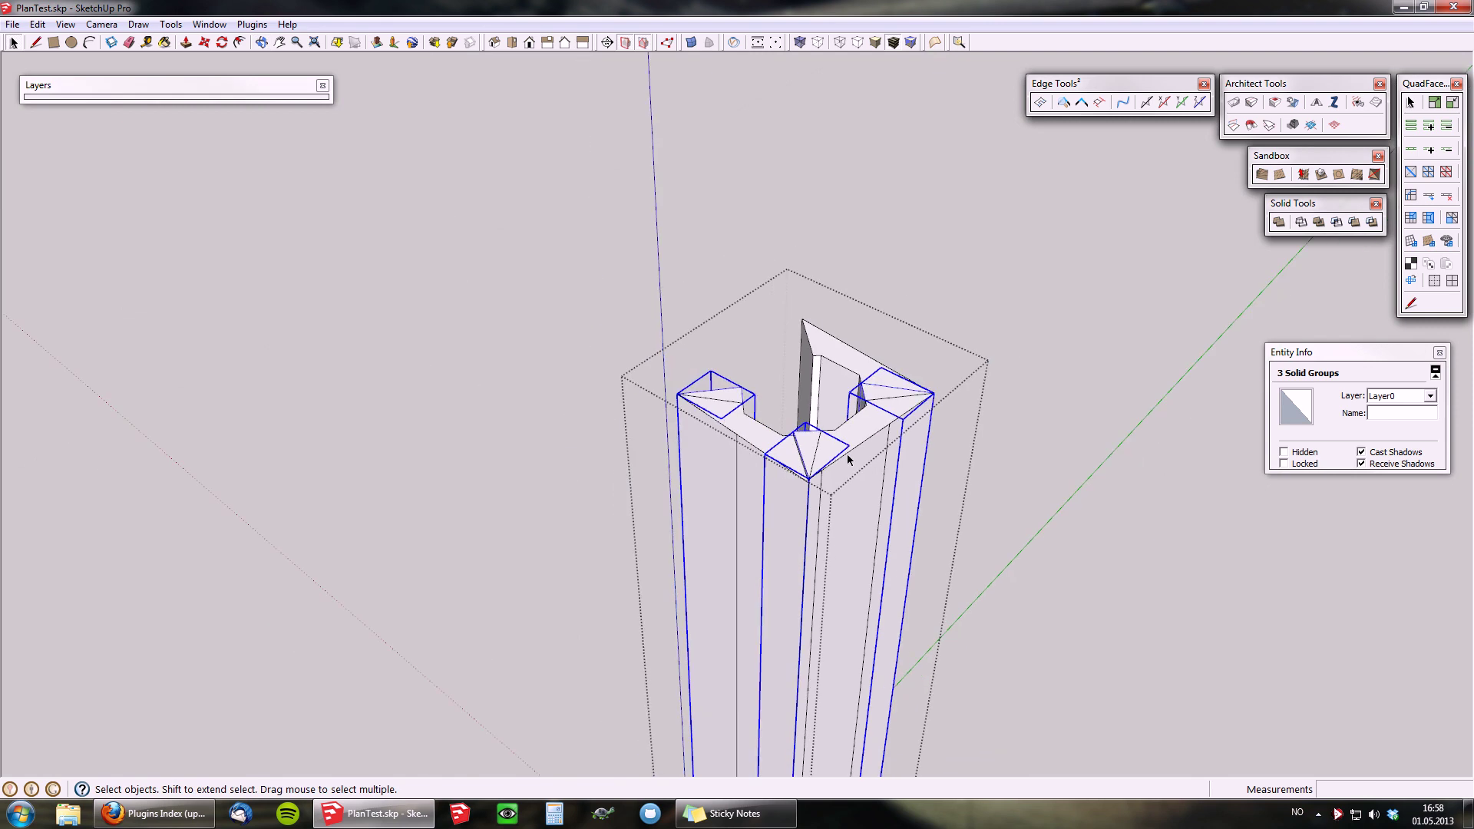
- Merge all solids of the tower's square base into one volume with Merge Solid Buildings
key("Escape")
left_click(851, 458)
left_click(1251, 104)
- Open the merged base, push or pull its uneven corner top faces level with the surrounding top, and close the group
double_click(839, 449)
scroll(825, 451, "up", 5)
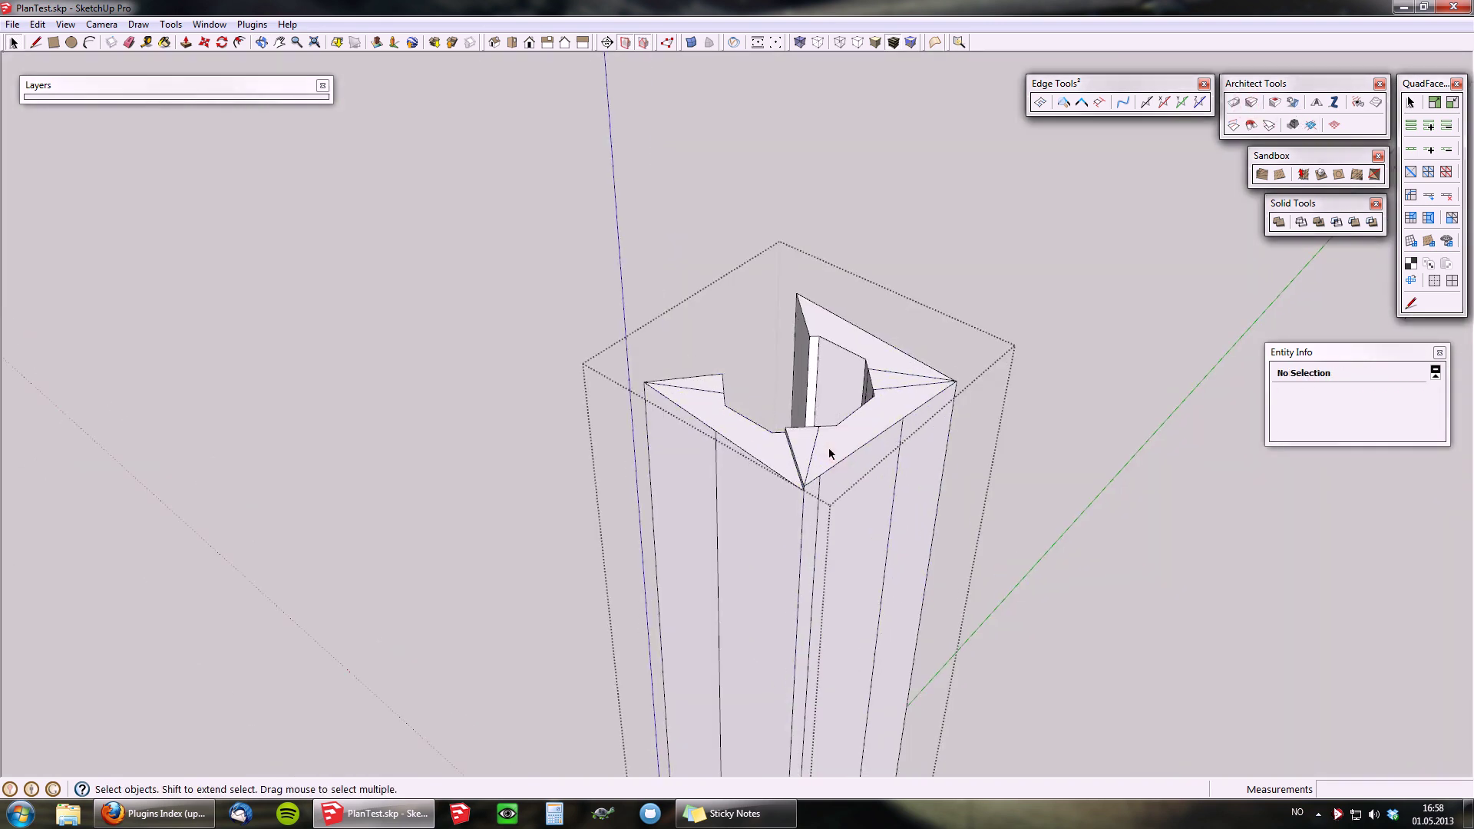
key("p")
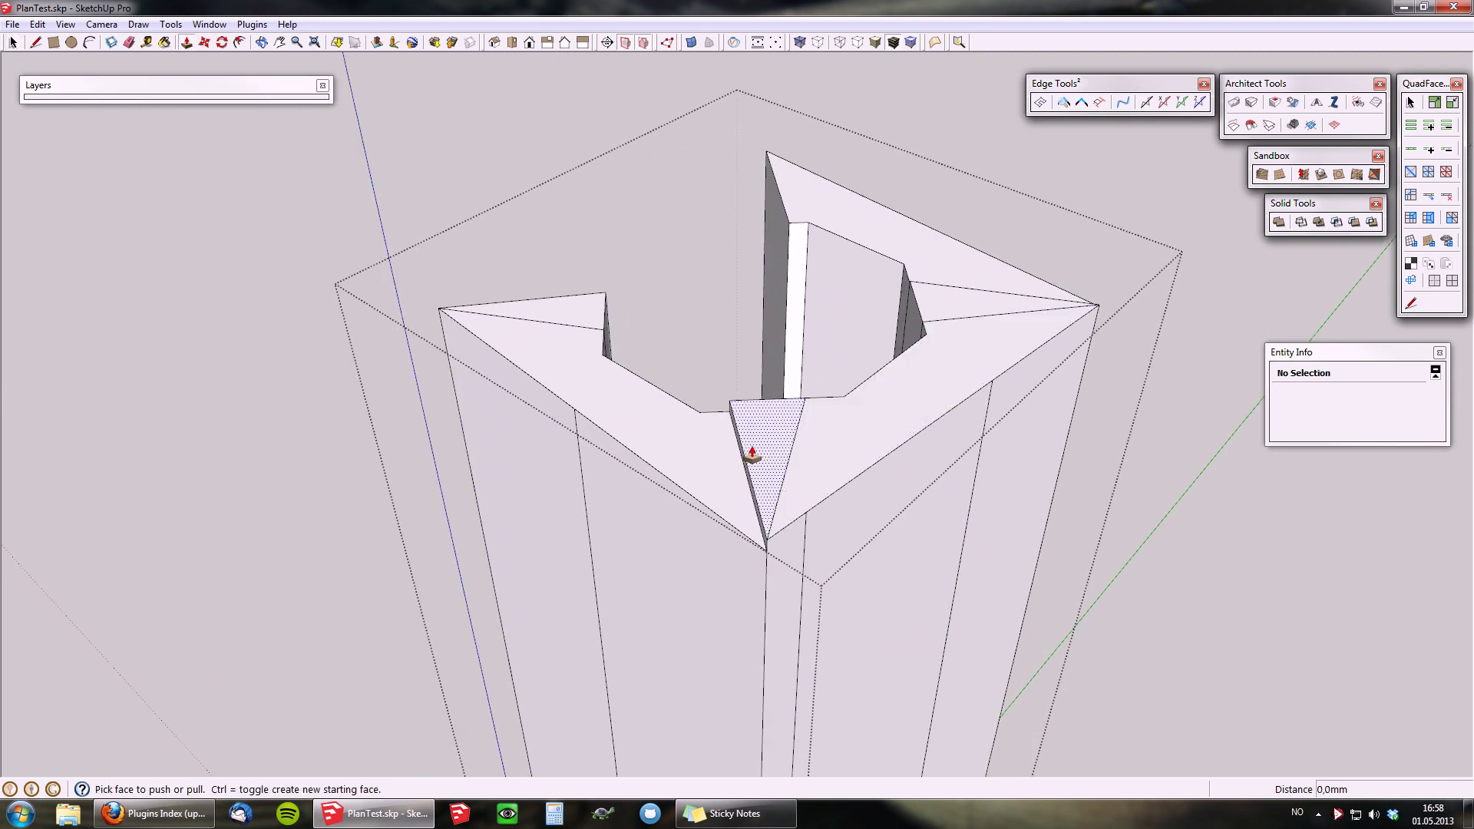
left_click(750, 447)
left_click(701, 457)
left_click(845, 423)
left_click(750, 435)
left_click(954, 300)
left_click(954, 353)
left_click(927, 268)
left_click(953, 353)
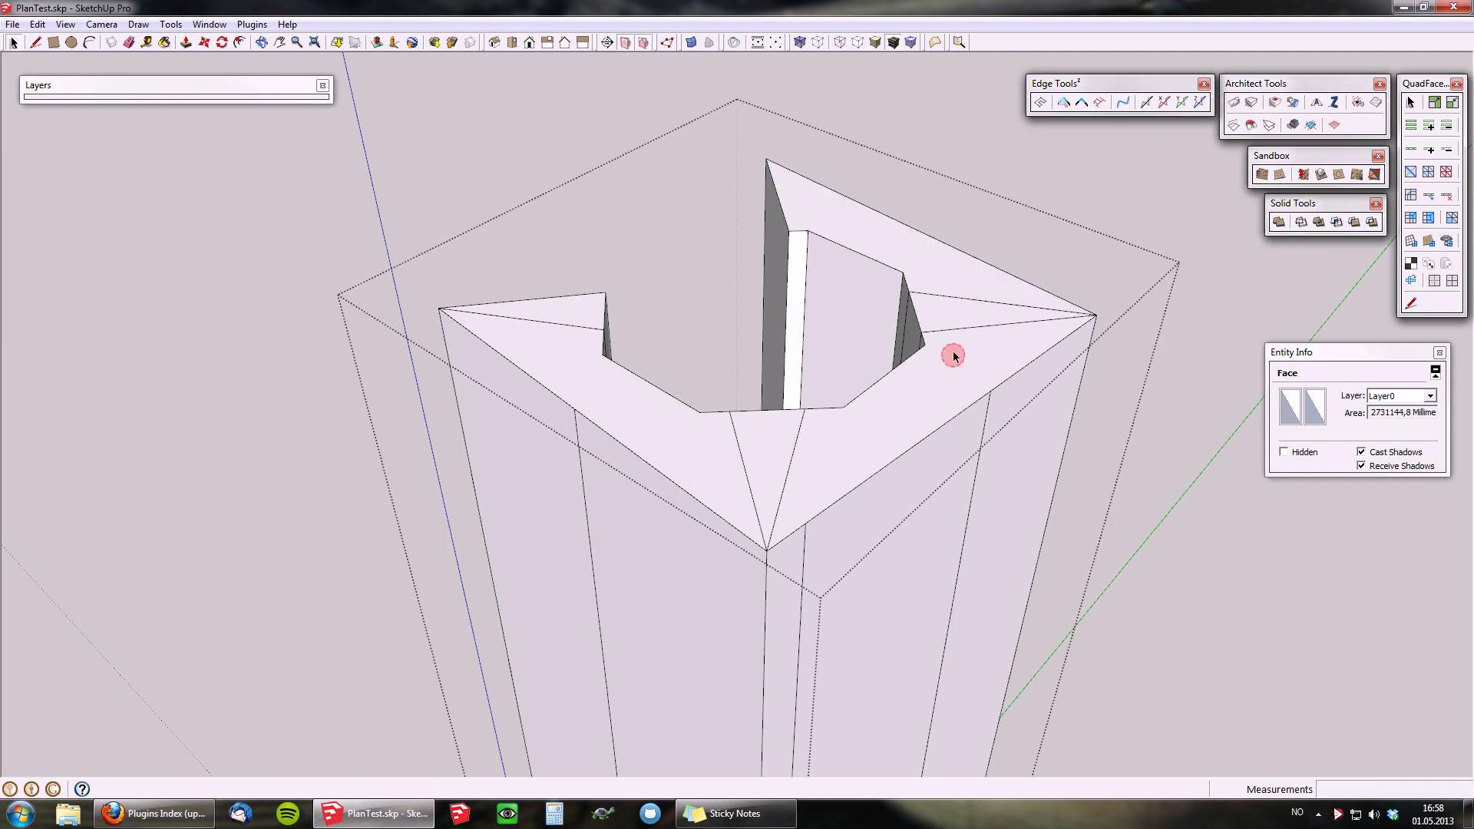
key("space")
key("Escape")
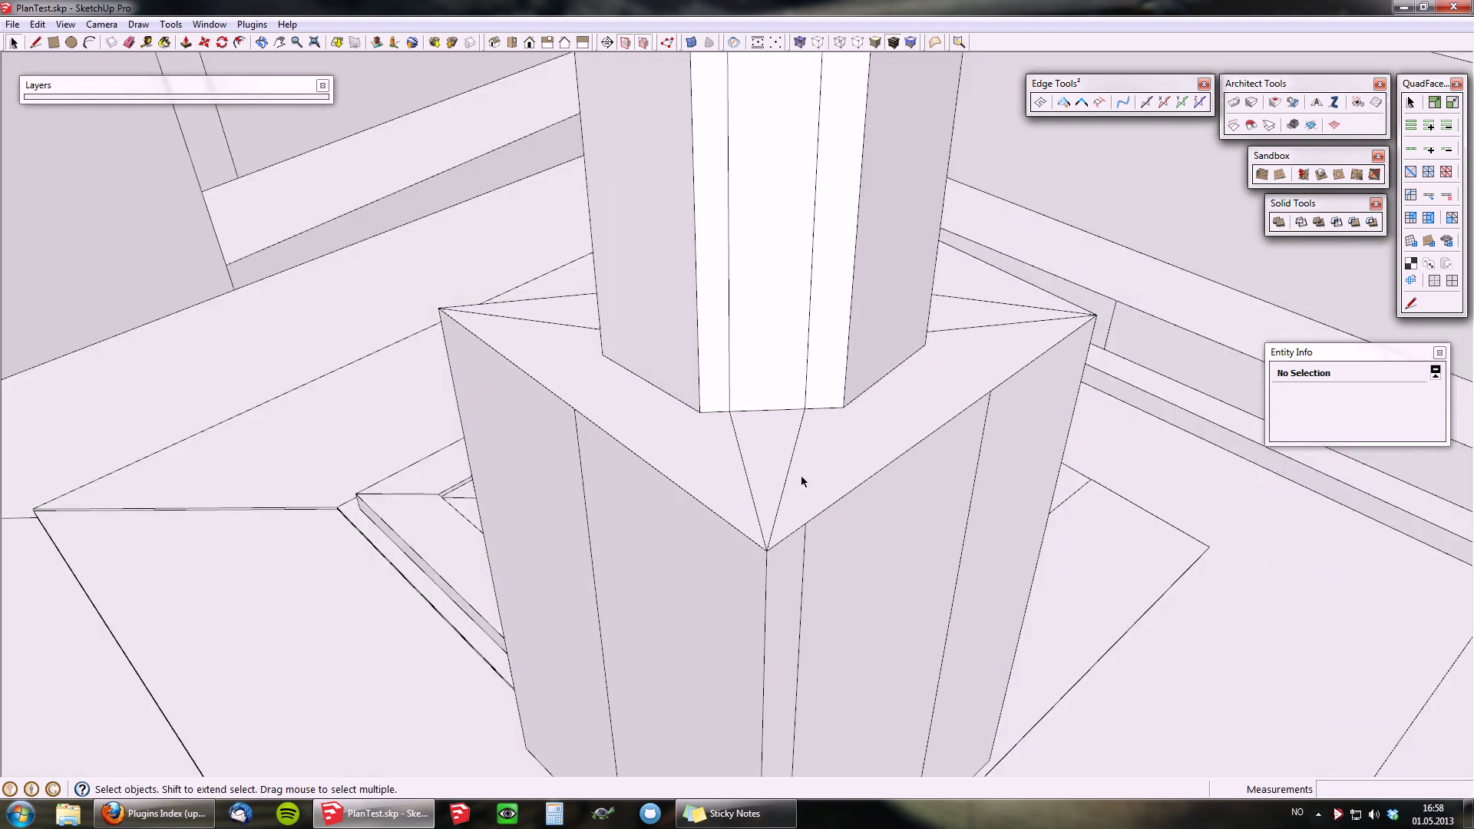
scroll(804, 439, "down", 3)
left_click(1256, 128)
middle_click_drag(652, 360, 1152, 330)
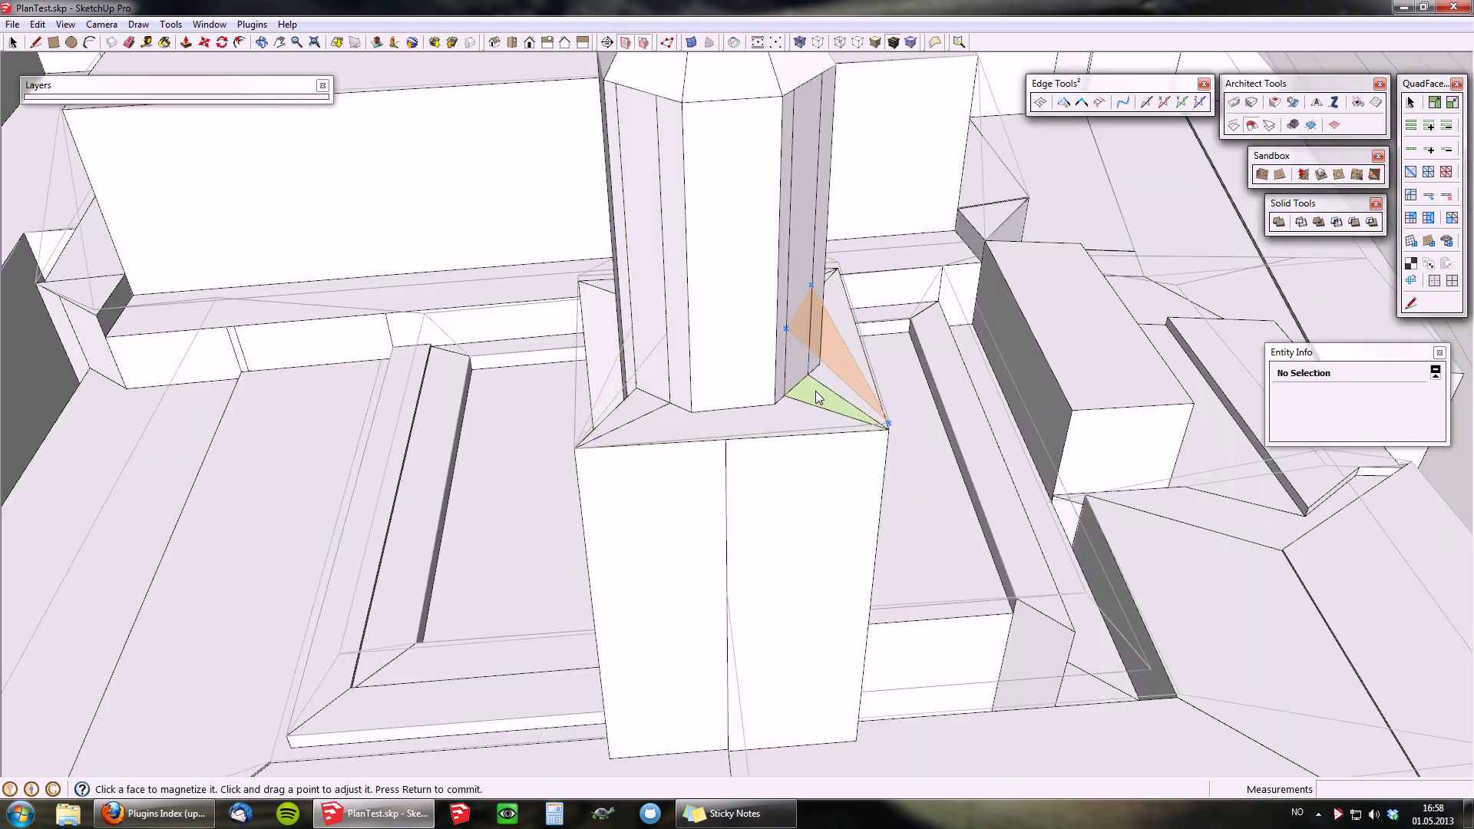
middle_click_drag(822, 384, 816, 448)
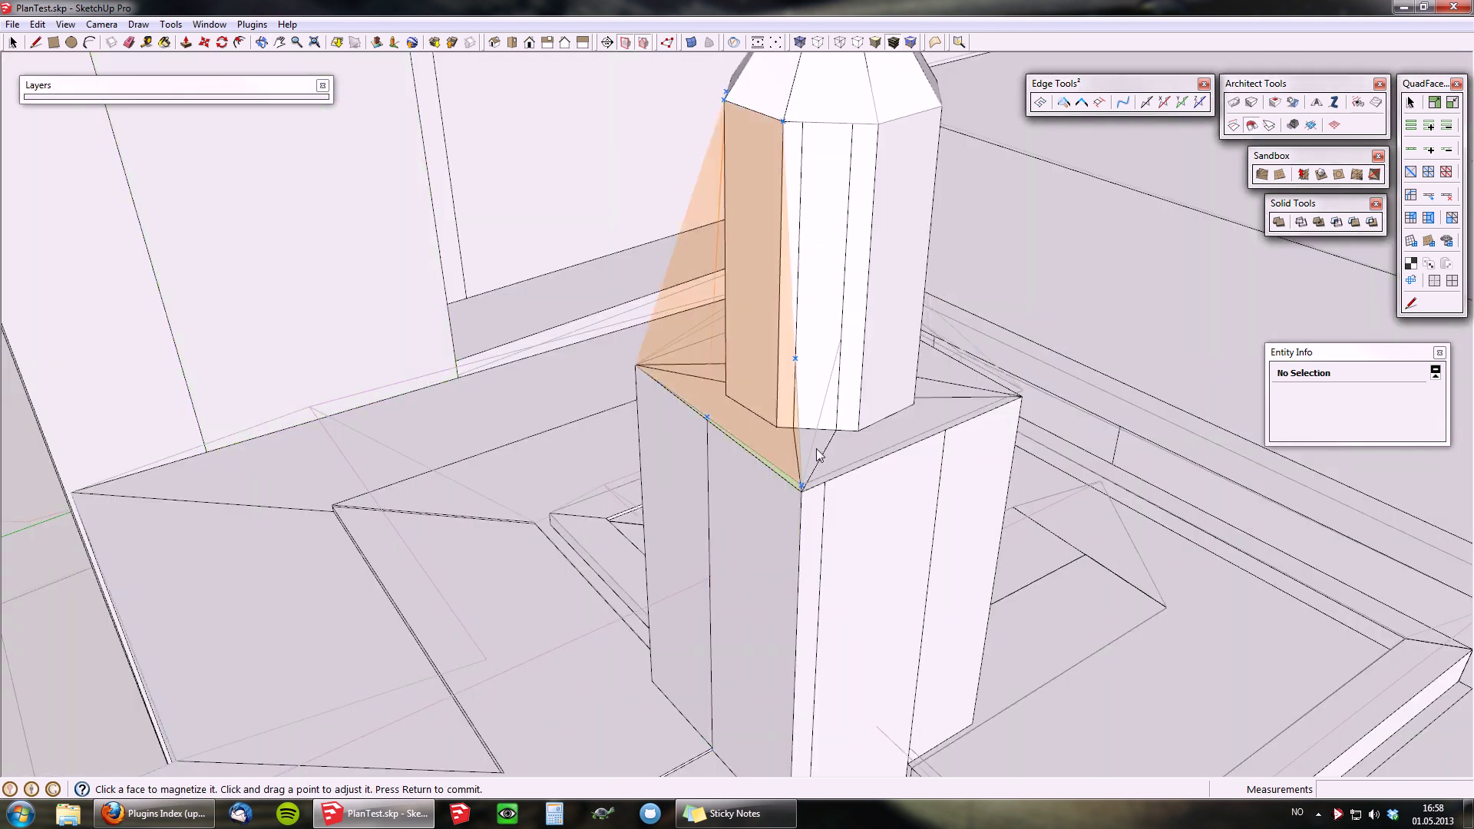
key("space")
- Hide the tower's octagonal upper section to expose the top of the square base
scroll(729, 445, "down", 5)
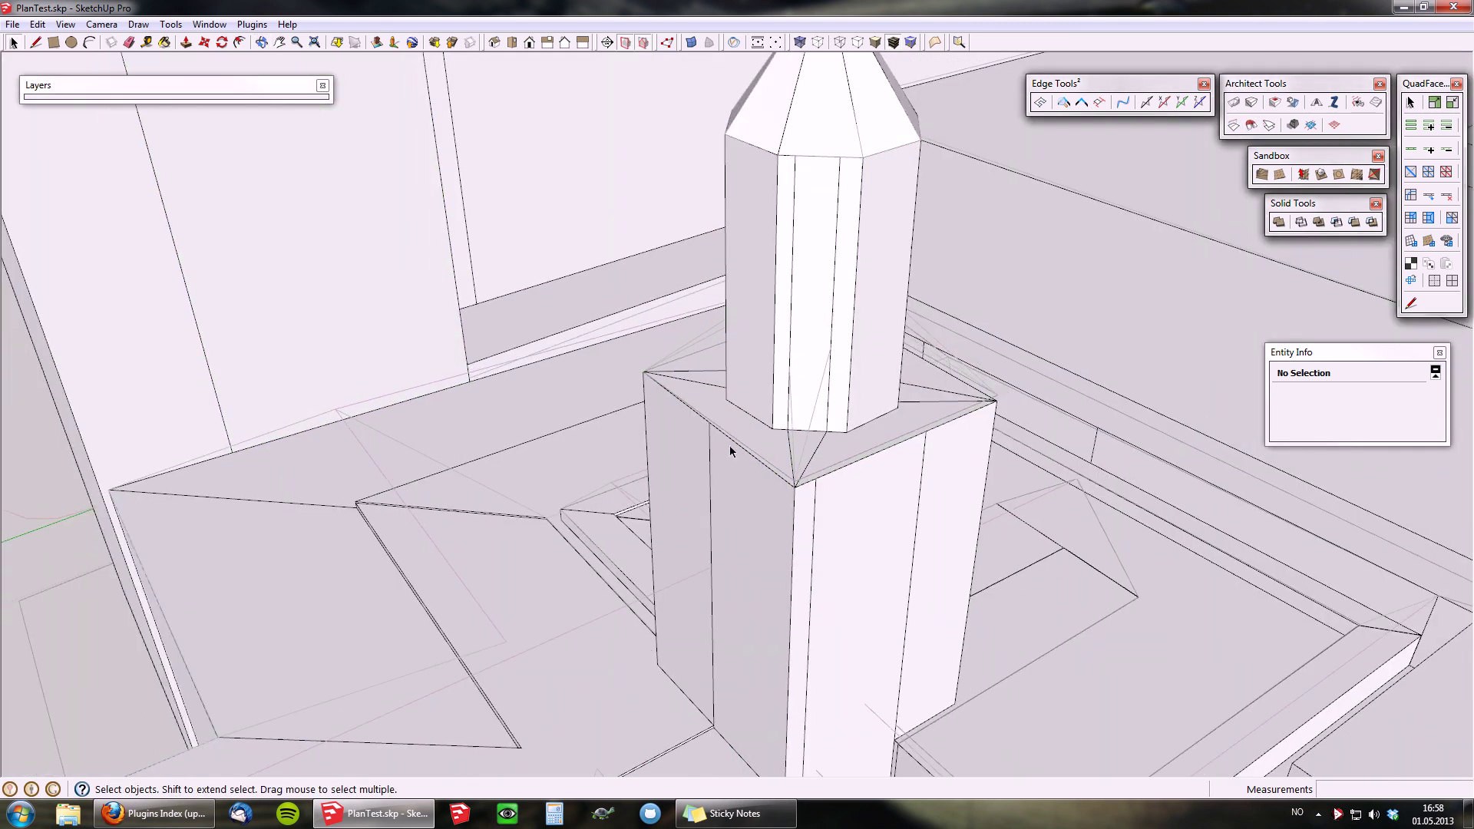
middle_click_drag(771, 301, 885, 396)
left_click(740, 240)
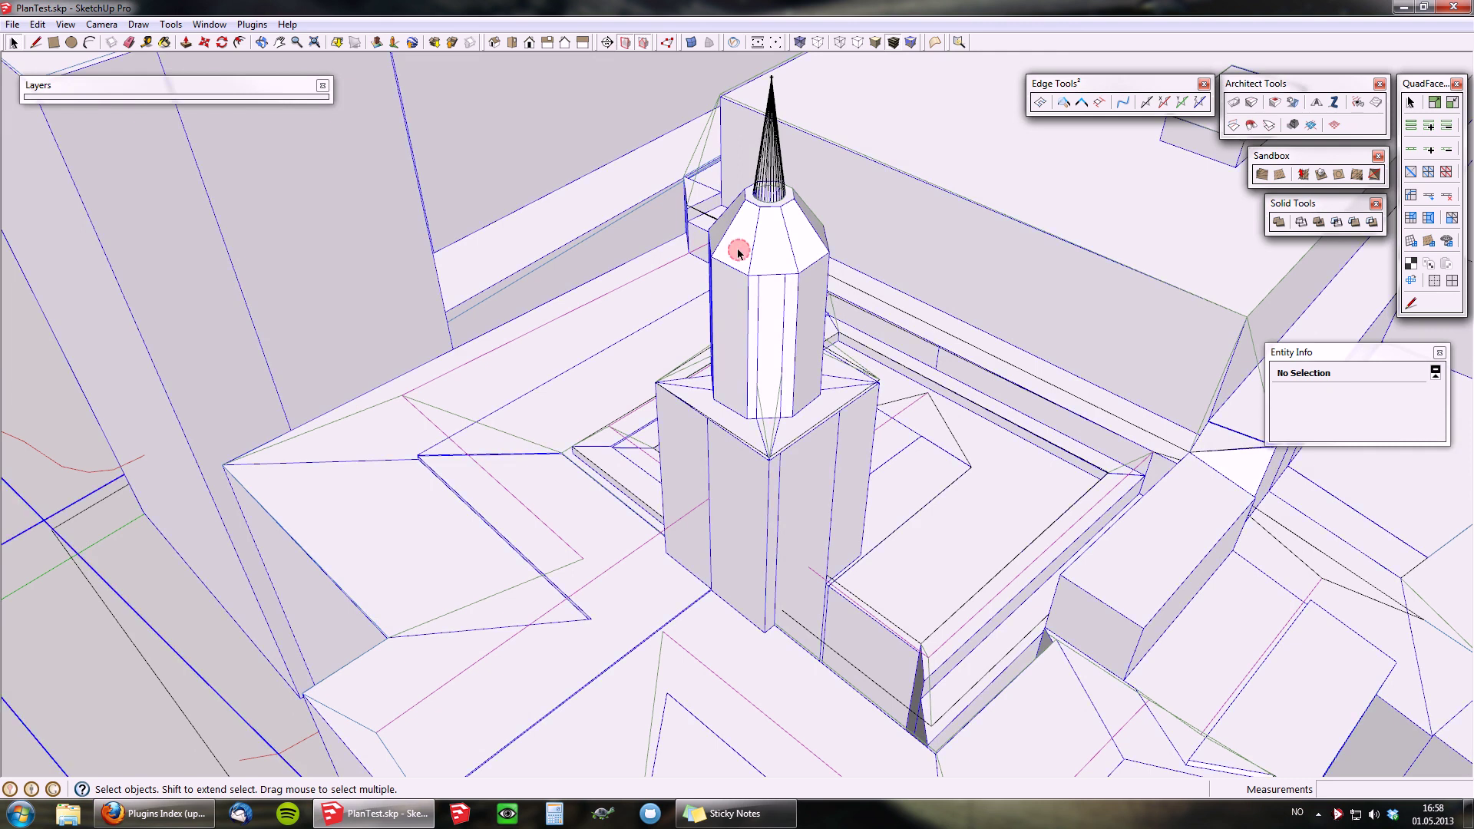
left_click(739, 240)
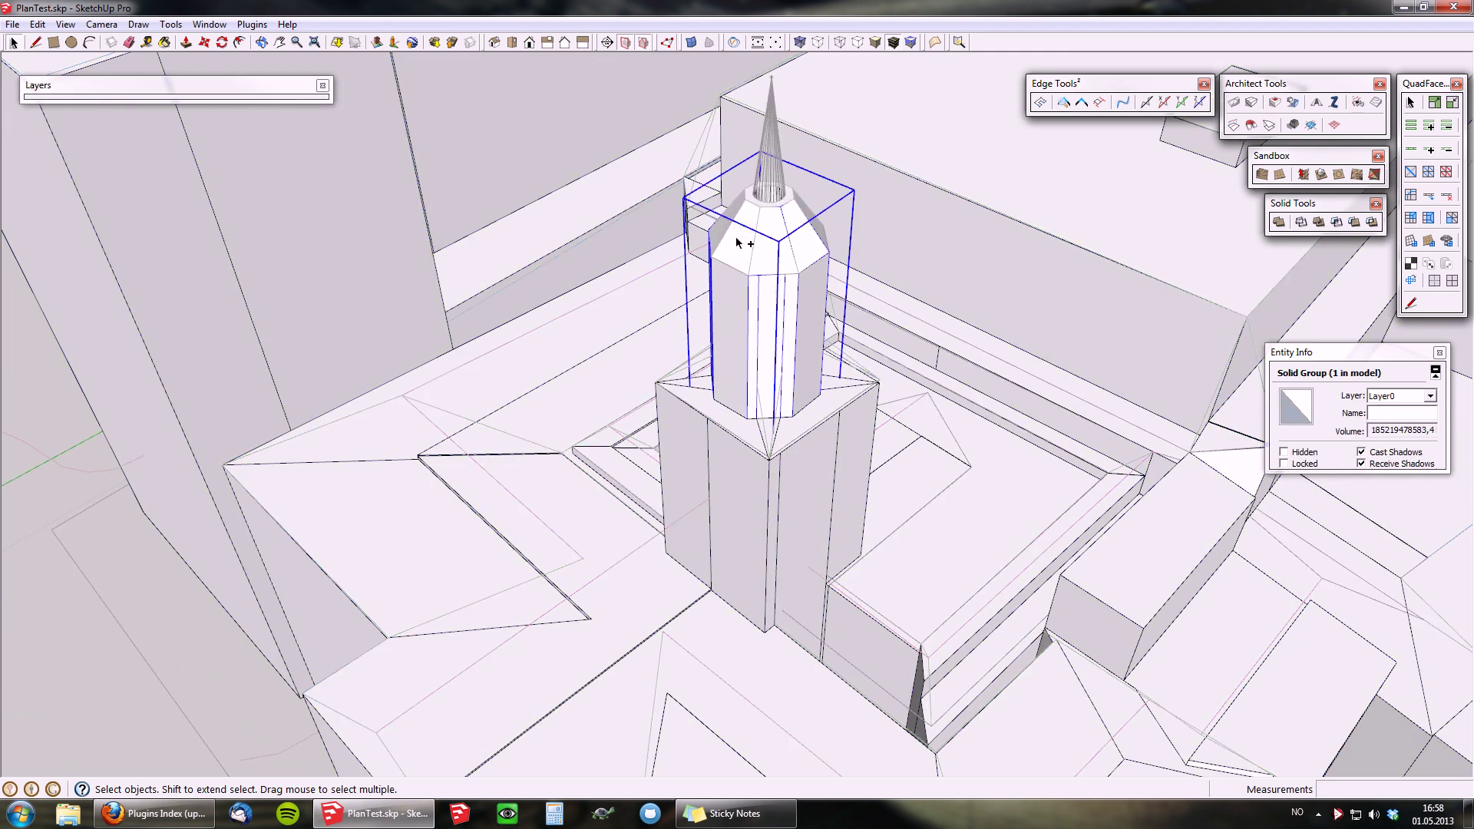
key("Delete")
middle_click_drag(754, 277, 809, 461)
scroll(810, 463, "up", 2)
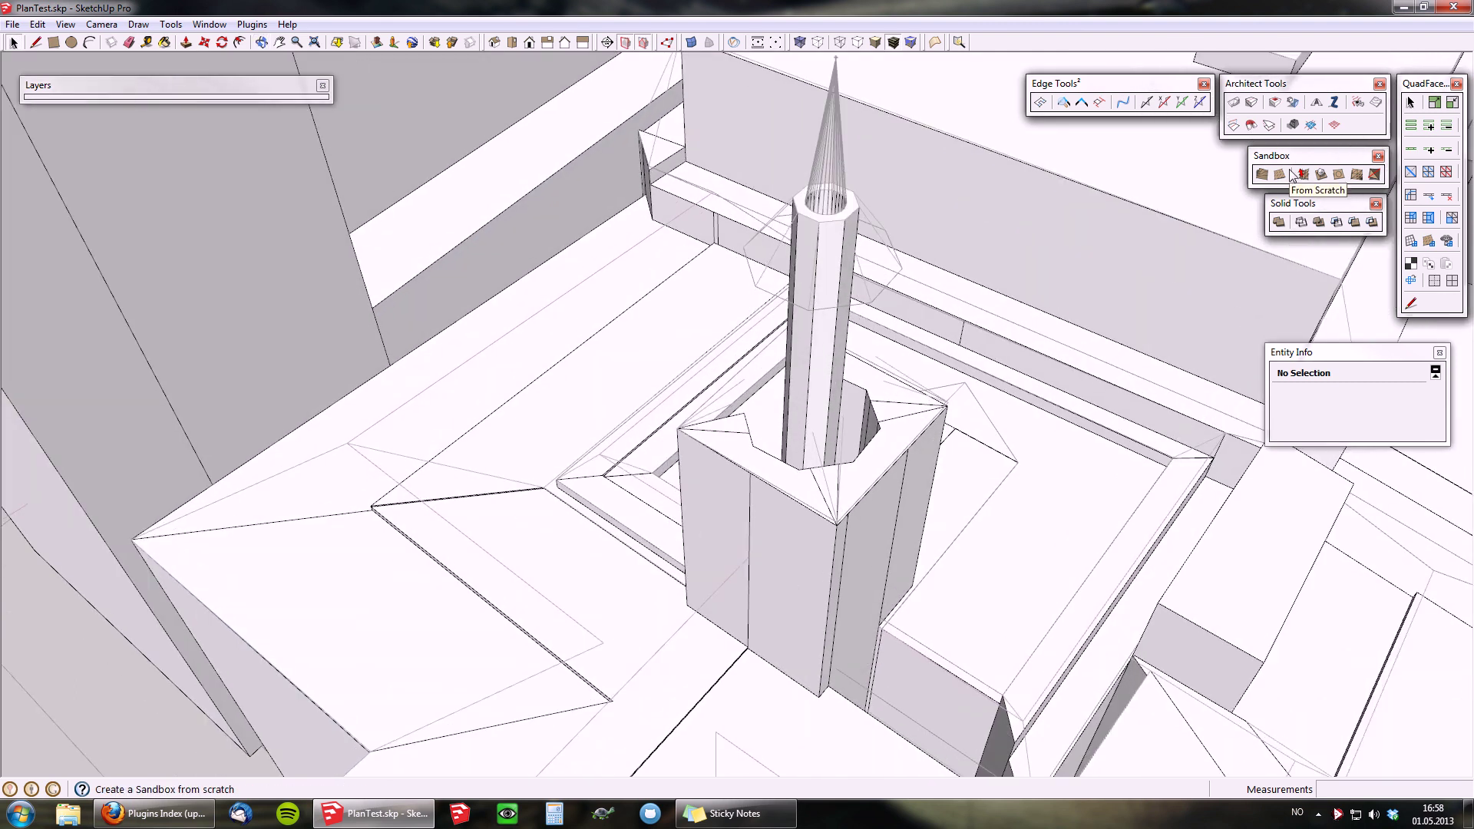
- Magnetize the square base's top face along one side, lower its three raised points to the base of the inner shaft, and commit
left_click(1251, 125)
left_click(731, 458)
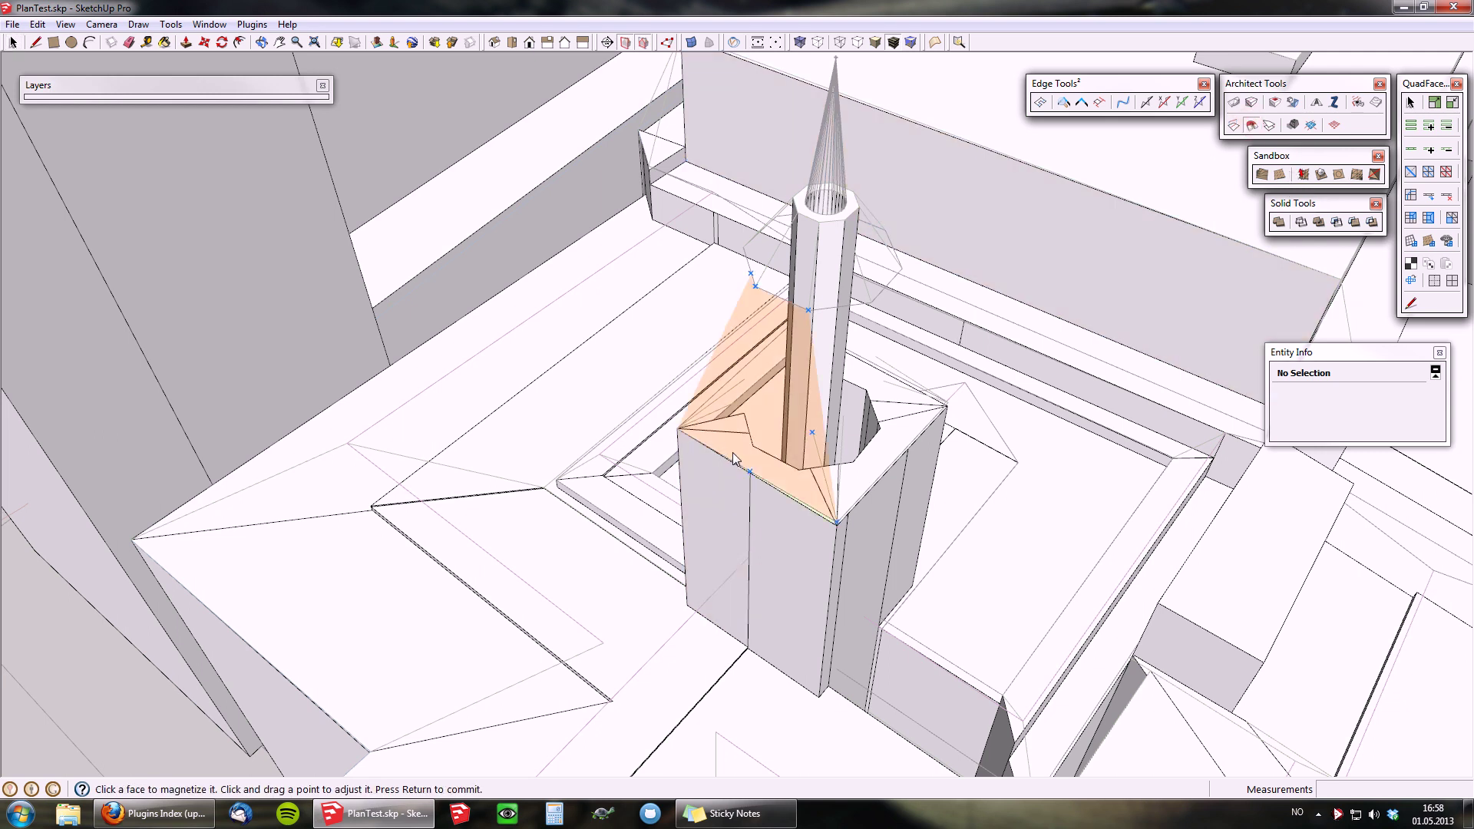
scroll(777, 471, "up", 2)
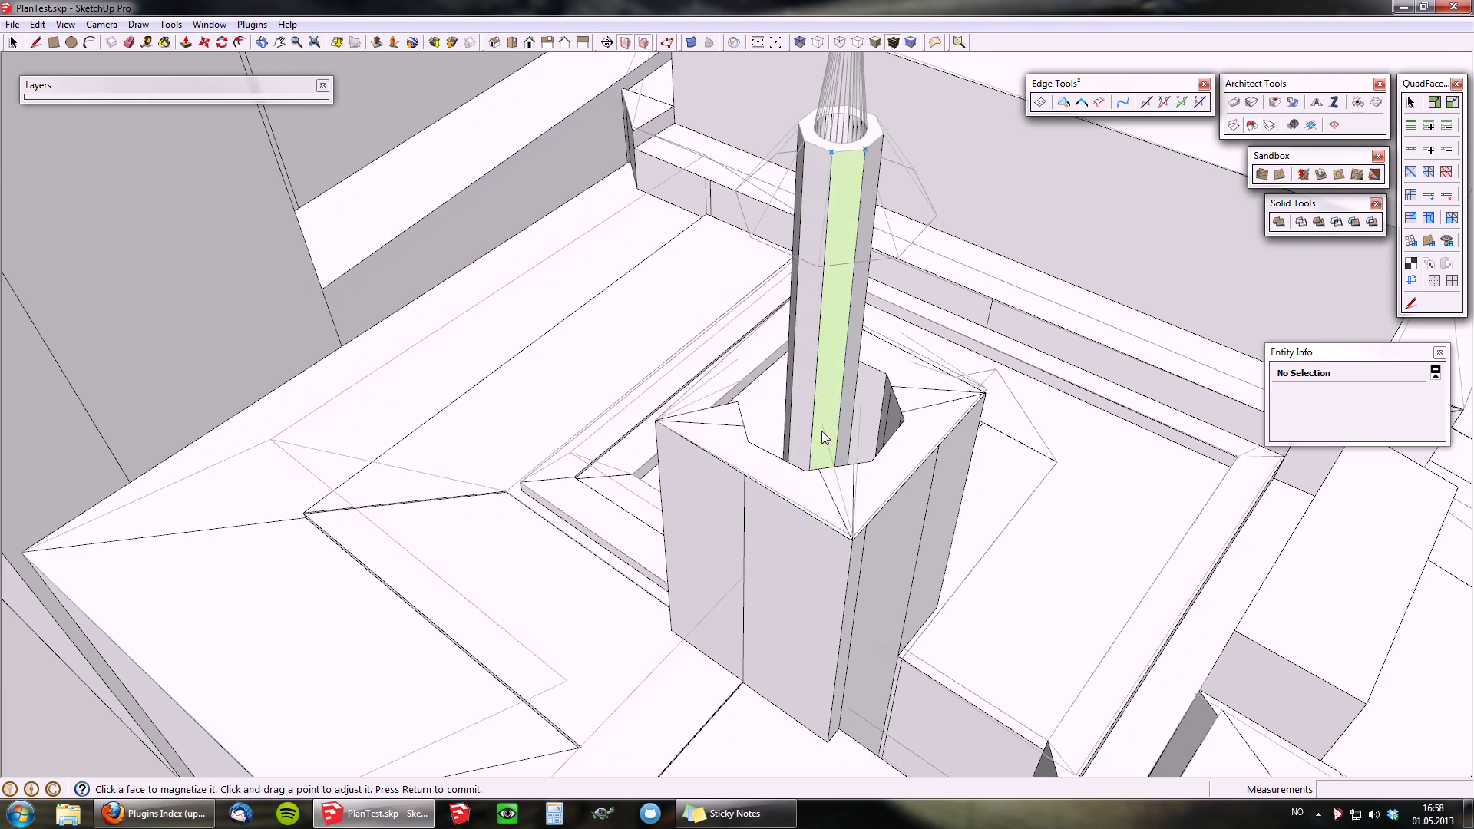
scroll(882, 474, "up", 1)
scroll(883, 477, "down", 1)
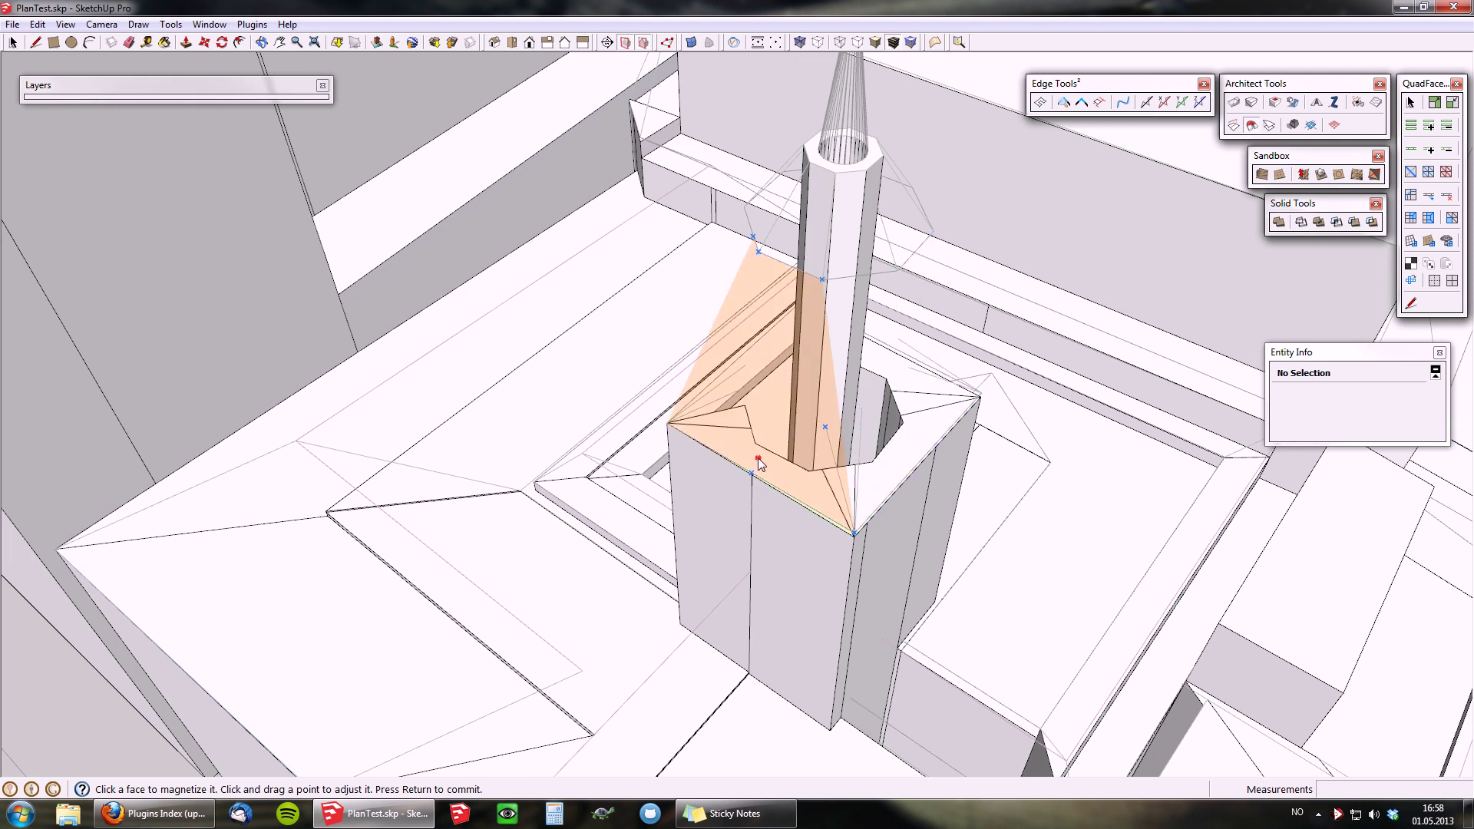
left_click_drag(825, 283, 836, 434)
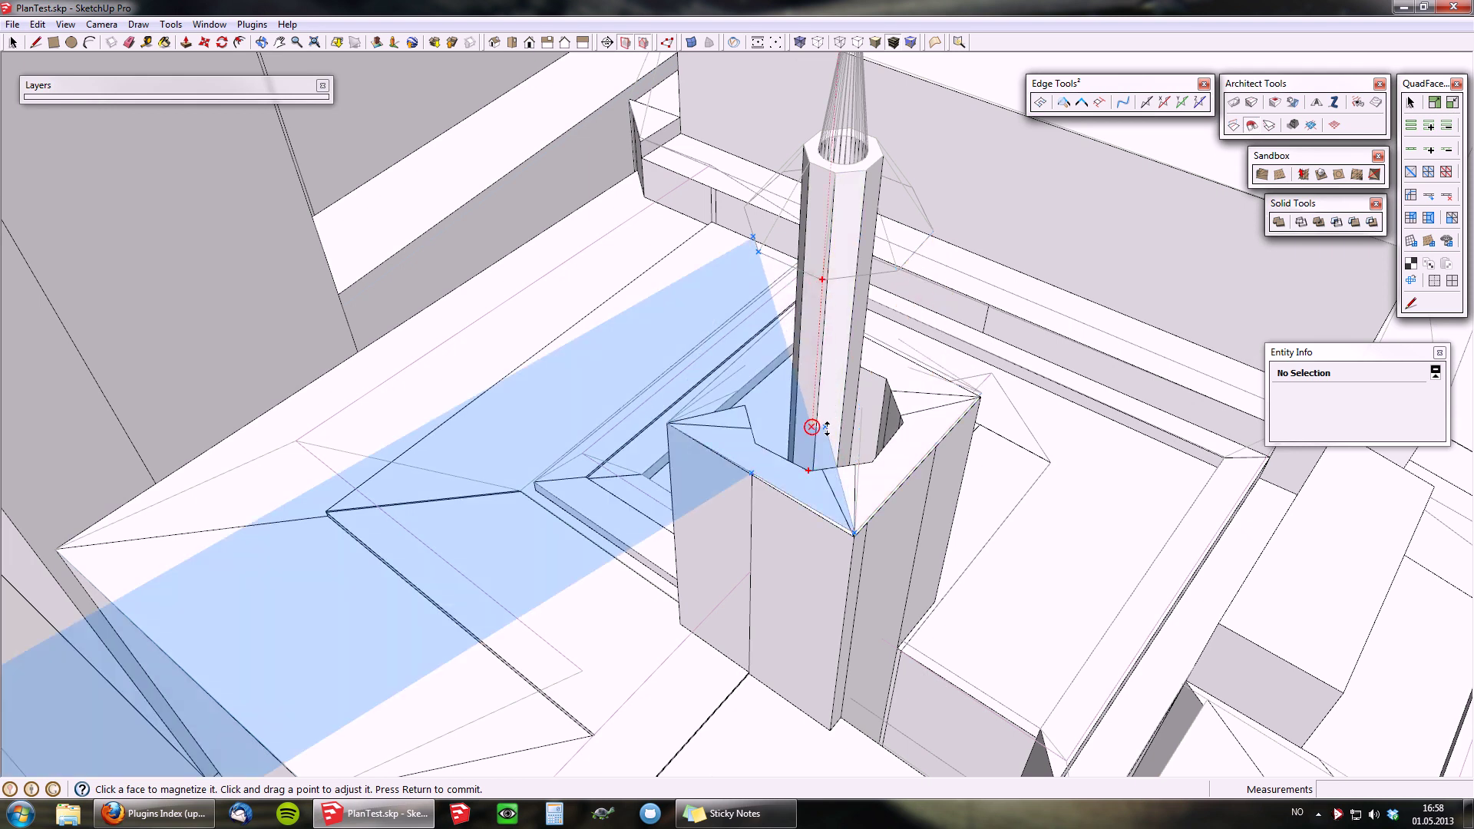
left_click_drag(754, 237, 746, 400)
left_click_drag(758, 252, 755, 404)
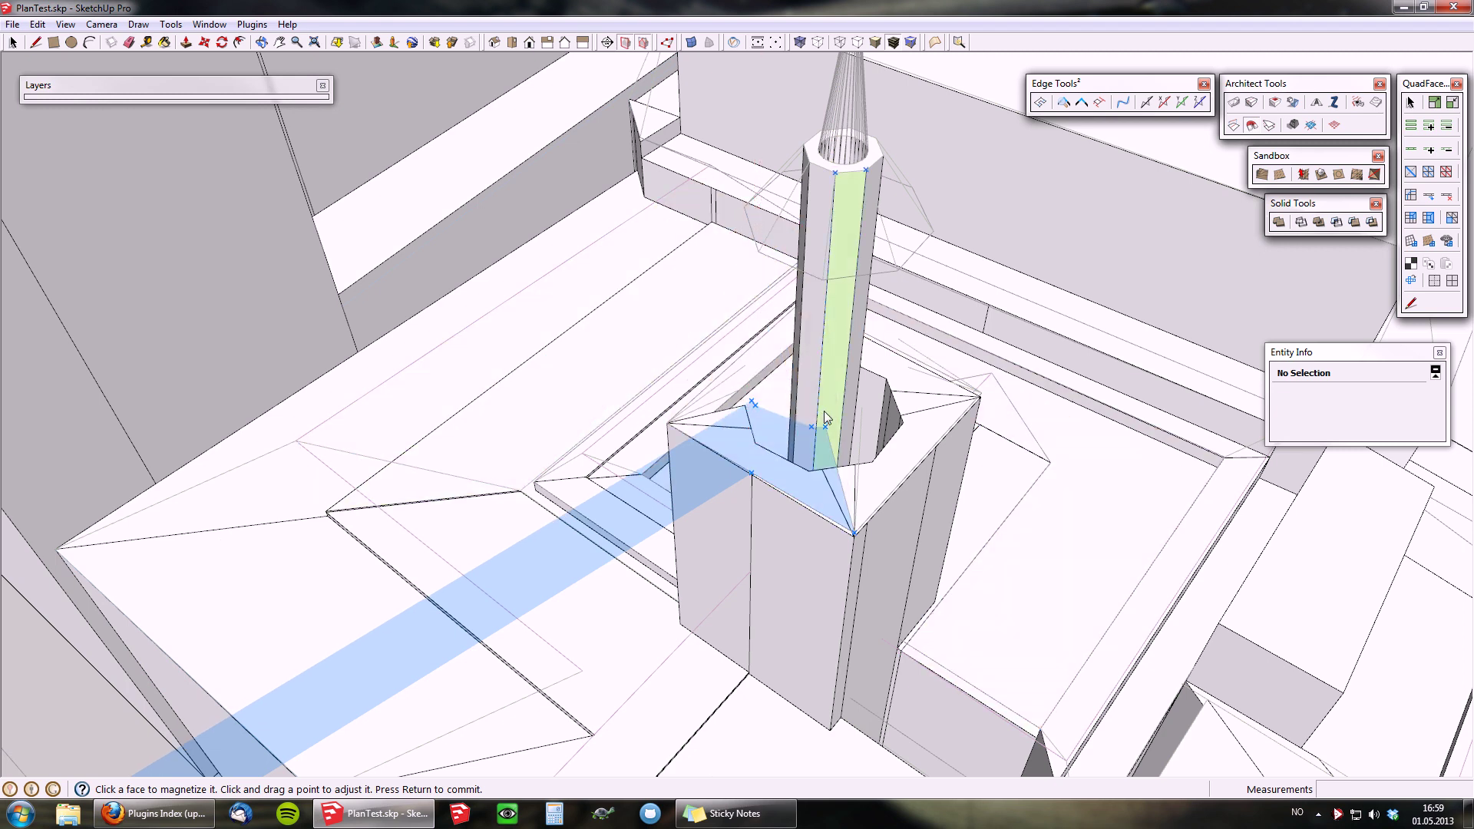
key("Return")
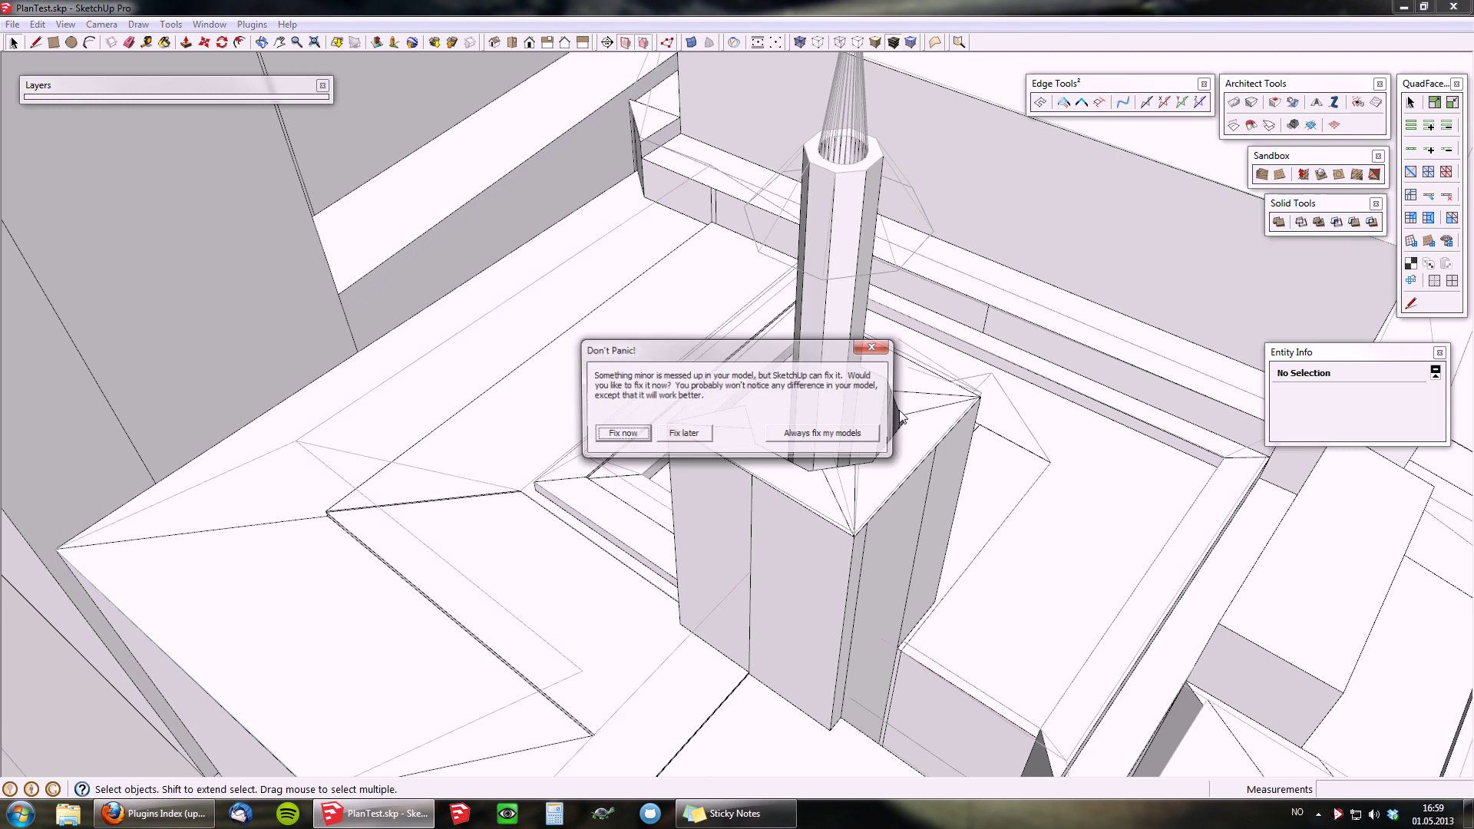
- Fix the reported model problem immediately, and unhide the tower's octagonal upper section
left_click(625, 438)
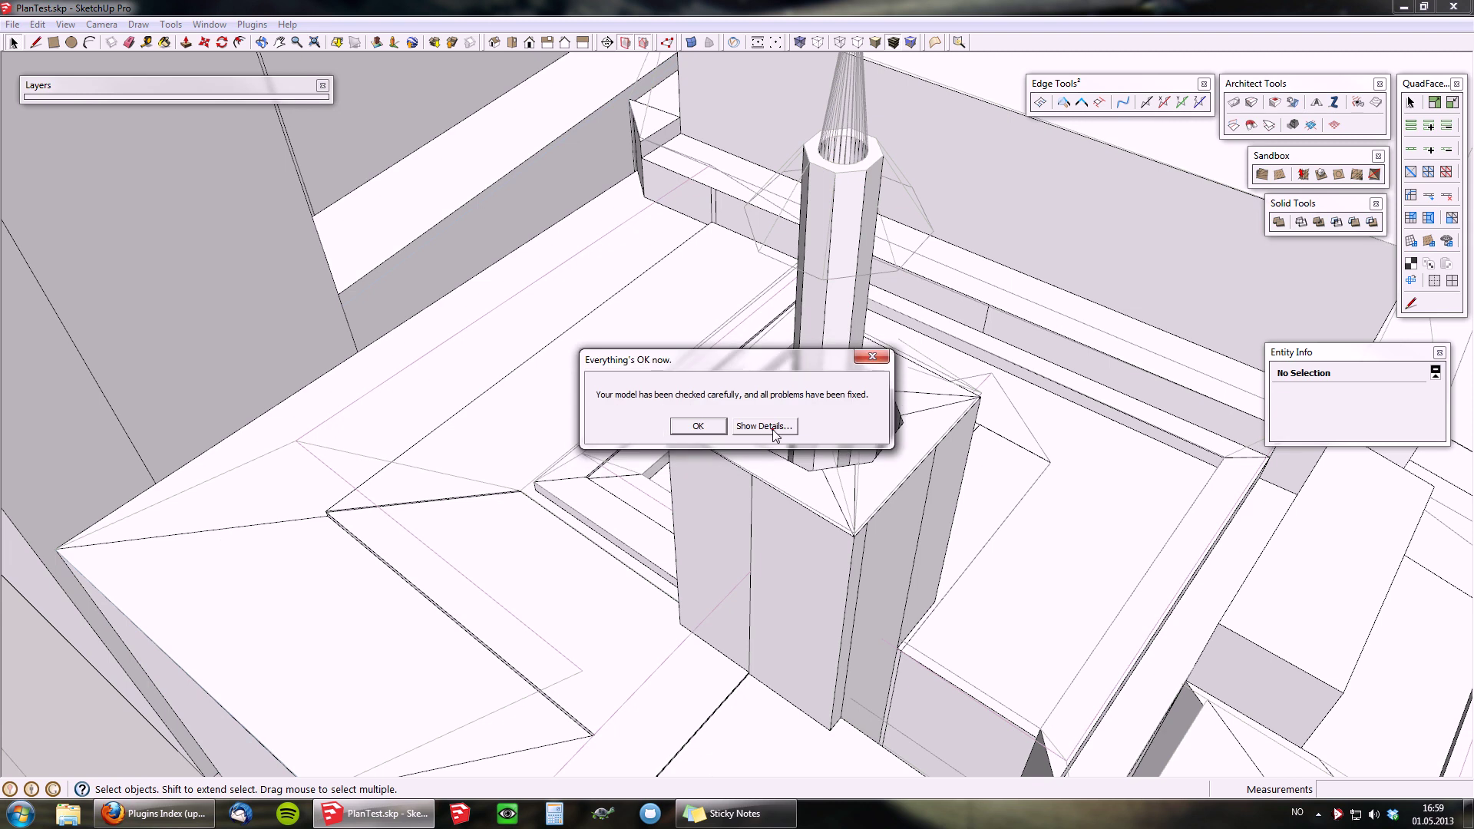
left_click(764, 427)
left_click(735, 466)
left_click(807, 439)
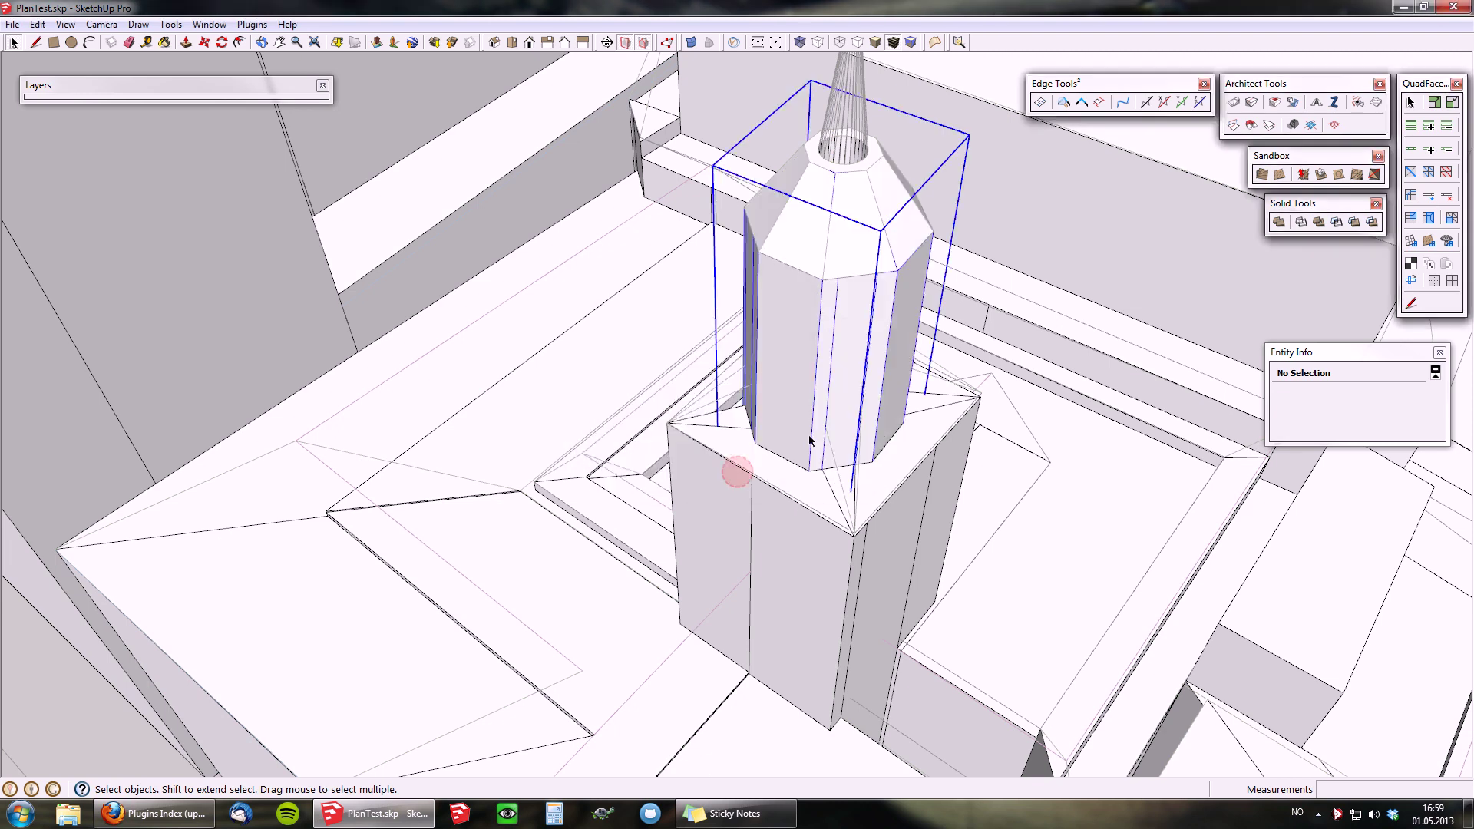
- Examine the reshaped tower, its spire and the surrounding roofs from several sides
middle_click_drag(813, 440, 706, 433)
scroll(706, 435, "down", 4)
left_click(919, 438)
middle_click_drag(958, 453, 803, 454)
scroll(510, 263, "up", 5)
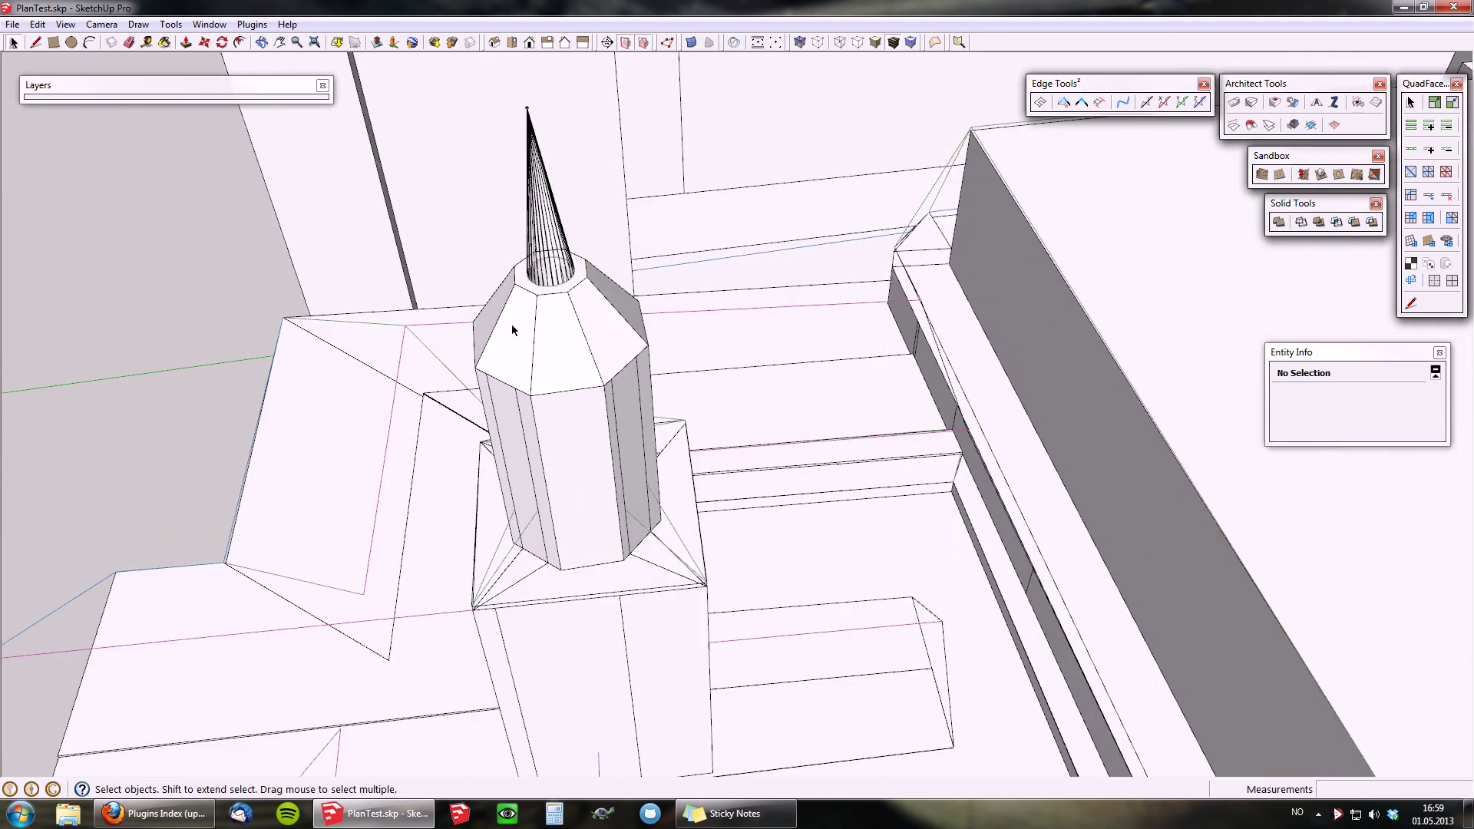
middle_click_drag(558, 325, 725, 593, "shift")
middle_click_drag(636, 492, 636, 492, "shift")
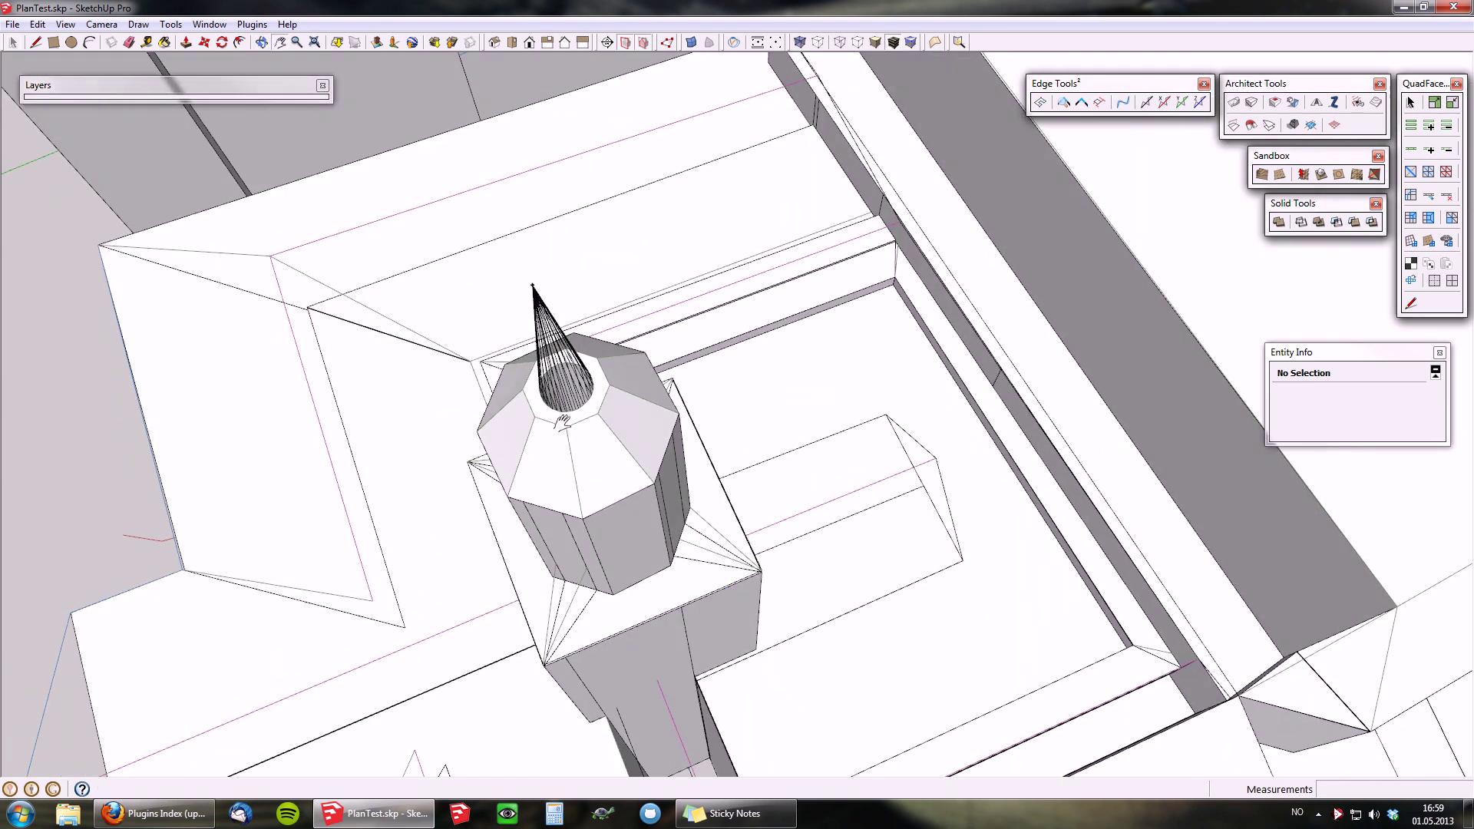
middle_click_drag(533, 409, 546, 378)
scroll(546, 378, "down", 5)
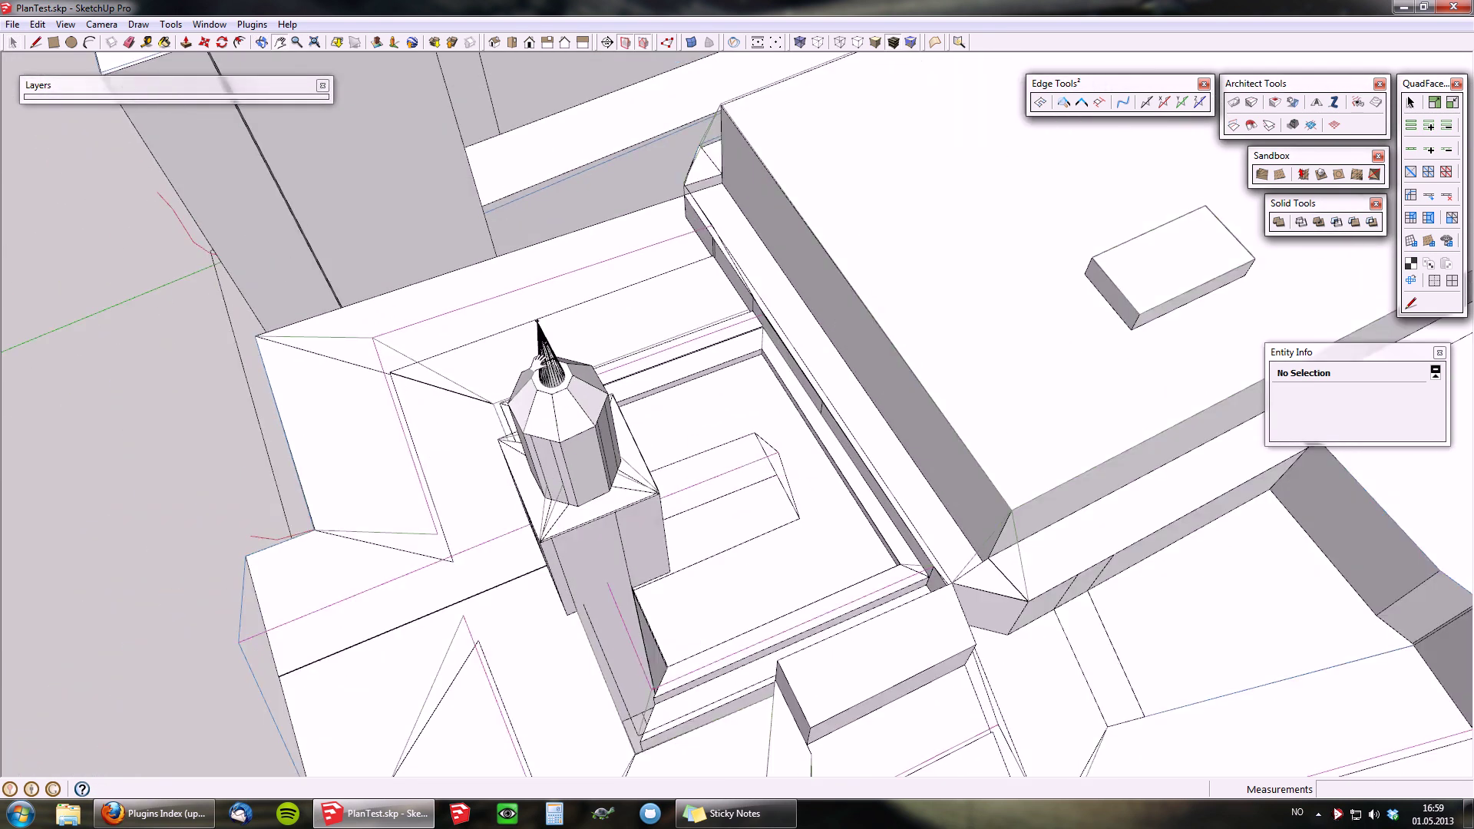
middle_click_drag(632, 555, 694, 566, "shift")
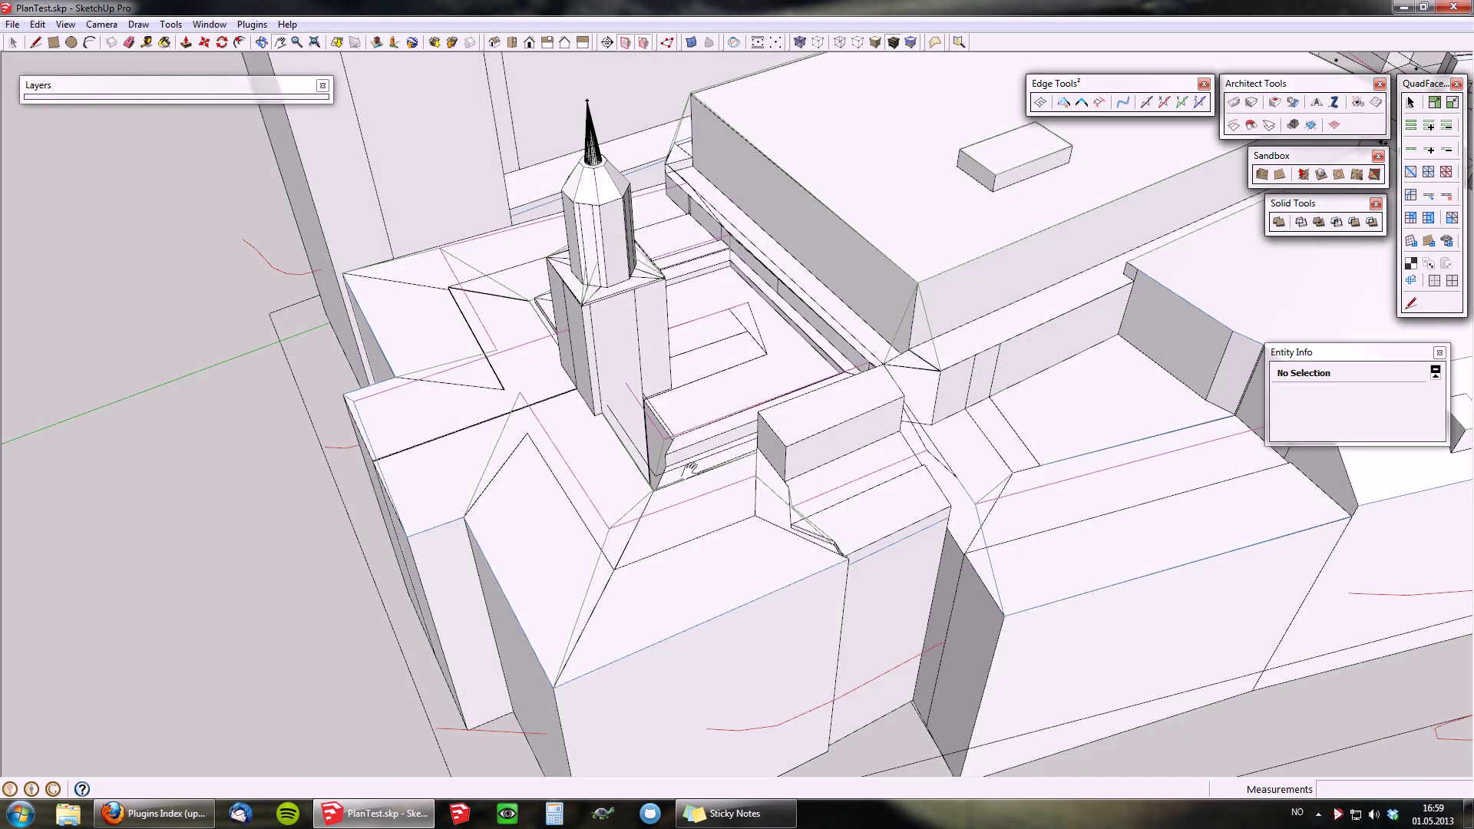
- Merge the four solid groups of the end row house, including its two triangular dormers, into one volume
middle_click_drag(581, 286, 695, 445, "shift")
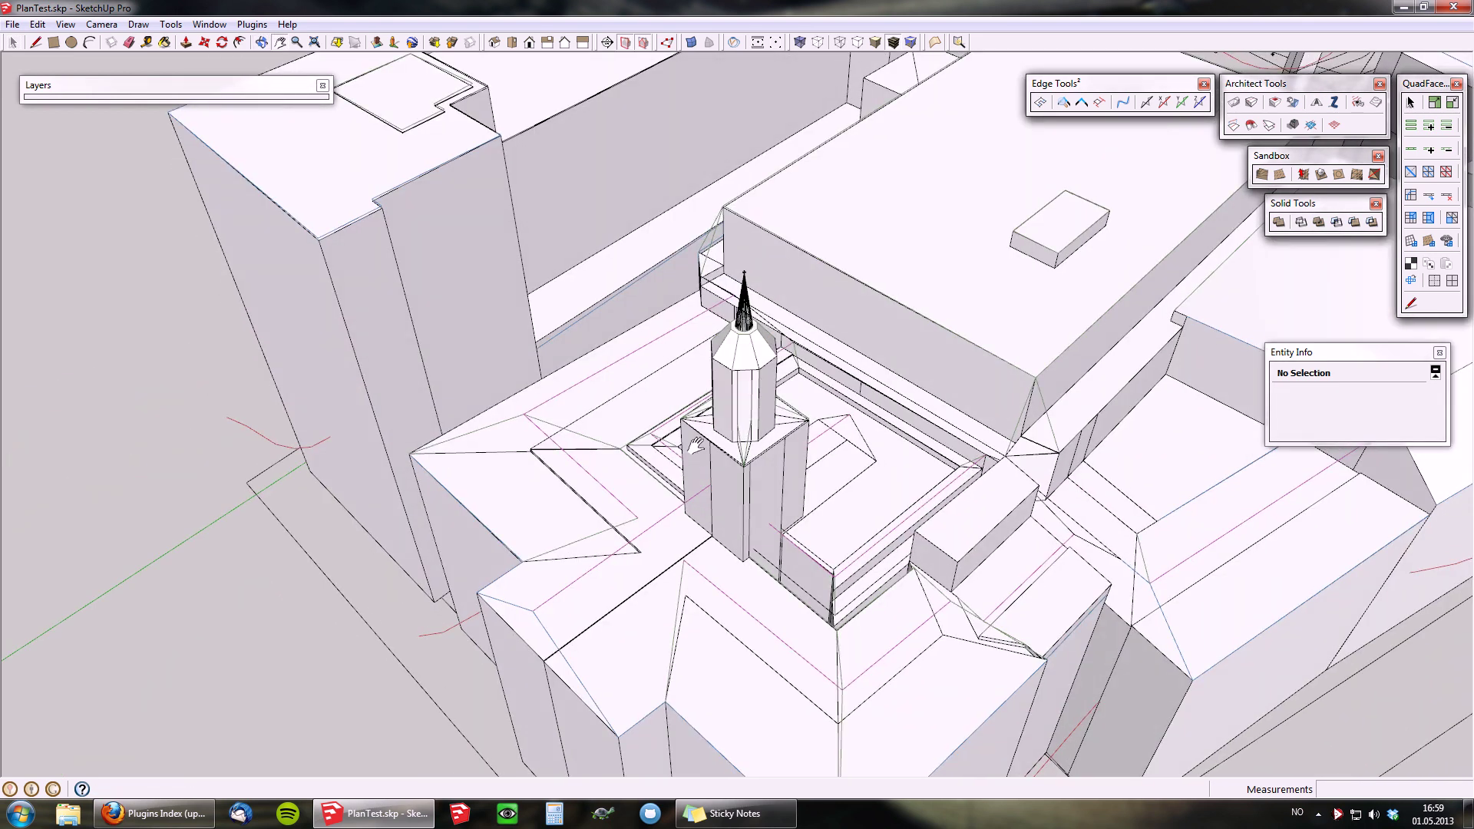
scroll(695, 445, "down", 3)
scroll(478, 439, "down", 3)
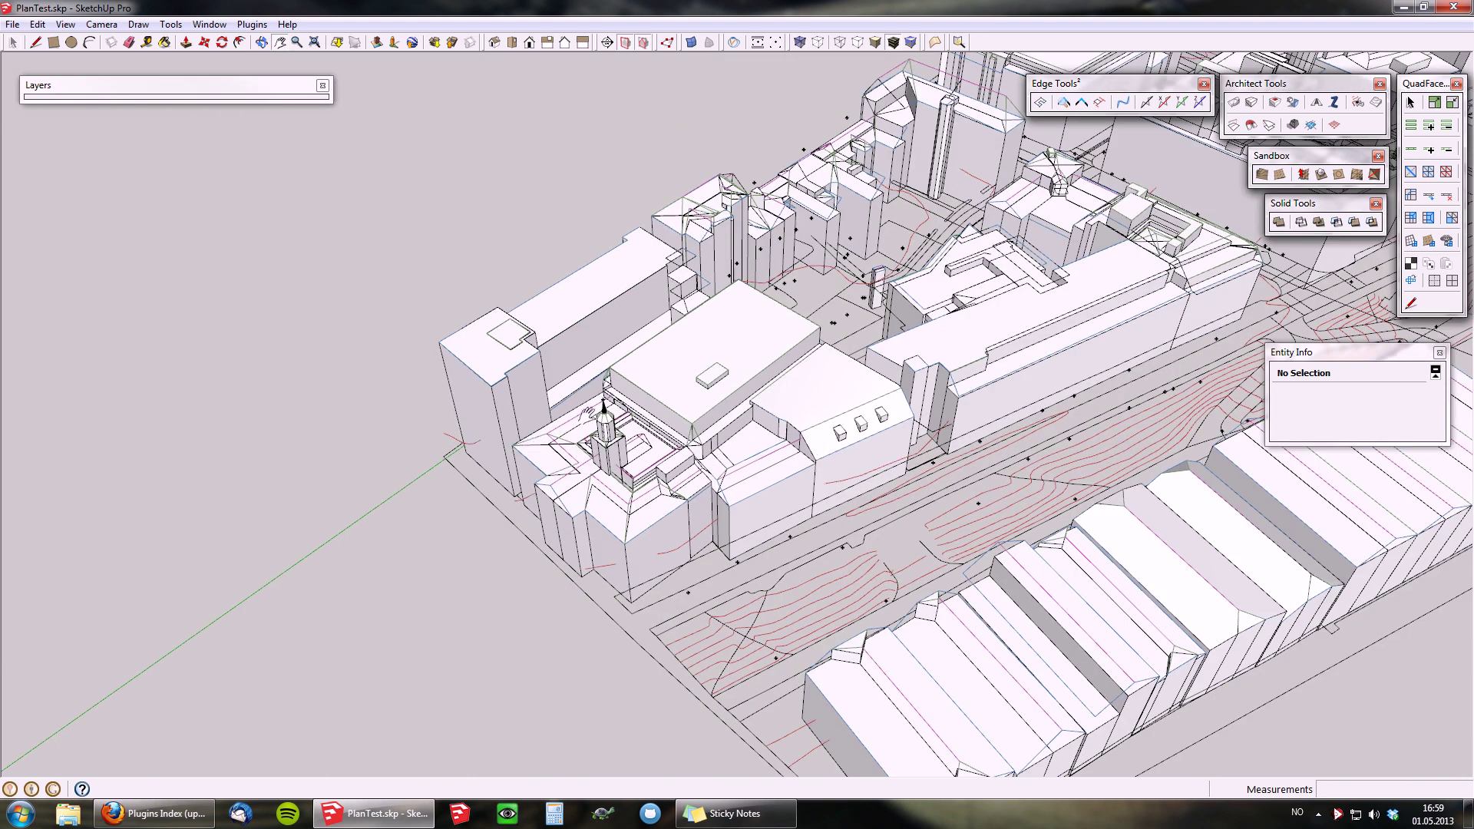
scroll(590, 415, "down", 2)
scroll(800, 596, "up", 3)
scroll(825, 577, "down", 5)
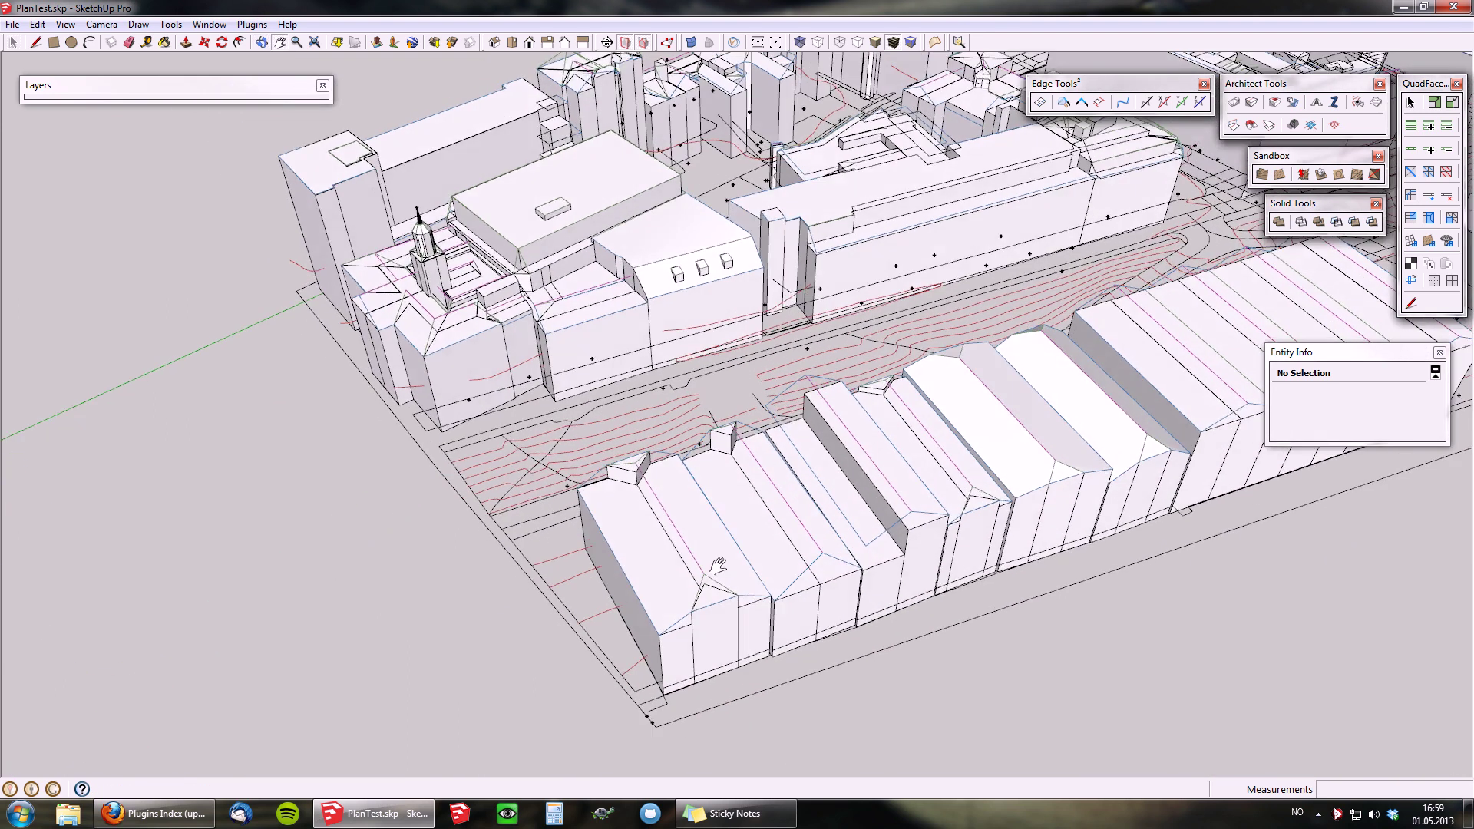
scroll(816, 530, "up", 2)
scroll(760, 560, "up", 6)
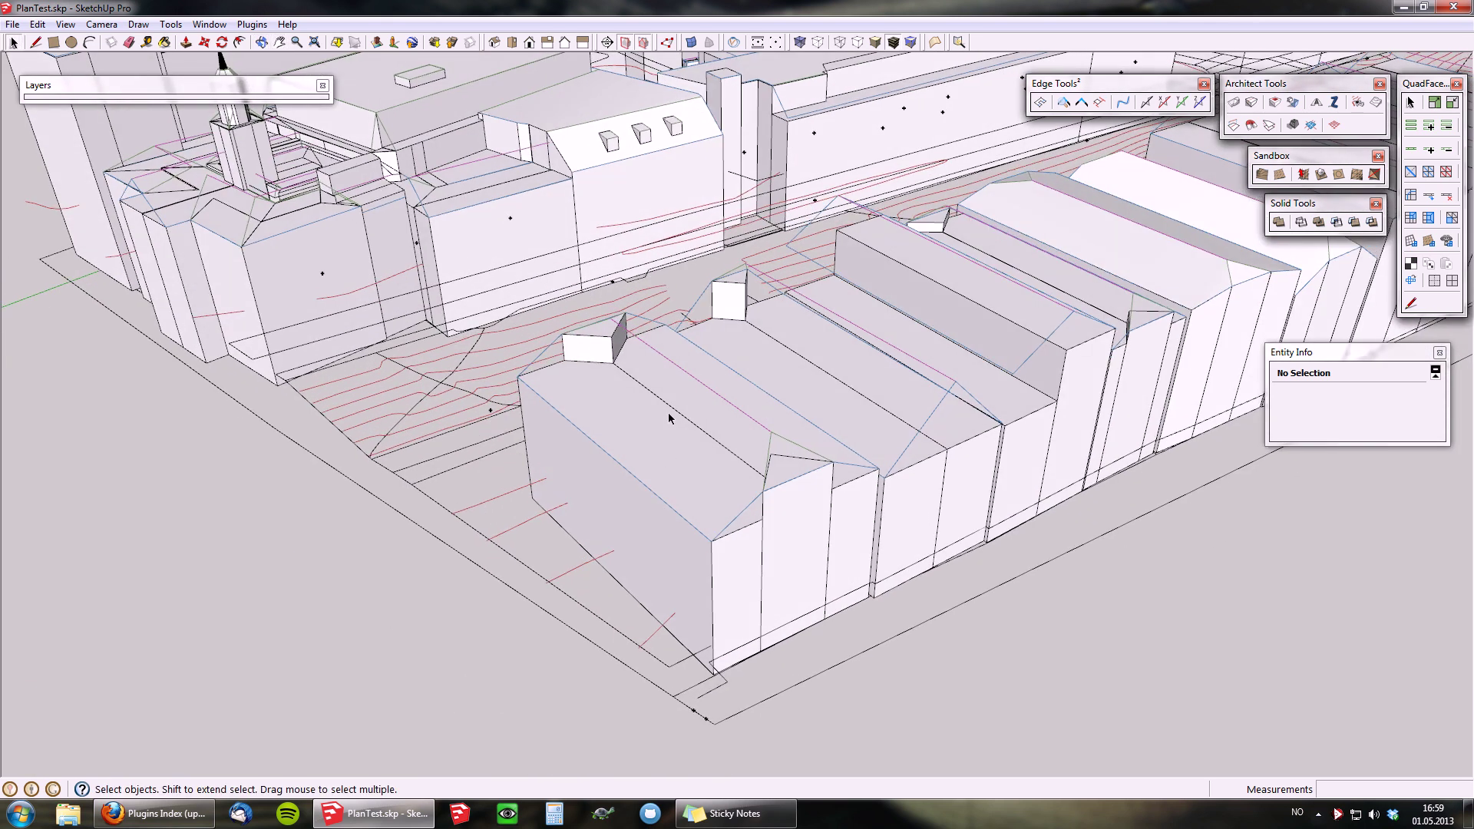
double_click(600, 332)
left_click(601, 372)
left_click(598, 338, "ctrl")
left_click(656, 370, "ctrl")
left_click(796, 478, "ctrl")
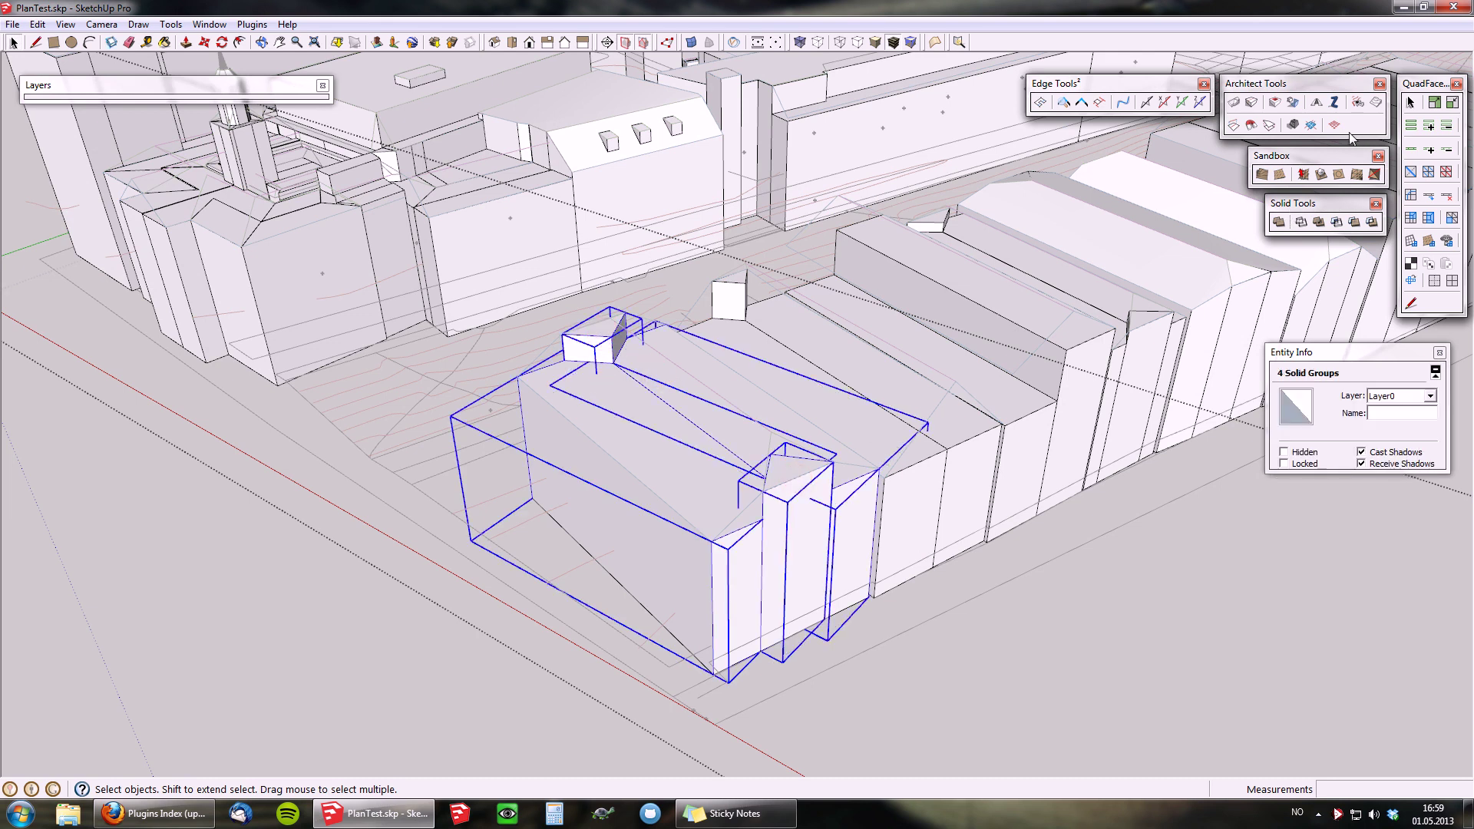
left_click(1268, 122)
- Select all connected geometry of the merged end row house and make it a group
double_click(620, 398)
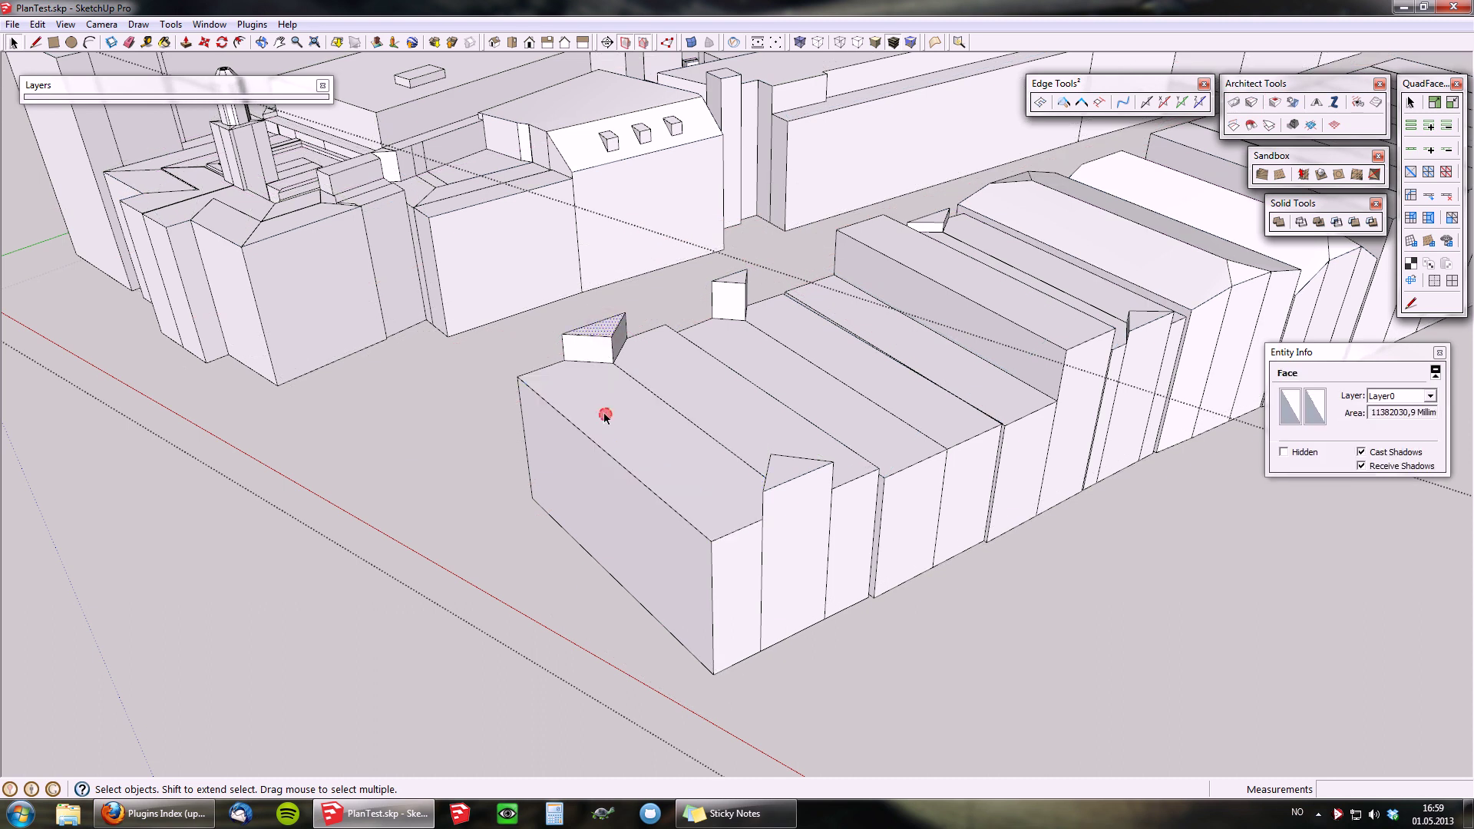
triple_click(603, 412)
right_click(603, 412)
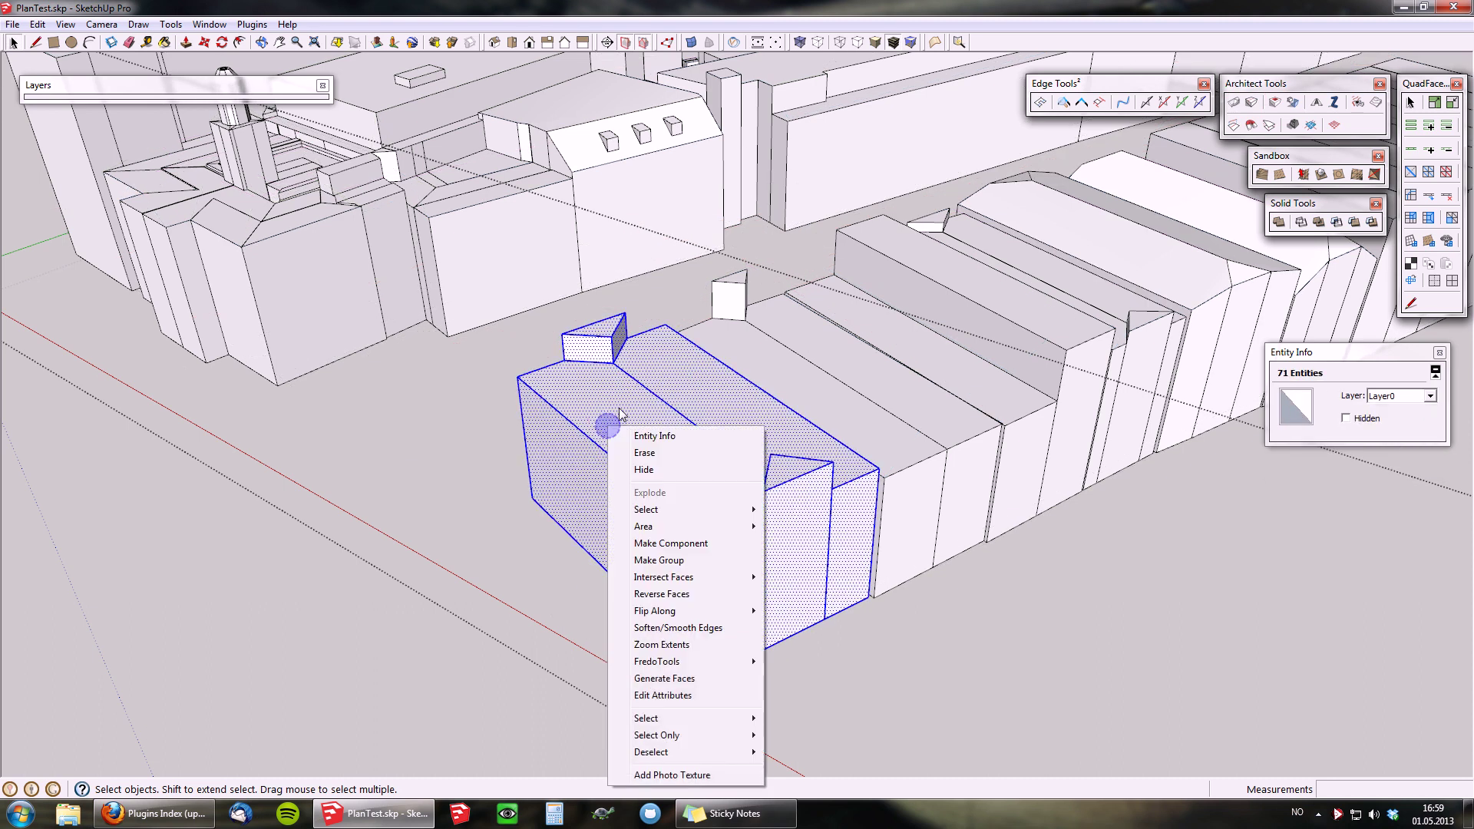
left_click(691, 560)
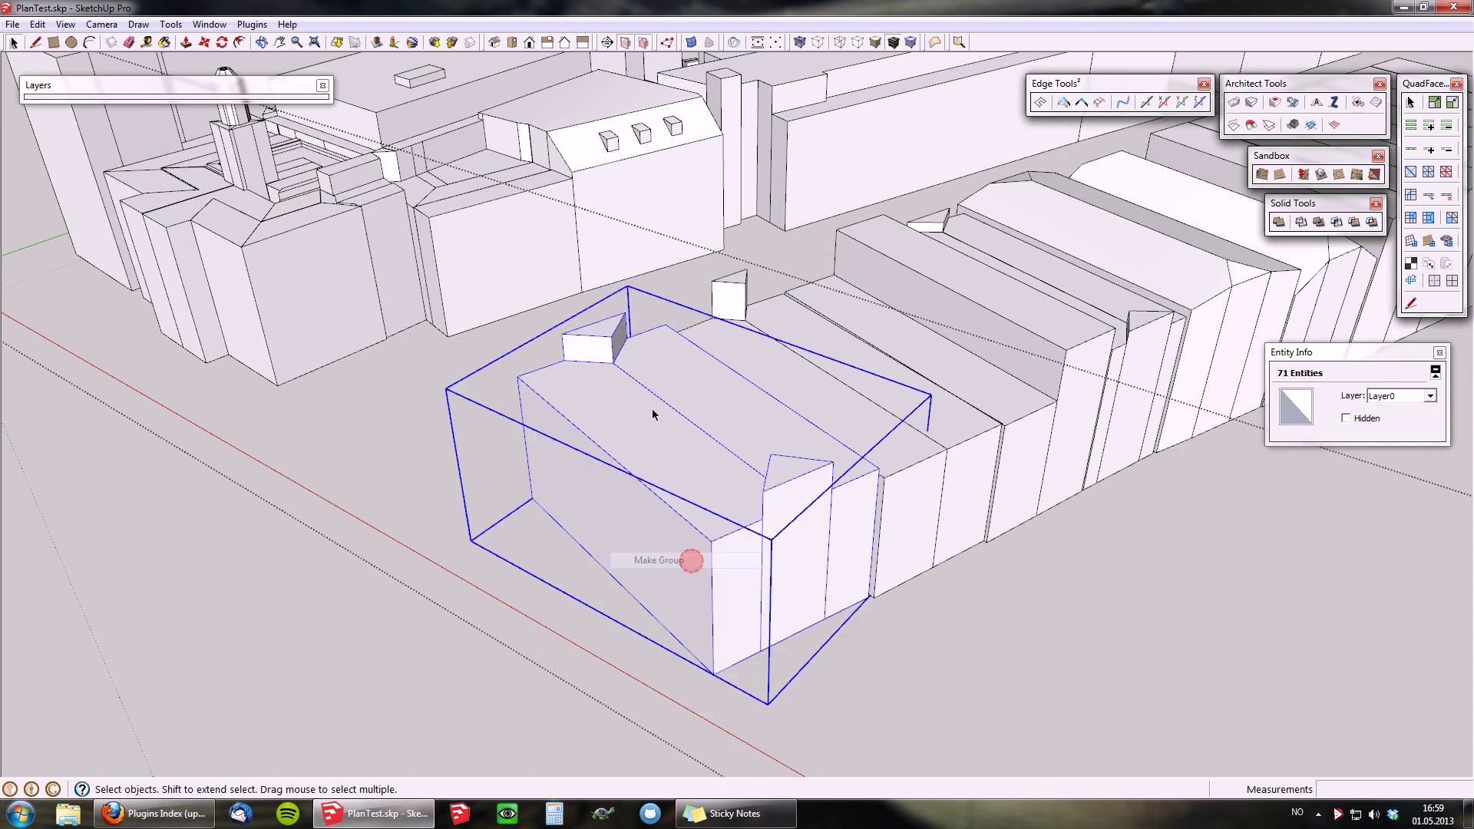
- Push the tops of both triangular dormers down flush with the flat roof of the end row house
double_click(594, 372)
key("p")
left_click(605, 325)
left_click(651, 457)
left_click(789, 466)
left_click(685, 499)
key("space")
key("Escape")
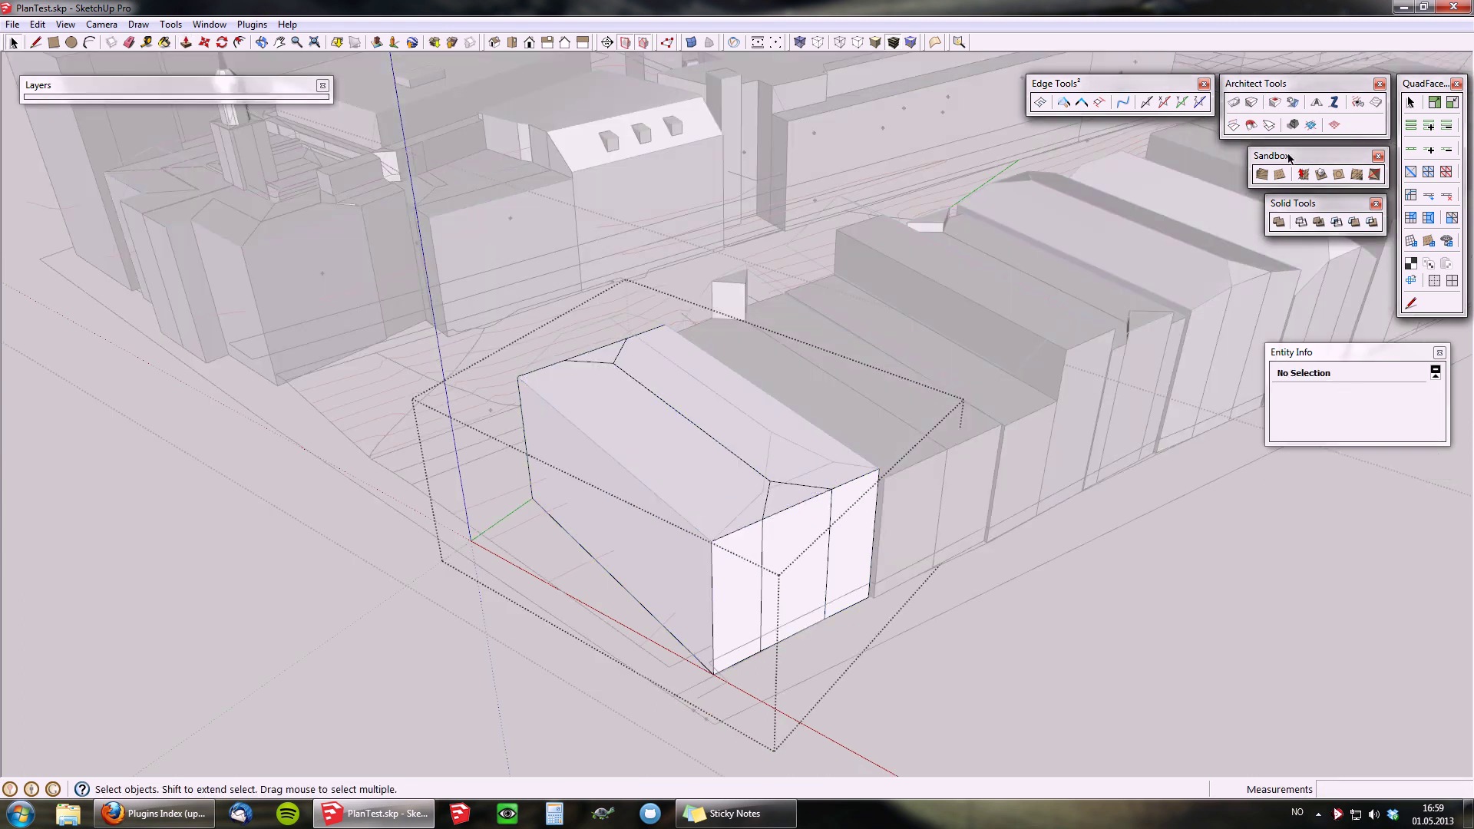
- Magnetize the end row house's flat roof faces into a pitched roof along its long side and commit
left_click(1251, 126)
left_click(609, 415)
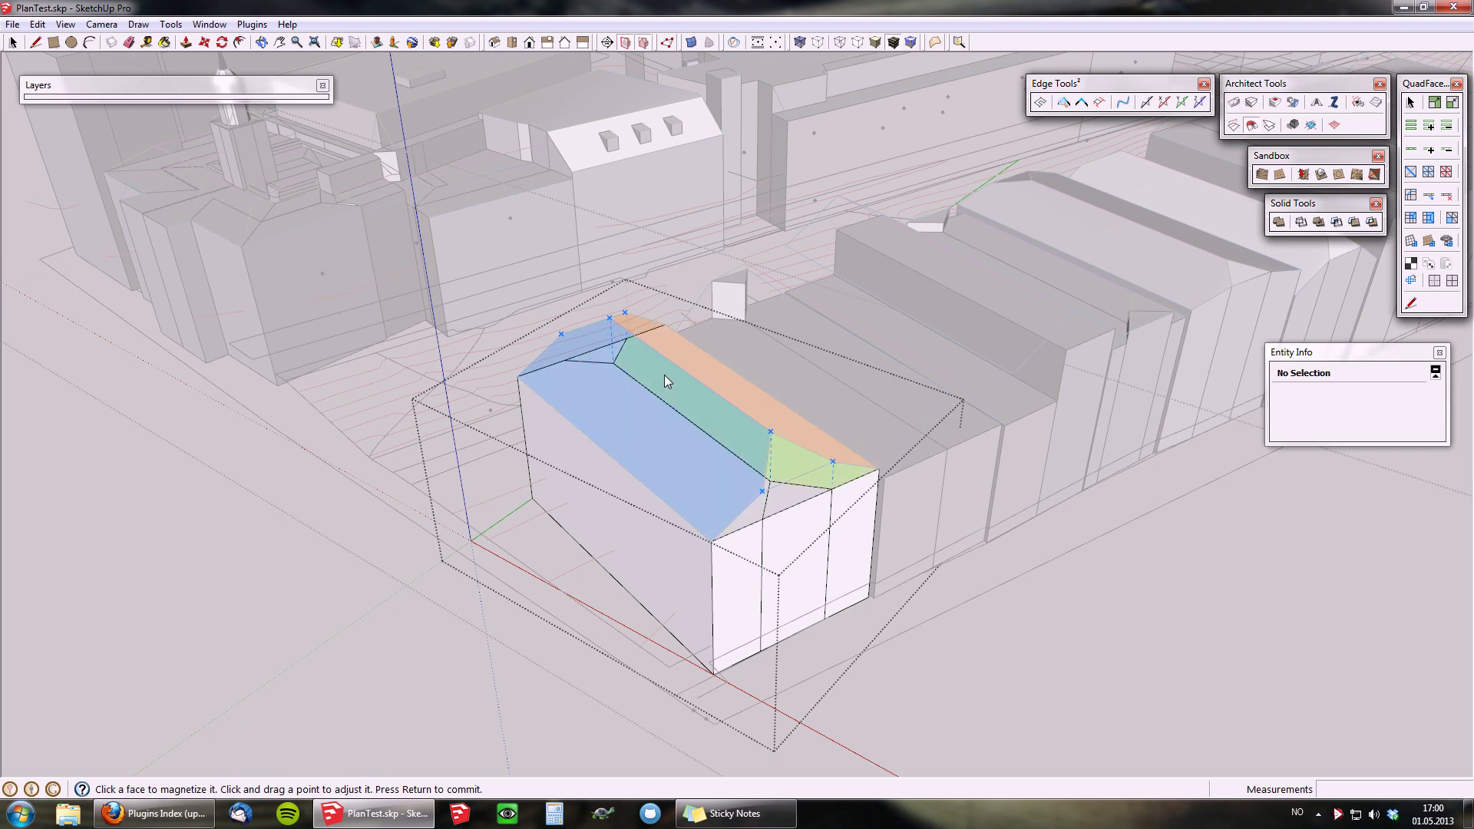
key("Return")
key("space")
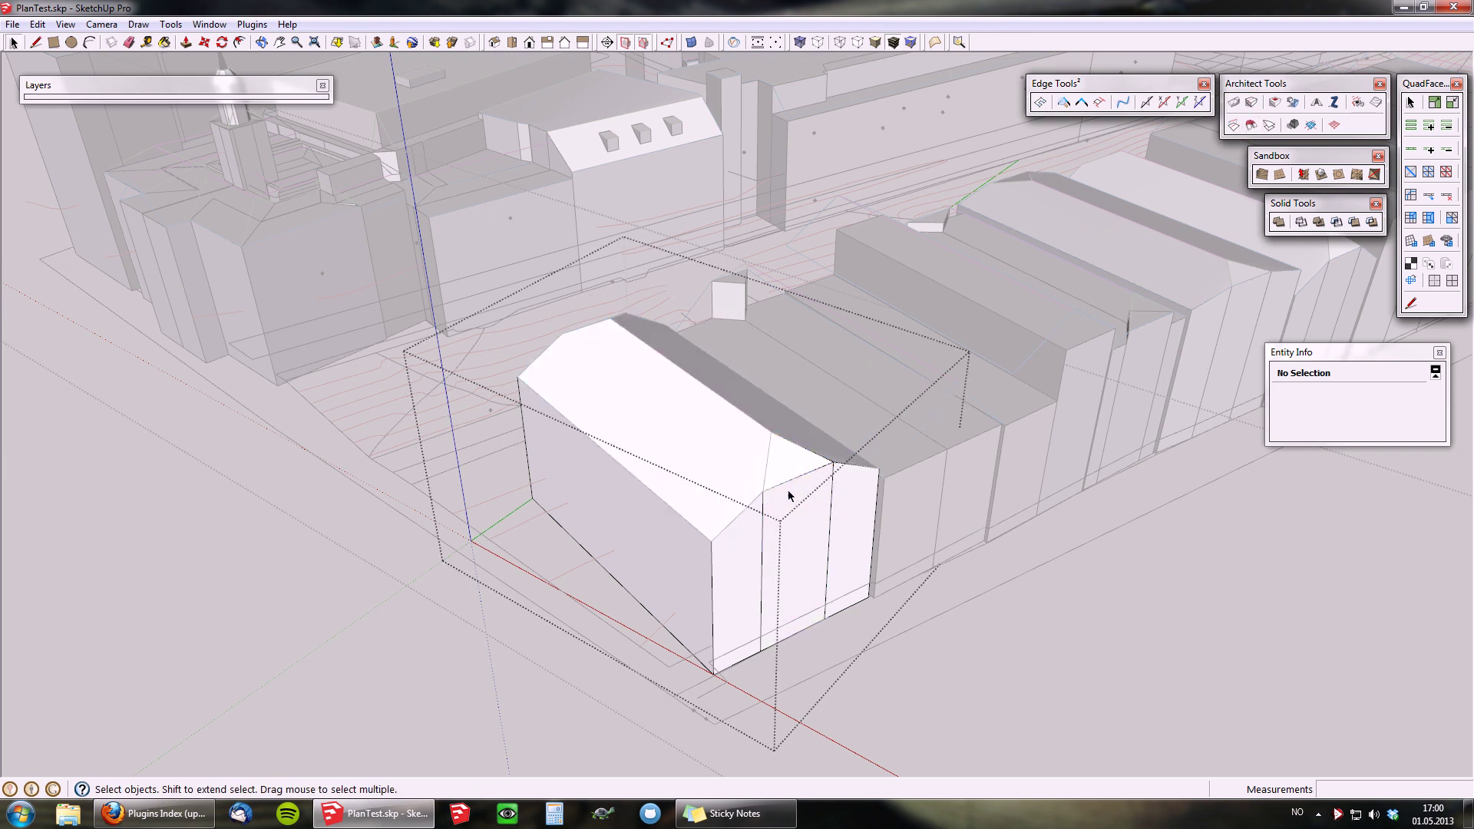
- Examine the reshaped end house together with the rest of its row and the surrounding city blocks
scroll(678, 422, "down", 5)
mouse_move(709, 432)
middle_mouse_down()
mouse_move(881, 336)
mouse_move(776, 411)
mouse_move(814, 361)
middle_mouse_up()
mouse_move(978, 256)
middle_mouse_down("shift")
mouse_move(930, 320)
mouse_move(706, 421)
mouse_move(615, 398)
mouse_move(340, 379)
mouse_move(985, 370)
middle_mouse_up("shift")
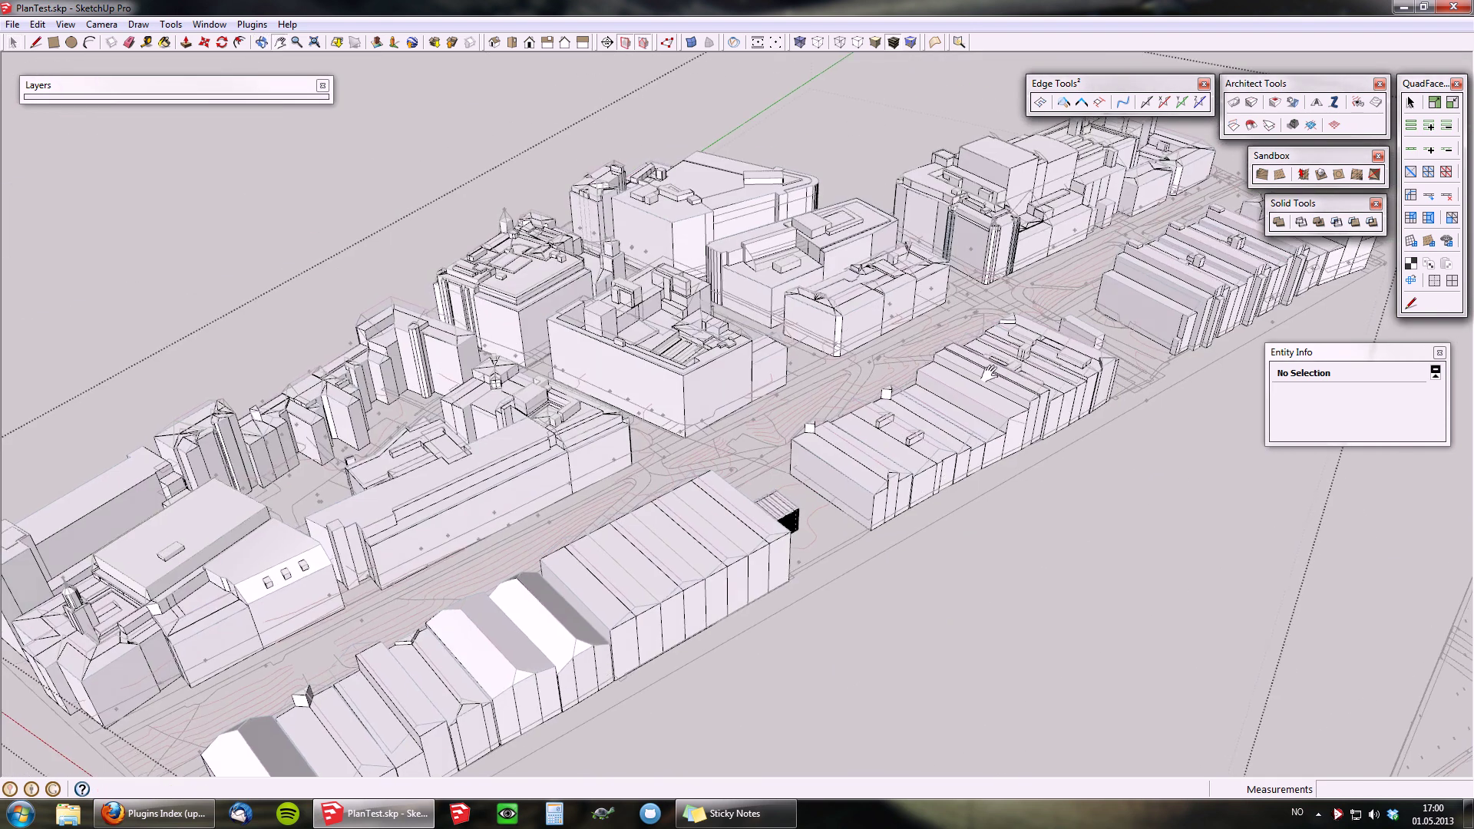
scroll(986, 370, "down", 3)
mouse_move(721, 515)
middle_mouse_down("shift")
mouse_move(688, 528)
mouse_move(944, 342)
mouse_move(567, 530)
middle_mouse_up("shift")
scroll(690, 528, "up", 3)
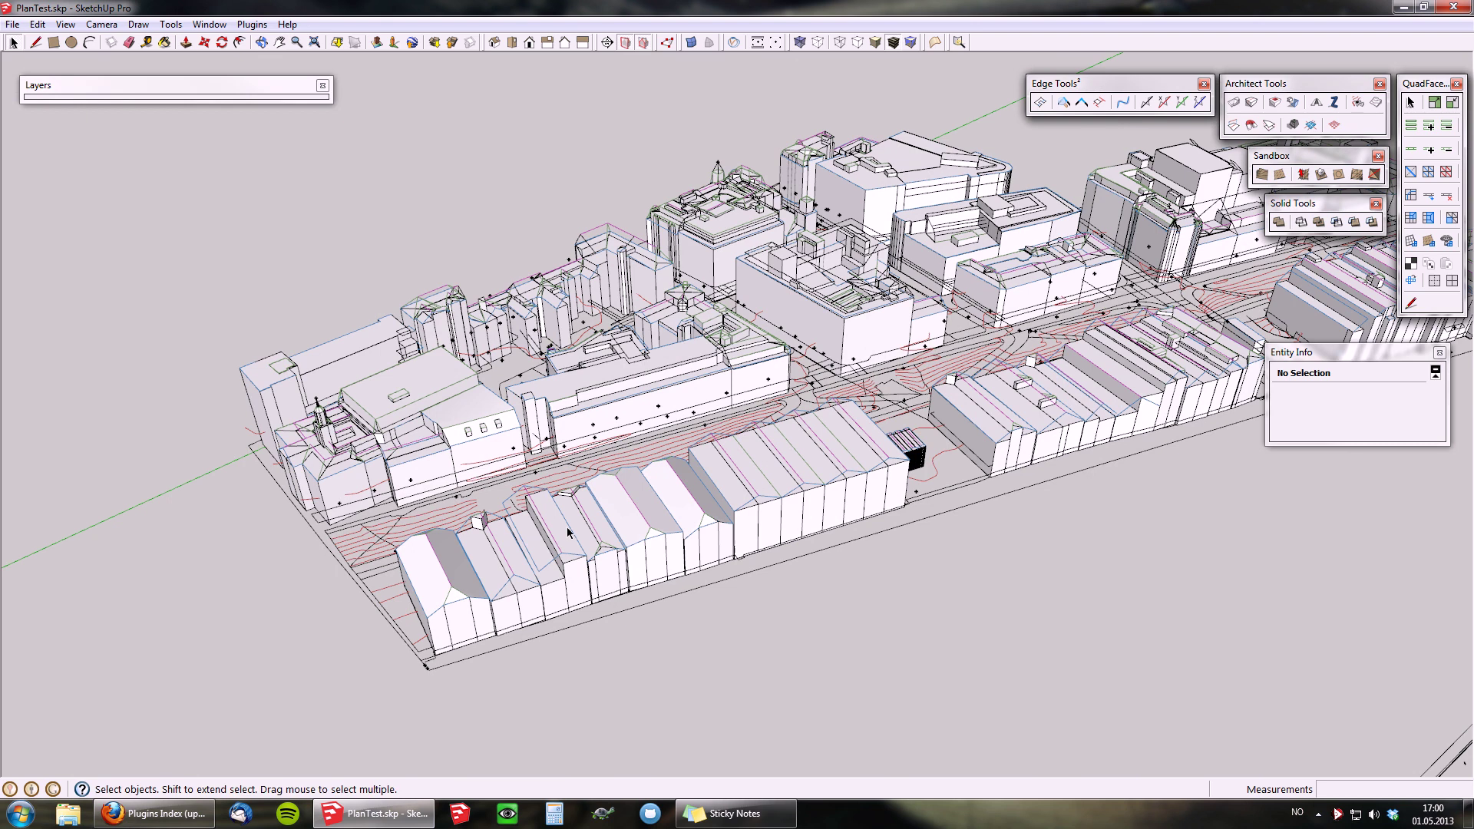